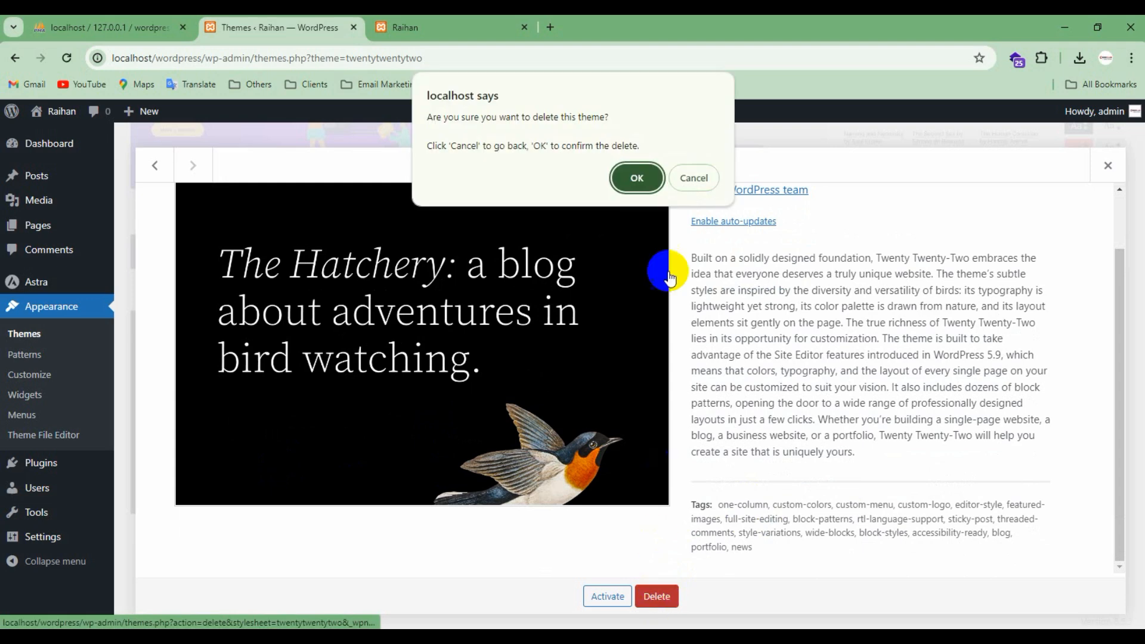
Step: Delete the Twenty Twenty-Two and Twenty Twenty-Three themes, confirming each deletion
{"action": "left_click", "coordinate": [644, 177]}
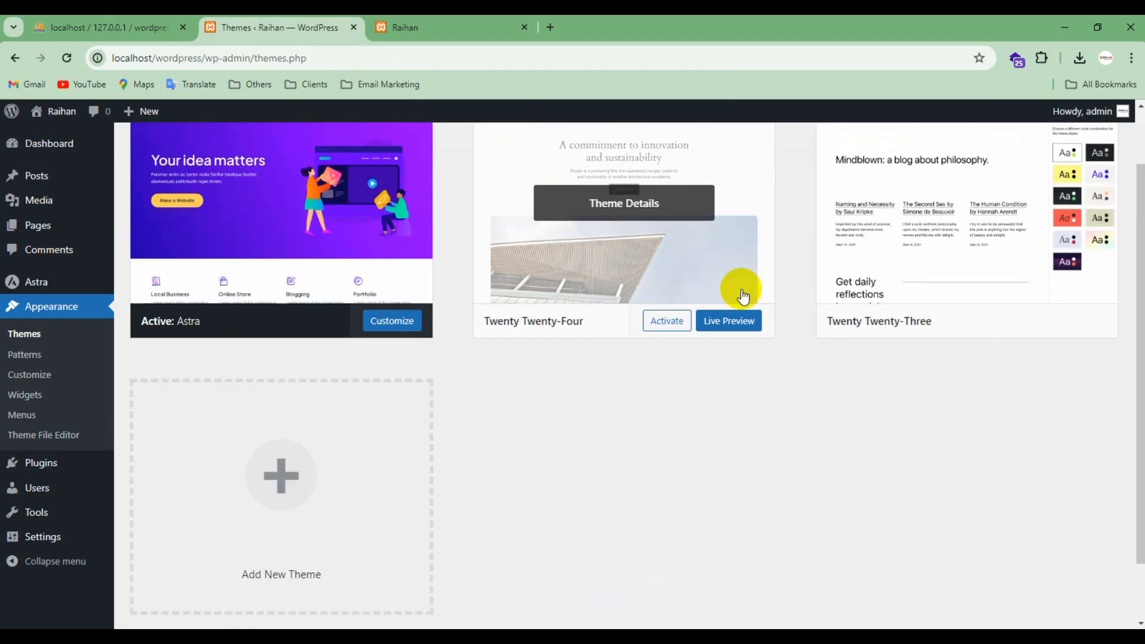
{"action": "left_click", "coordinate": [946, 292]}
{"action": "left_click", "coordinate": [655, 597]}
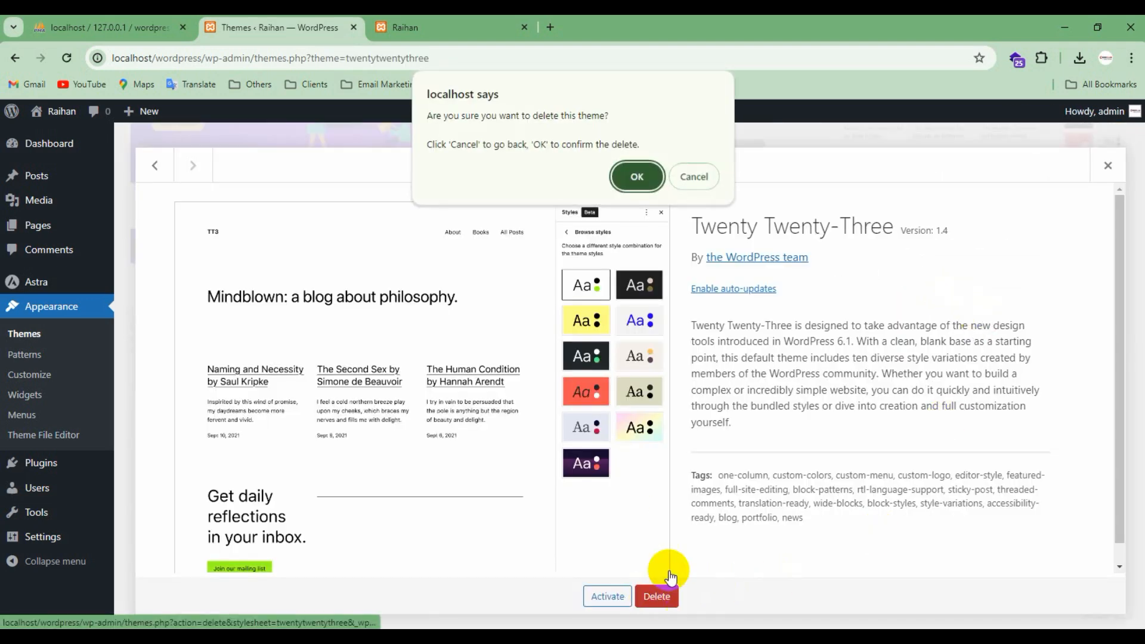
{"action": "left_click", "coordinate": [630, 179]}
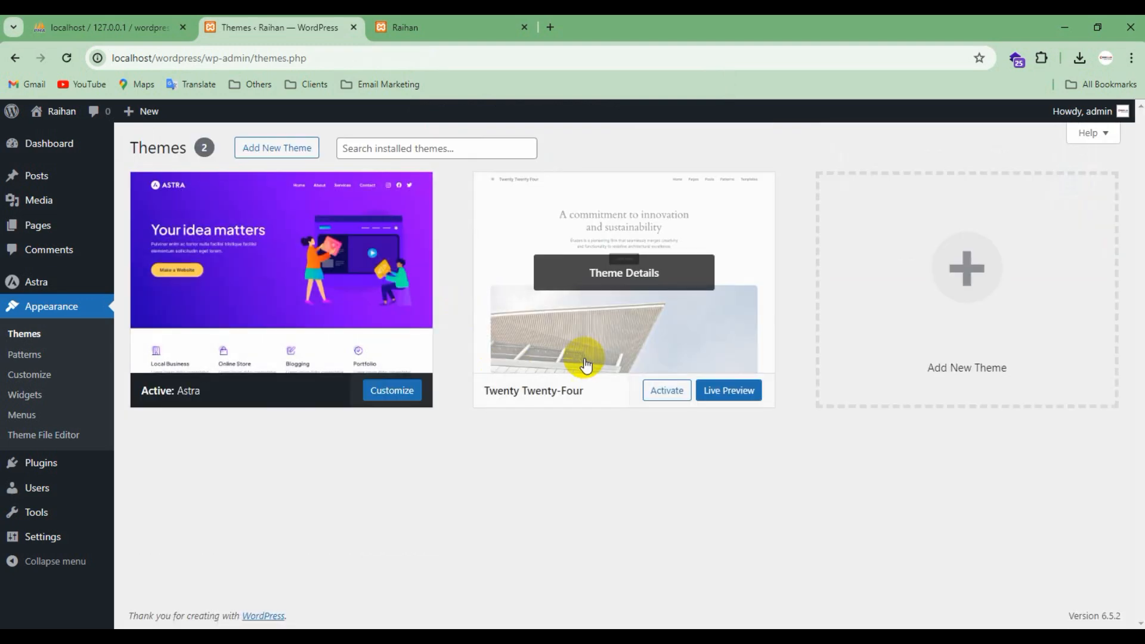
Step: Examine the Twenty Twenty-Four theme's details and the live site's home page, returning to the admin area
{"action": "left_click", "coordinate": [591, 360]}
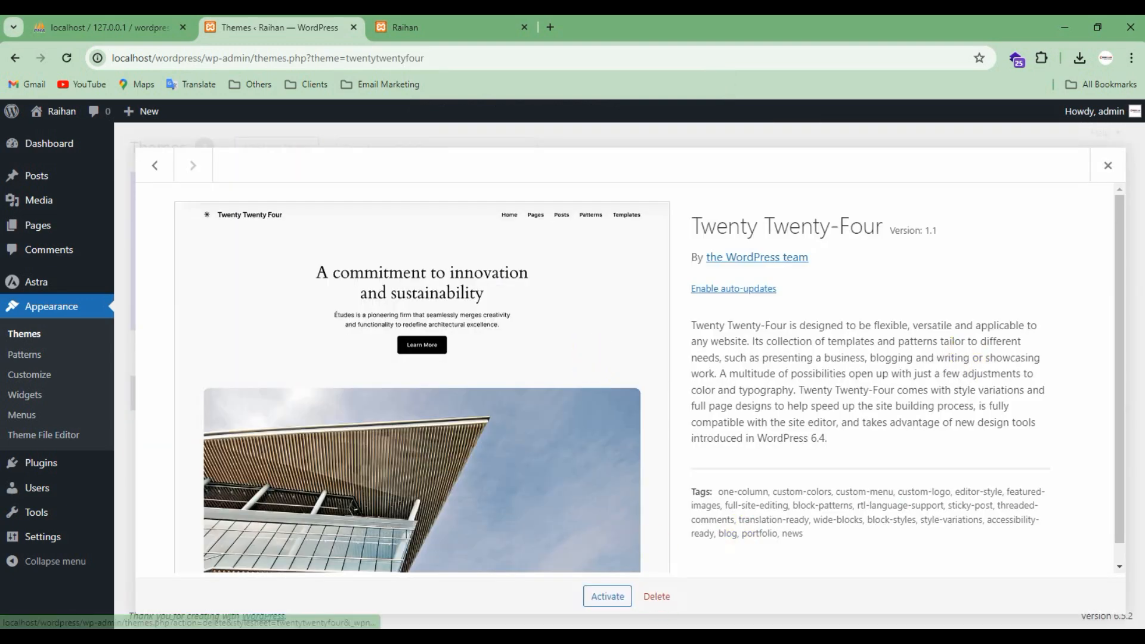
{"action": "left_click", "coordinate": [1110, 166]}
{"action": "mouse_move", "coordinate": [317, 302]}
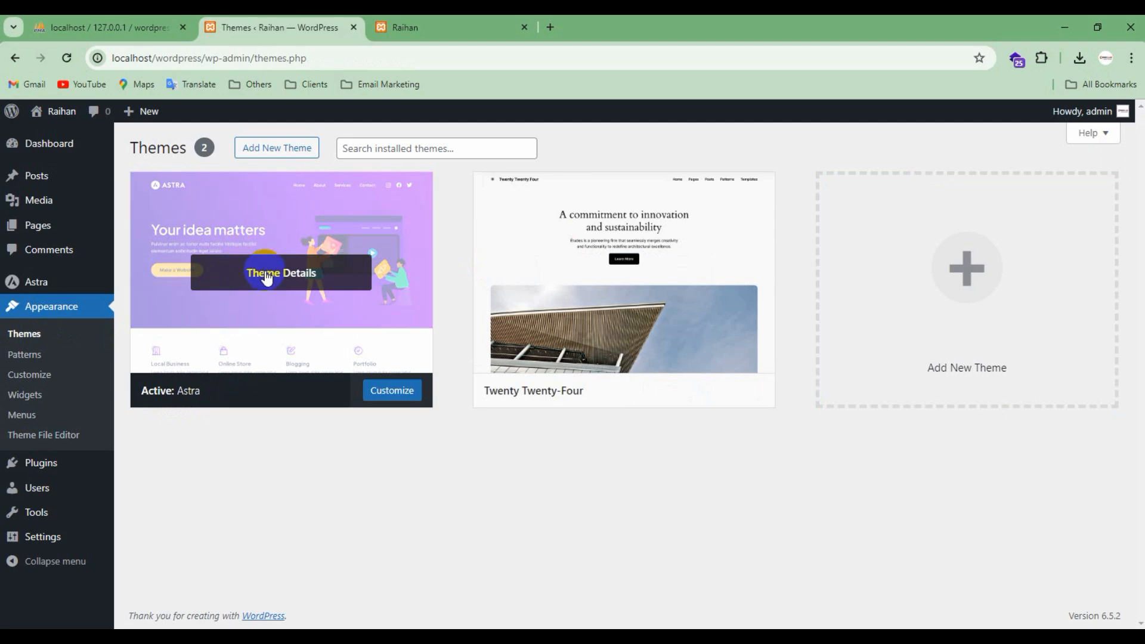
{"action": "mouse_move", "coordinate": [38, 282]}
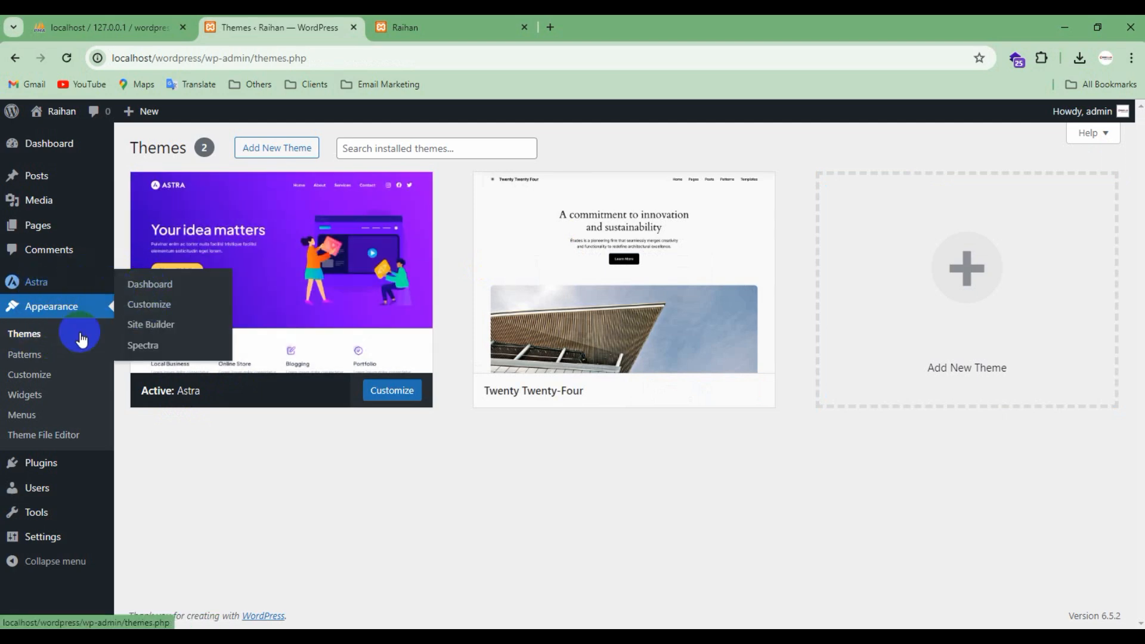
{"action": "mouse_move", "coordinate": [35, 463]}
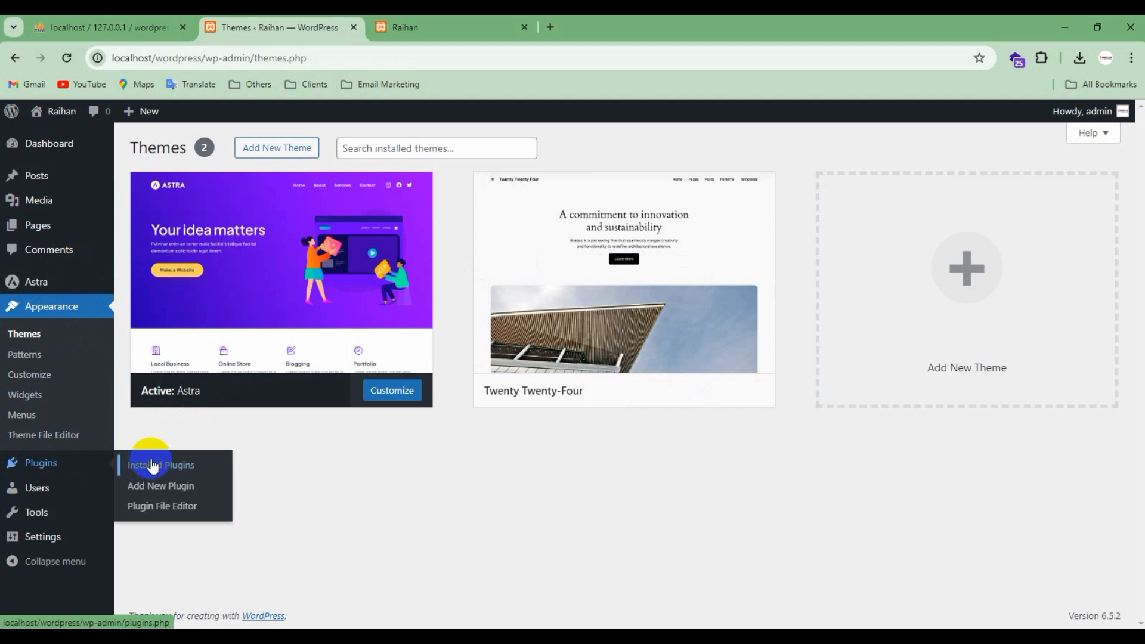
{"action": "mouse_move", "coordinate": [46, 210]}
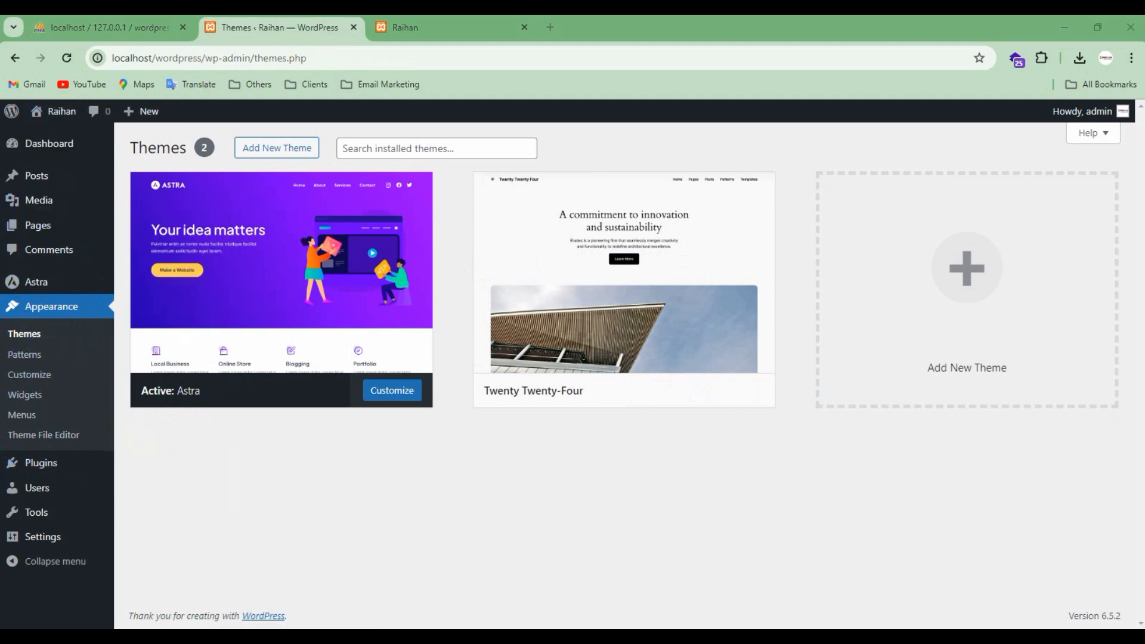
{"action": "left_click", "coordinate": [420, 28]}
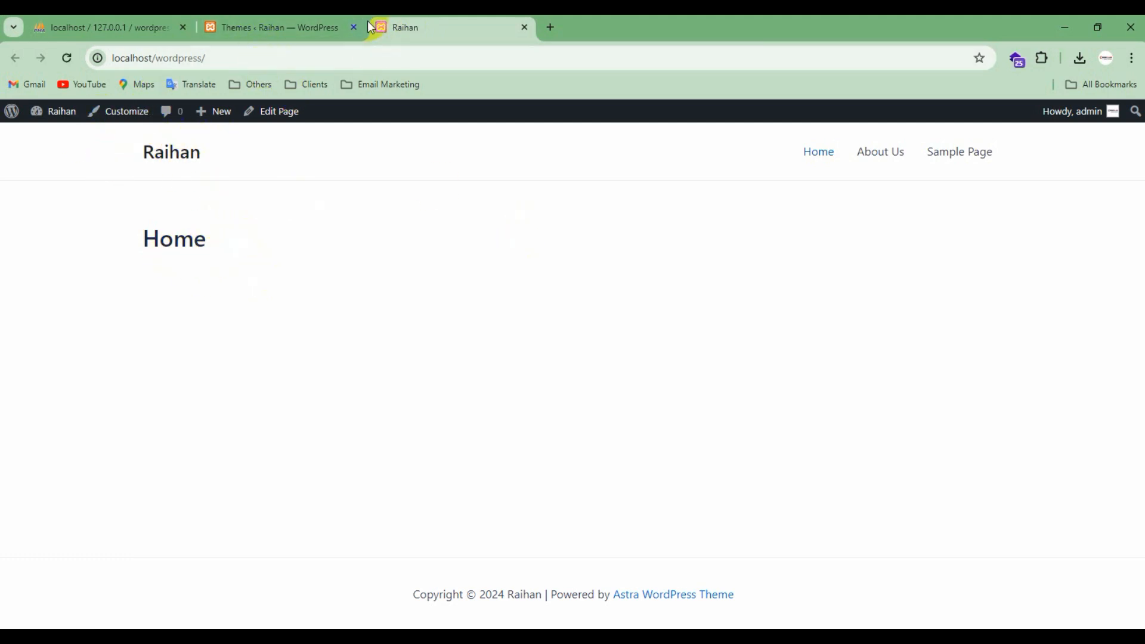
{"action": "left_click", "coordinate": [299, 21]}
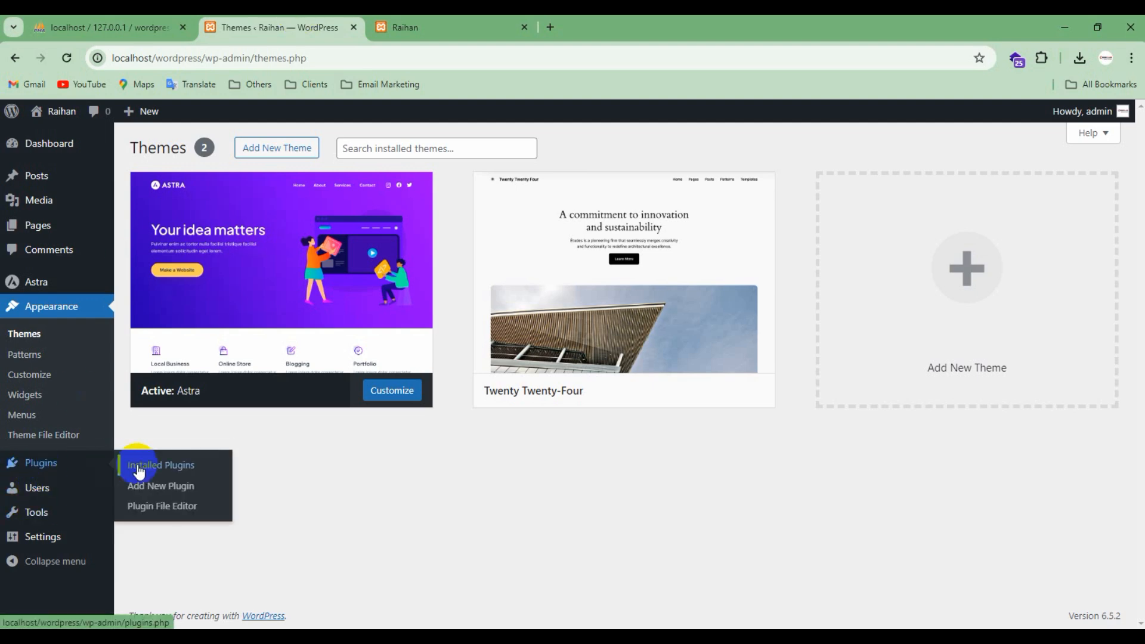
Step: Delete the Akismet Anti-spam and Hello Dolly plugins together with a bulk action
{"action": "left_click", "coordinate": [138, 470]}
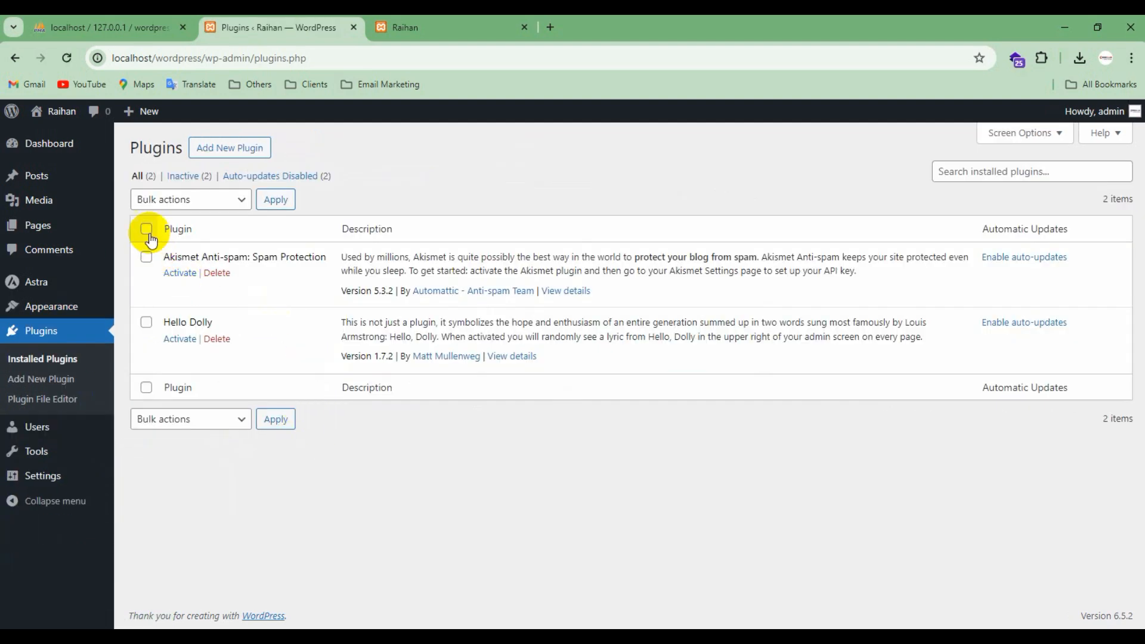
{"action": "left_click", "coordinate": [147, 230]}
{"action": "left_click", "coordinate": [163, 199]}
{"action": "left_click", "coordinate": [172, 273]}
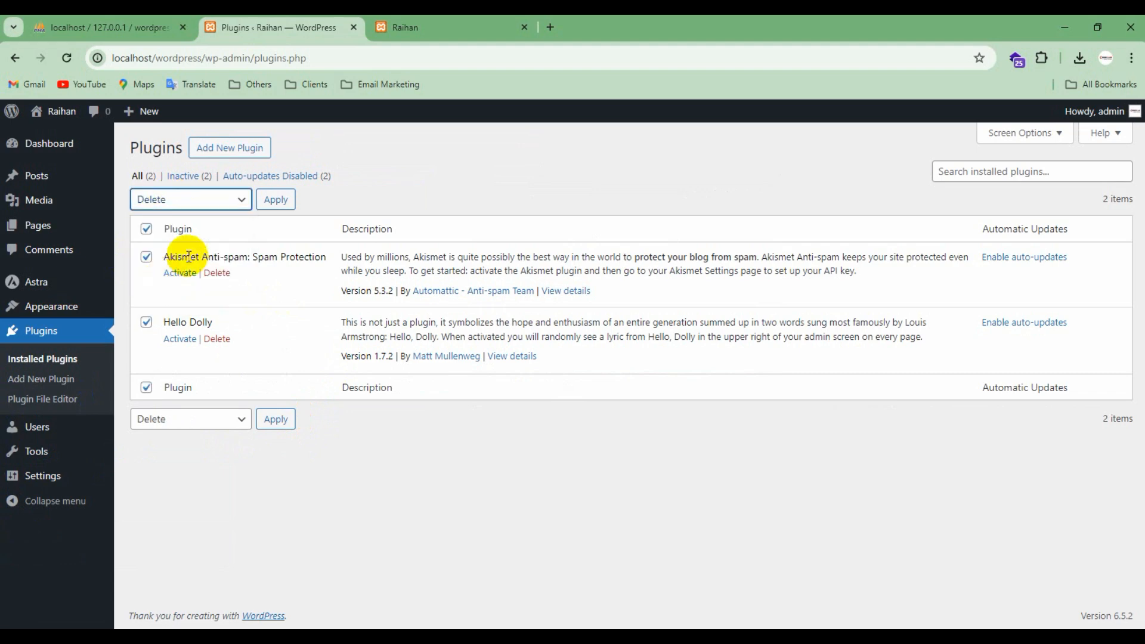
{"action": "left_click", "coordinate": [285, 200]}
{"action": "left_click", "coordinate": [640, 163]}
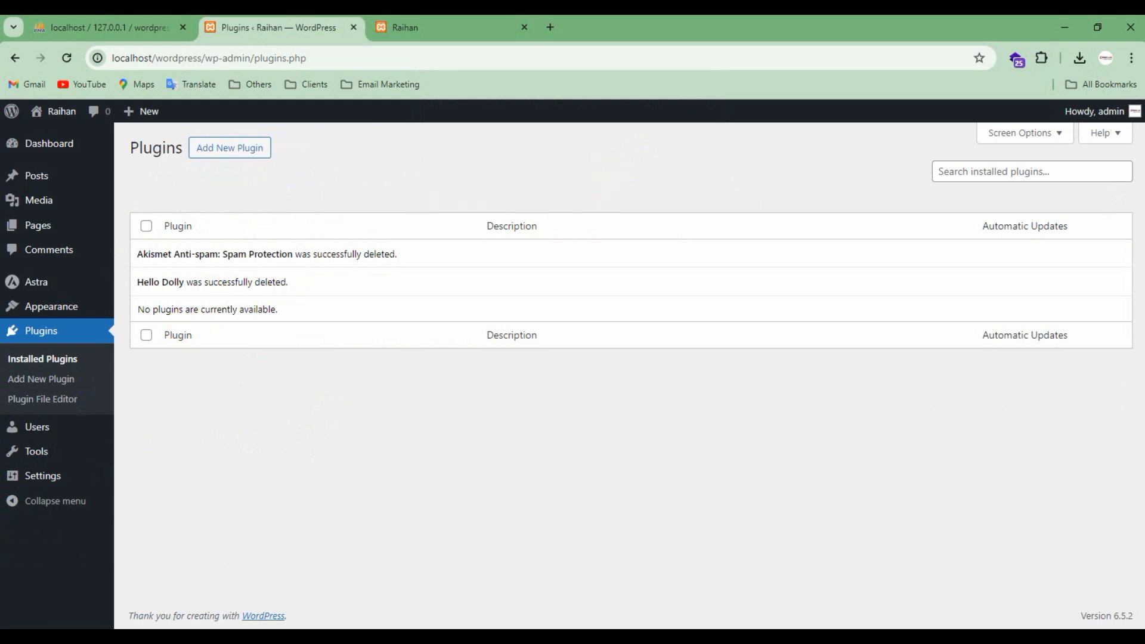
Step: Open the Home page for editing in a new browser tab and start an empty block below its title
{"action": "mouse_move", "coordinate": [48, 232]}
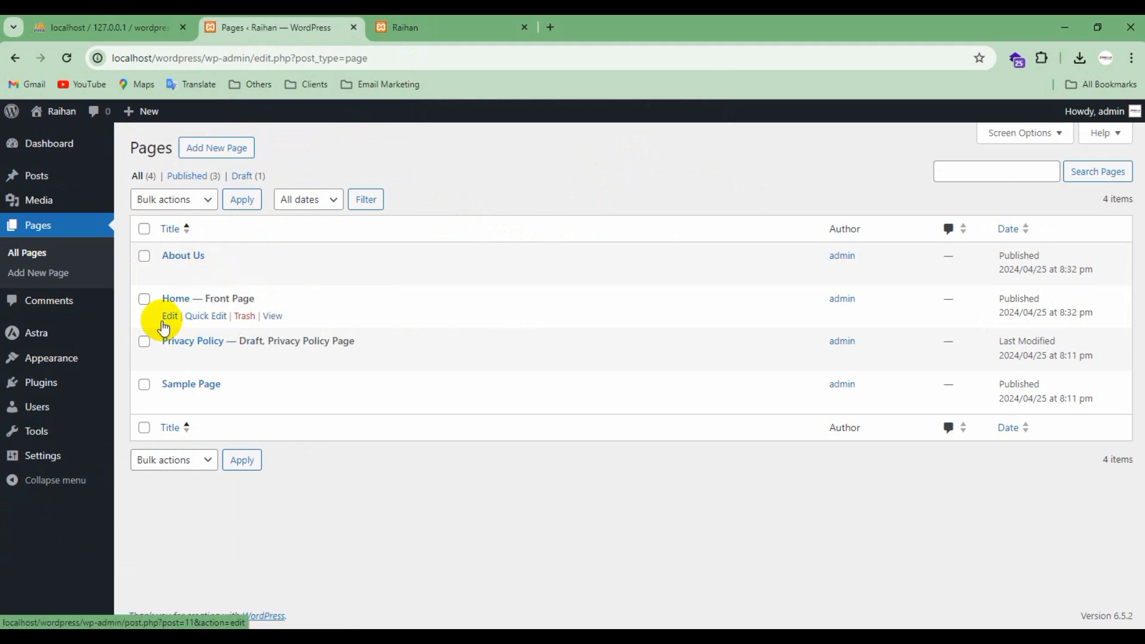
{"action": "right_click", "coordinate": [169, 317]}
{"action": "left_click", "coordinate": [222, 333]}
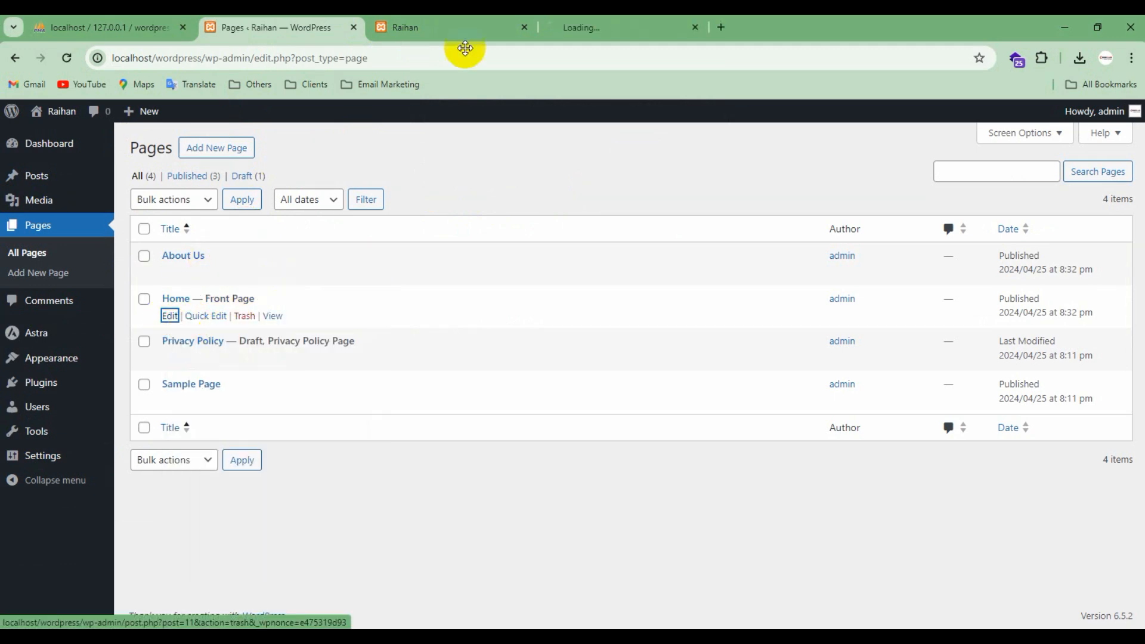
{"action": "left_click", "coordinate": [585, 28]}
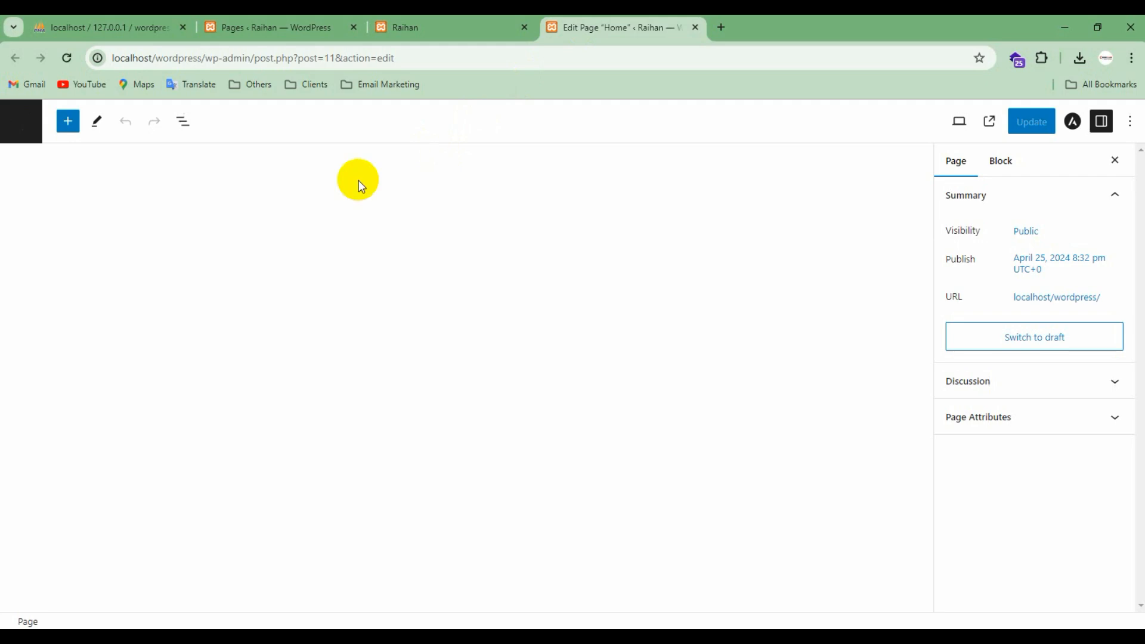
{"action": "left_click", "coordinate": [73, 265]}
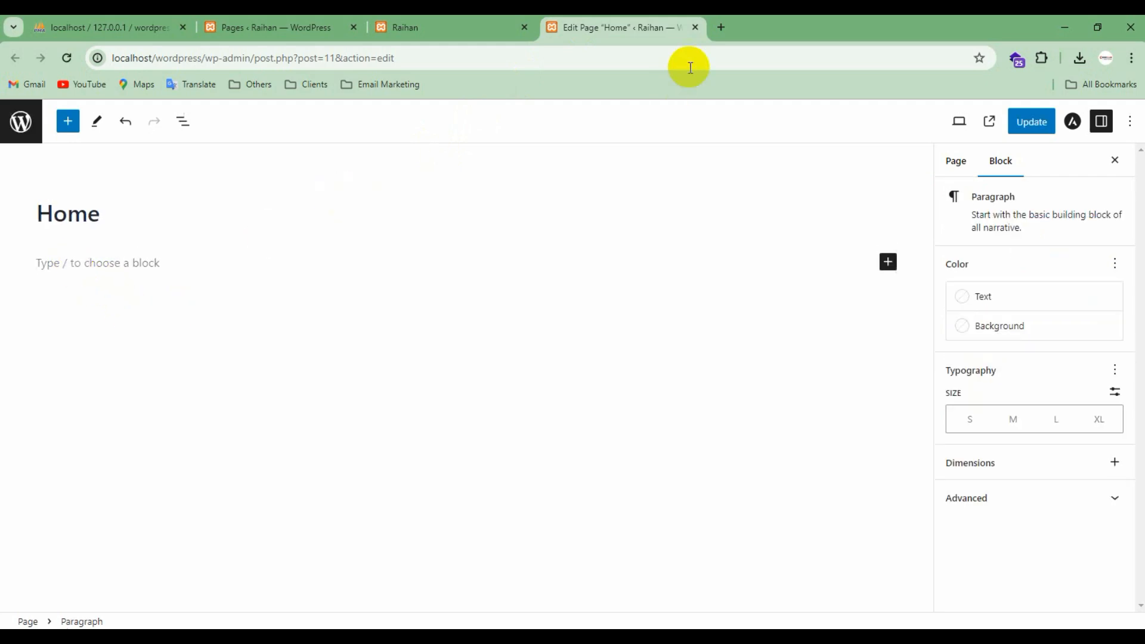
Step: Search the web for "lorem ipsum" in a new browser tab and open the lipsum.com site
{"action": "left_click", "coordinate": [729, 27]}
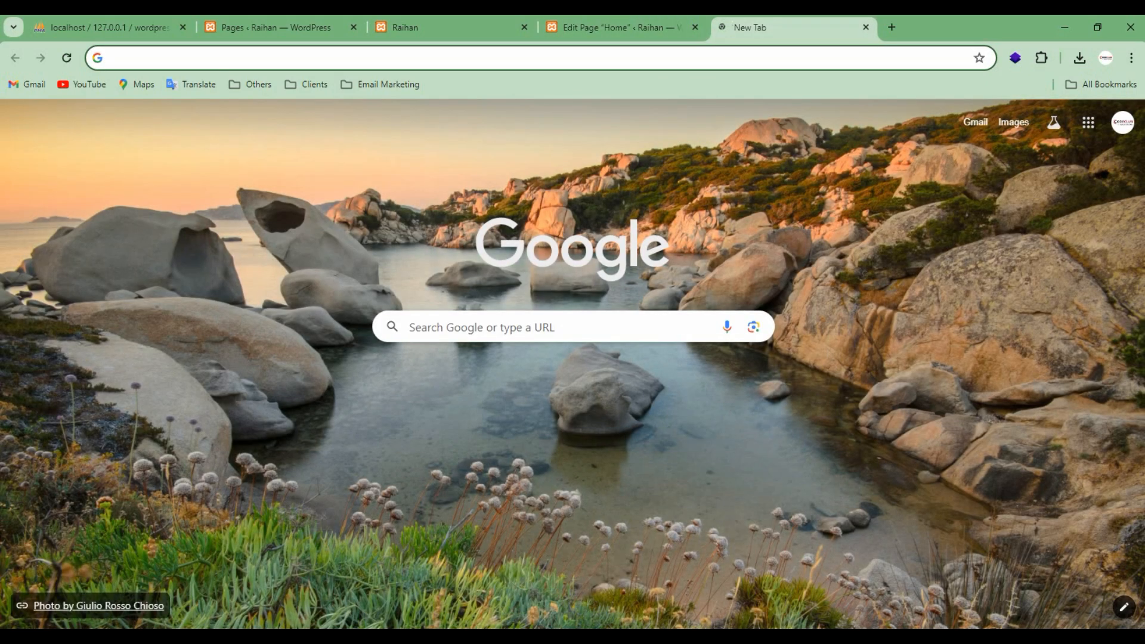
{"action": "type", "text": "lorem"}
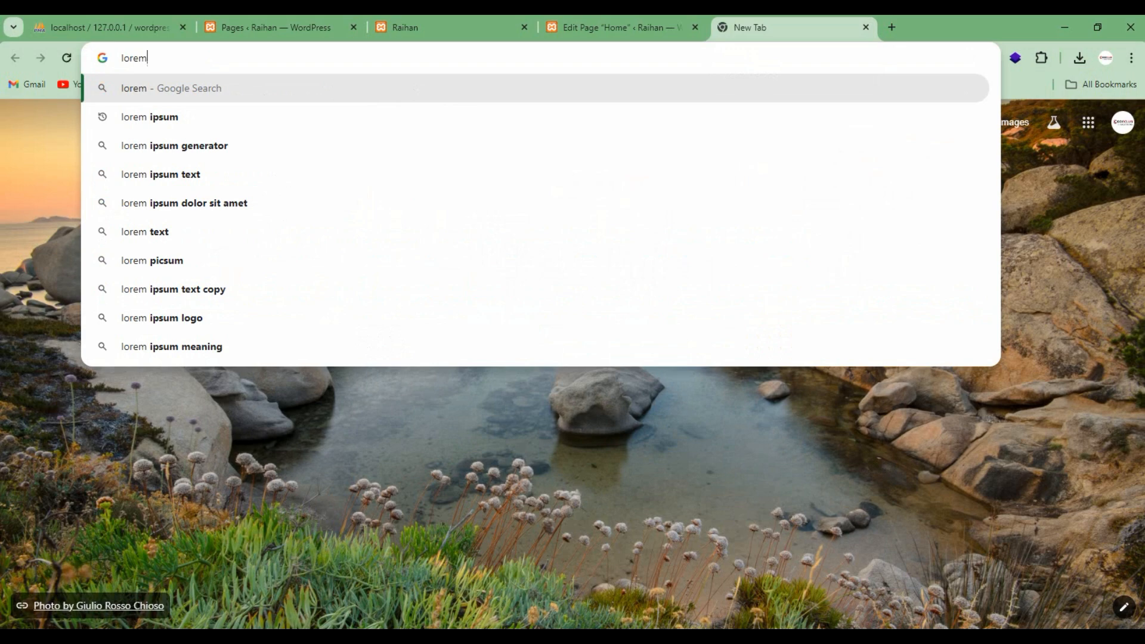
{"action": "left_click", "coordinate": [157, 117]}
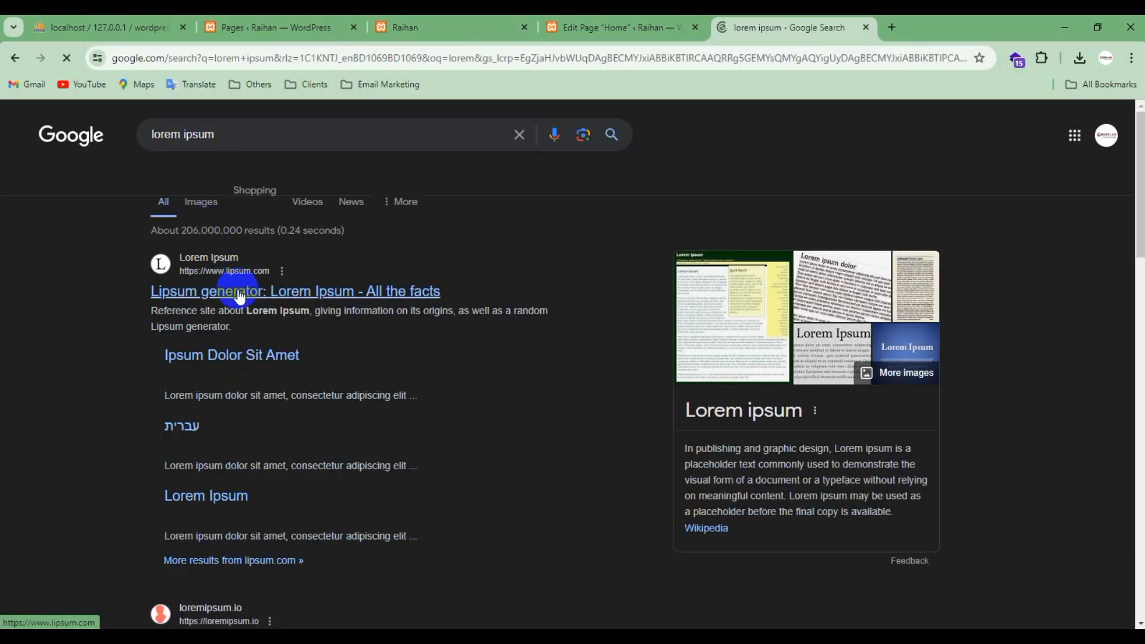
{"action": "left_click", "coordinate": [233, 291]}
{"action": "left_click", "coordinate": [578, 28]}
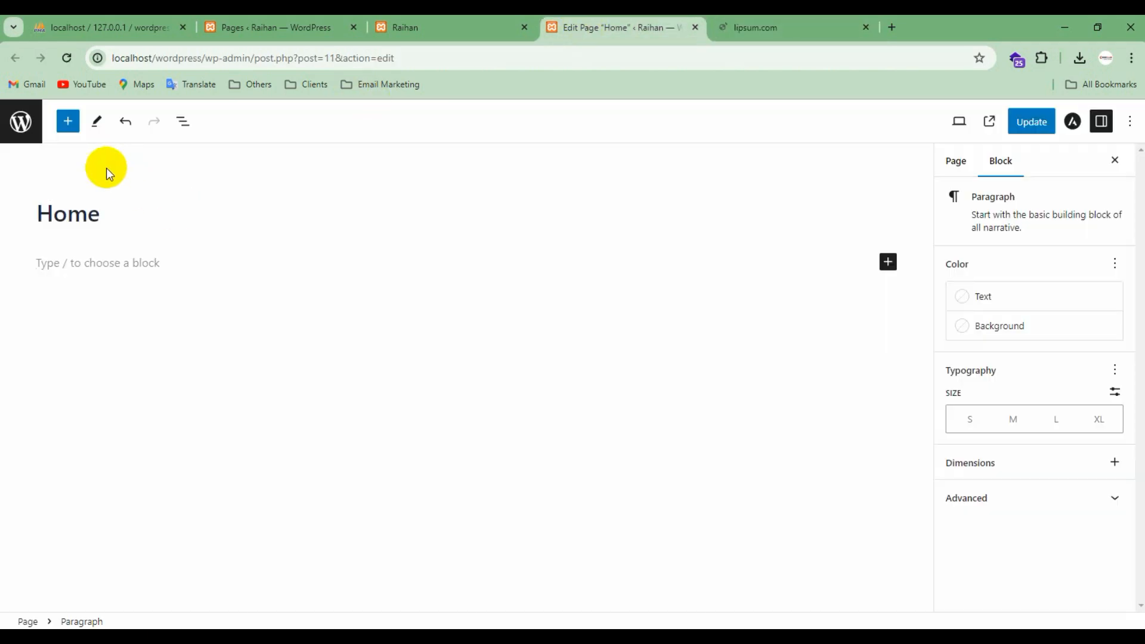
{"action": "left_click", "coordinate": [754, 28]}
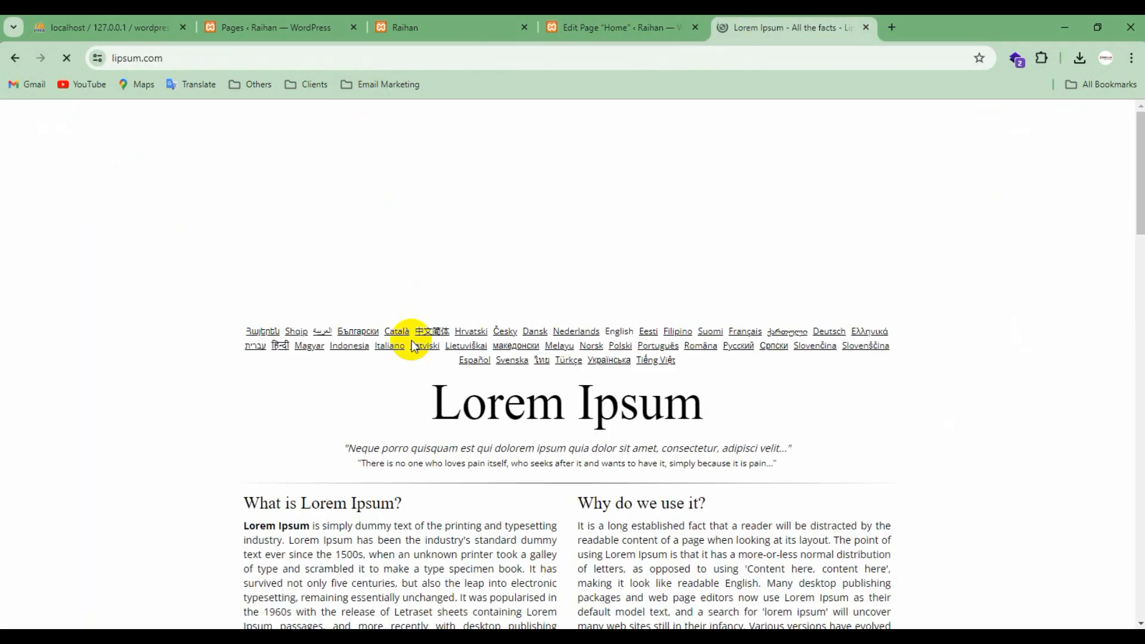
Step: Copy the section title "What is Lorem Ipsum?" from lipsum.com and return to the Home page editor
{"action": "scroll", "coordinate": [450, 400], "scroll_direction": "down", "scroll_amount": 3}
{"action": "left_click_drag", "start_coordinate": [247, 289], "coordinate": [390, 291]}
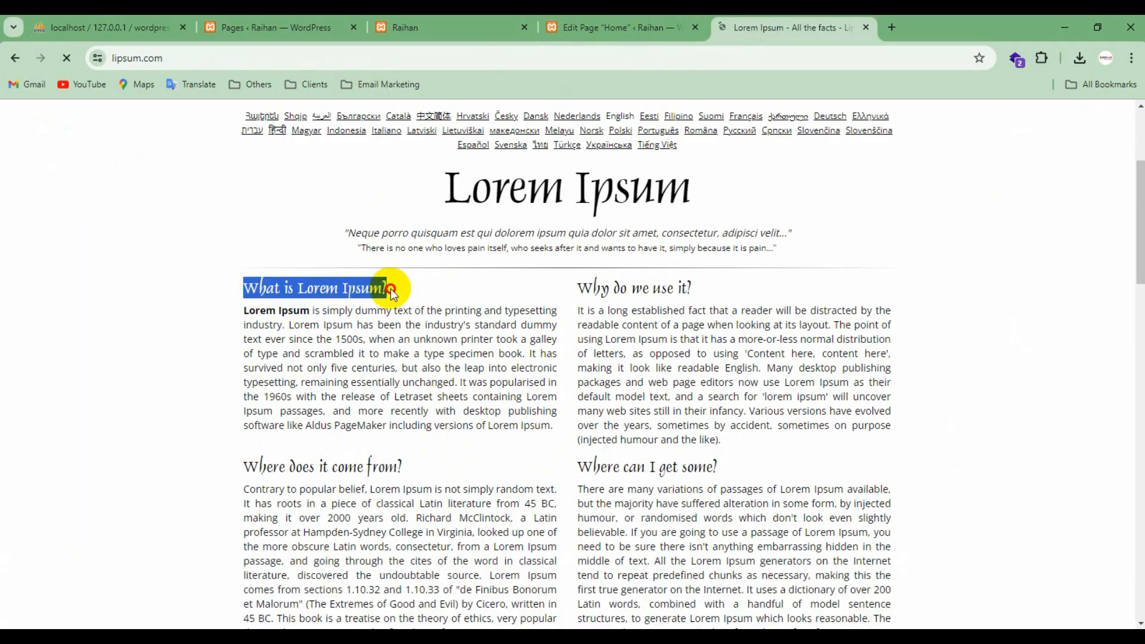
{"action": "right_click", "coordinate": [409, 290]}
{"action": "left_click", "coordinate": [417, 303]}
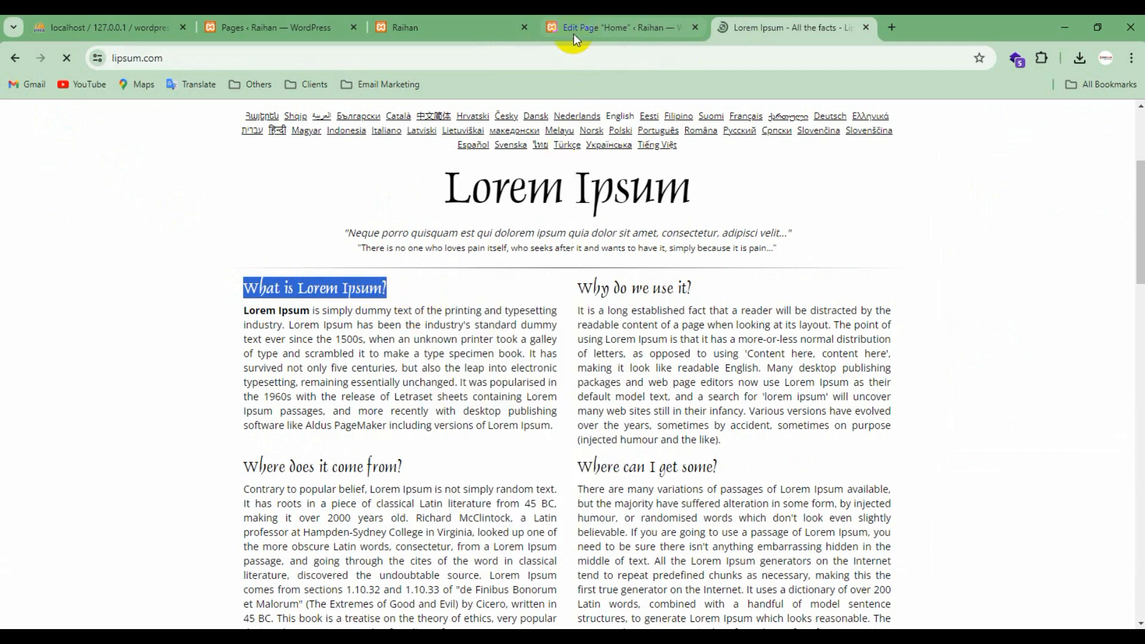
{"action": "left_click", "coordinate": [573, 30]}
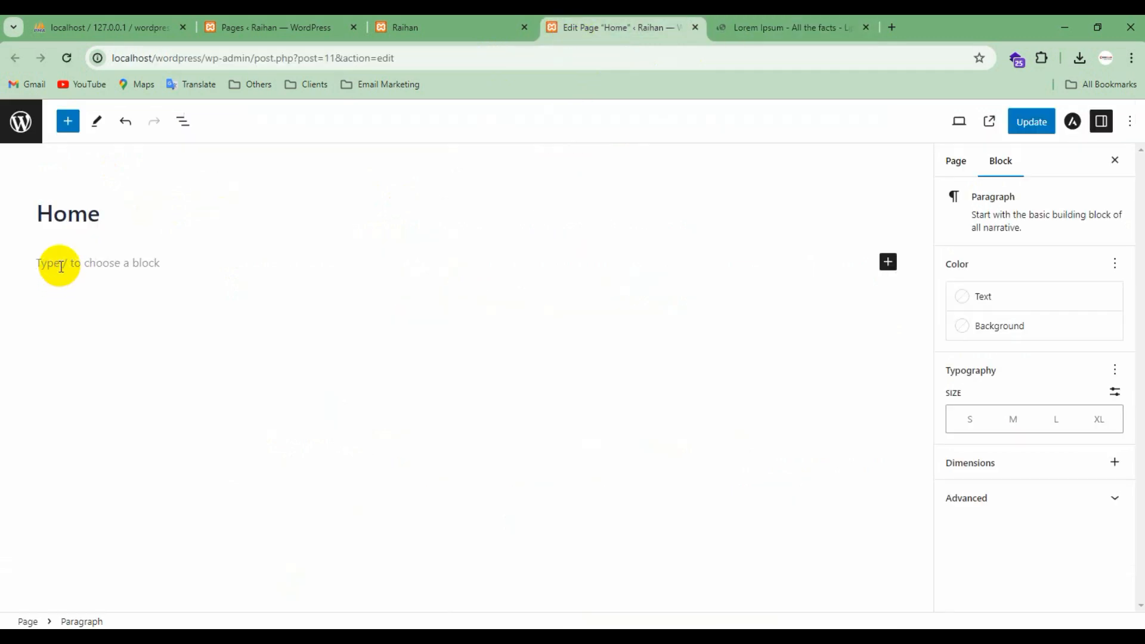
Step: Insert a Heading block below the Home title and paste "What is Lorem Ipsum?" into it
{"action": "left_click", "coordinate": [65, 124]}
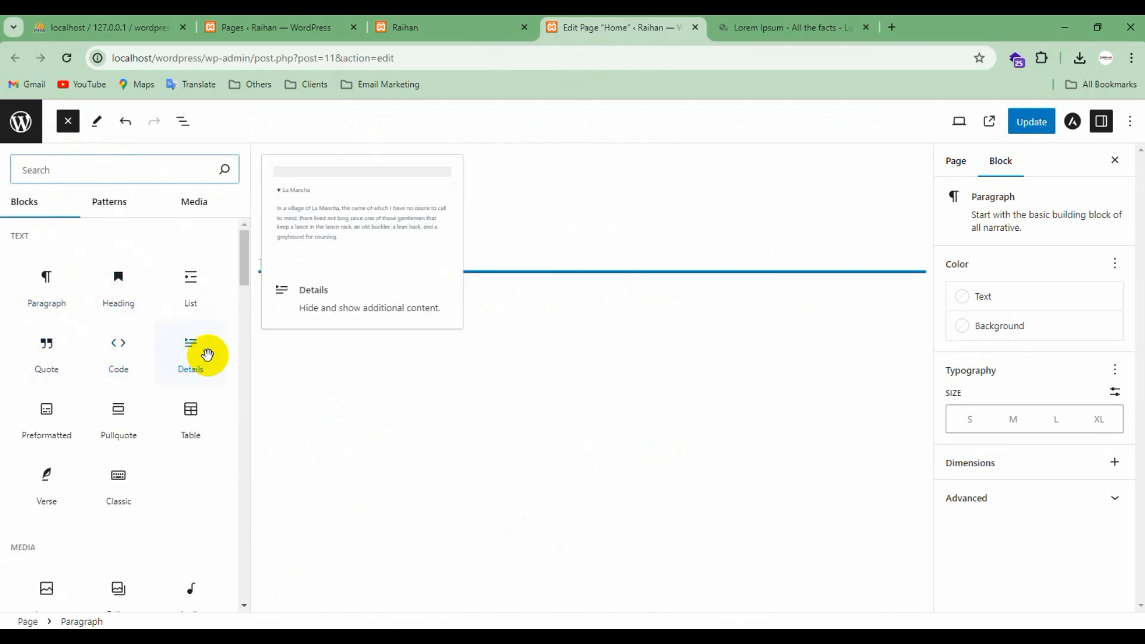
{"action": "scroll", "coordinate": [78, 423], "scroll_direction": "down", "scroll_amount": 2}
{"action": "scroll", "coordinate": [59, 406], "scroll_direction": "down", "scroll_amount": 2}
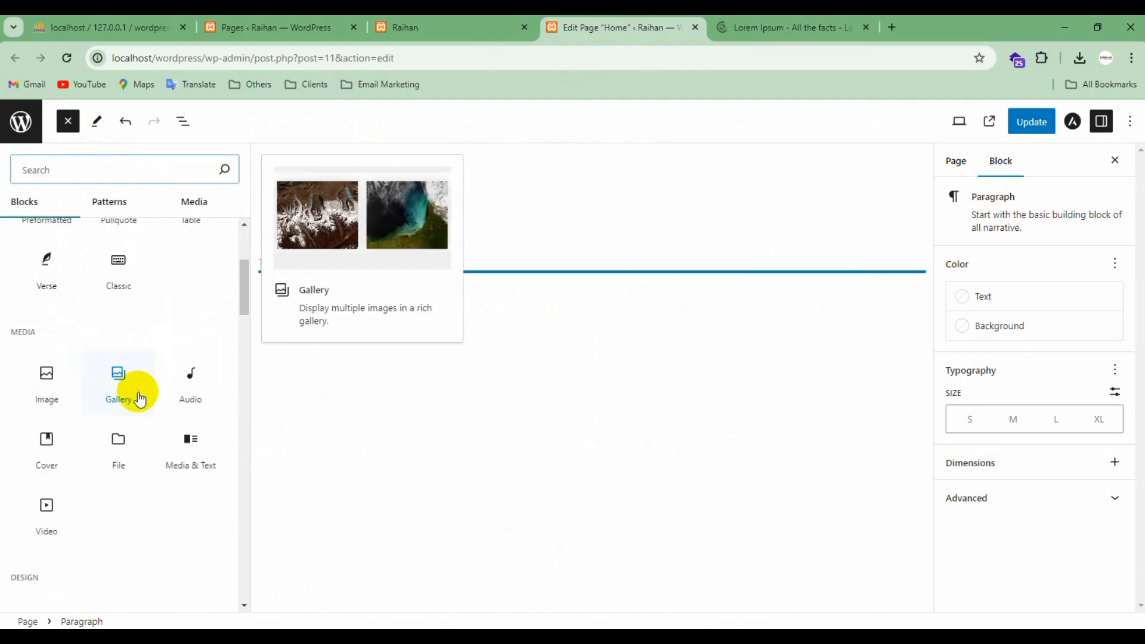
{"action": "scroll", "coordinate": [84, 417], "scroll_direction": "down", "scroll_amount": 7}
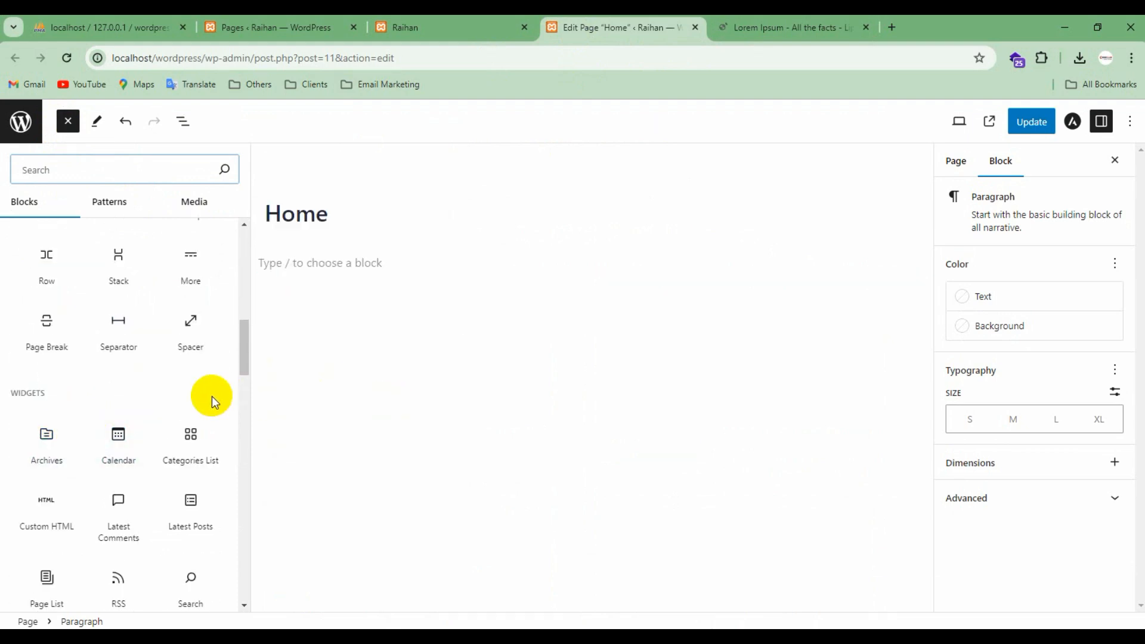
{"action": "scroll", "coordinate": [205, 388], "scroll_direction": "down", "scroll_amount": 5}
{"action": "scroll", "coordinate": [113, 427], "scroll_direction": "down", "scroll_amount": 6}
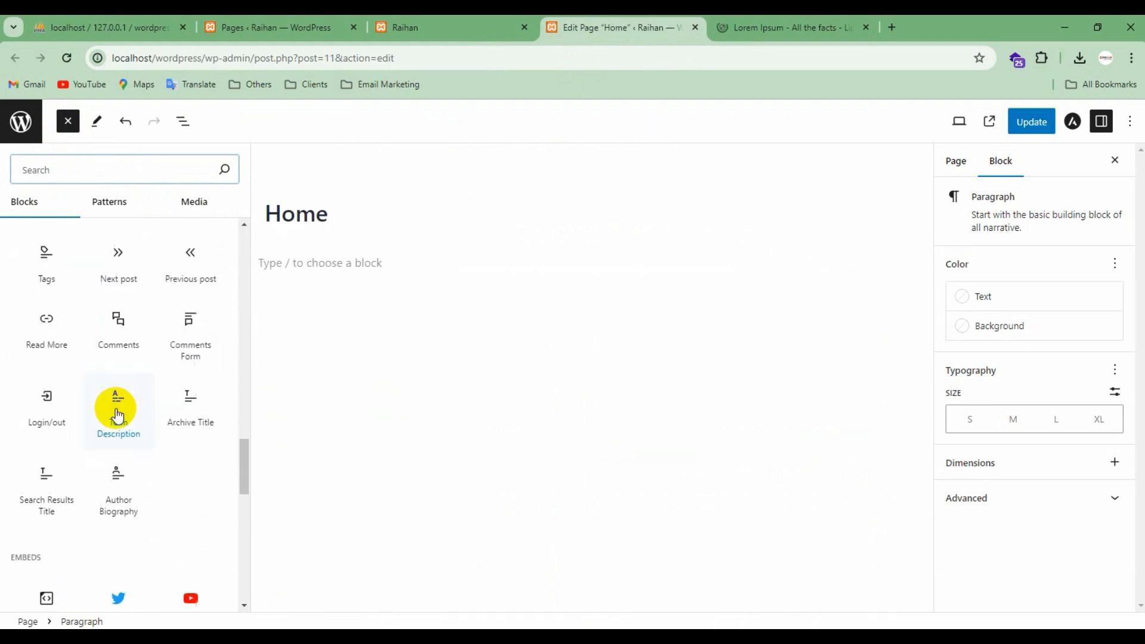
{"action": "scroll", "coordinate": [153, 378], "scroll_direction": "up", "scroll_amount": 10}
{"action": "scroll", "coordinate": [89, 333], "scroll_direction": "up", "scroll_amount": 5}
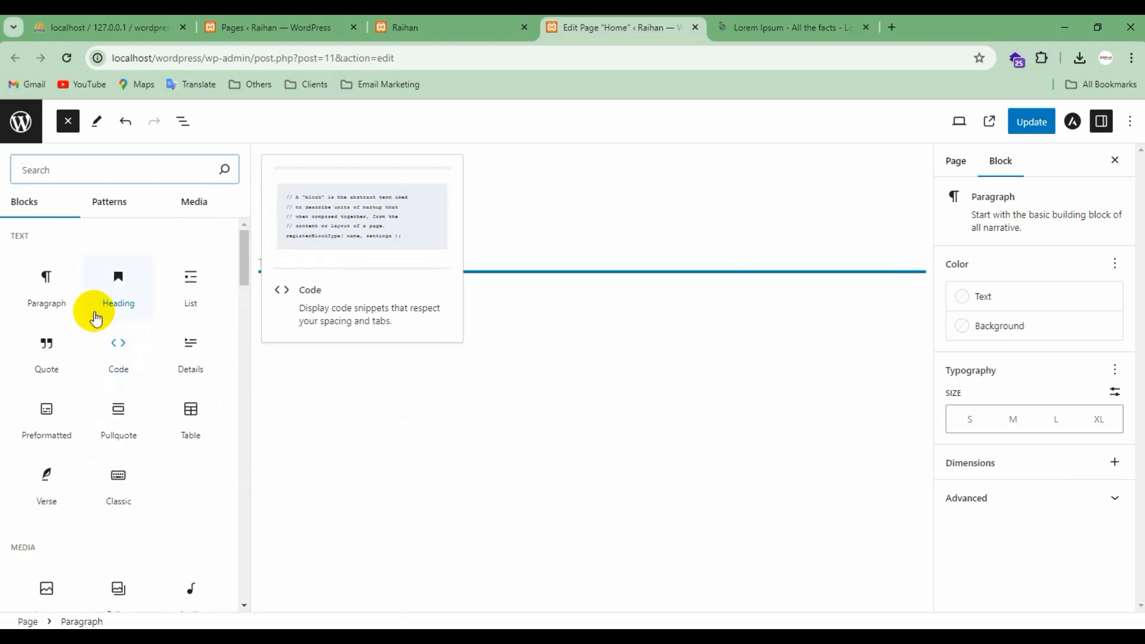
{"action": "left_click", "coordinate": [113, 289]}
{"action": "left_click", "coordinate": [273, 268]}
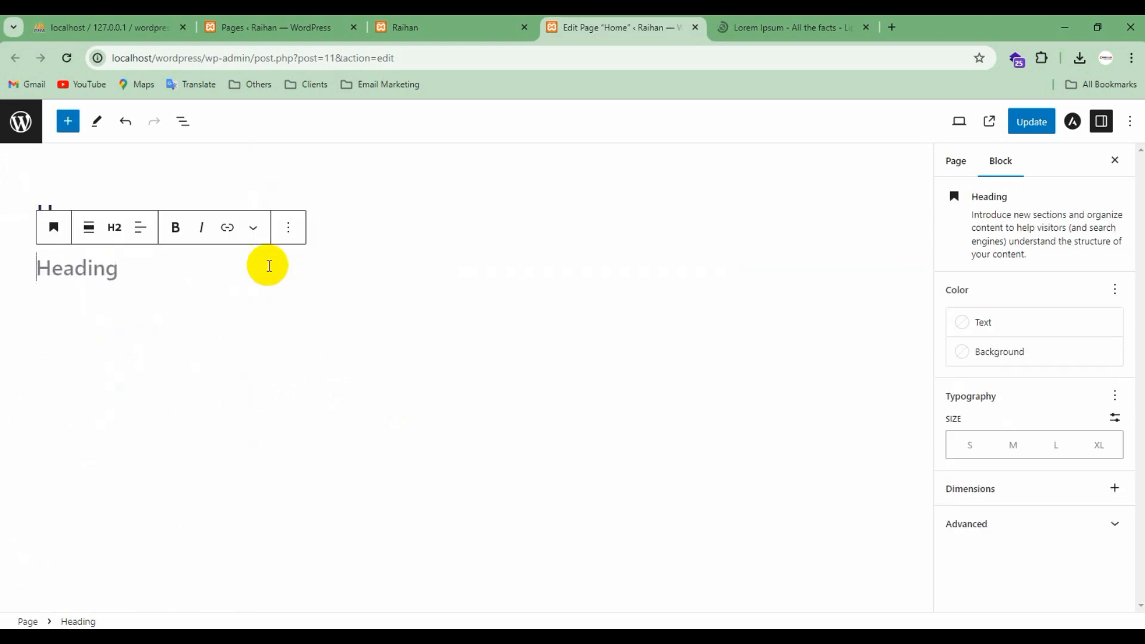
{"action": "key", "text": "ctrl+v"}
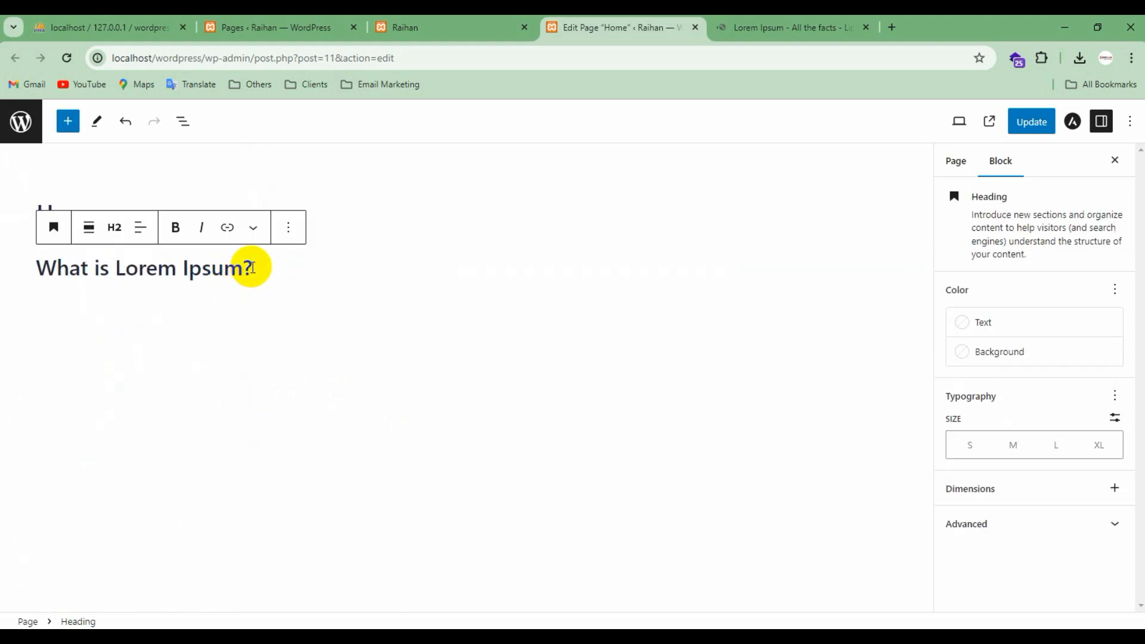
Step: Format the whole "What is Lorem Ipsum?" heading as bold and italic
{"action": "left_click_drag", "start_coordinate": [256, 267], "coordinate": [36, 274]}
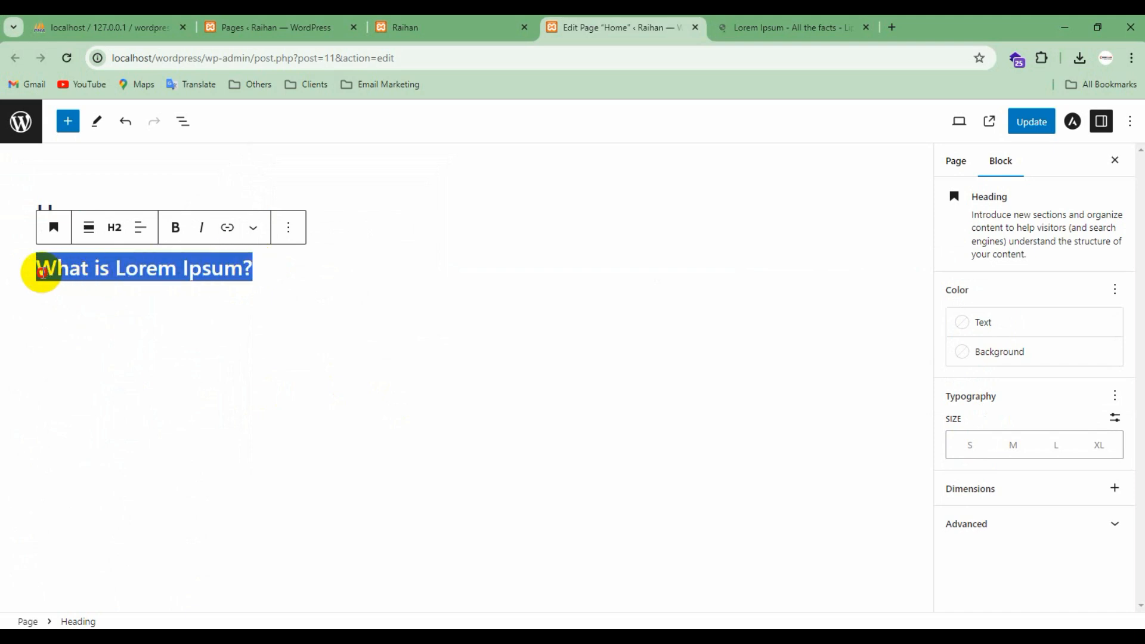
{"action": "left_click", "coordinate": [178, 232]}
{"action": "left_click", "coordinate": [205, 234]}
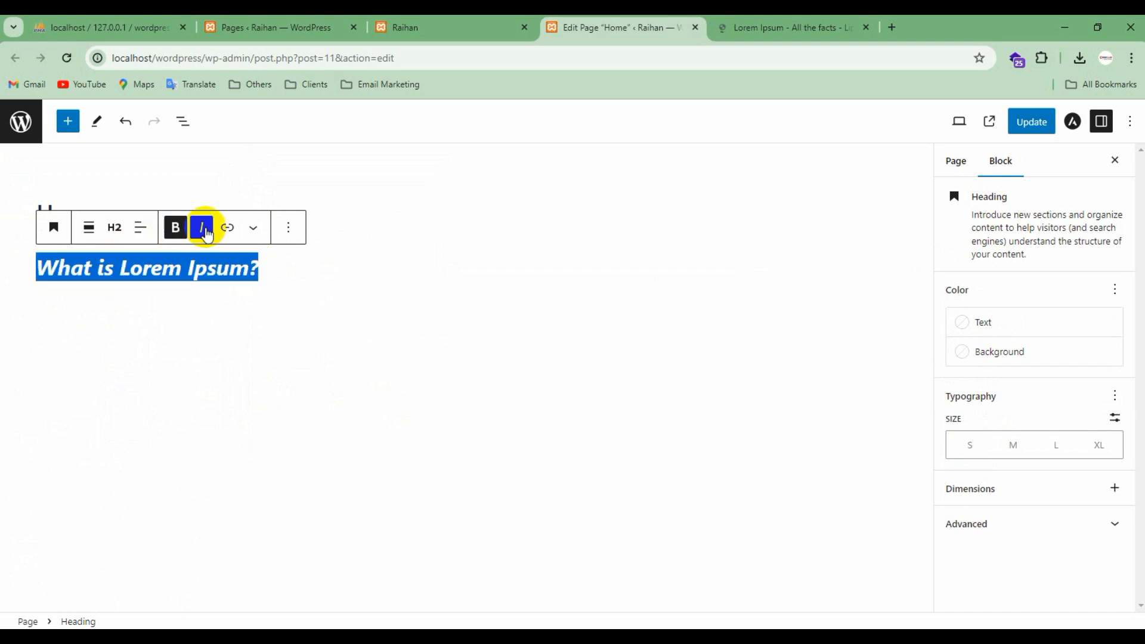
{"action": "left_click", "coordinate": [228, 232]}
{"action": "left_click", "coordinate": [185, 328]}
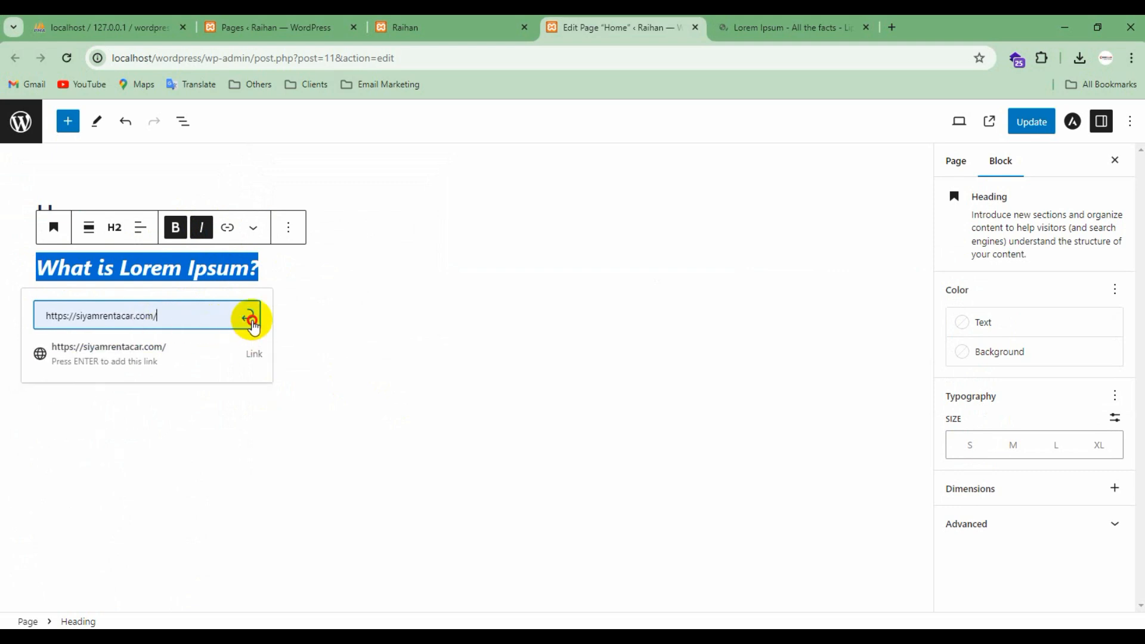
{"action": "left_click", "coordinate": [252, 321]}
{"action": "left_click", "coordinate": [308, 286]}
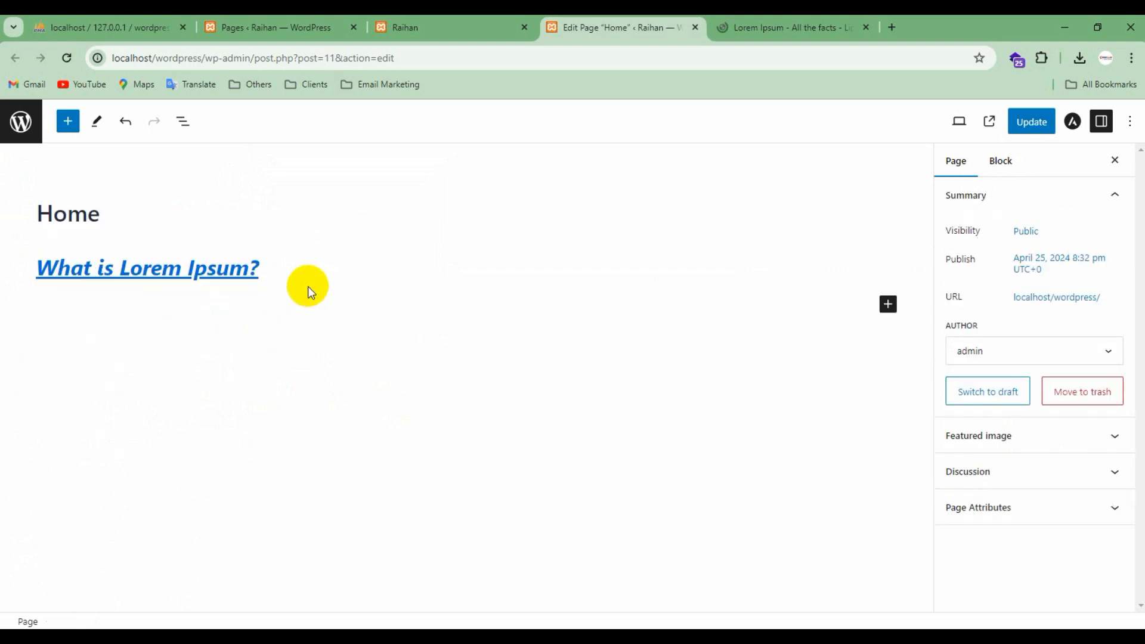
Step: Open the heading link's edit form, cancel it, and remove the siyamrentacar.com link from the whole heading
{"action": "triple_click", "coordinate": [189, 266]}
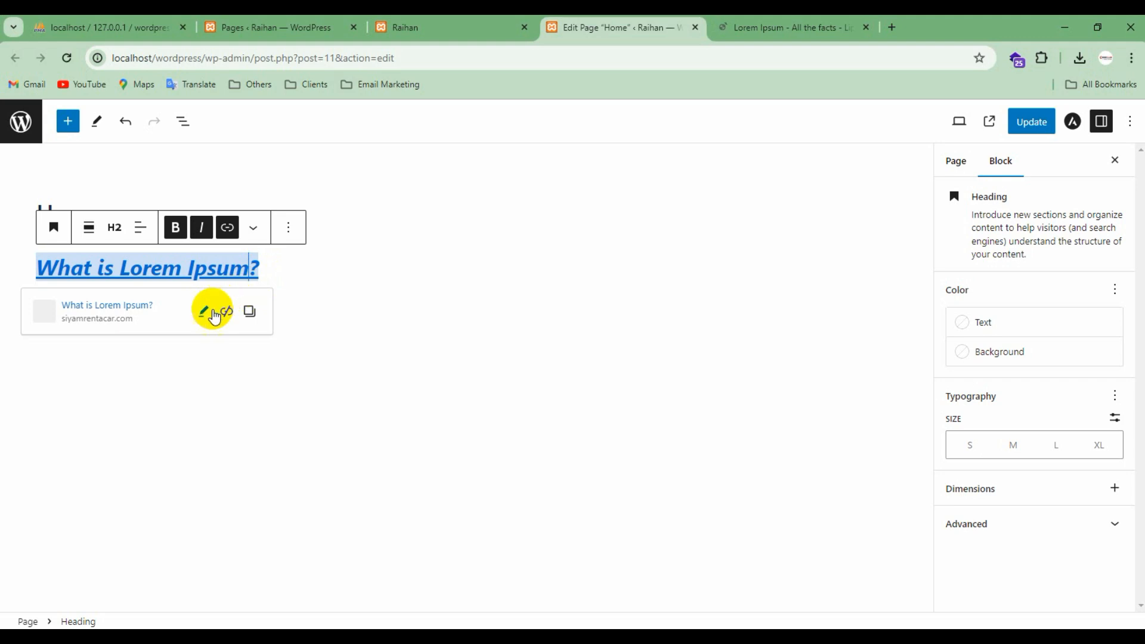
{"action": "left_click", "coordinate": [206, 310]}
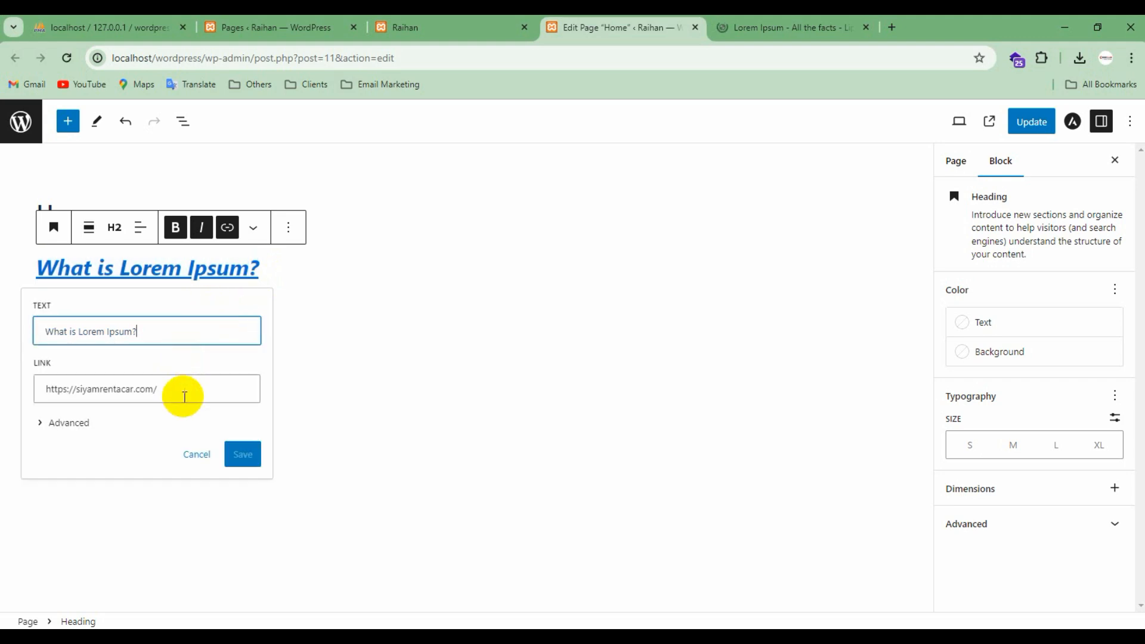
{"action": "left_click", "coordinate": [198, 454]}
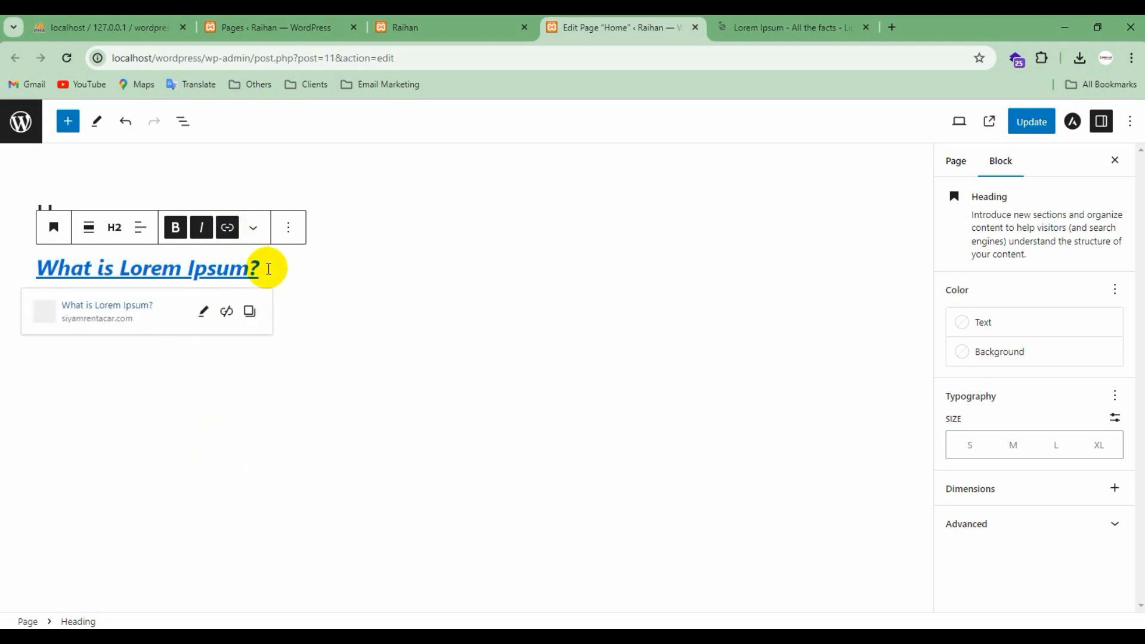
{"action": "left_click_drag", "start_coordinate": [268, 269], "coordinate": [30, 268]}
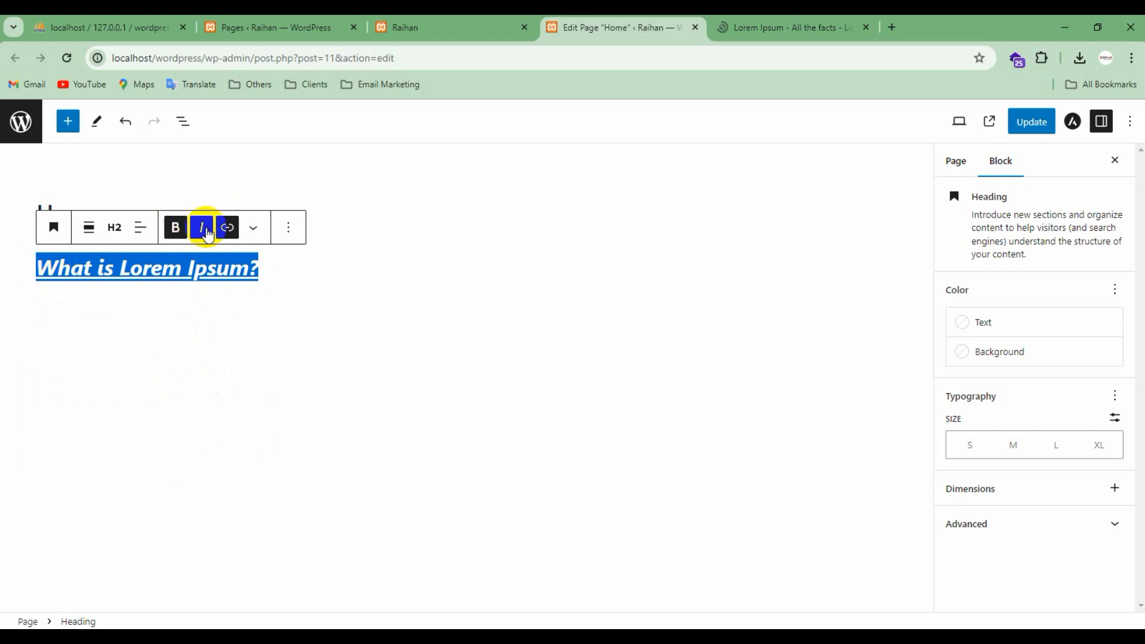
{"action": "left_click", "coordinate": [227, 229]}
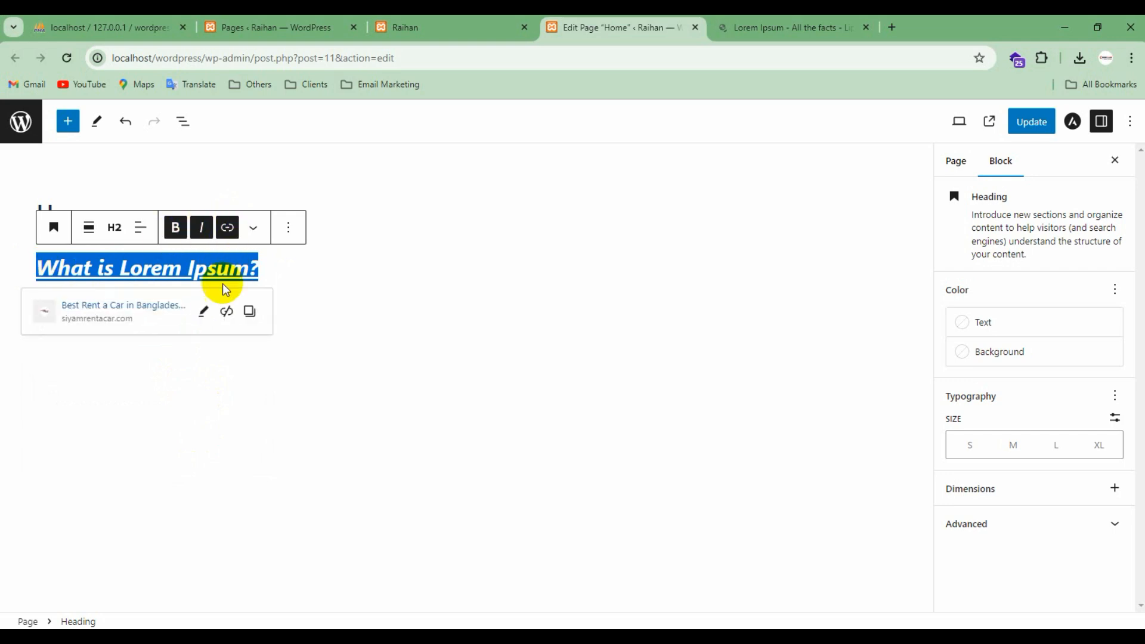
{"action": "left_click", "coordinate": [227, 314]}
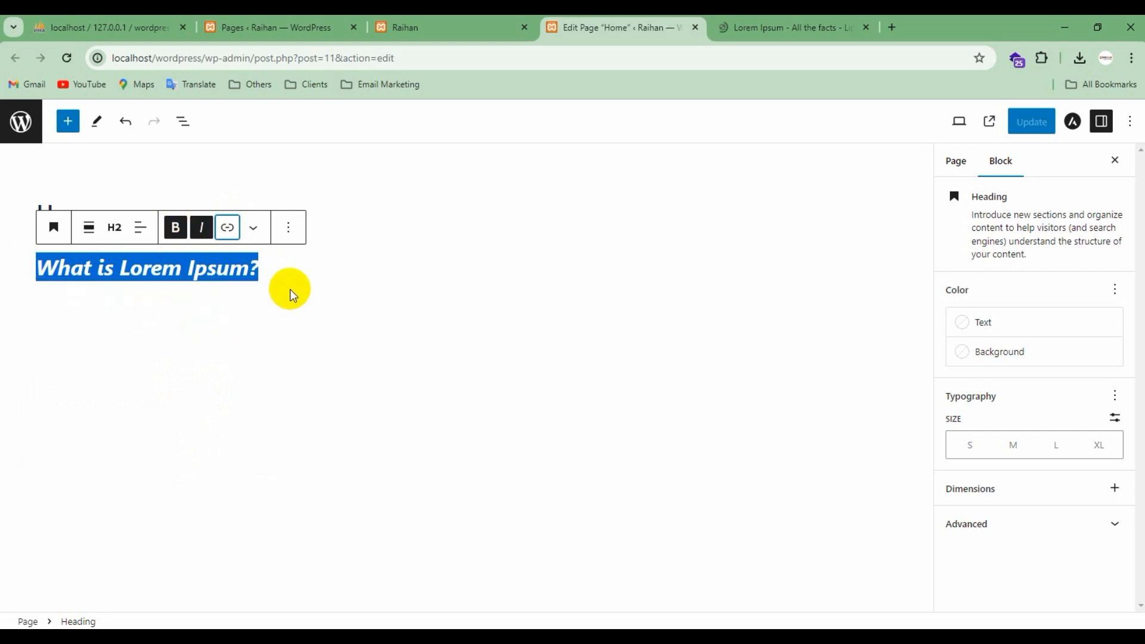
Step: Remove the bold and italic formatting from the whole "What is Lorem Ipsum?" heading
{"action": "left_click", "coordinate": [251, 226]}
{"action": "left_click", "coordinate": [258, 270]}
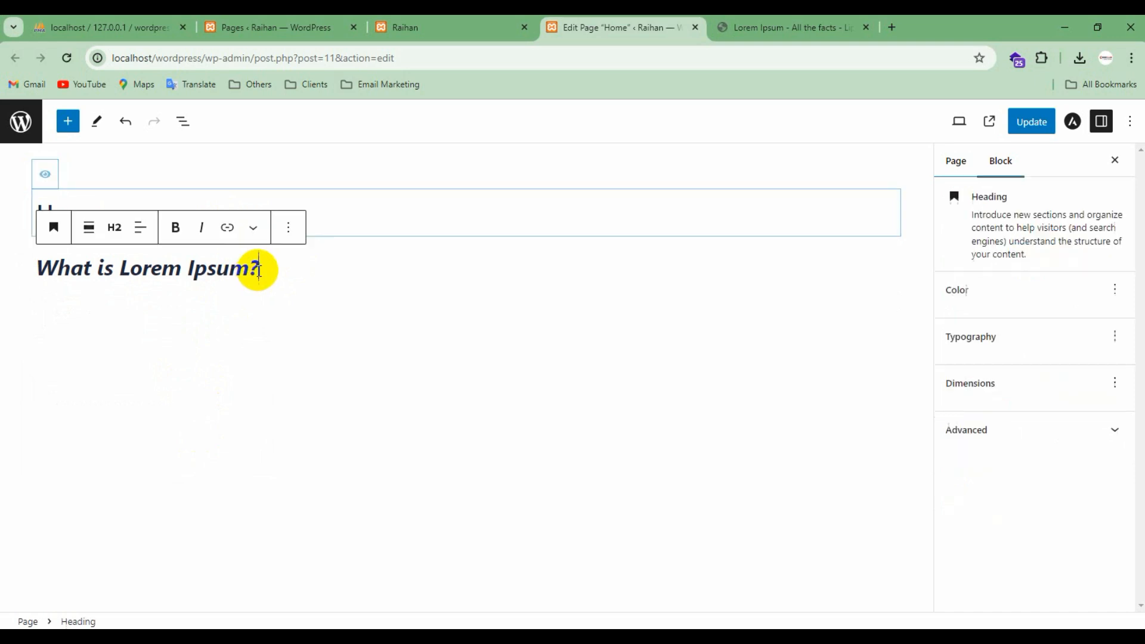
{"action": "left_click_drag", "start_coordinate": [258, 270], "coordinate": [31, 275]}
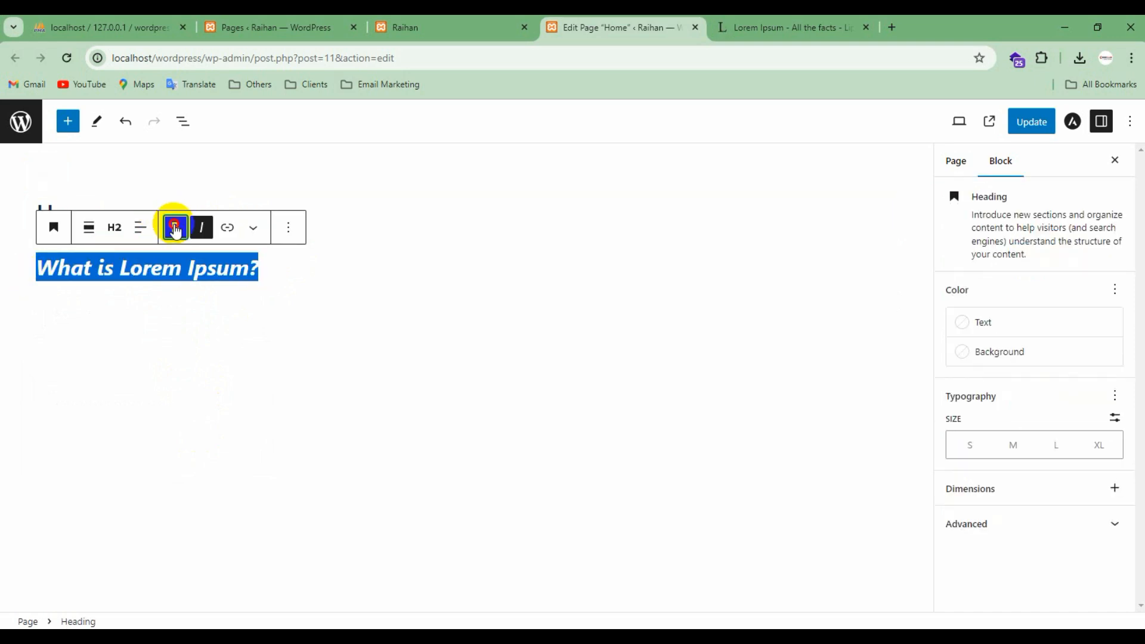
{"action": "left_click", "coordinate": [175, 227]}
{"action": "left_click", "coordinate": [202, 228]}
Step: Try levels Heading 1 and Heading 3 on the "What is Lorem Ipsum?" heading and set it back to Heading 2
{"action": "left_click", "coordinate": [115, 228]}
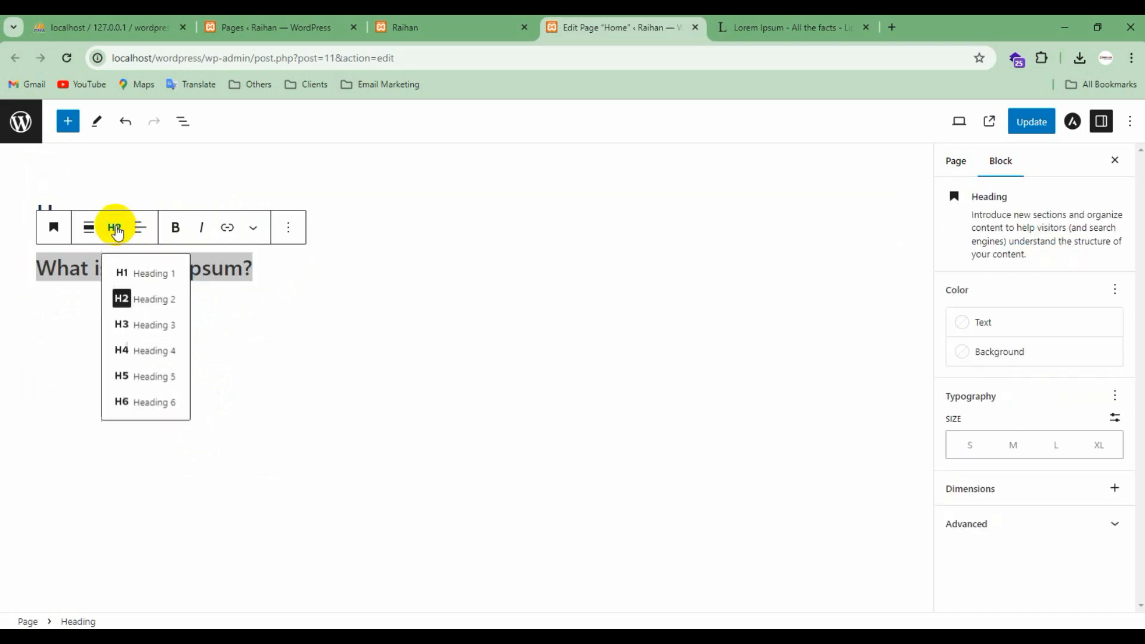
{"action": "left_click", "coordinate": [141, 281]}
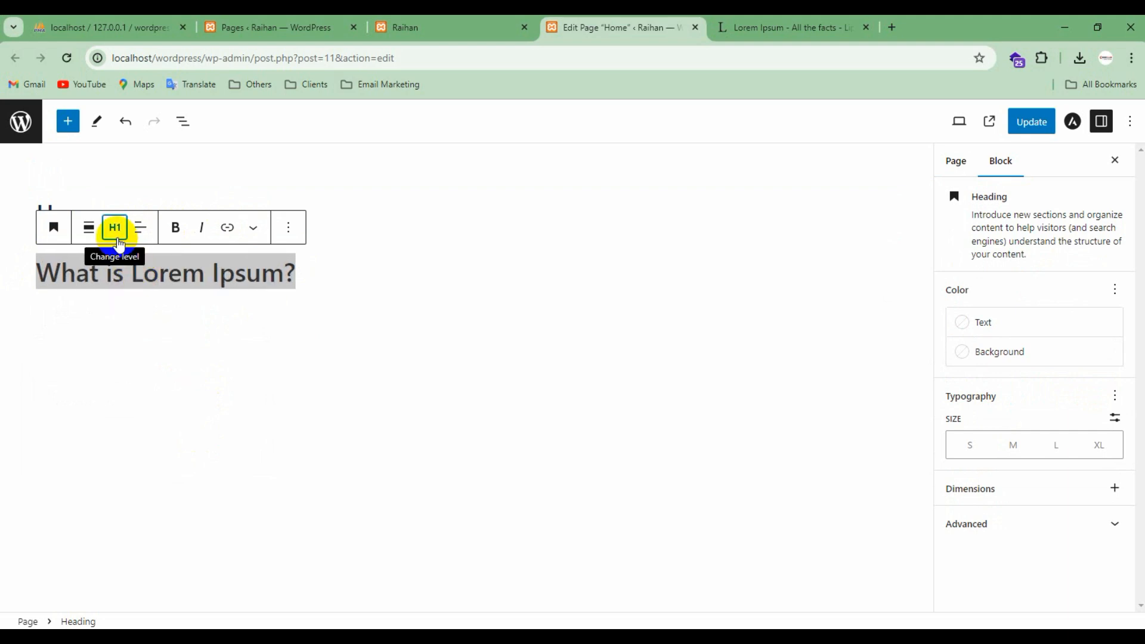
{"action": "left_click", "coordinate": [114, 228]}
{"action": "left_click", "coordinate": [123, 325]}
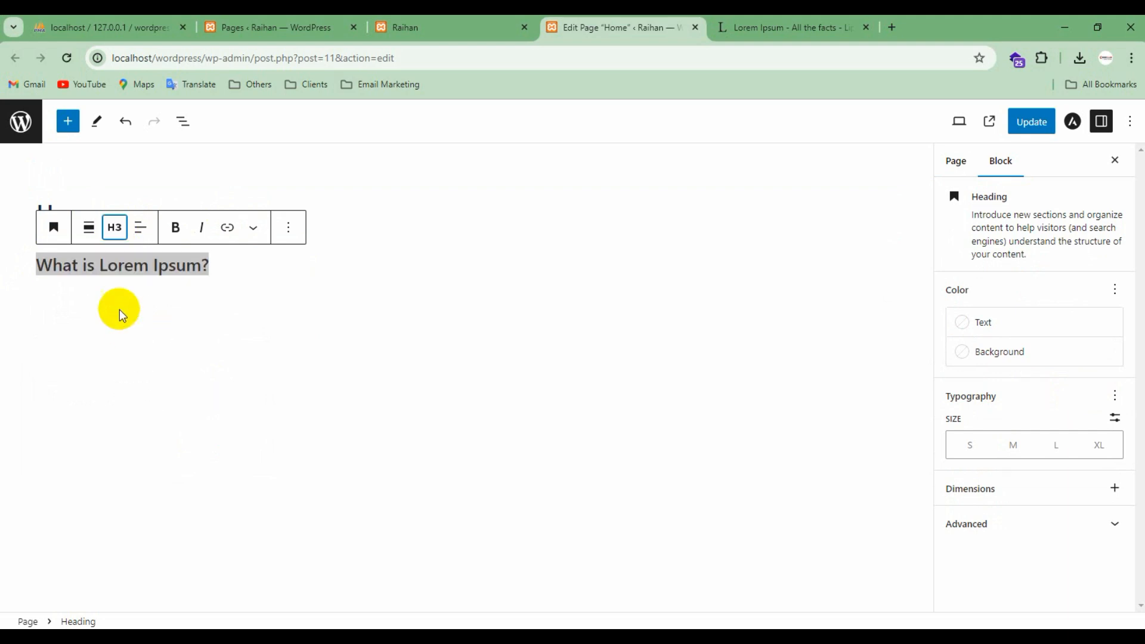
{"action": "left_click", "coordinate": [115, 227]}
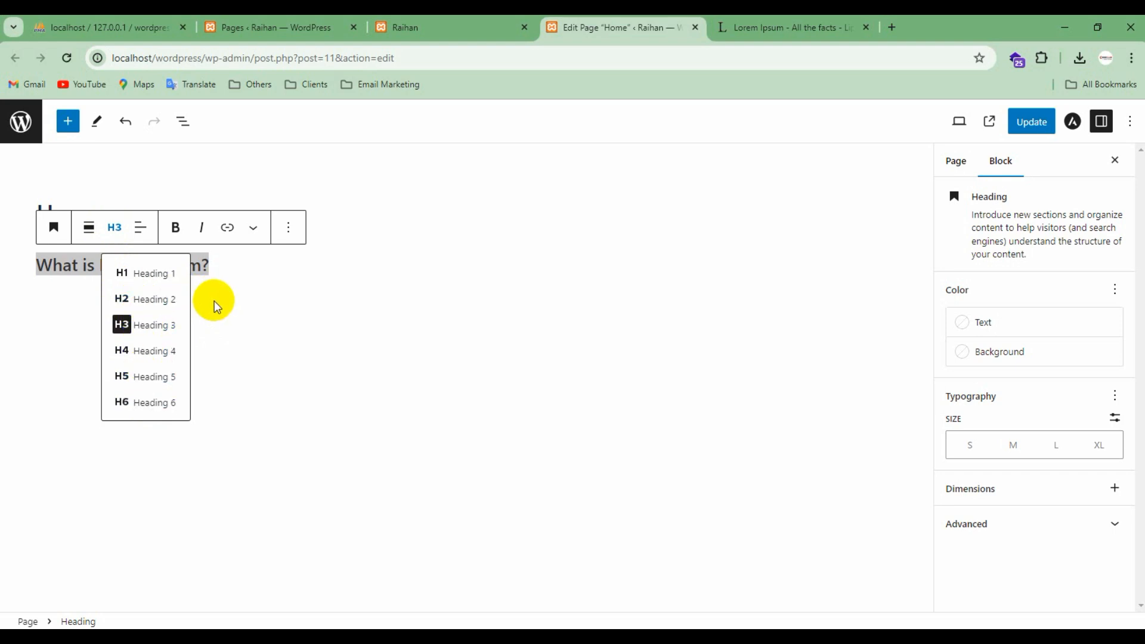
{"action": "left_click", "coordinate": [154, 298]}
Step: Add an empty paragraph block directly below the "What is Lorem Ipsum?" heading
{"action": "left_click", "coordinate": [287, 263]}
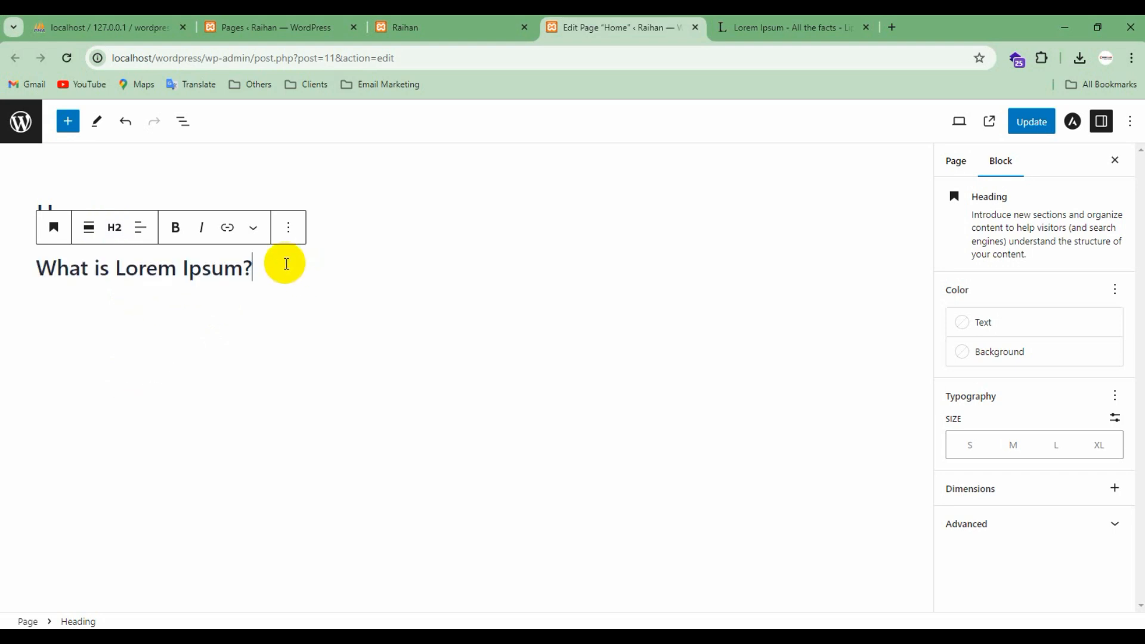
{"action": "key", "text": "Return"}
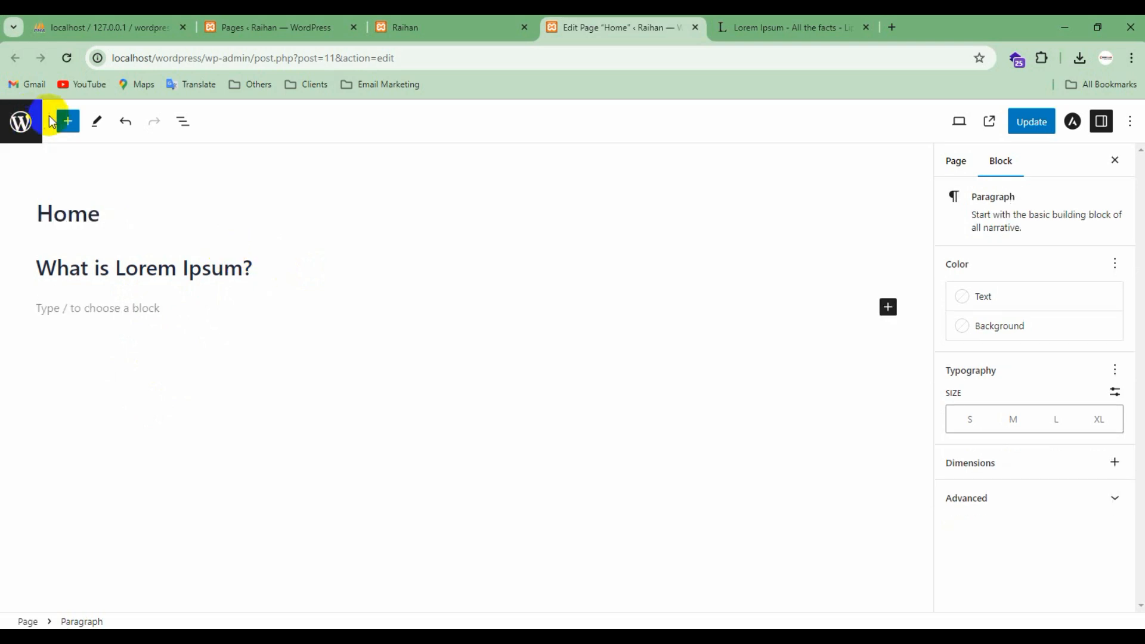
{"action": "left_click", "coordinate": [77, 122]}
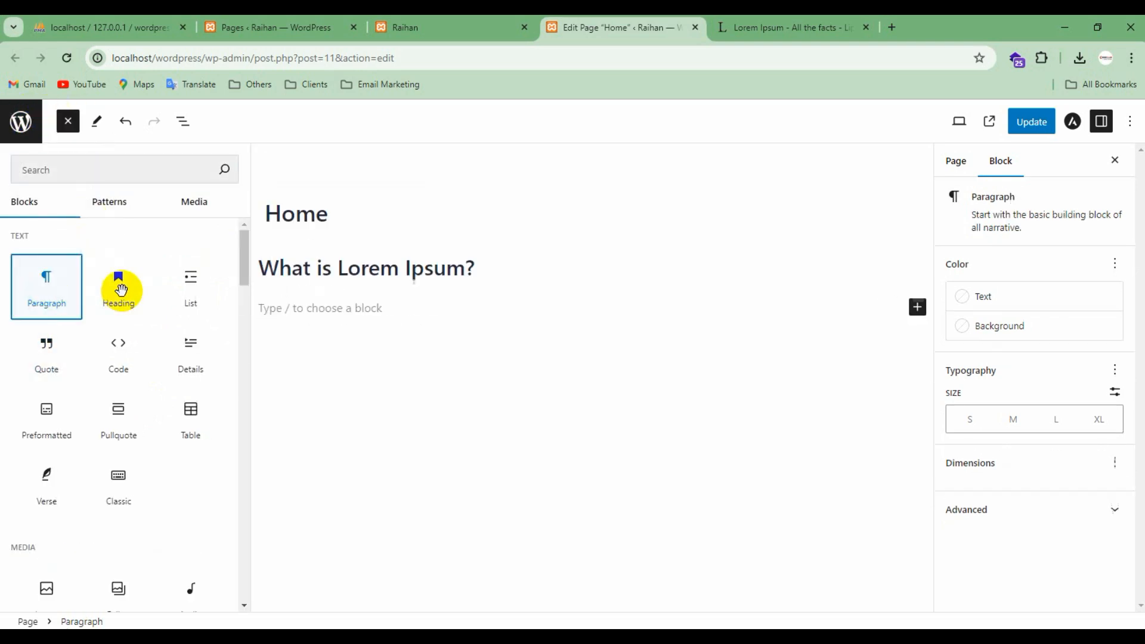
{"action": "left_click", "coordinate": [323, 314]}
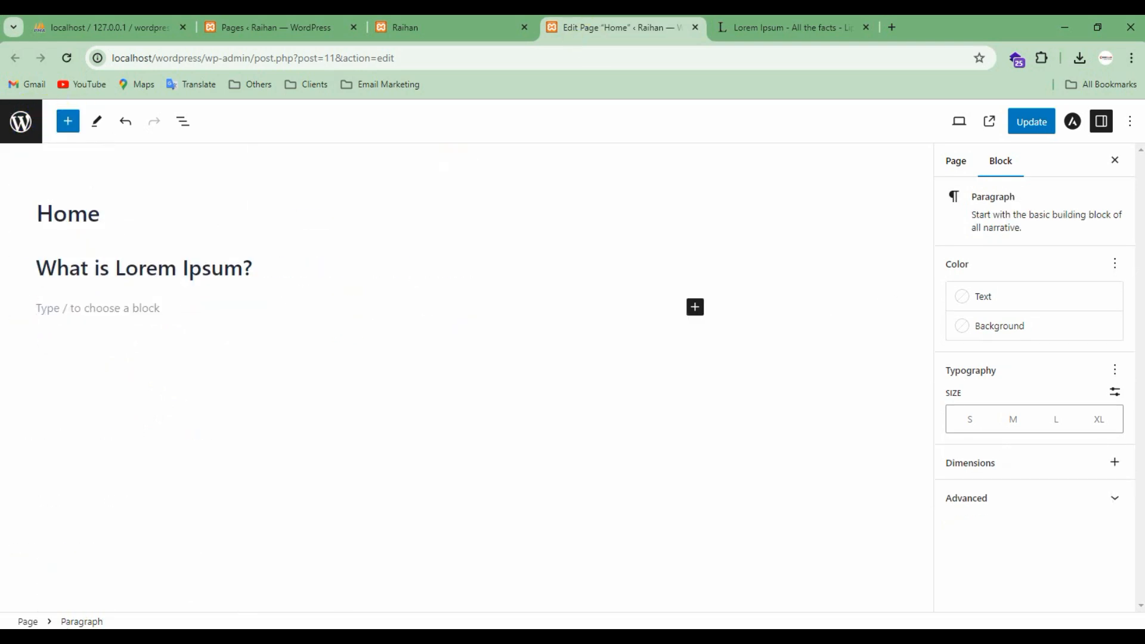
Step: Copy the full body paragraph under "What is Lorem Ipsum?" from the lipsum.com tab
{"action": "left_click", "coordinate": [754, 24]}
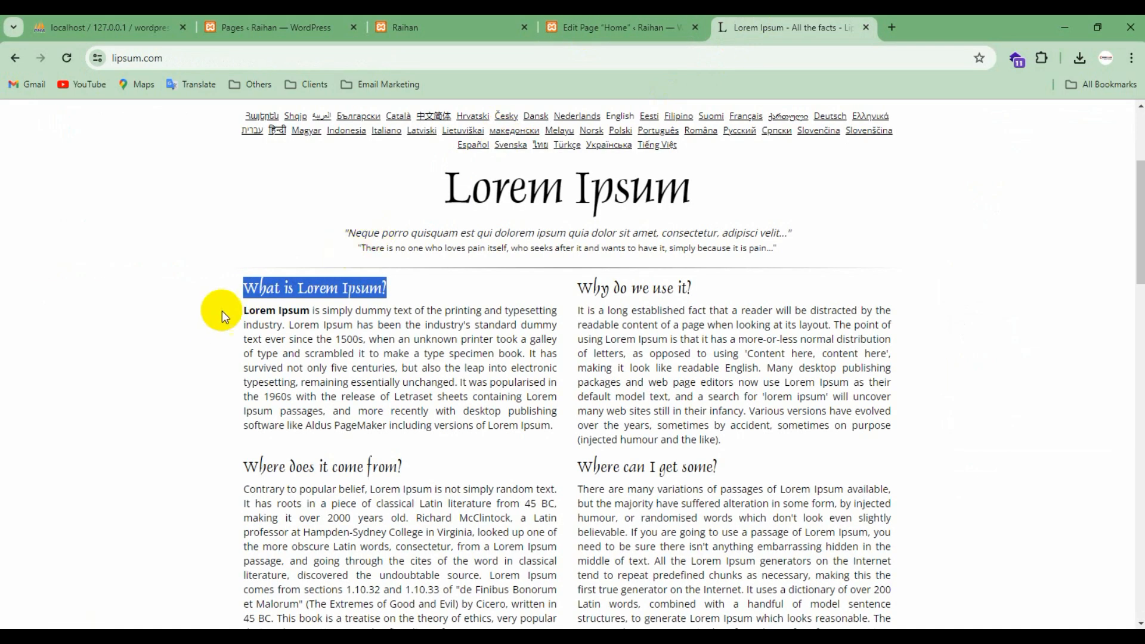
{"action": "left_click_drag", "start_coordinate": [241, 311], "coordinate": [393, 367]}
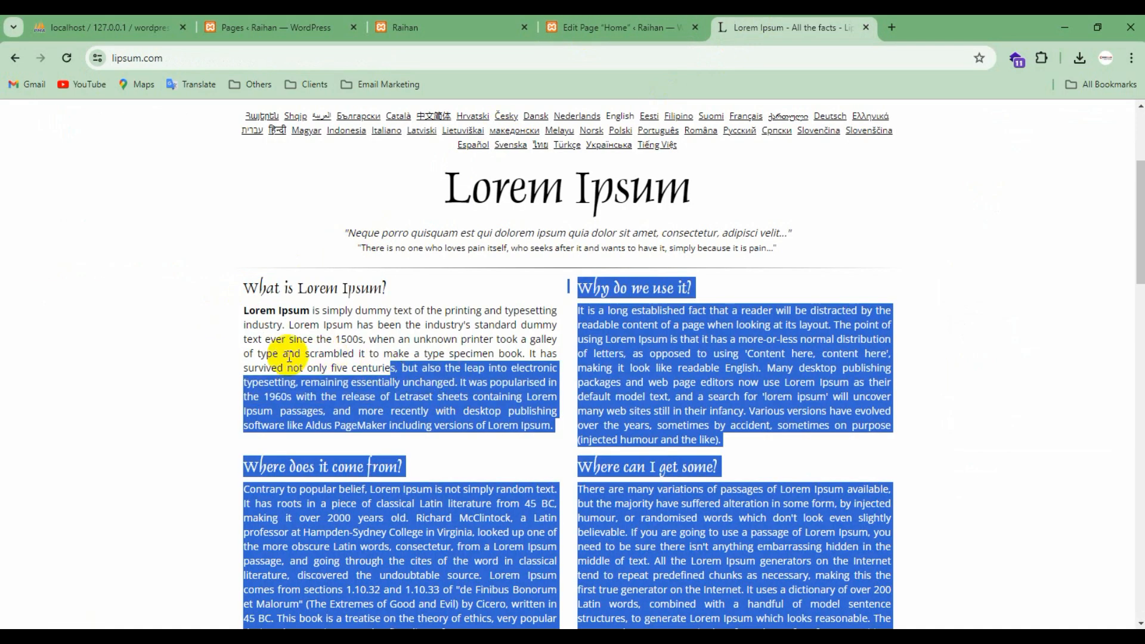
{"action": "left_click", "coordinate": [229, 358]}
{"action": "left_click_drag", "start_coordinate": [244, 311], "coordinate": [545, 420]}
{"action": "right_click", "coordinate": [546, 385]}
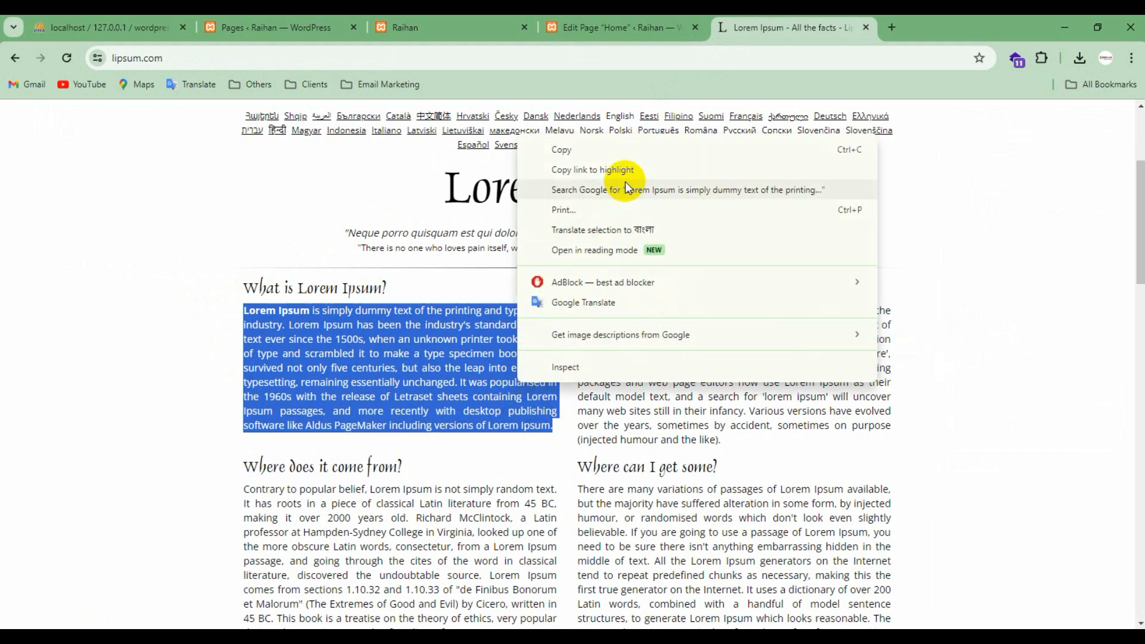
{"action": "left_click", "coordinate": [594, 152]}
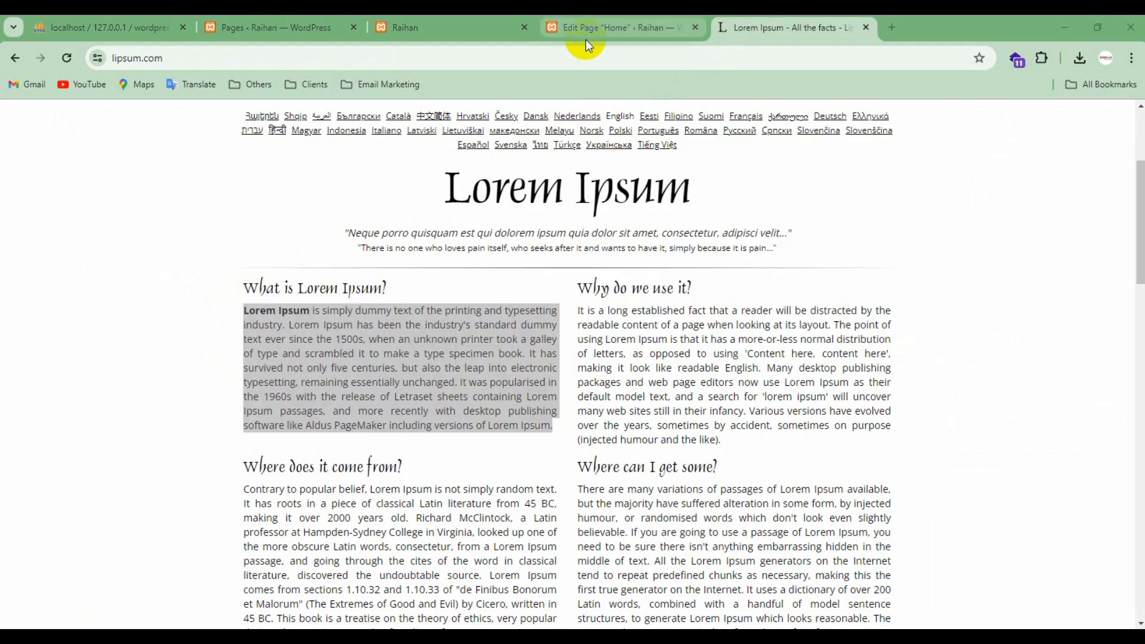
Step: Paste the copied Lorem Ipsum text into the empty paragraph of the Home page and update the page
{"action": "left_click", "coordinate": [587, 40]}
{"action": "key", "text": "ctrl+v"}
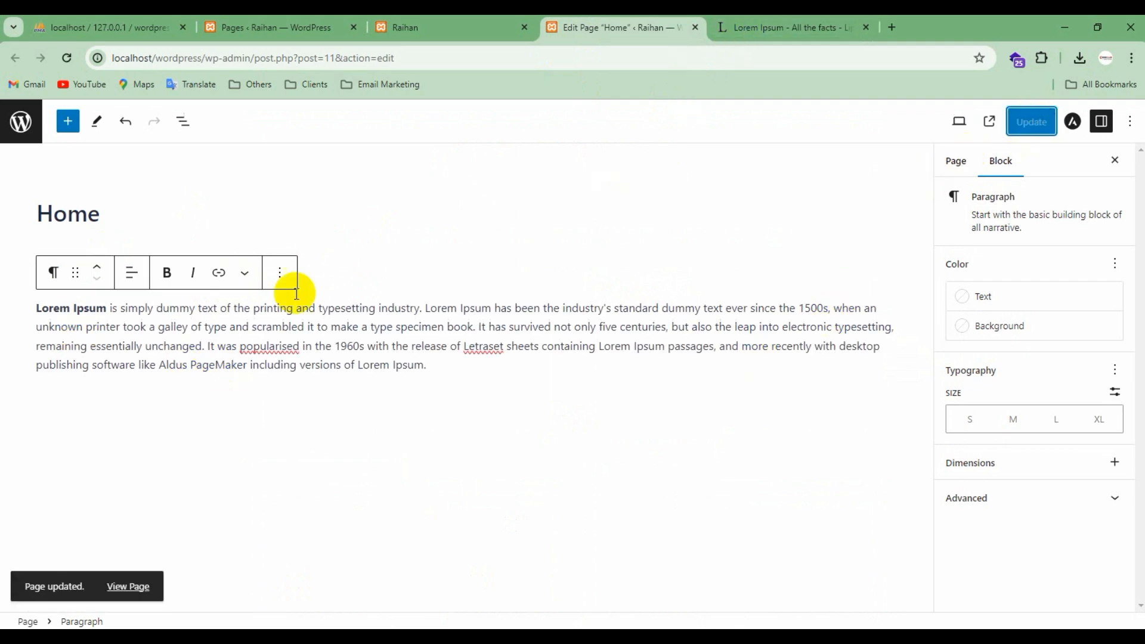
Step: Check the heading and paragraph on the live Home page and return to the page editor
{"action": "left_click", "coordinate": [422, 24]}
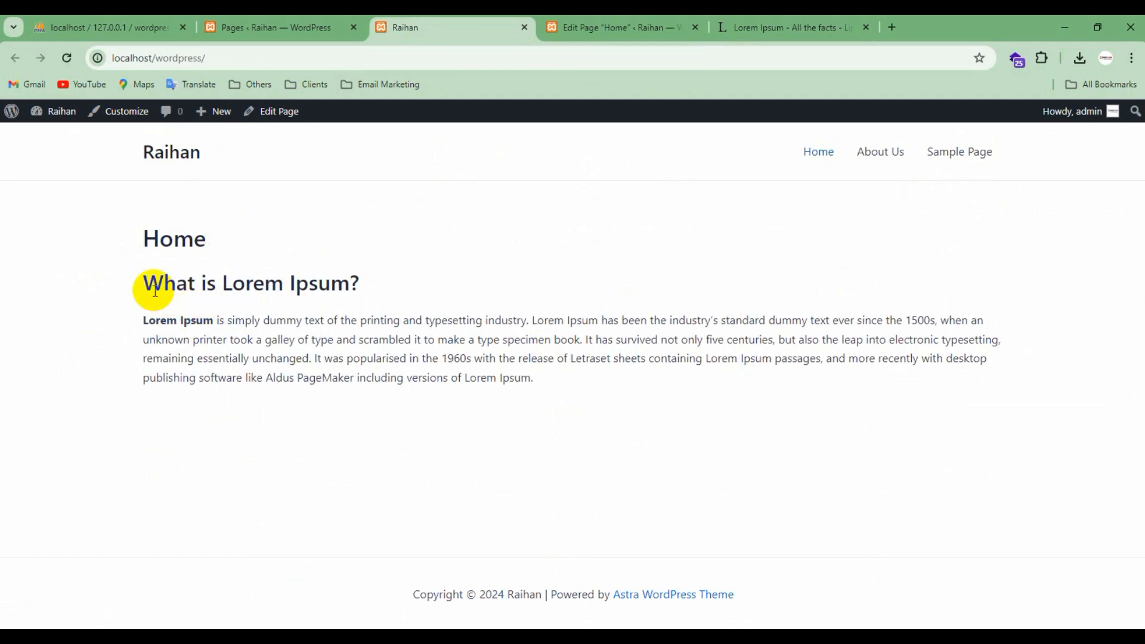
{"action": "left_click_drag", "start_coordinate": [148, 277], "coordinate": [571, 385]}
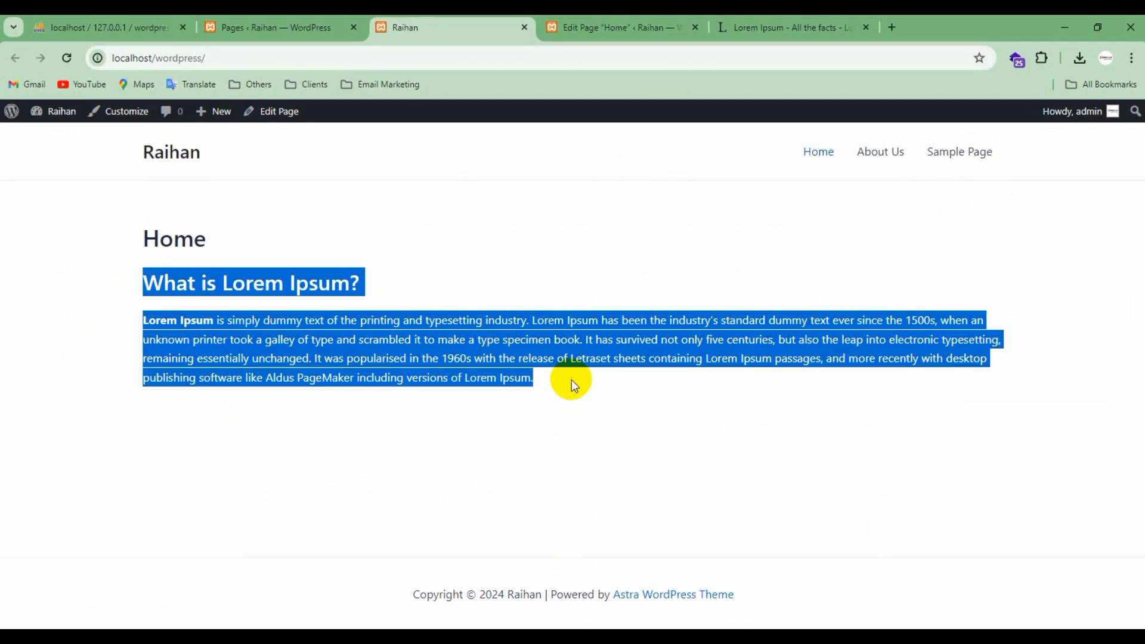
{"action": "left_click", "coordinate": [620, 28]}
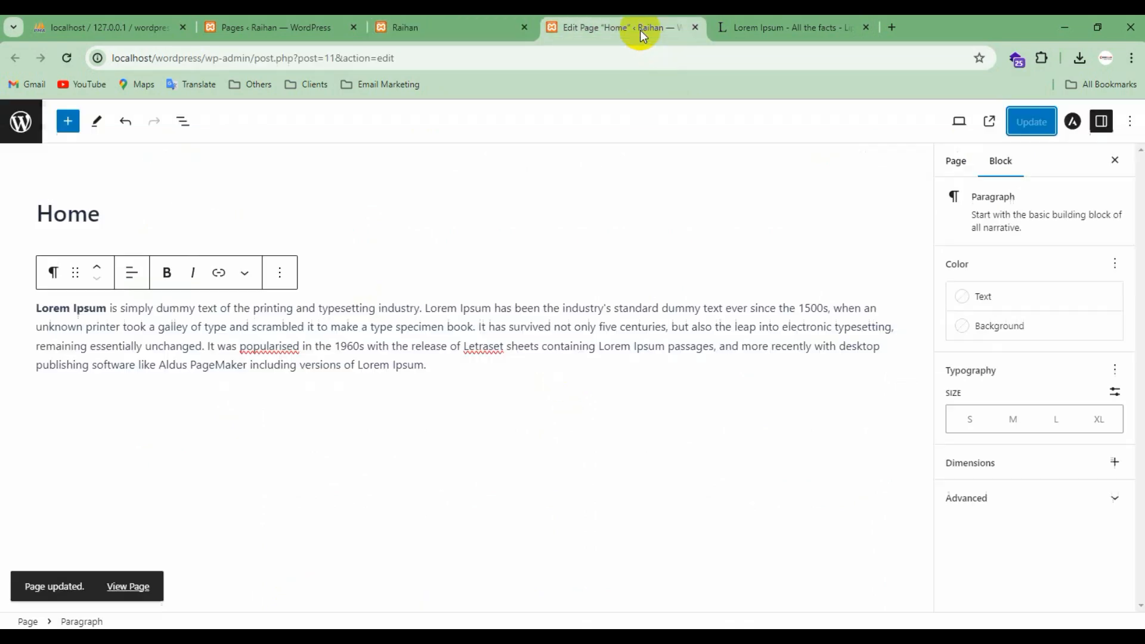
Step: Insert an Image block on a new line below the Lorem Ipsum paragraph
{"action": "left_click", "coordinate": [68, 121]}
{"action": "left_click", "coordinate": [531, 401]}
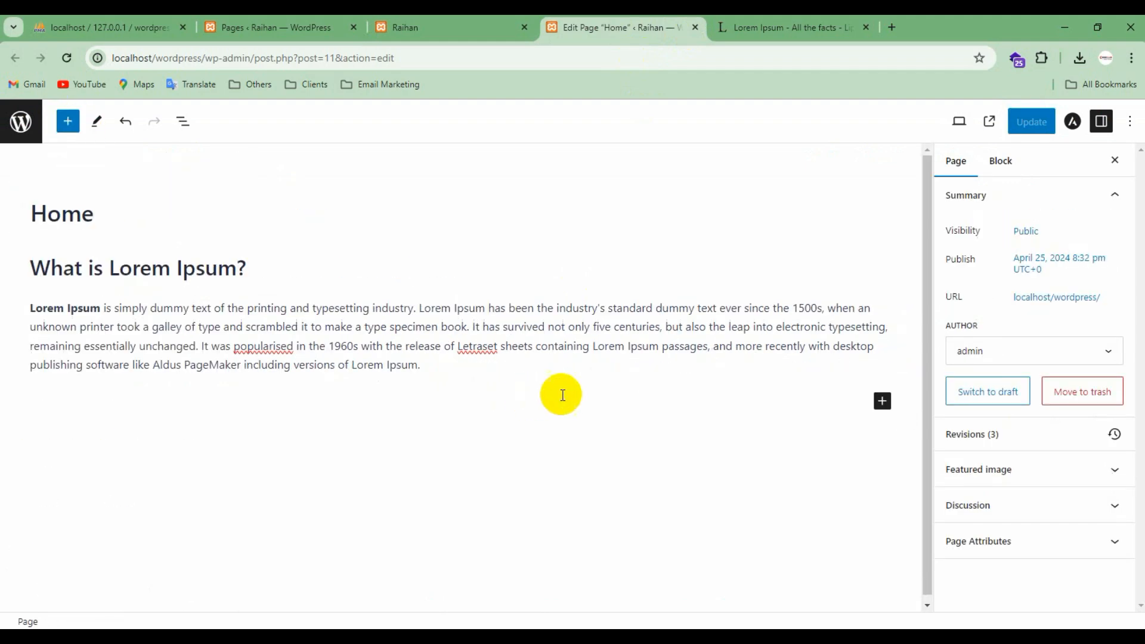
{"action": "left_click", "coordinate": [437, 373]}
{"action": "key", "text": "Return"}
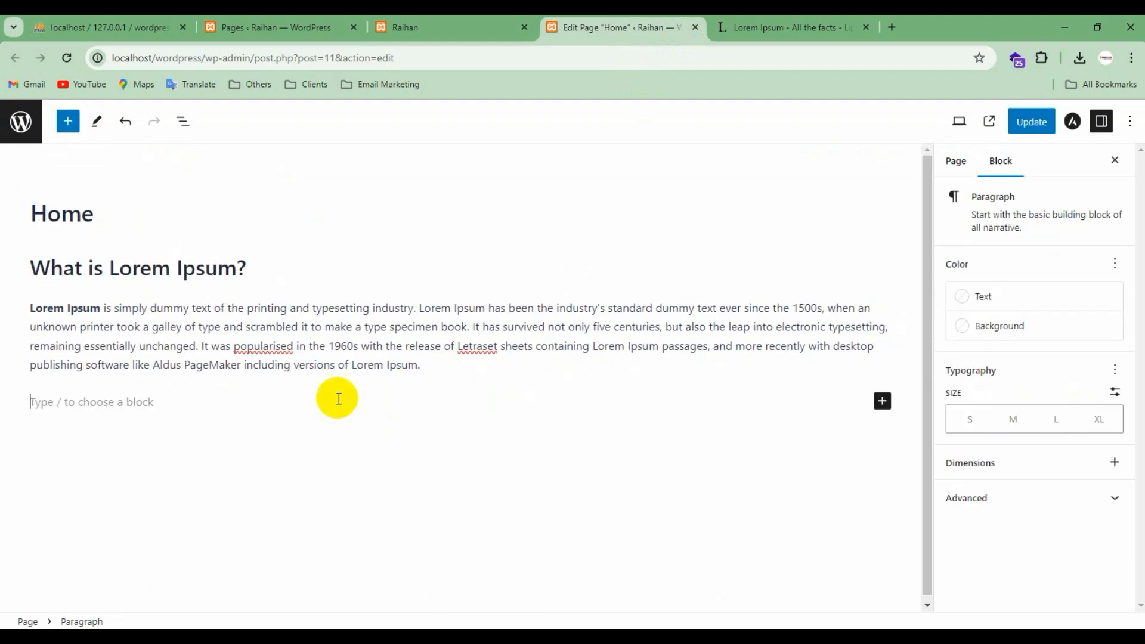
{"action": "left_click", "coordinate": [68, 121]}
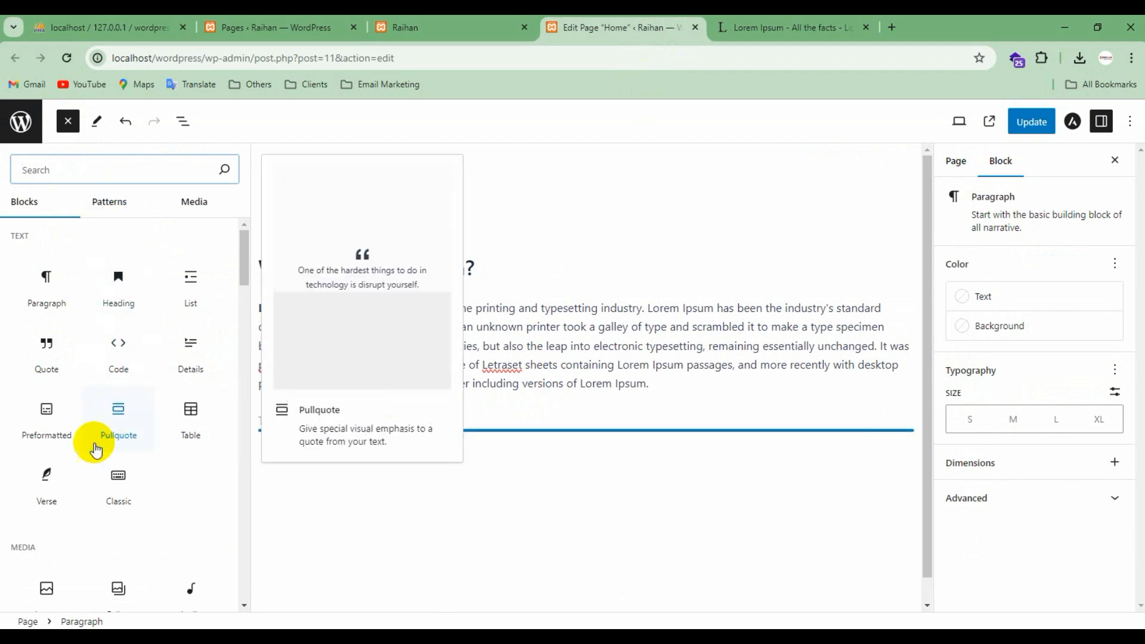
{"action": "scroll", "coordinate": [89, 453], "scroll_direction": "down", "scroll_amount": 2}
{"action": "left_click", "coordinate": [37, 460]}
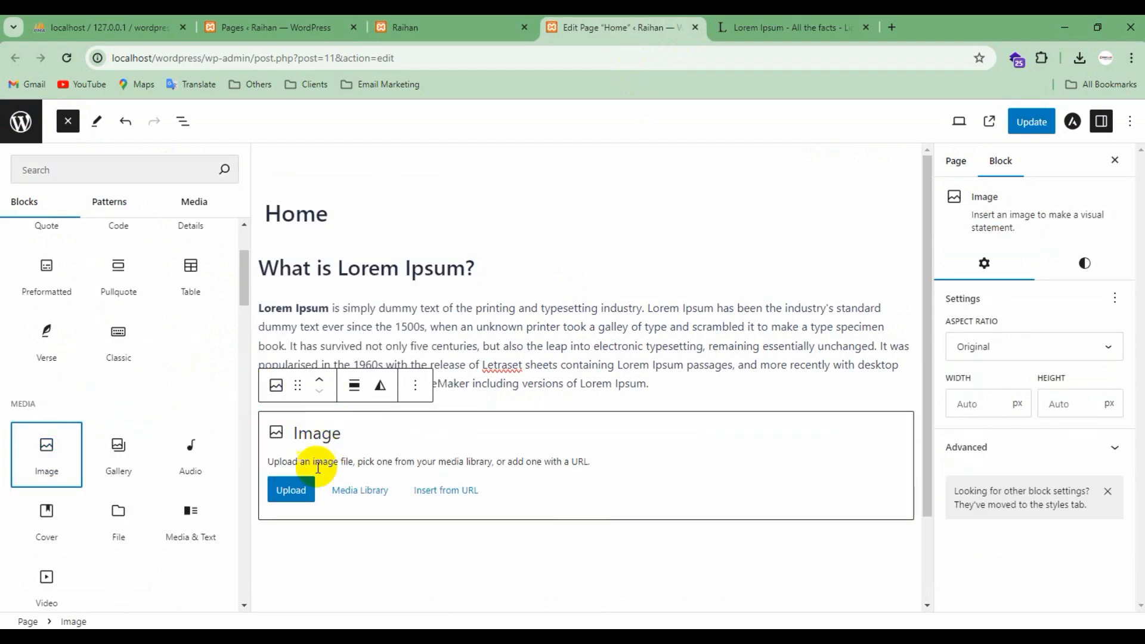
Step: Upload the car-crash-in-chittagong-bangladesh-2 picture from the Downloads folder into the Image block and update the page
{"action": "left_click", "coordinate": [291, 492]}
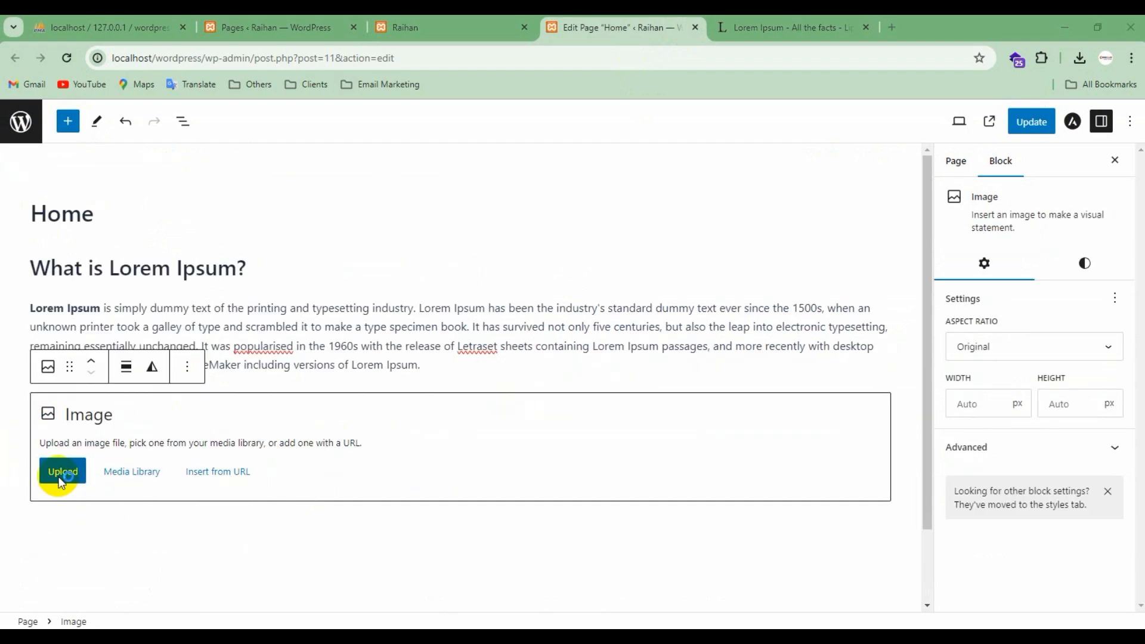
{"action": "left_click", "coordinate": [62, 473]}
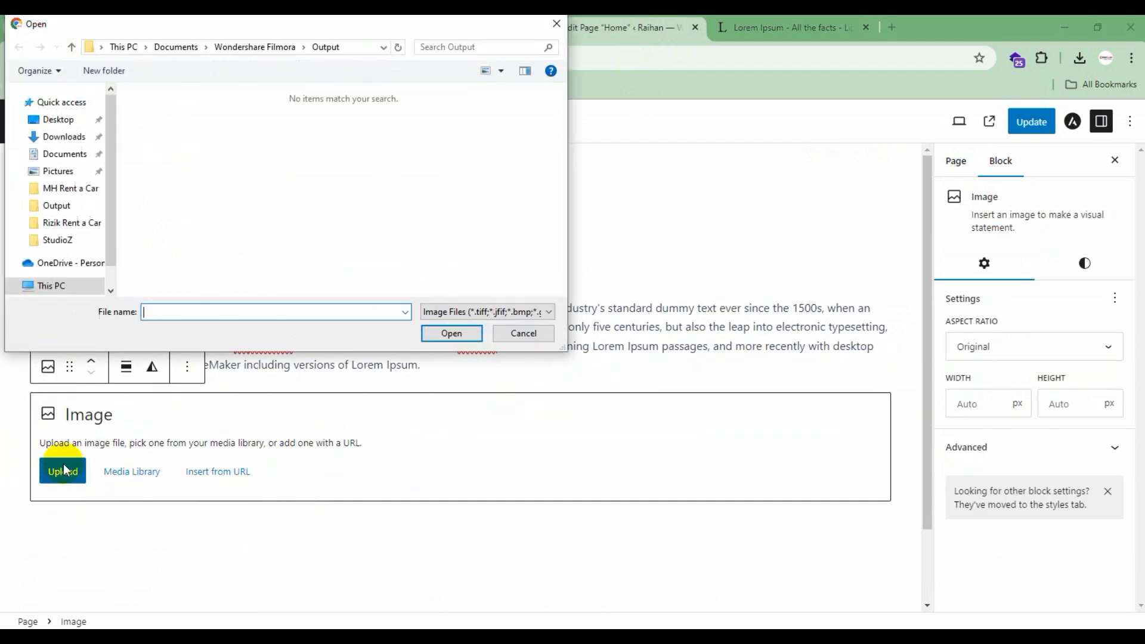
{"action": "left_click", "coordinate": [57, 139]}
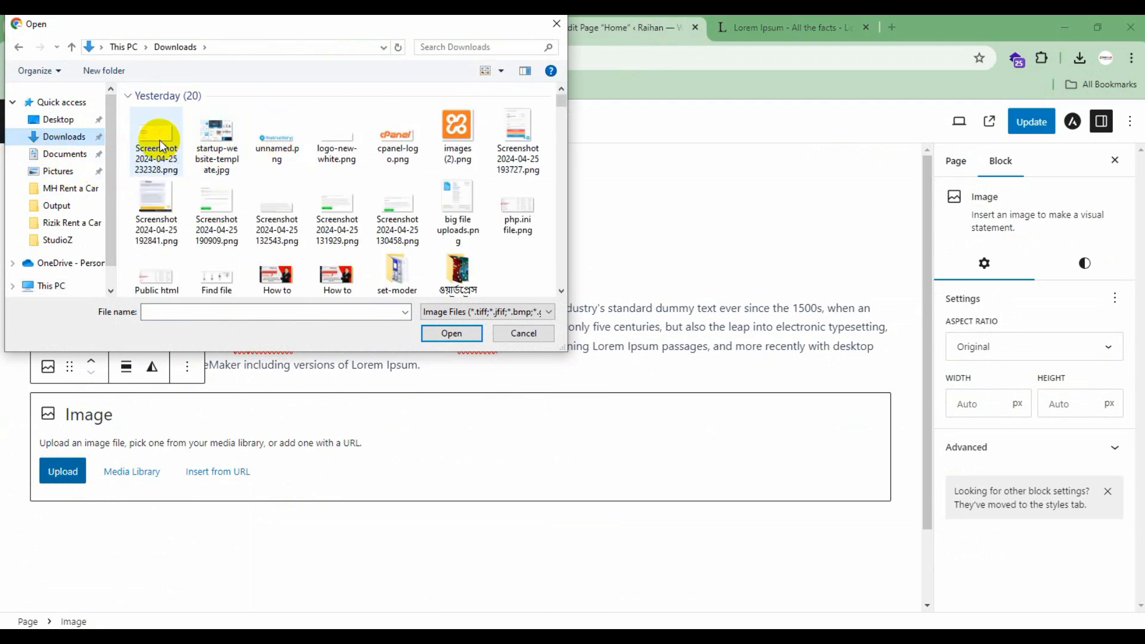
{"action": "scroll", "coordinate": [250, 239], "scroll_direction": "down", "scroll_amount": 2}
{"action": "scroll", "coordinate": [267, 242], "scroll_direction": "down", "scroll_amount": 3}
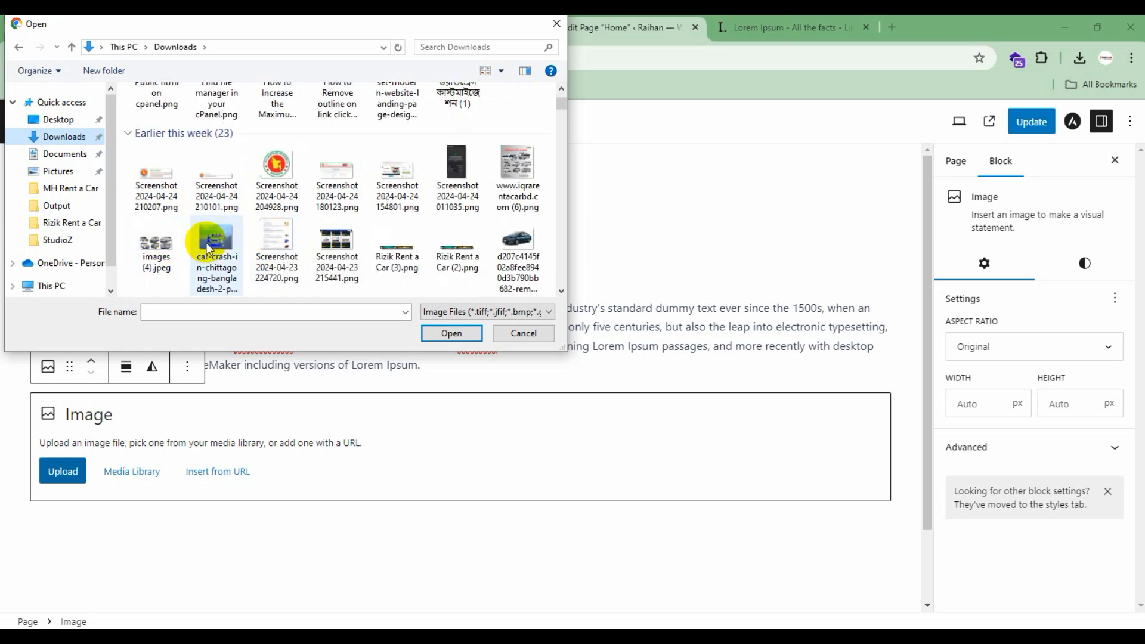
{"action": "left_click", "coordinate": [209, 248]}
{"action": "left_click", "coordinate": [452, 333]}
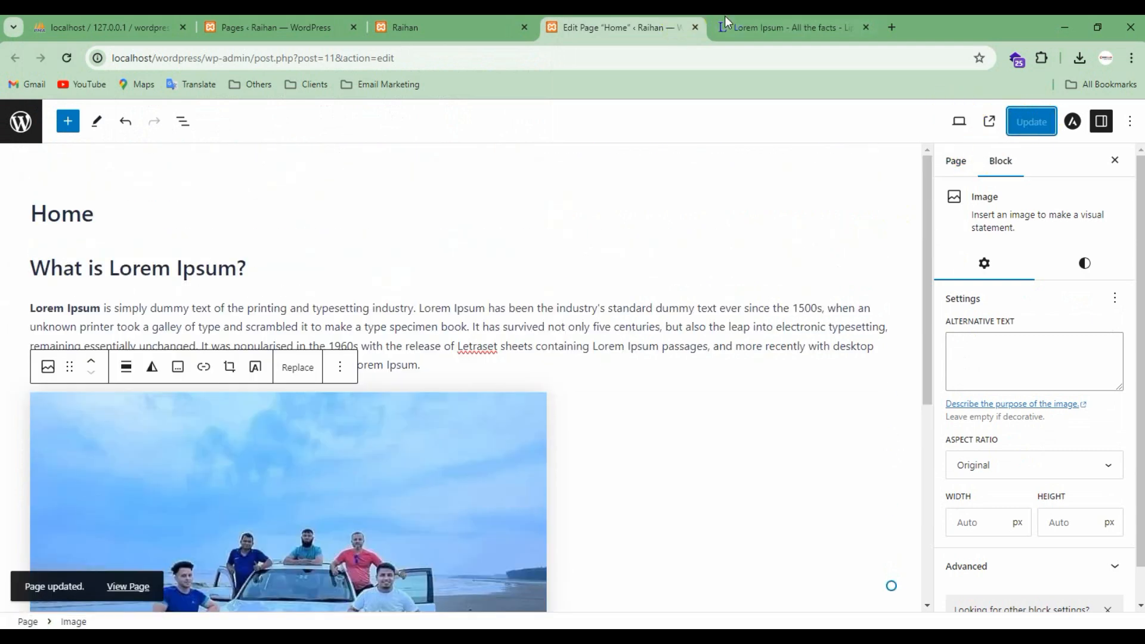
Step: Reload the live Home page and check how the uploaded image appears below the Lorem Ipsum paragraph
{"action": "left_click", "coordinate": [420, 29]}
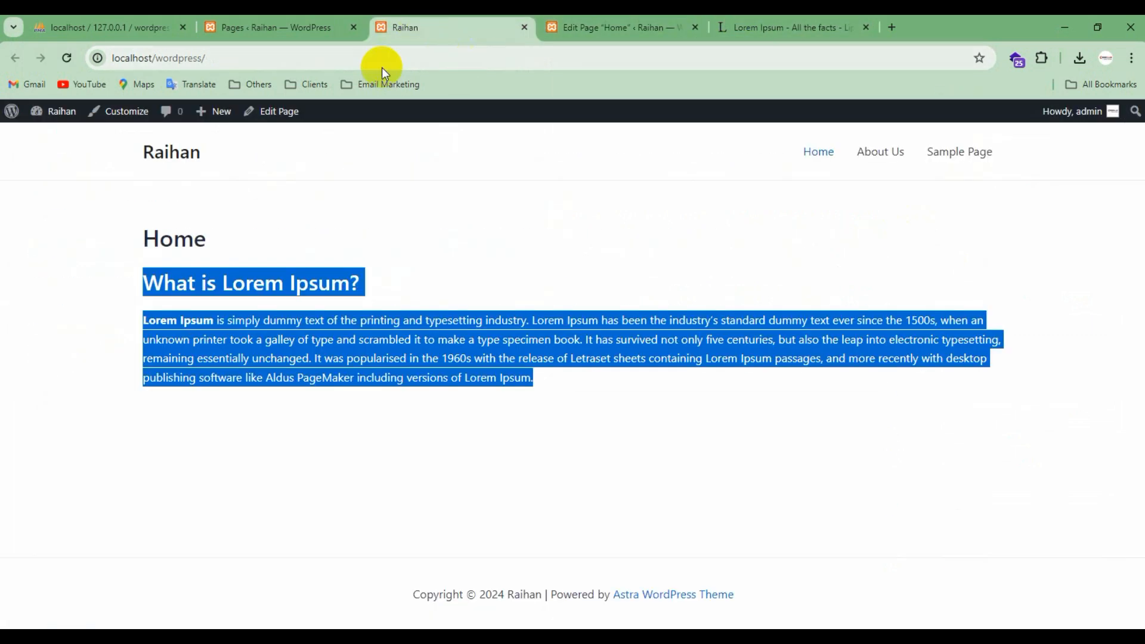
{"action": "left_click", "coordinate": [68, 59]}
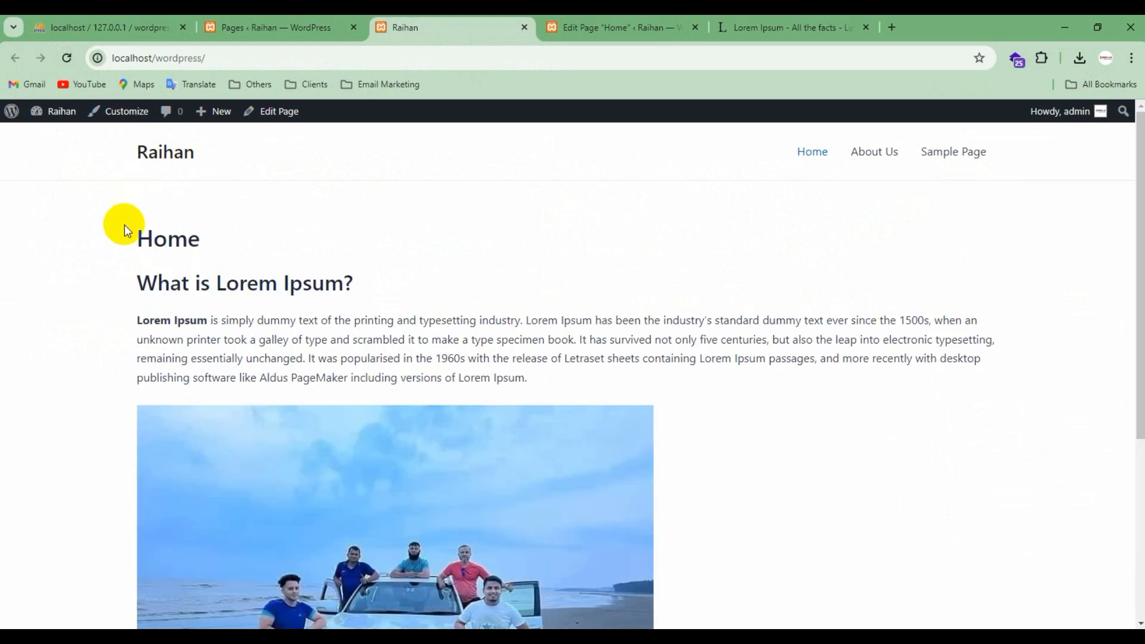
{"action": "scroll", "coordinate": [358, 332], "scroll_direction": "down", "scroll_amount": 5}
{"action": "scroll", "coordinate": [314, 357], "scroll_direction": "up", "scroll_amount": 5}
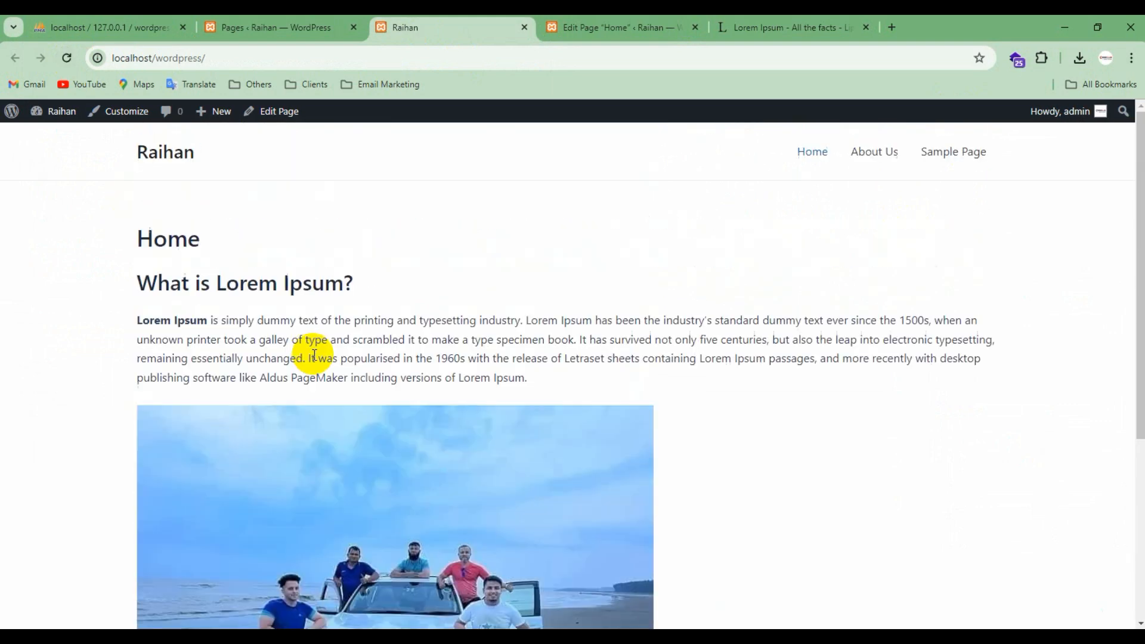
{"action": "scroll", "coordinate": [325, 296], "scroll_direction": "down", "scroll_amount": 5}
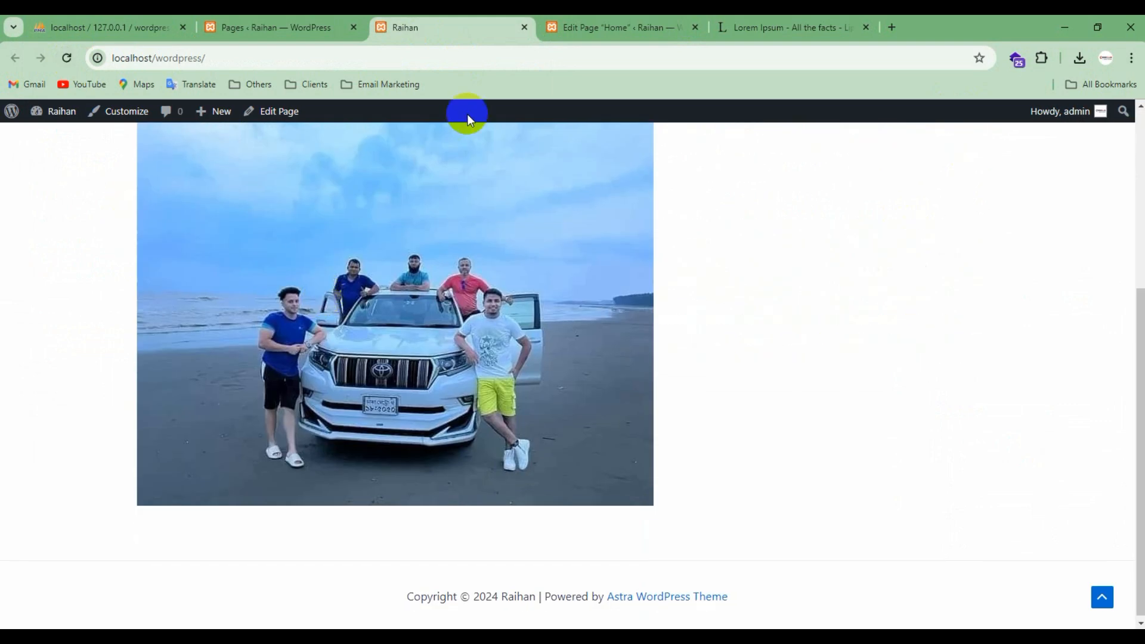
Step: Insert a Video block on a new line below the image in the Home page editor and open its Insert from URL entry
{"action": "left_click", "coordinate": [592, 28]}
{"action": "scroll", "coordinate": [417, 388], "scroll_direction": "down", "scroll_amount": 5}
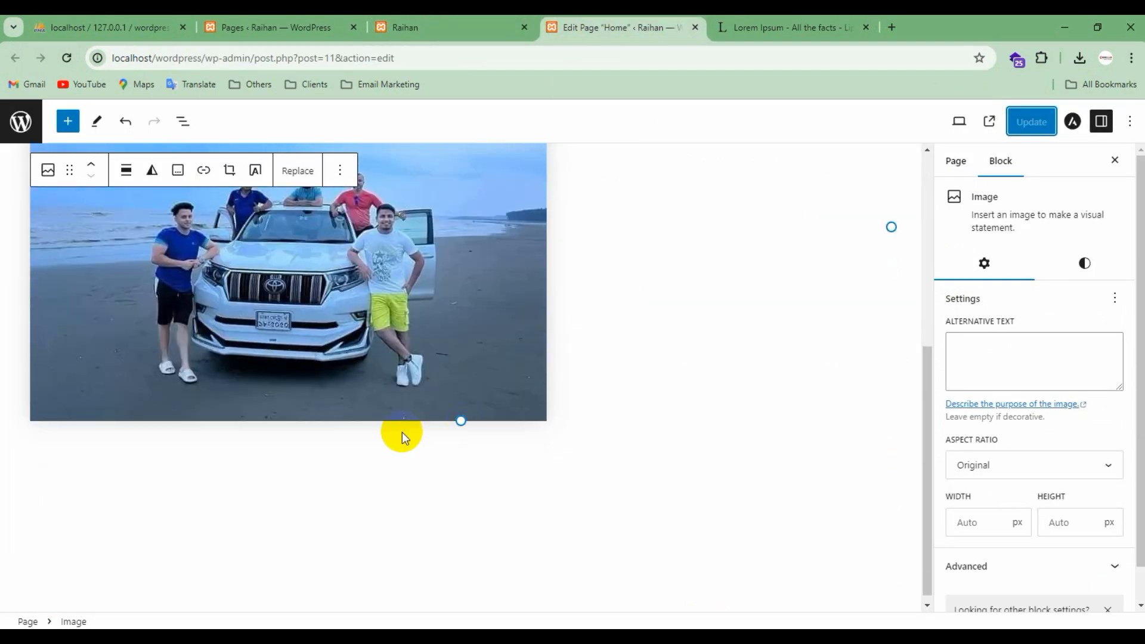
{"action": "left_click", "coordinate": [300, 456]}
{"action": "left_click", "coordinate": [549, 417]}
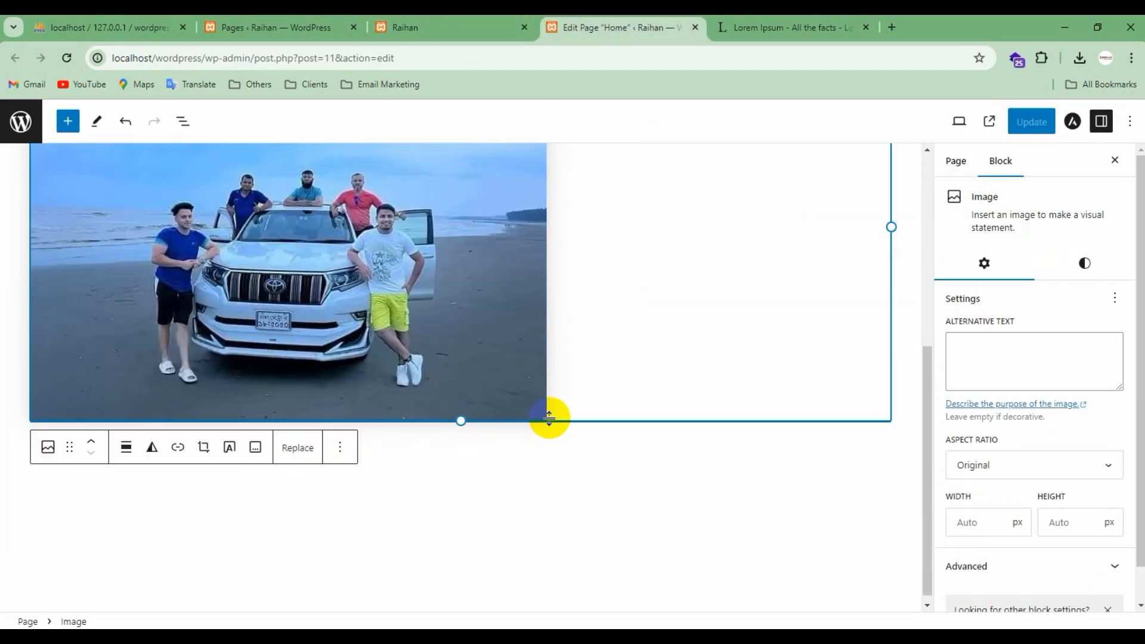
{"action": "left_click", "coordinate": [411, 442]}
{"action": "left_click", "coordinate": [409, 447]}
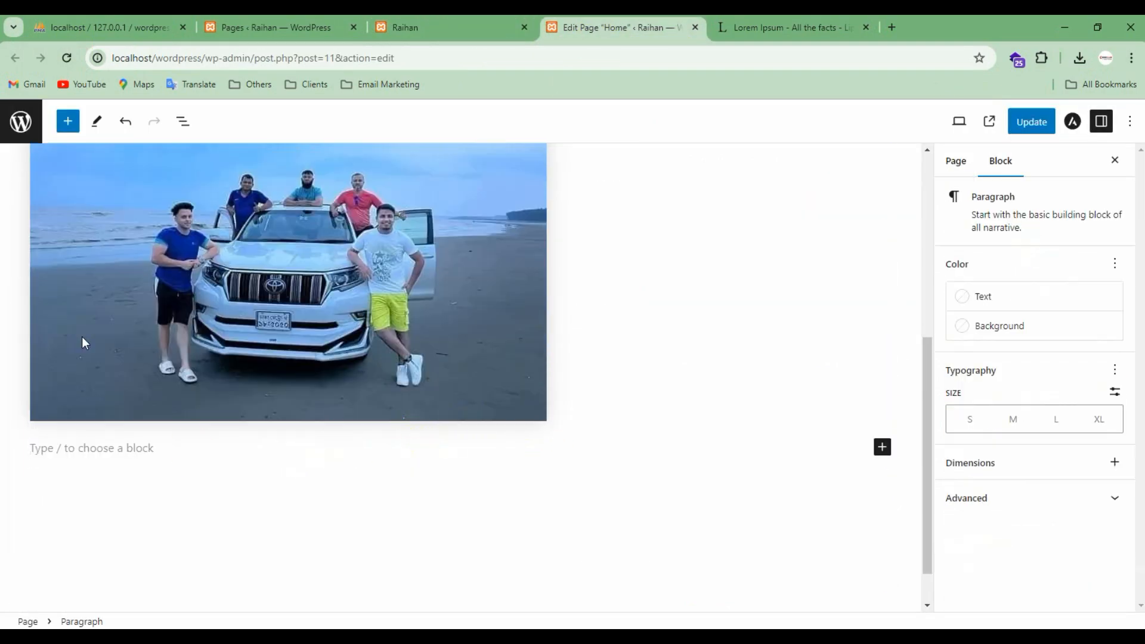
{"action": "left_click", "coordinate": [68, 121]}
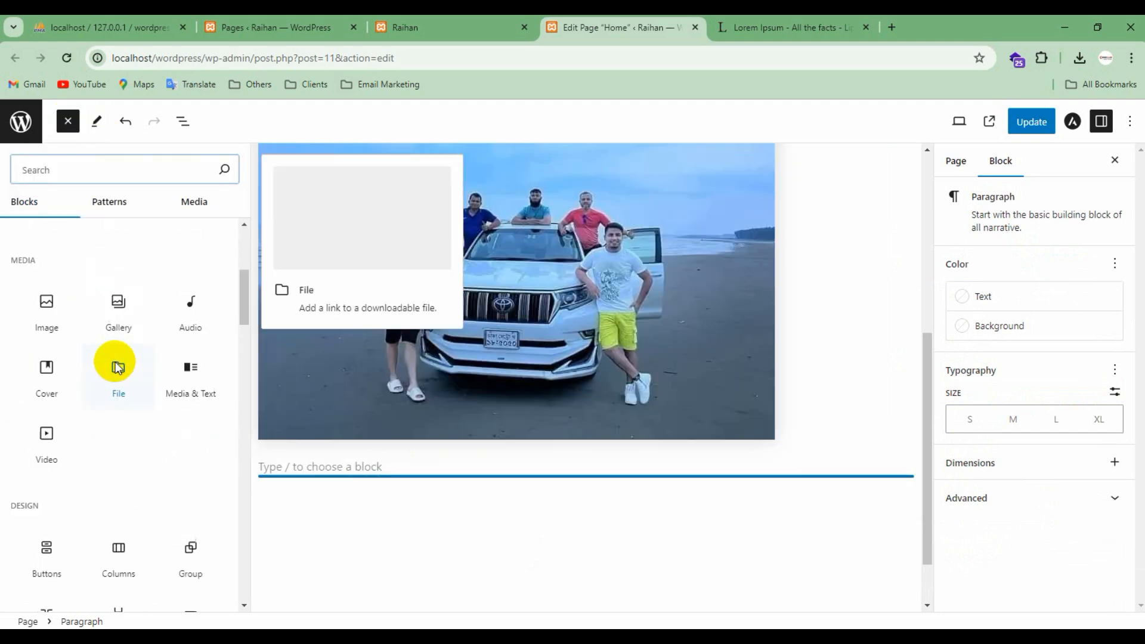
{"action": "left_click", "coordinate": [52, 458]}
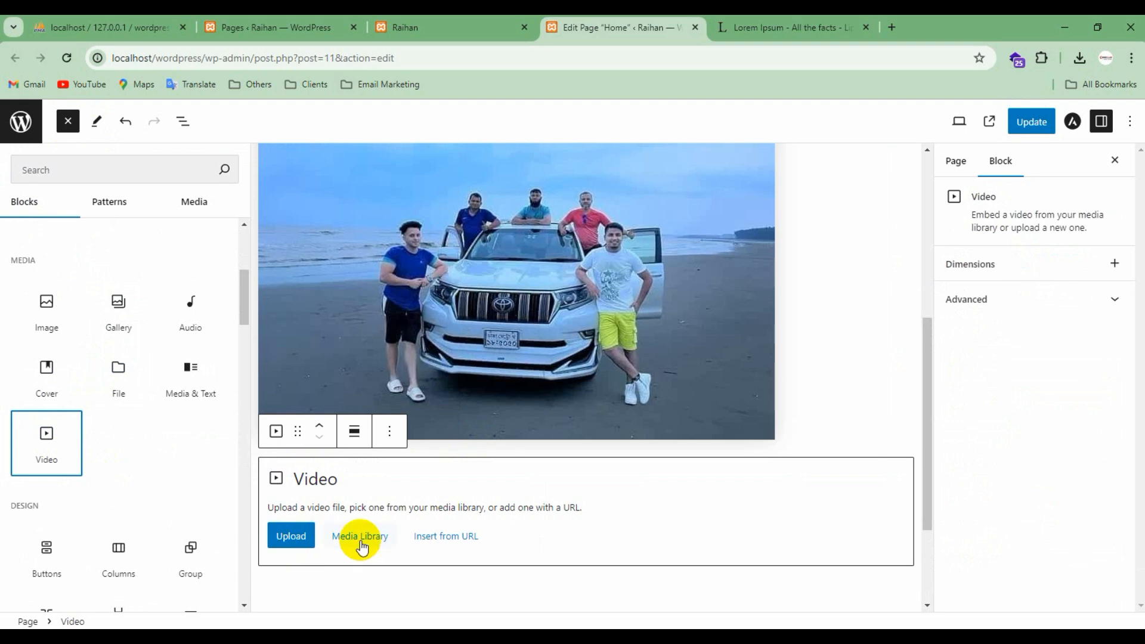
{"action": "left_click", "coordinate": [445, 536]}
{"action": "left_click", "coordinate": [216, 520]}
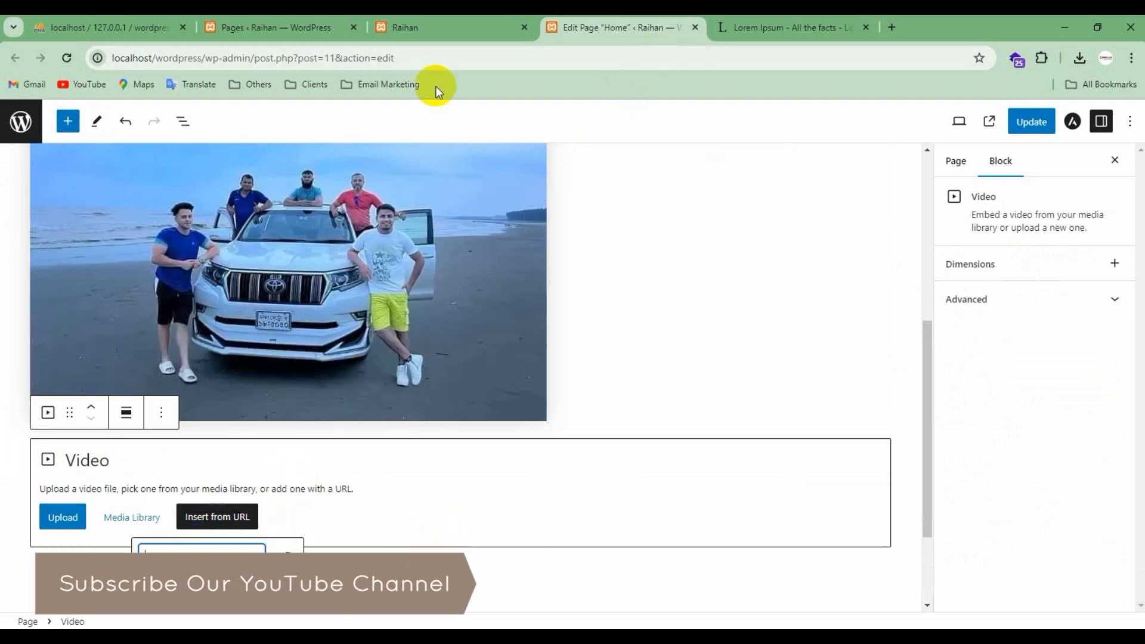
Step: Switch to YouTube in a new browser tab and copy the link address of the Gopal Bhar (Bengali) Double Gopal video
{"action": "left_click", "coordinate": [892, 27]}
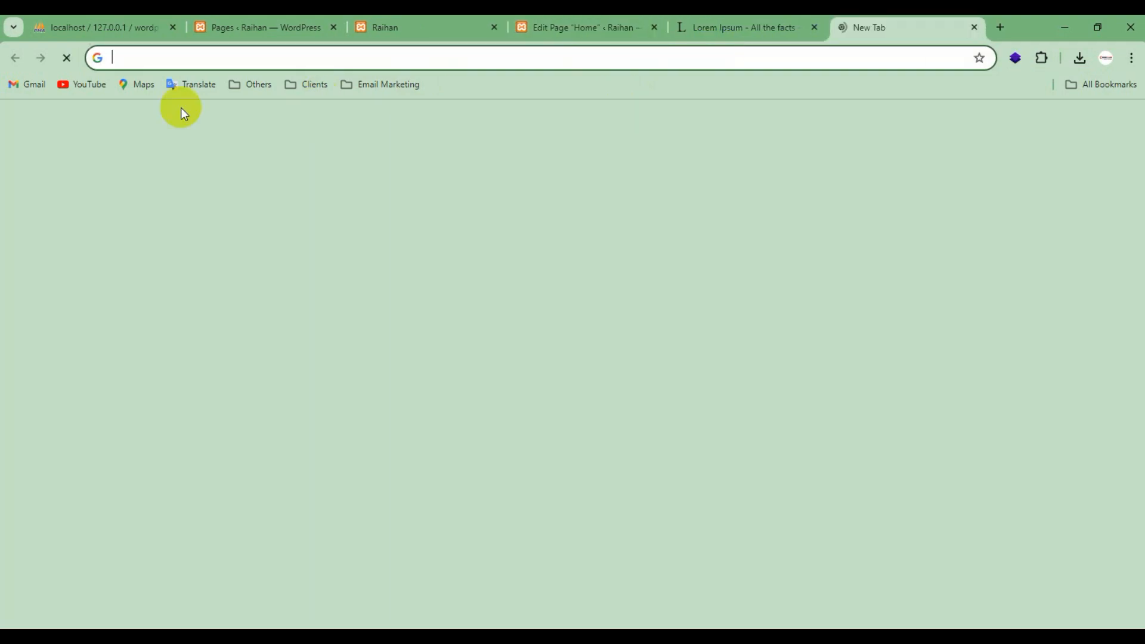
{"action": "left_click", "coordinate": [89, 85]}
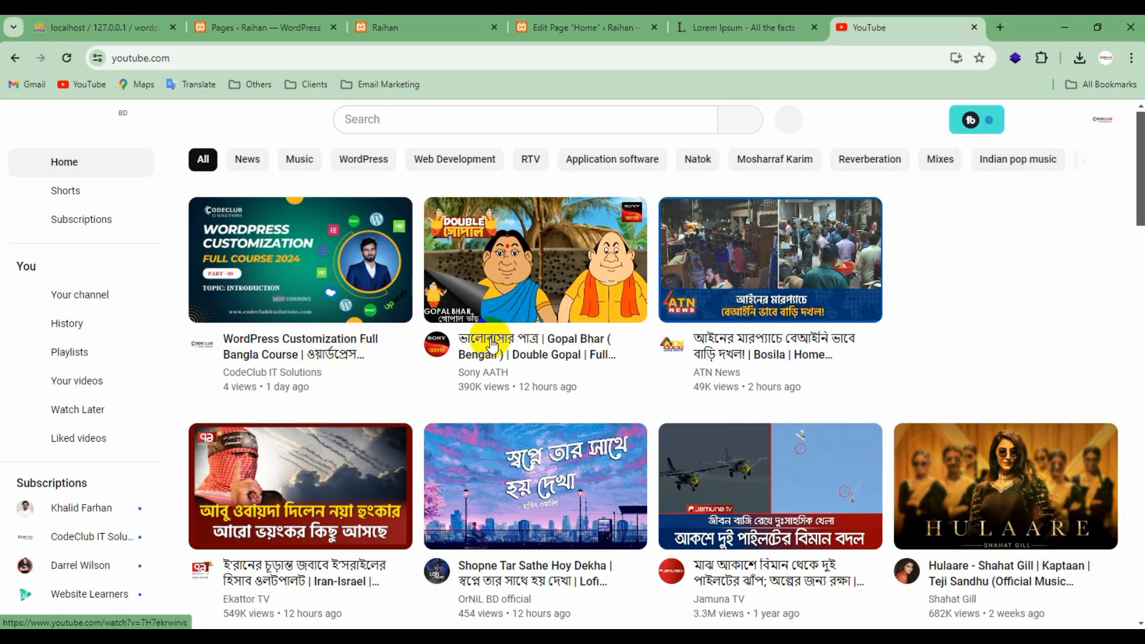
{"action": "right_click", "coordinate": [327, 340]}
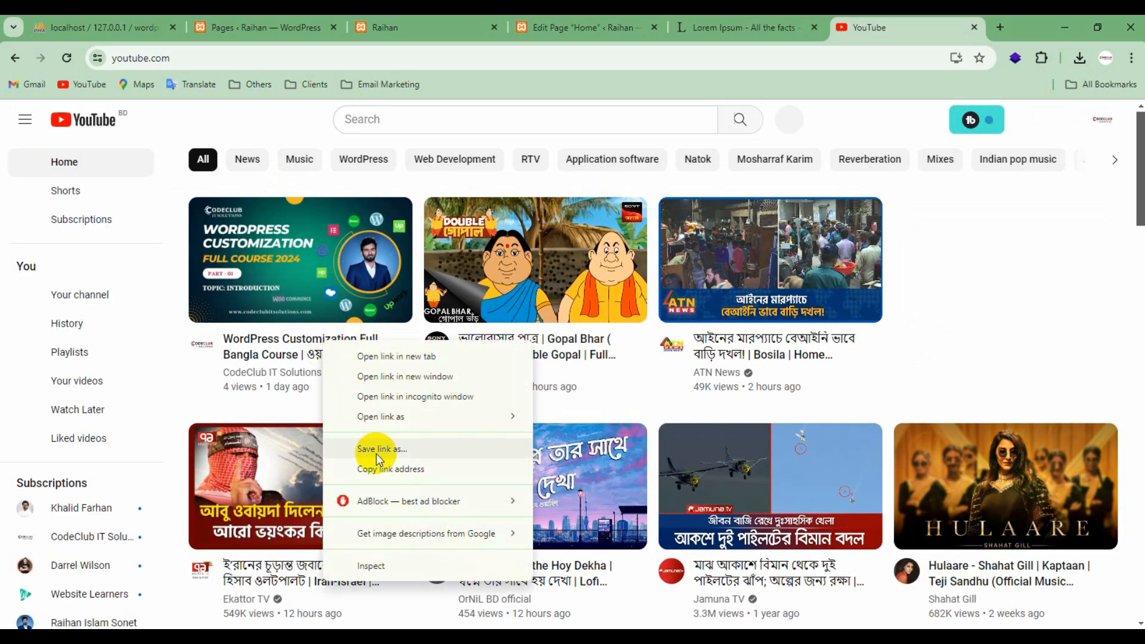
{"action": "left_click", "coordinate": [384, 470]}
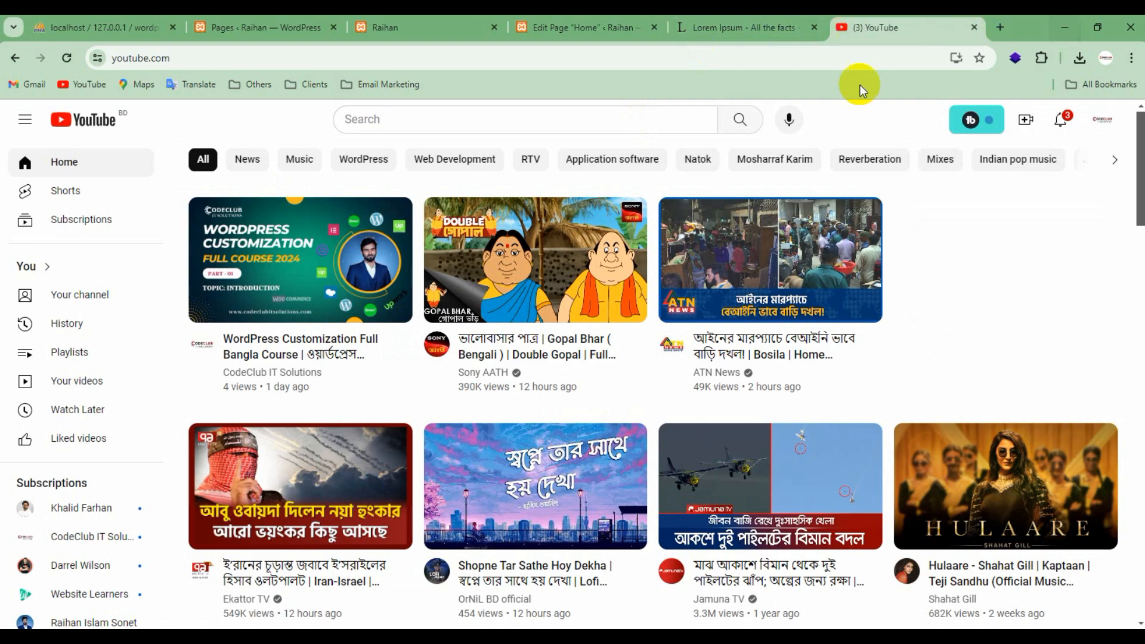
{"action": "right_click", "coordinate": [517, 338]}
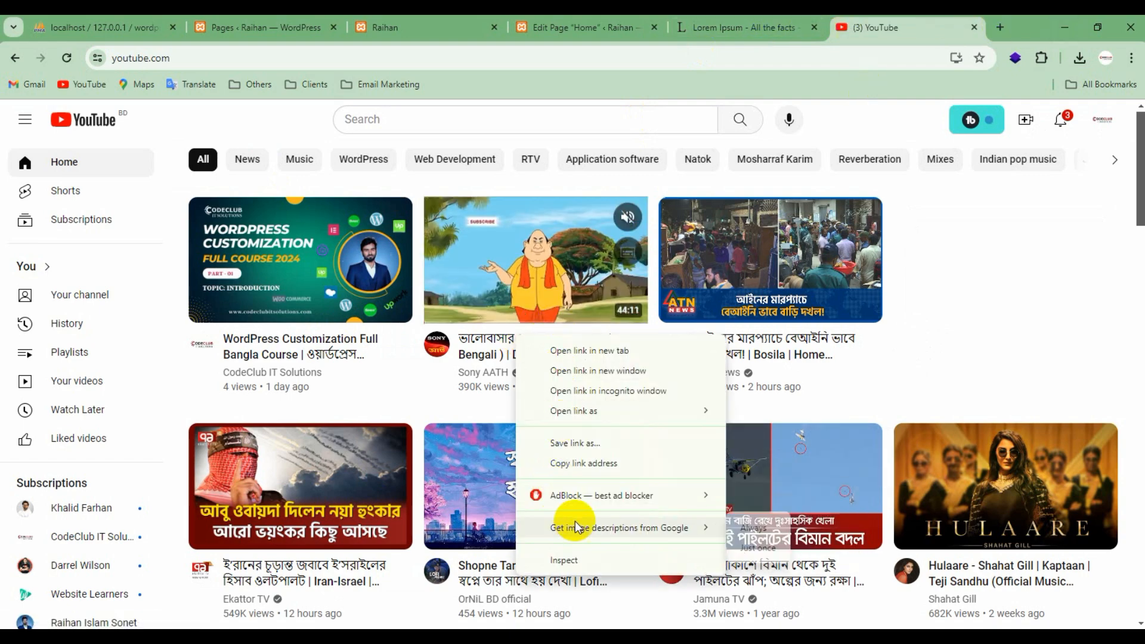
{"action": "left_click", "coordinate": [567, 463]}
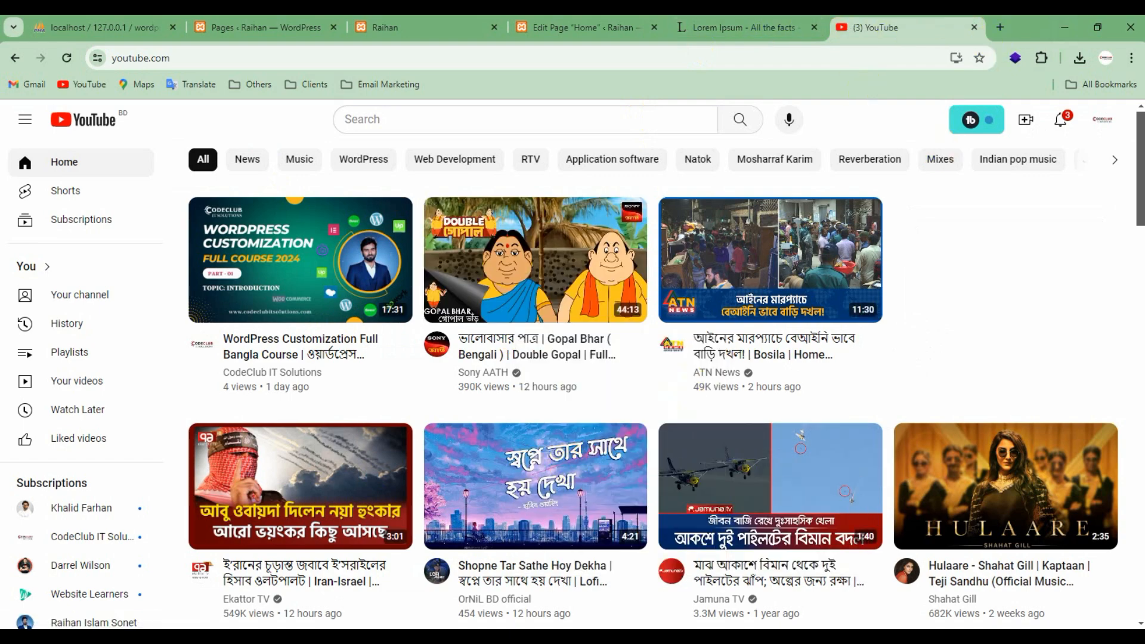
Step: Embed the copied YouTube link in the Video block of the Home page and update the page
{"action": "left_click", "coordinate": [569, 21]}
{"action": "left_click", "coordinate": [384, 23]}
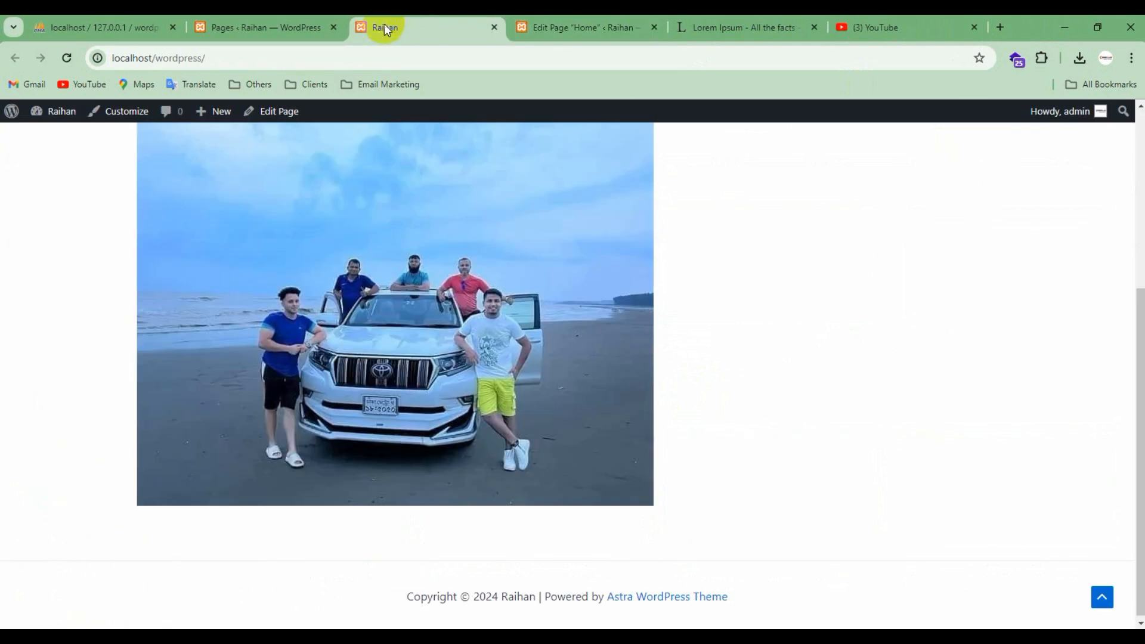
{"action": "left_click", "coordinate": [588, 34]}
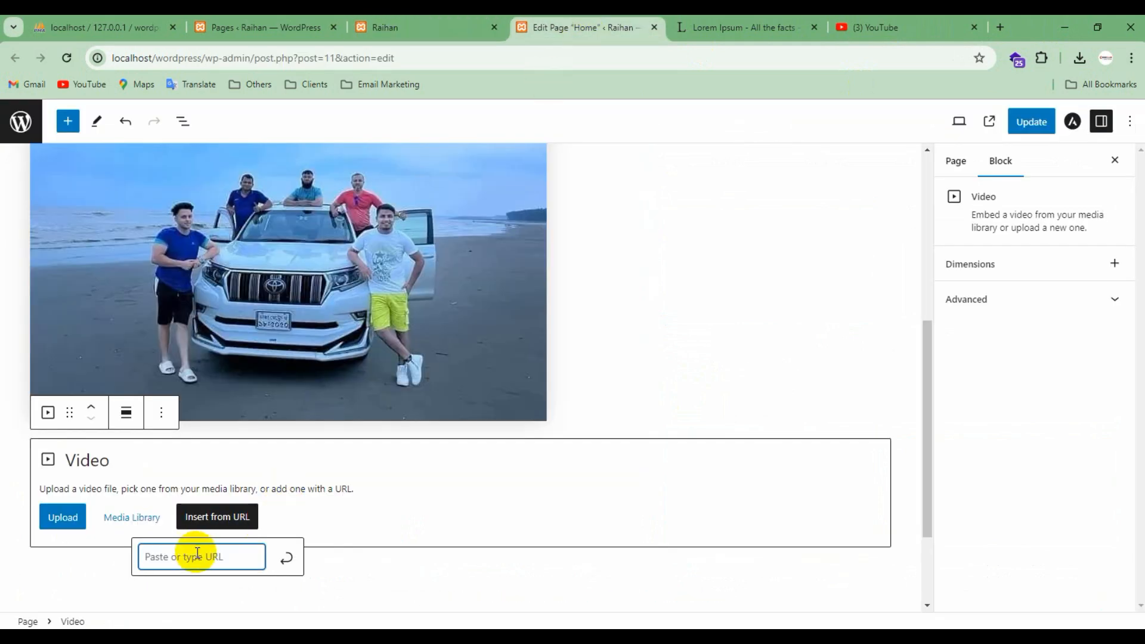
{"action": "left_click", "coordinate": [286, 557]}
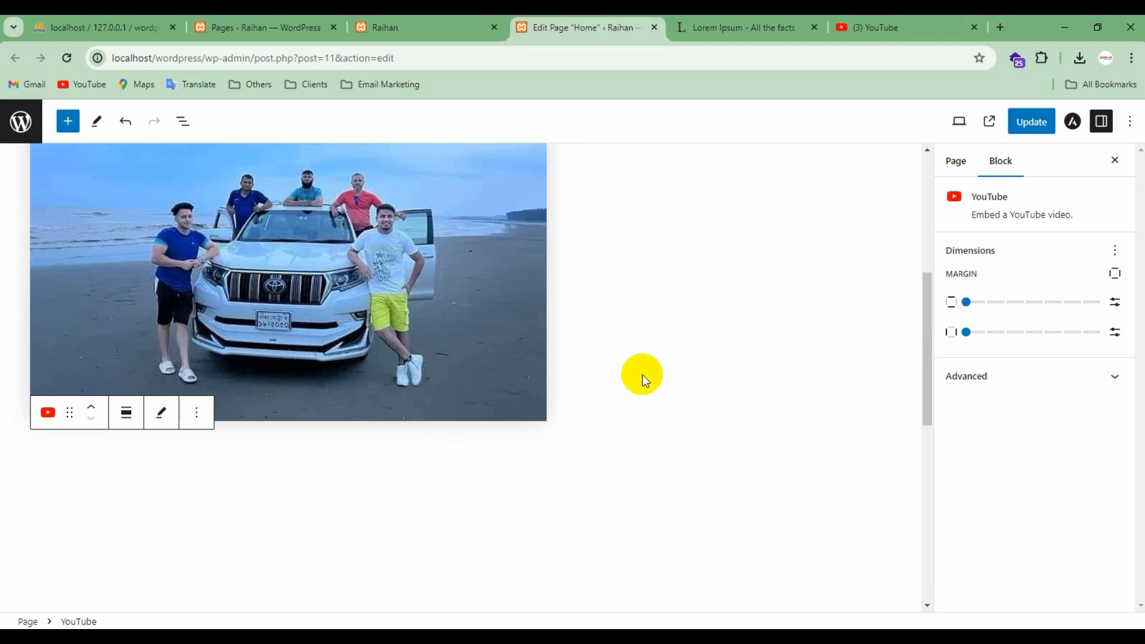
{"action": "scroll", "coordinate": [642, 375], "scroll_direction": "down", "scroll_amount": 5}
{"action": "scroll", "coordinate": [698, 349], "scroll_direction": "down", "scroll_amount": 3}
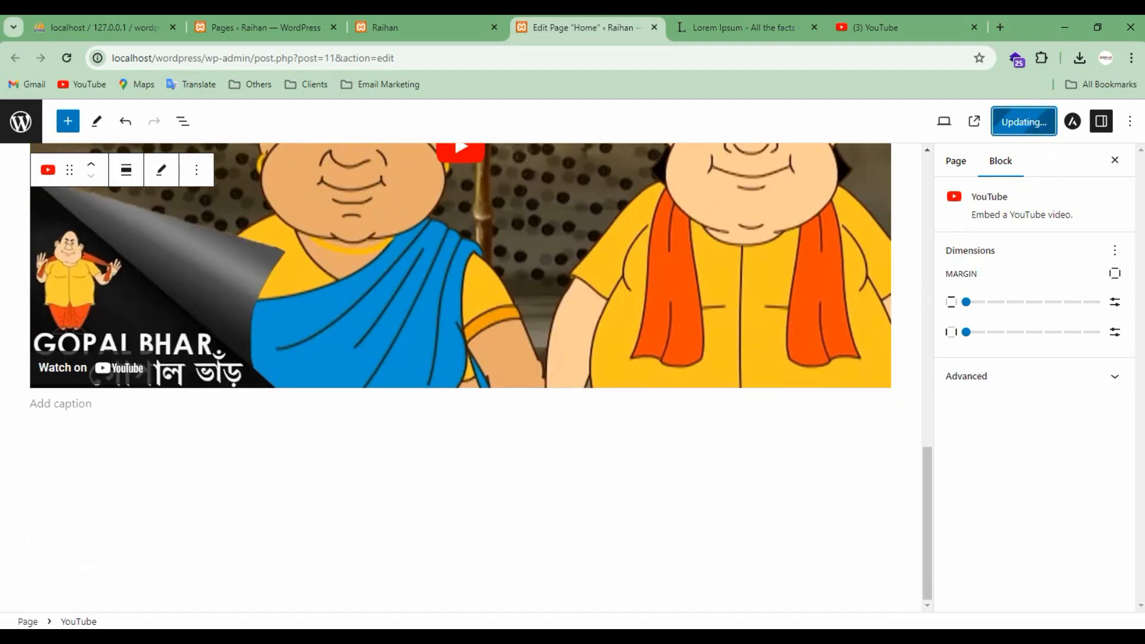
Step: Reload the live Home page and check the embedded YouTube video below the image
{"action": "left_click", "coordinate": [393, 27]}
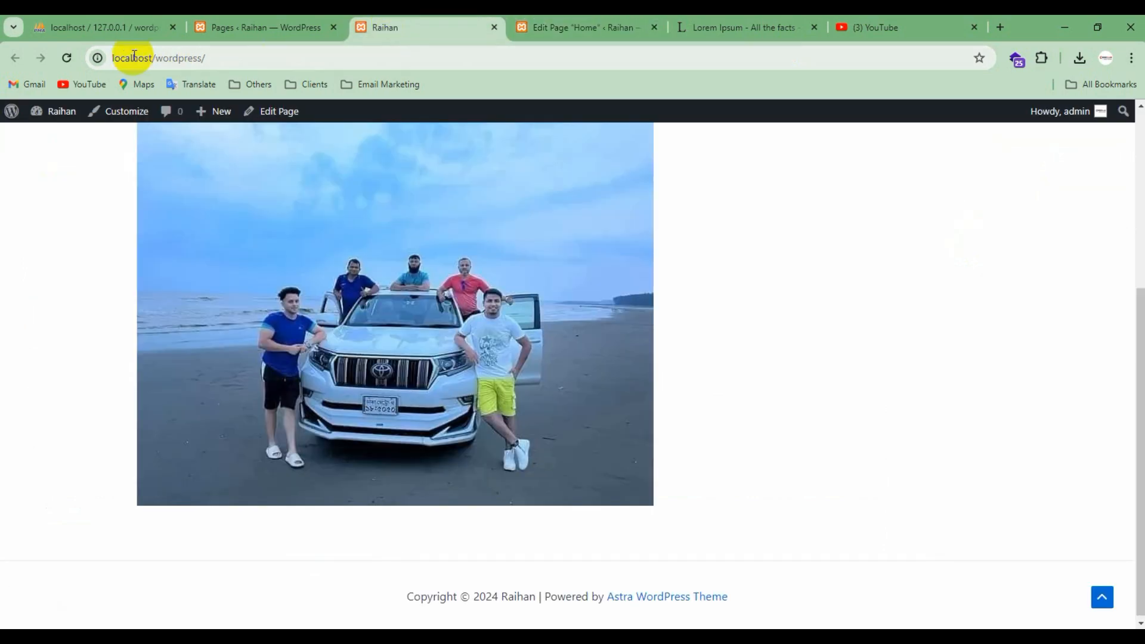
{"action": "left_click", "coordinate": [66, 58]}
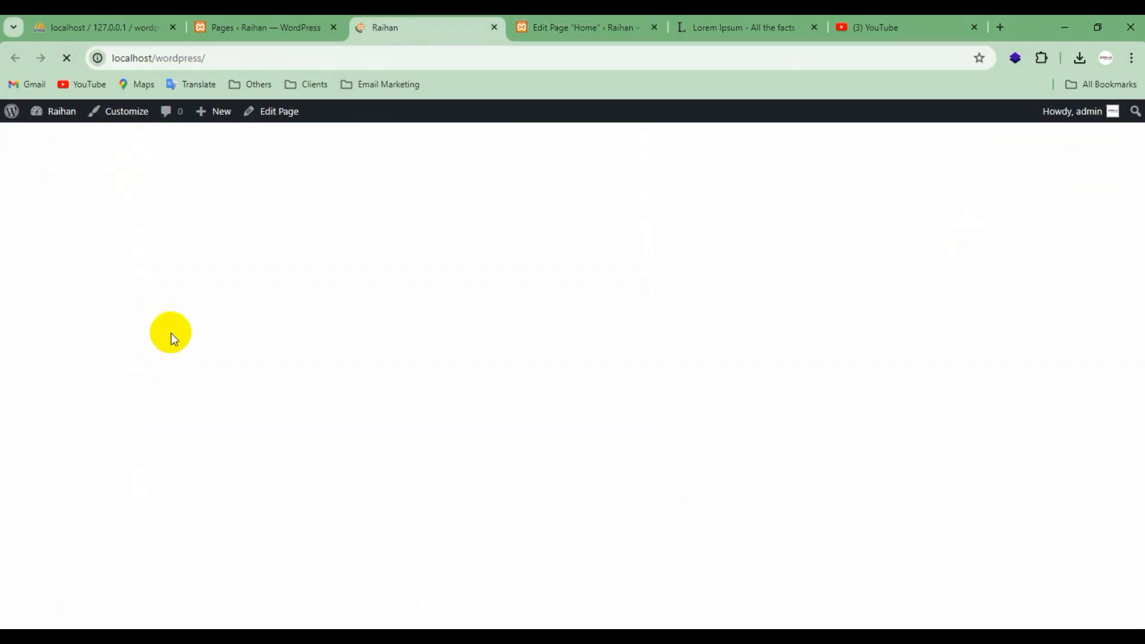
{"action": "scroll", "coordinate": [143, 364], "scroll_direction": "down", "scroll_amount": 4}
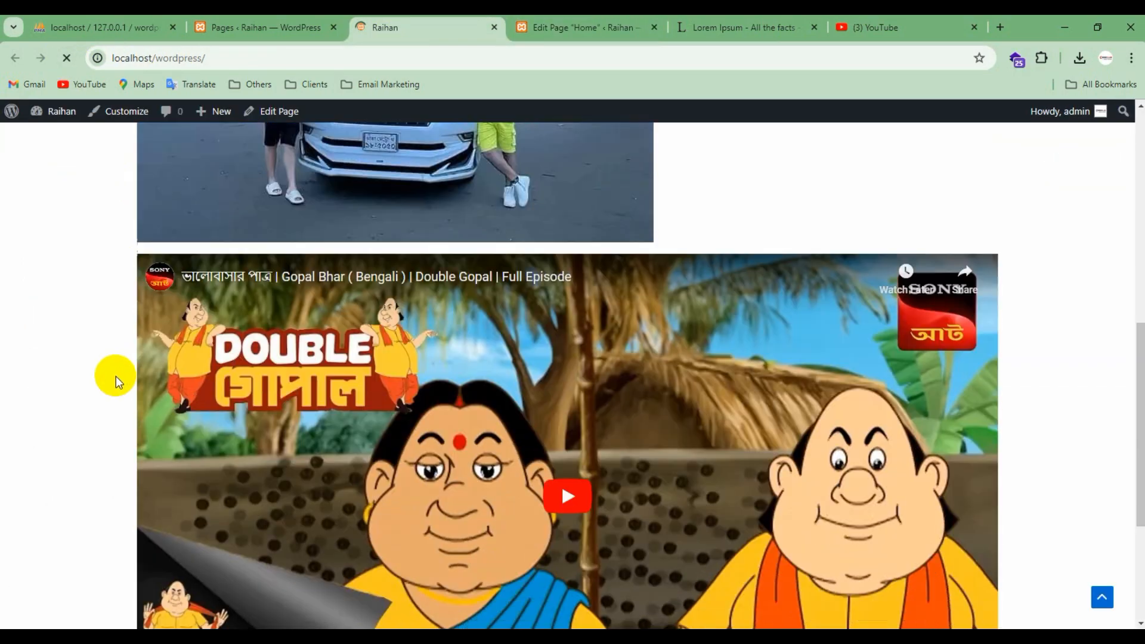
{"action": "scroll", "coordinate": [117, 378], "scroll_direction": "down", "scroll_amount": 4}
{"action": "scroll", "coordinate": [519, 357], "scroll_direction": "up", "scroll_amount": 2}
{"action": "scroll", "coordinate": [558, 369], "scroll_direction": "down", "scroll_amount": 1}
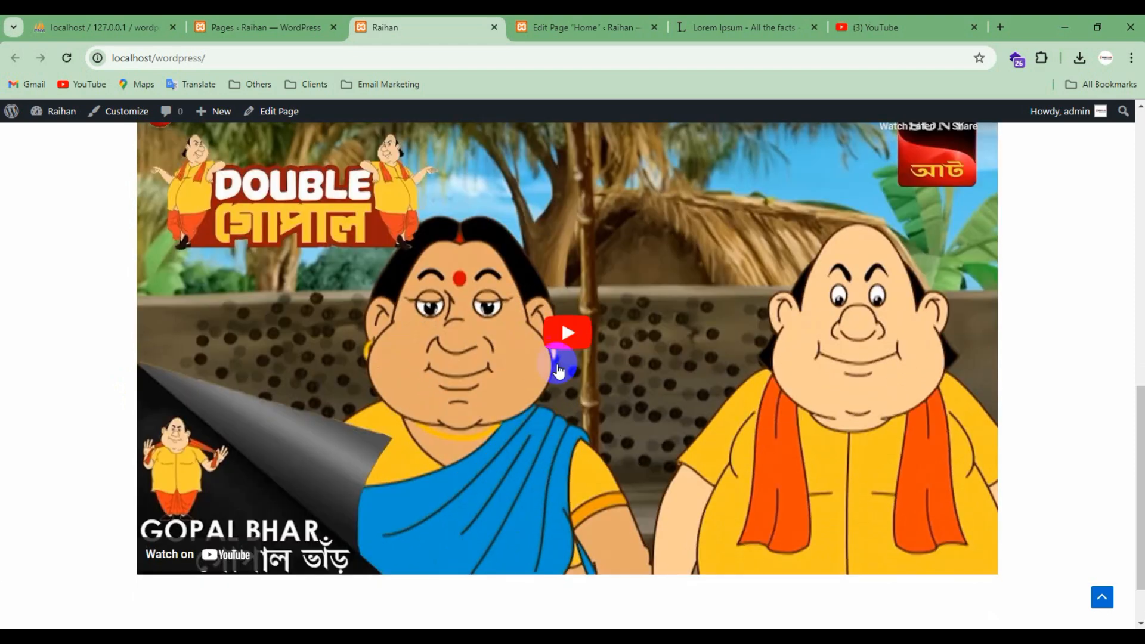
{"action": "scroll", "coordinate": [558, 368], "scroll_direction": "up", "scroll_amount": 1}
Step: Return to the Home page editor and add an empty paragraph below the embedded YouTube video
{"action": "left_click", "coordinate": [743, 26]}
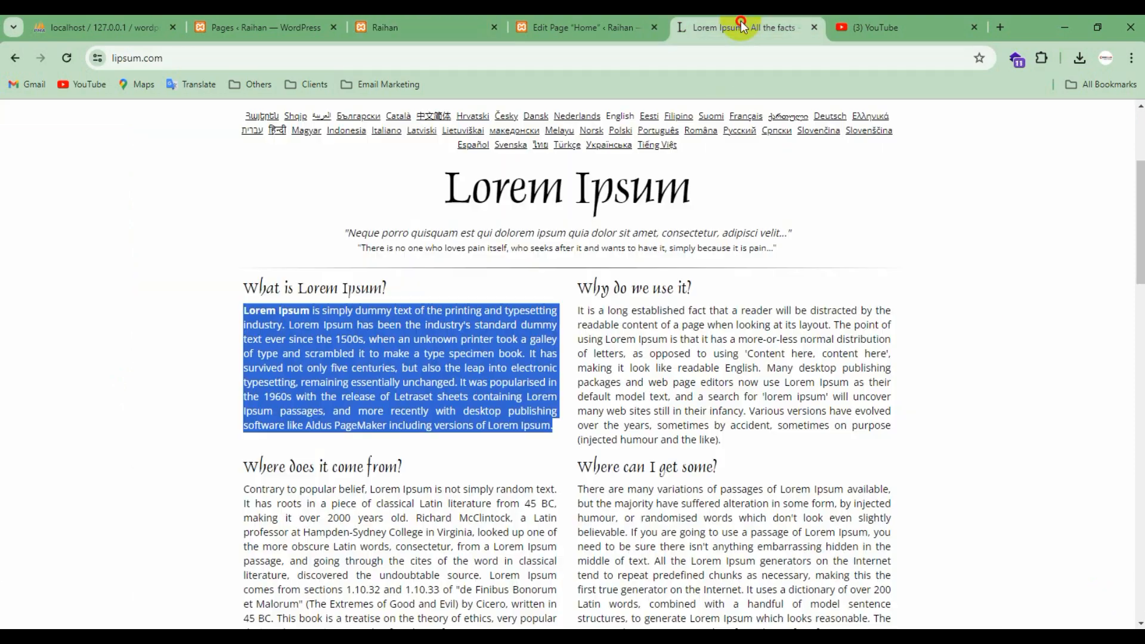
{"action": "left_click", "coordinate": [571, 26]}
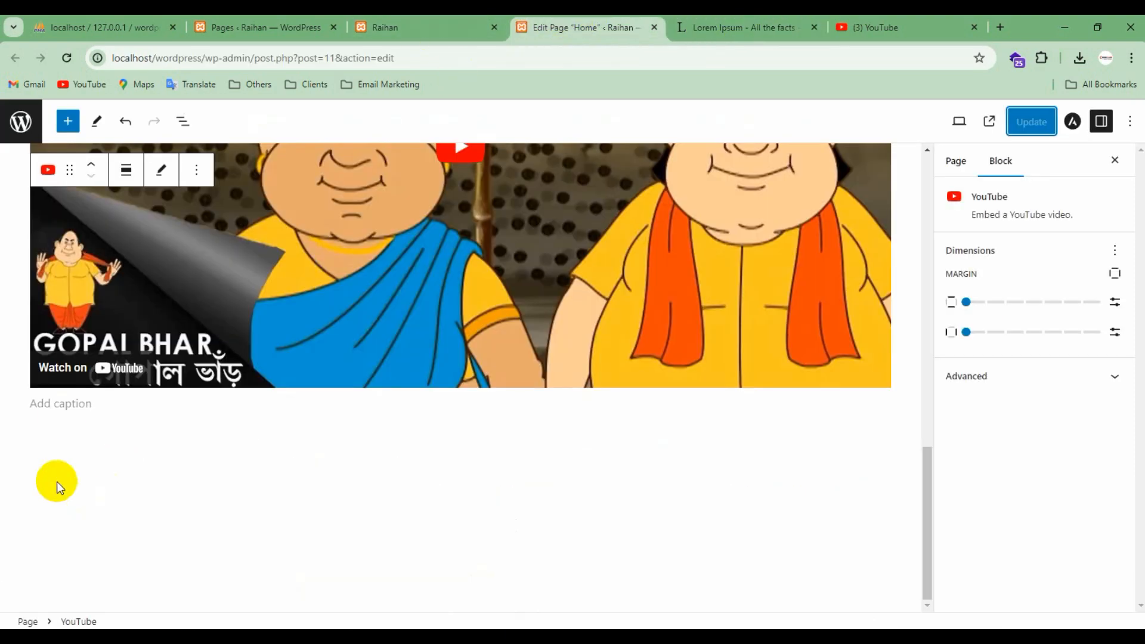
{"action": "left_click", "coordinate": [60, 404]}
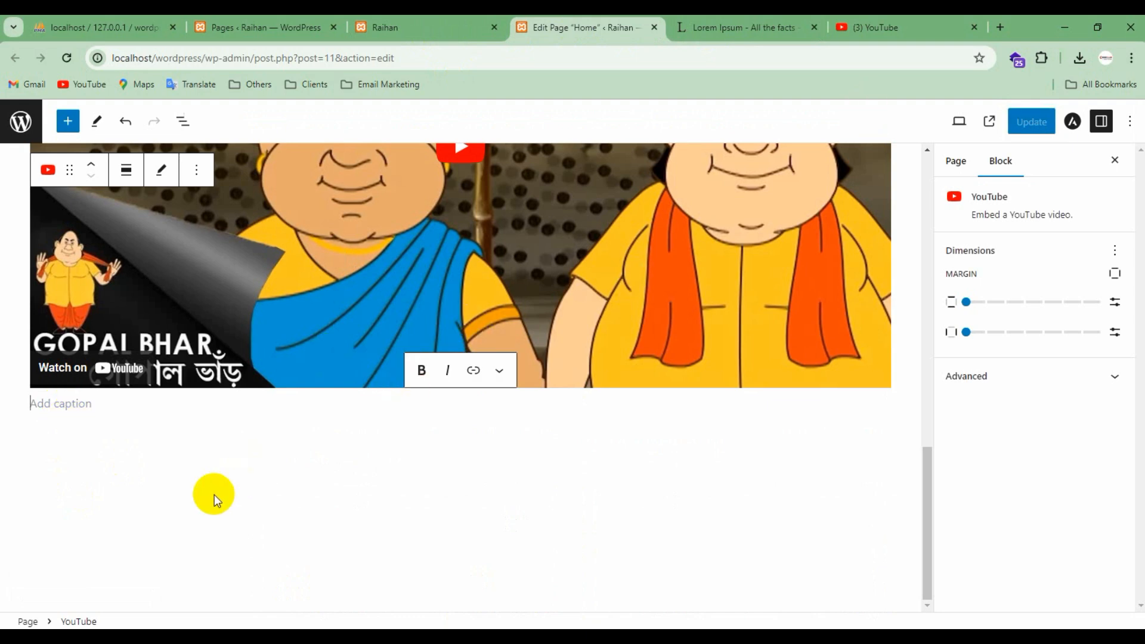
{"action": "key", "text": "Return"}
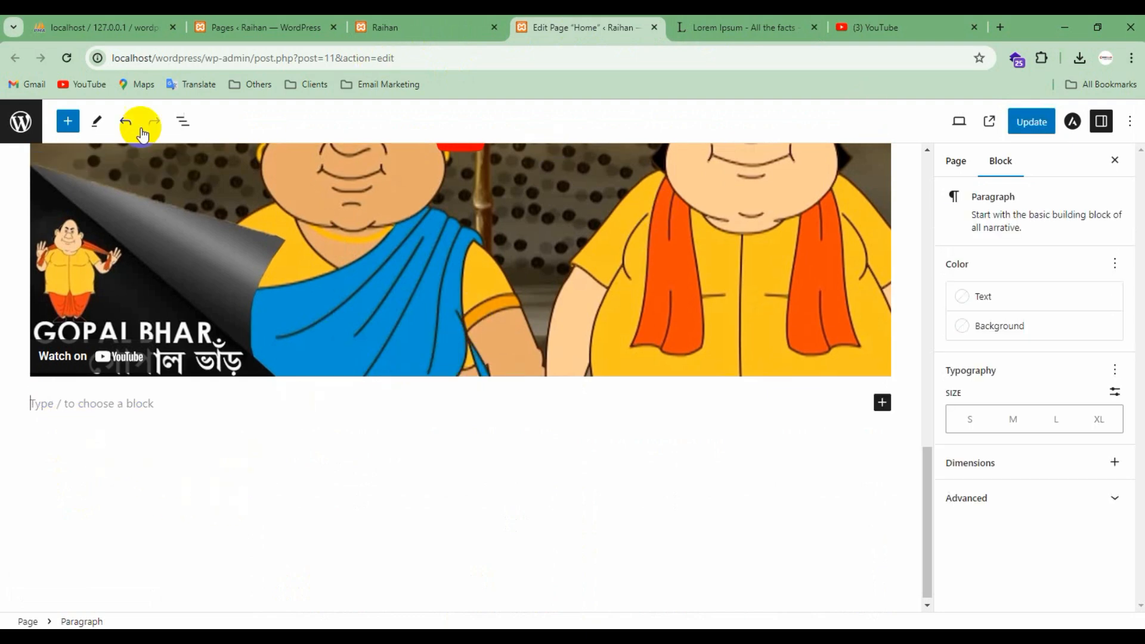
Step: Look through the text, media, design, widget and theme blocks available in the Home page editor's block library
{"action": "left_click", "coordinate": [75, 126]}
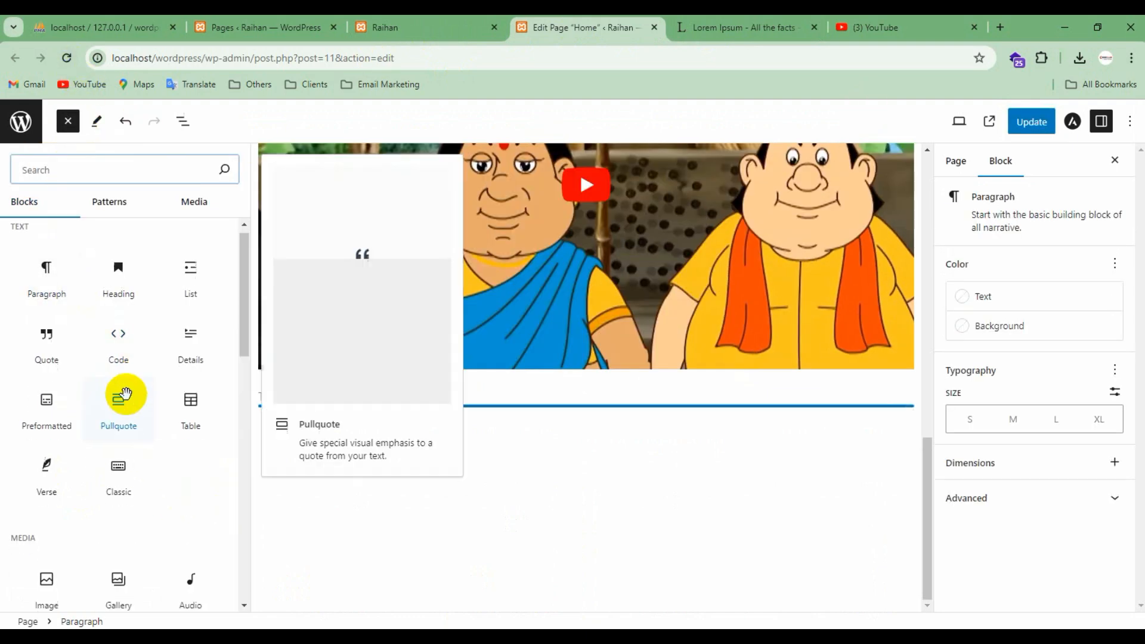
{"action": "scroll", "coordinate": [123, 404], "scroll_direction": "down", "scroll_amount": 4}
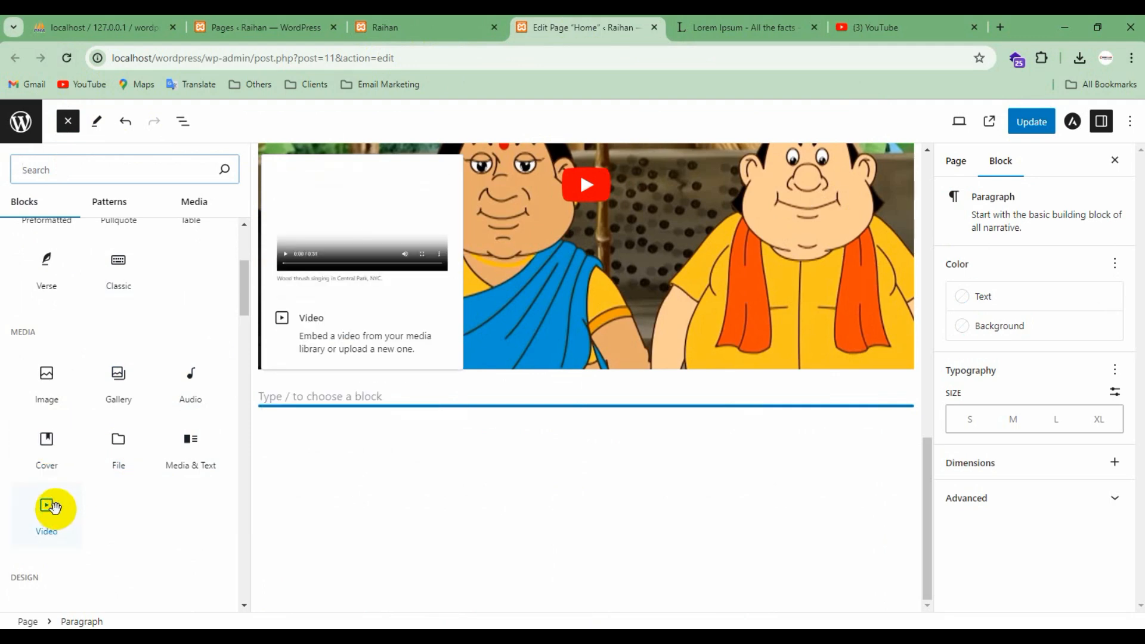
{"action": "scroll", "coordinate": [60, 489], "scroll_direction": "down", "scroll_amount": 3}
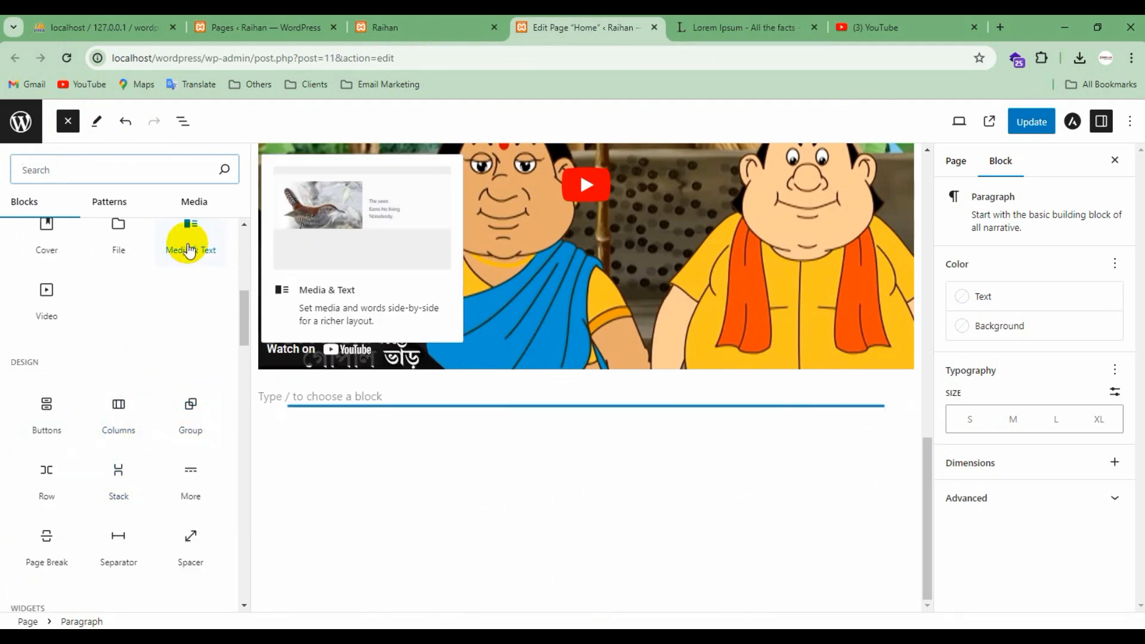
{"action": "scroll", "coordinate": [188, 250], "scroll_direction": "up", "scroll_amount": 2}
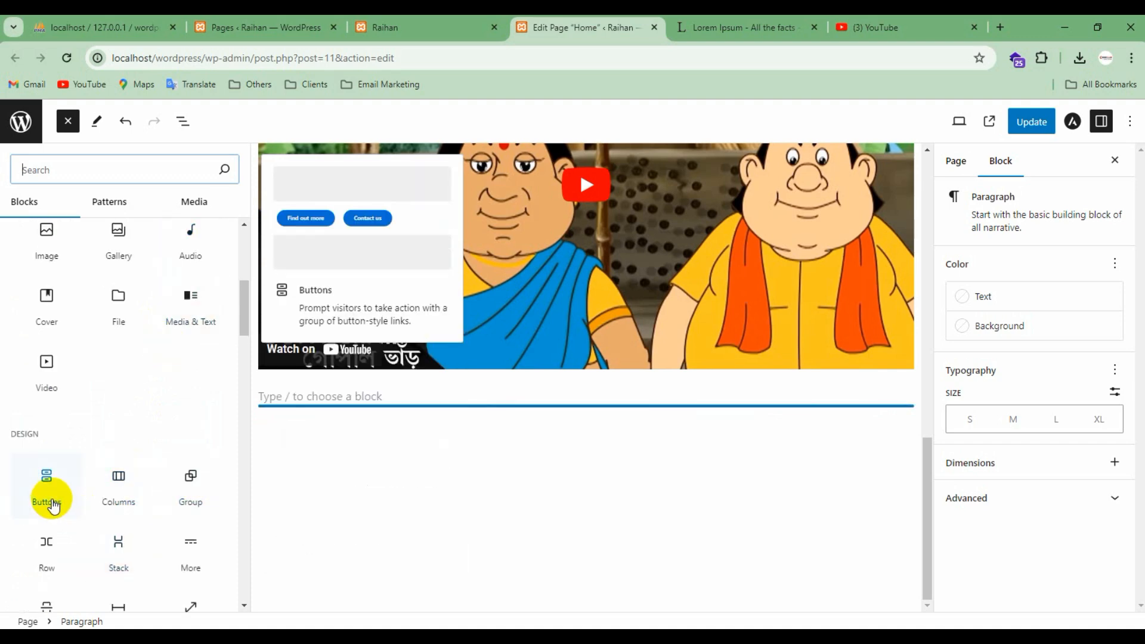
{"action": "scroll", "coordinate": [178, 490], "scroll_direction": "down", "scroll_amount": 3}
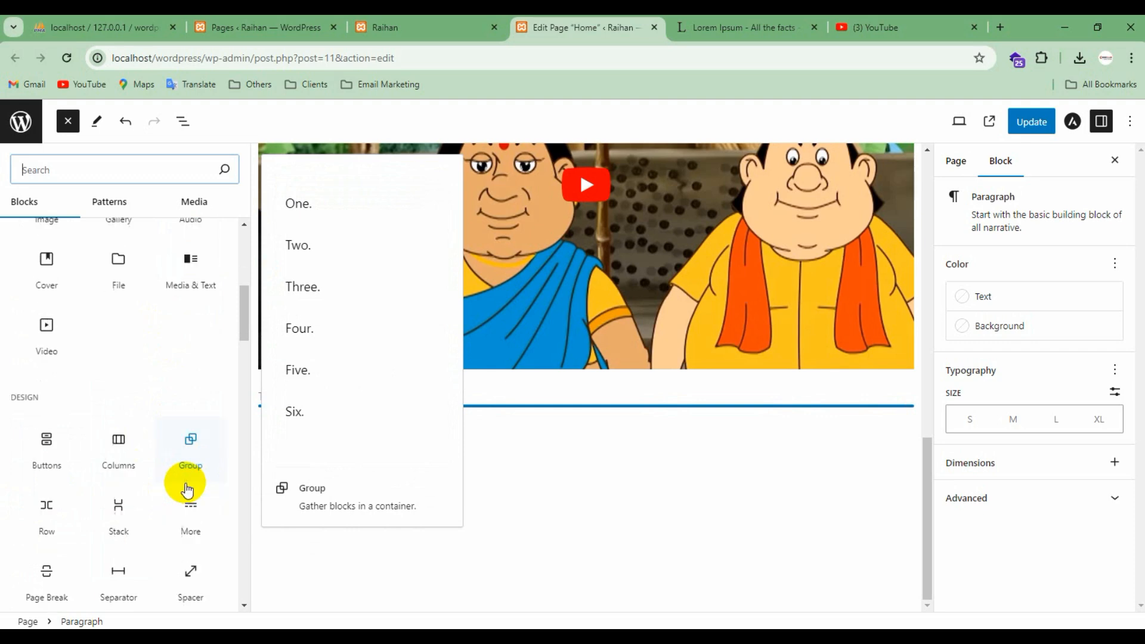
{"action": "scroll", "coordinate": [119, 498], "scroll_direction": "down", "scroll_amount": 6}
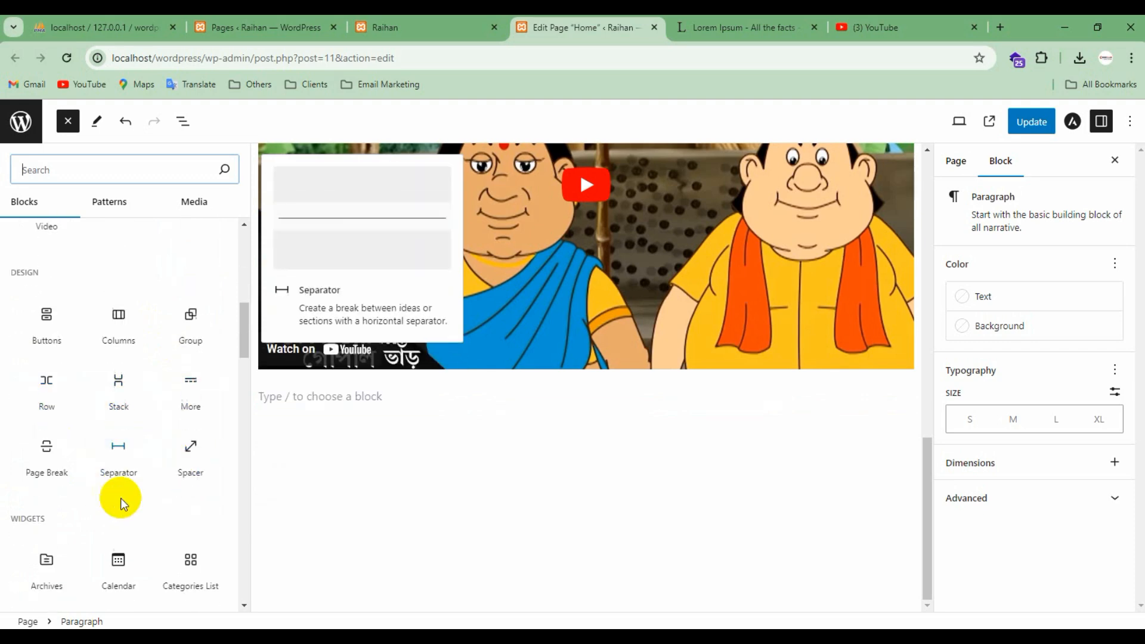
{"action": "scroll", "coordinate": [78, 504], "scroll_direction": "down", "scroll_amount": 2}
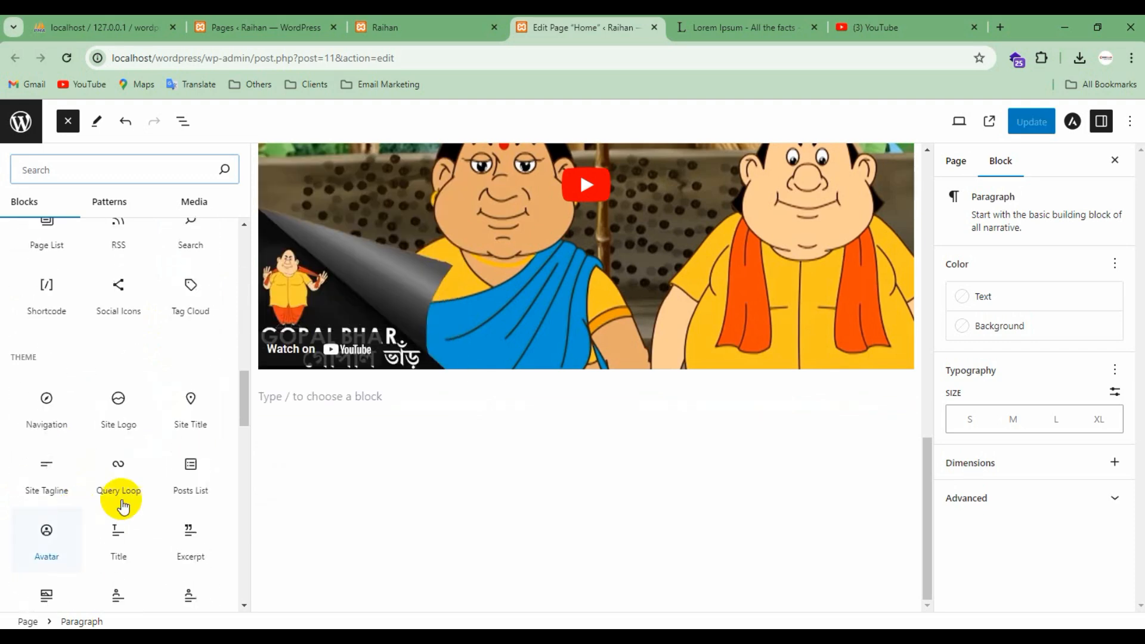
{"action": "scroll", "coordinate": [121, 334], "scroll_direction": "up", "scroll_amount": 10}
{"action": "scroll", "coordinate": [370, 208], "scroll_direction": "up", "scroll_amount": 1}
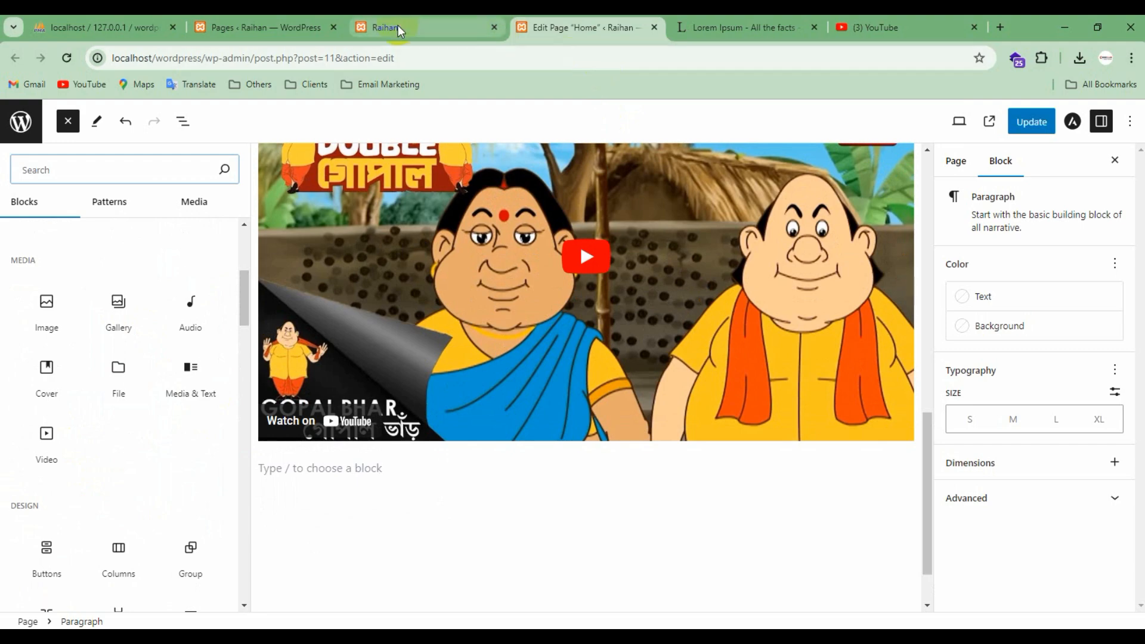
Step: Review the content of the live Home page from its top and return to the Home page editor
{"action": "left_click", "coordinate": [398, 26]}
{"action": "scroll", "coordinate": [309, 317], "scroll_direction": "up", "scroll_amount": 10}
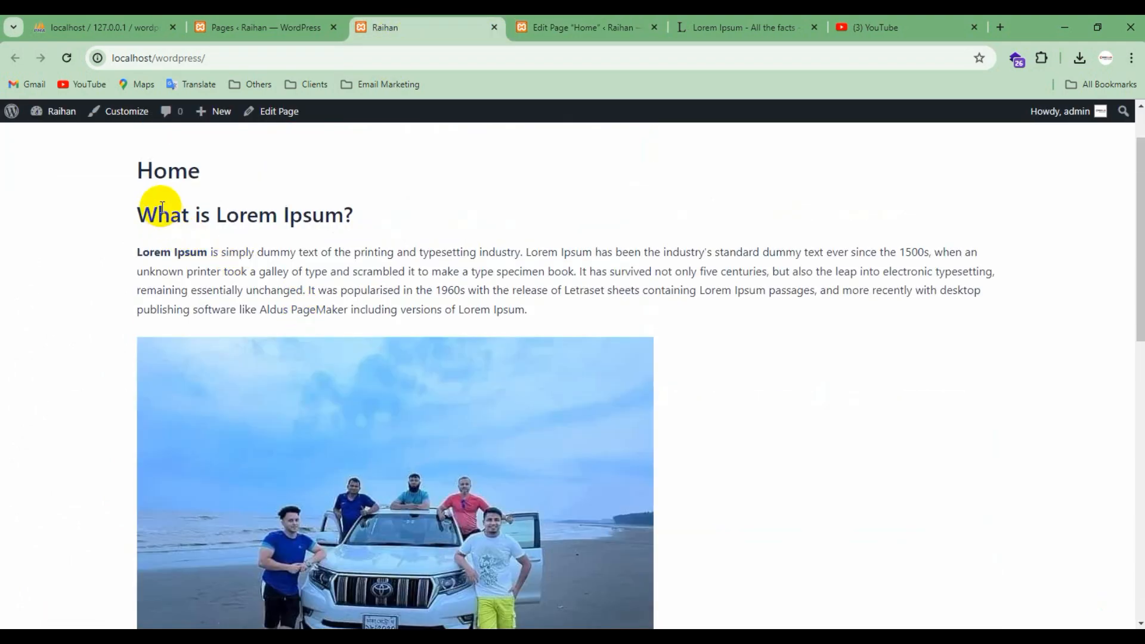
{"action": "scroll", "coordinate": [164, 204], "scroll_direction": "up", "scroll_amount": 1}
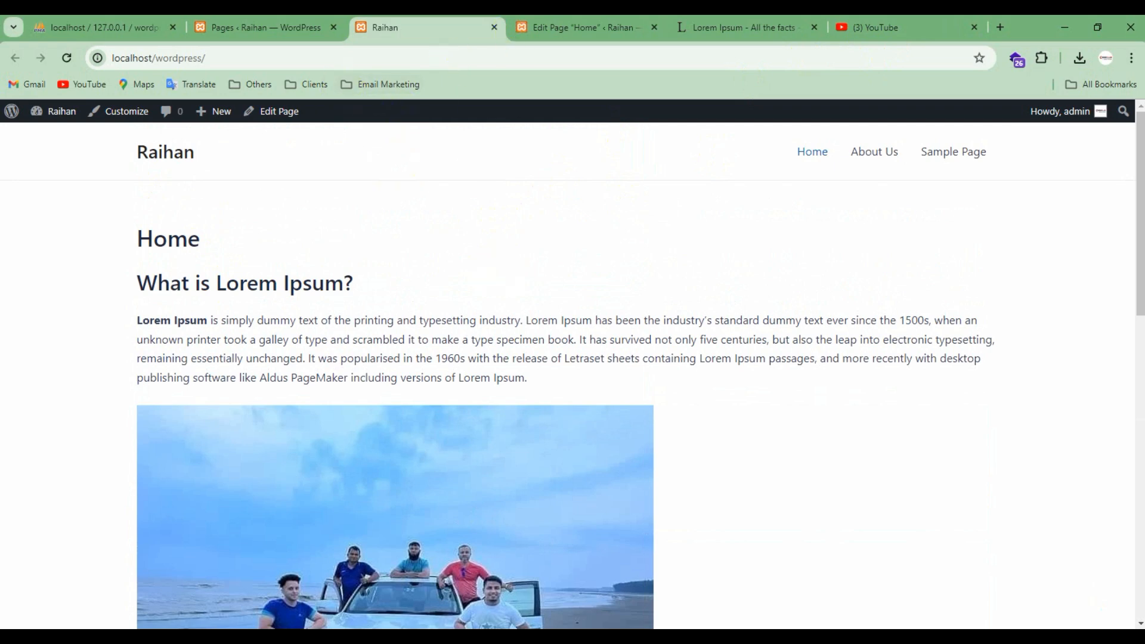
{"action": "left_click", "coordinate": [561, 30]}
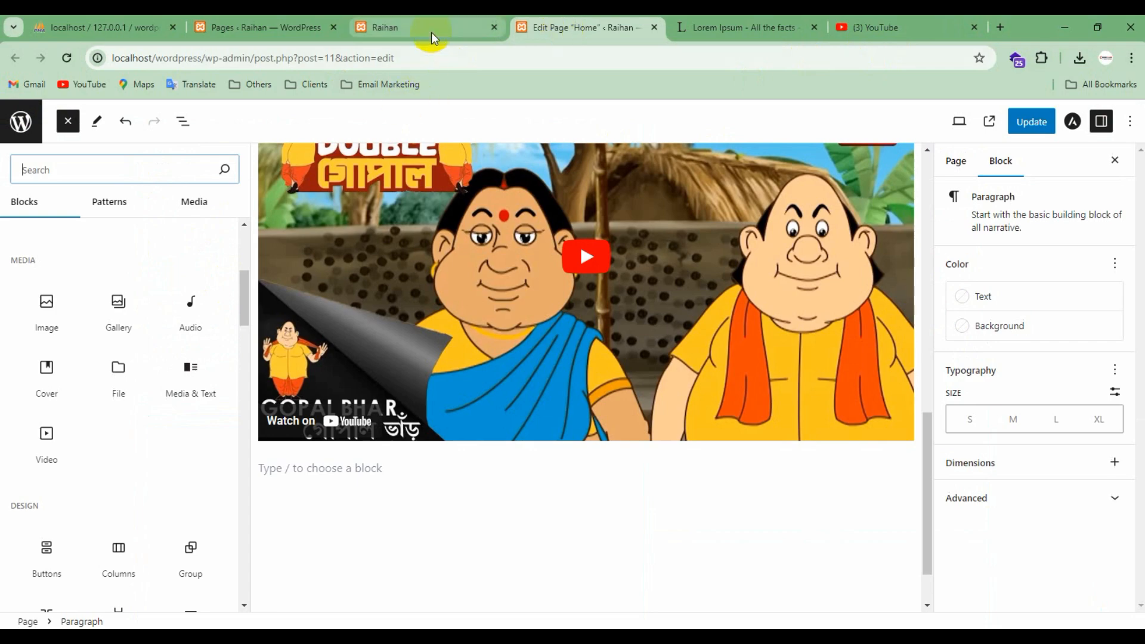
{"action": "left_click", "coordinate": [419, 20]}
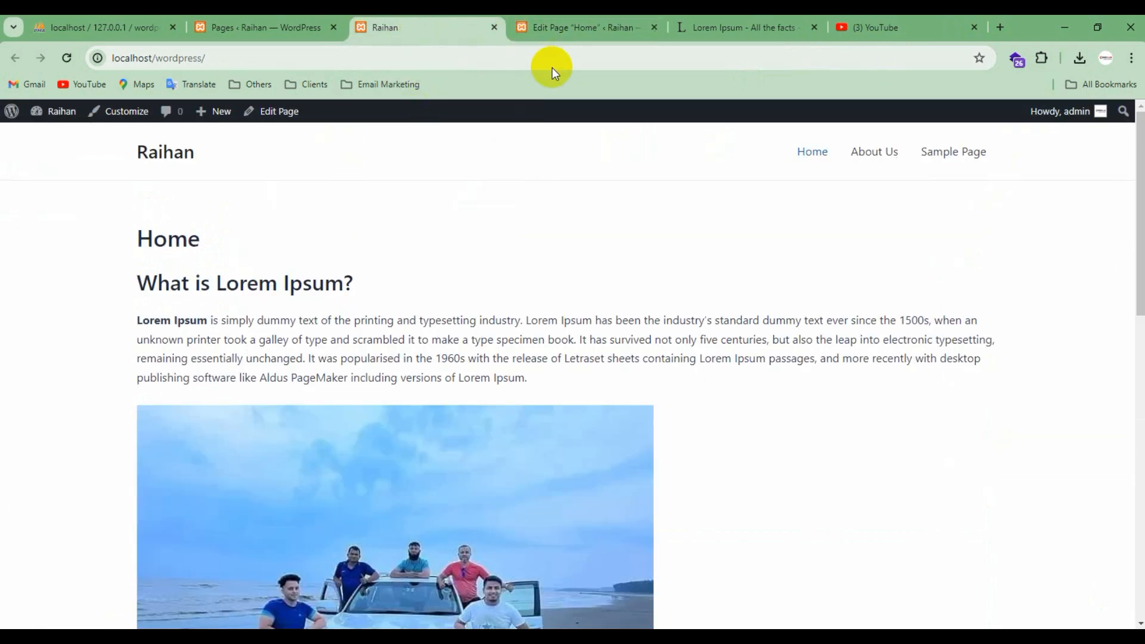
{"action": "left_click", "coordinate": [553, 37]}
Step: Delete the image block of the men with the car from the Home page
{"action": "scroll", "coordinate": [477, 214], "scroll_direction": "up", "scroll_amount": 5}
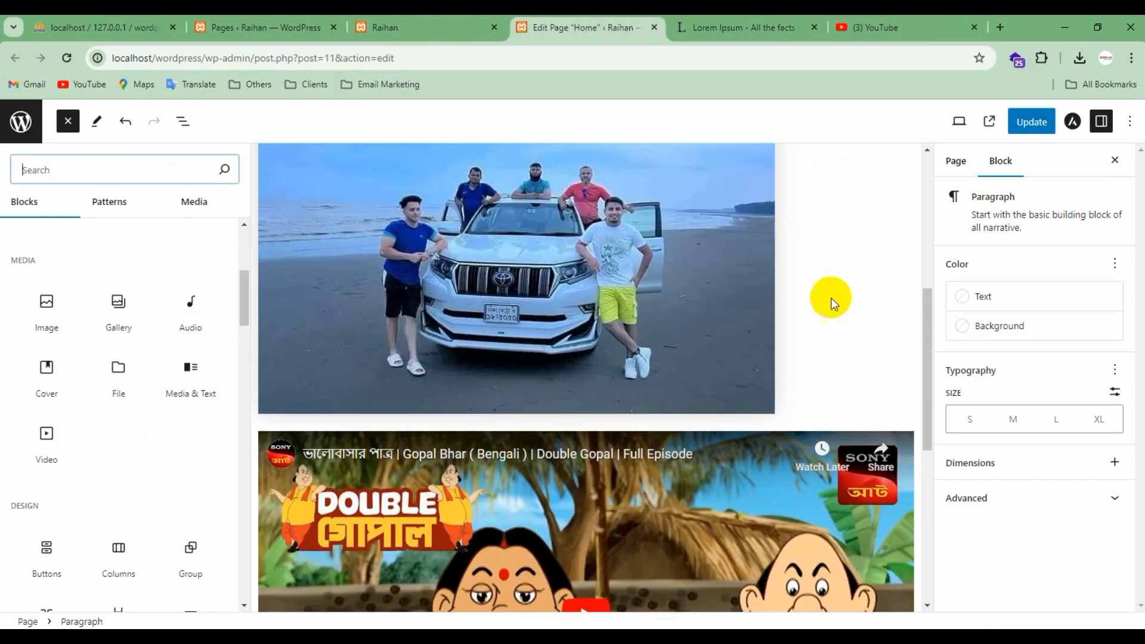
{"action": "left_click", "coordinate": [791, 316]}
{"action": "scroll", "coordinate": [699, 323], "scroll_direction": "up", "scroll_amount": 3}
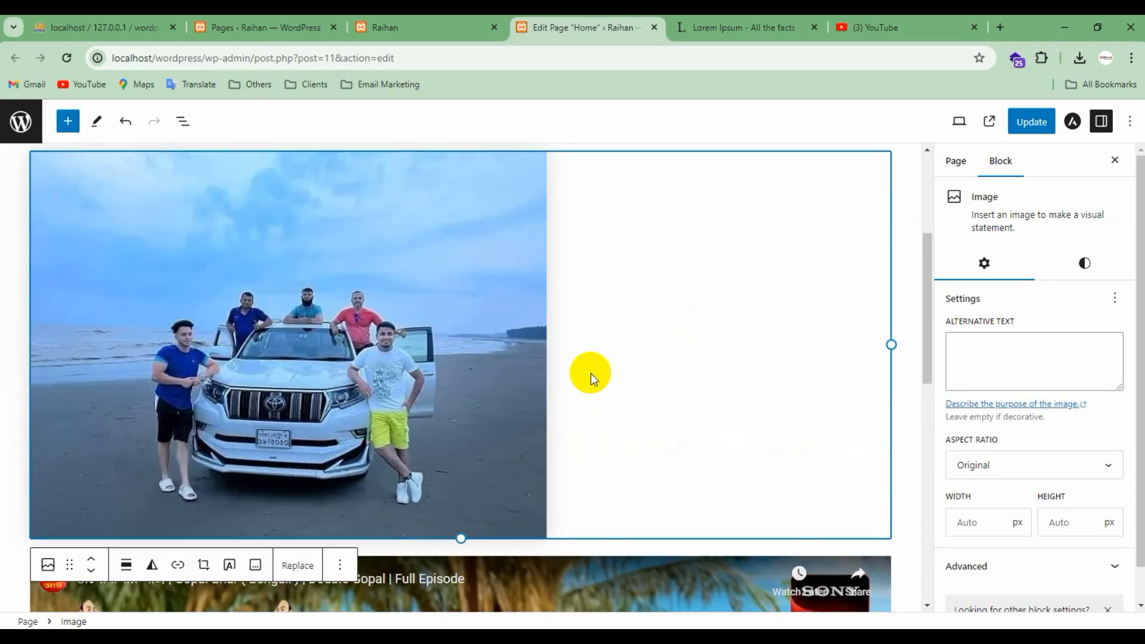
{"action": "left_click", "coordinate": [339, 565]}
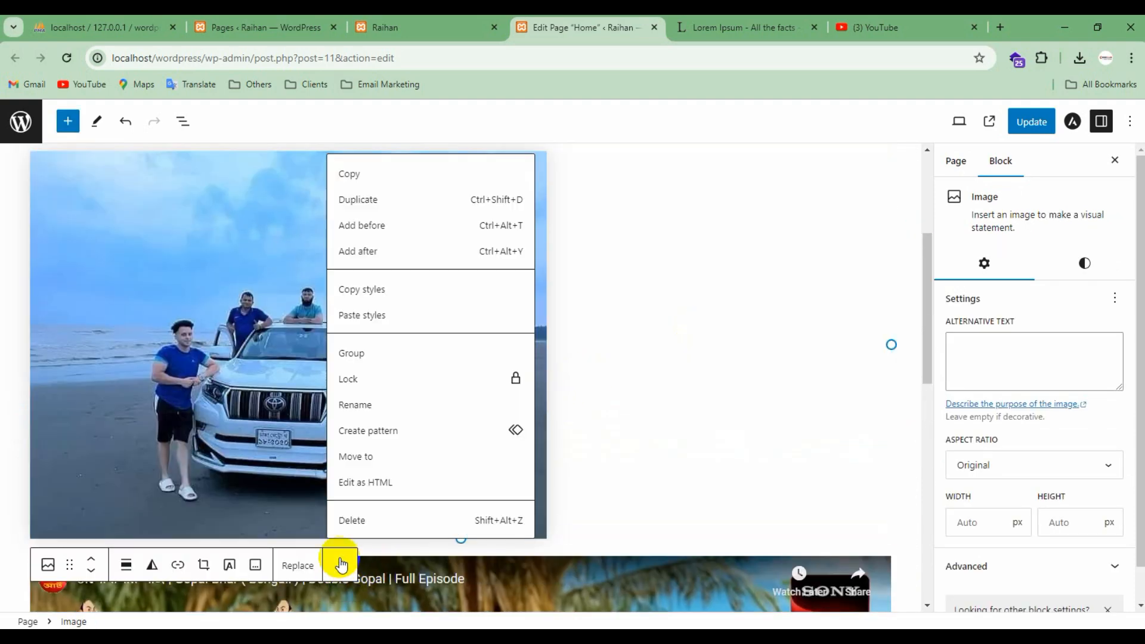
{"action": "left_click", "coordinate": [368, 519]}
Step: Delete the embedded YouTube video block below the Lorem Ipsum paragraph
{"action": "right_click", "coordinate": [409, 421]}
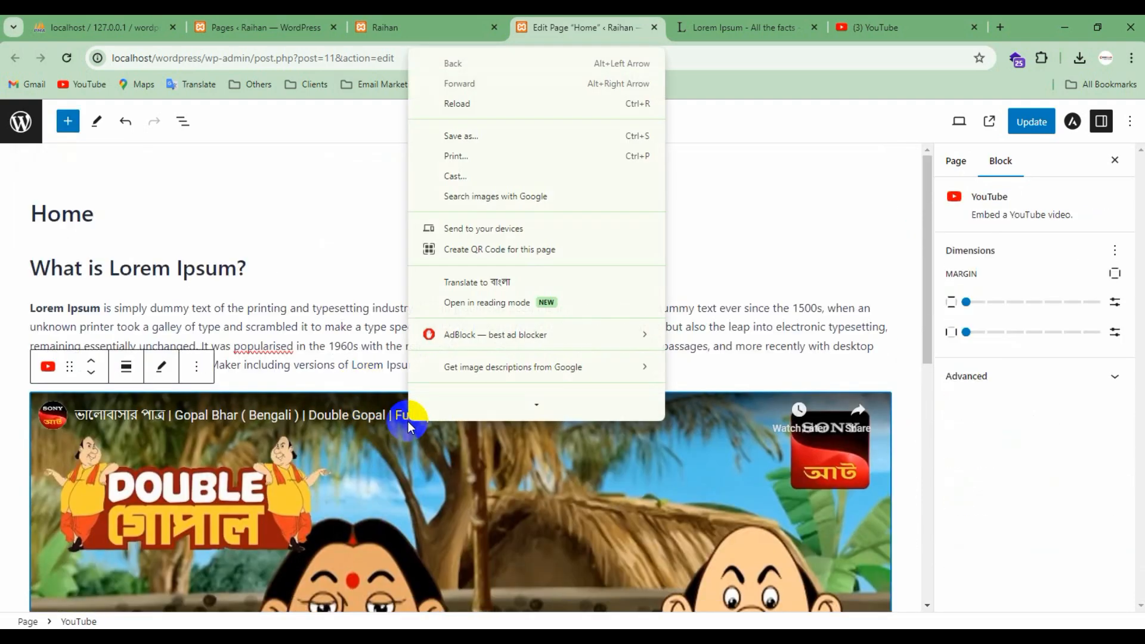
{"action": "left_click", "coordinate": [196, 366]}
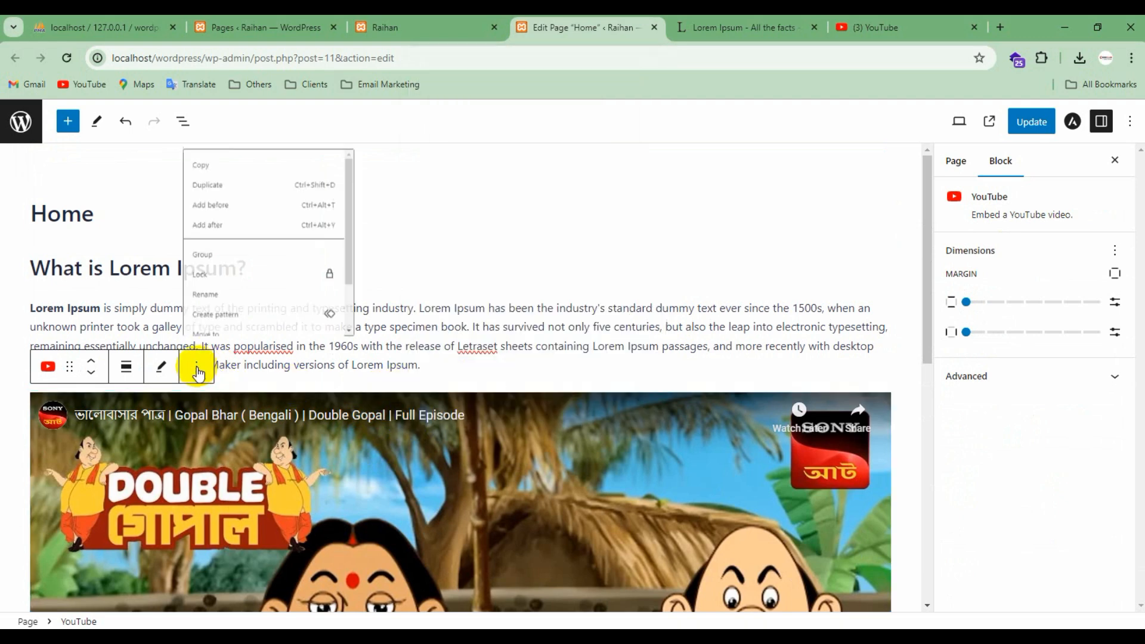
{"action": "scroll", "coordinate": [237, 319], "scroll_direction": "down", "scroll_amount": 3}
{"action": "left_click", "coordinate": [235, 327]}
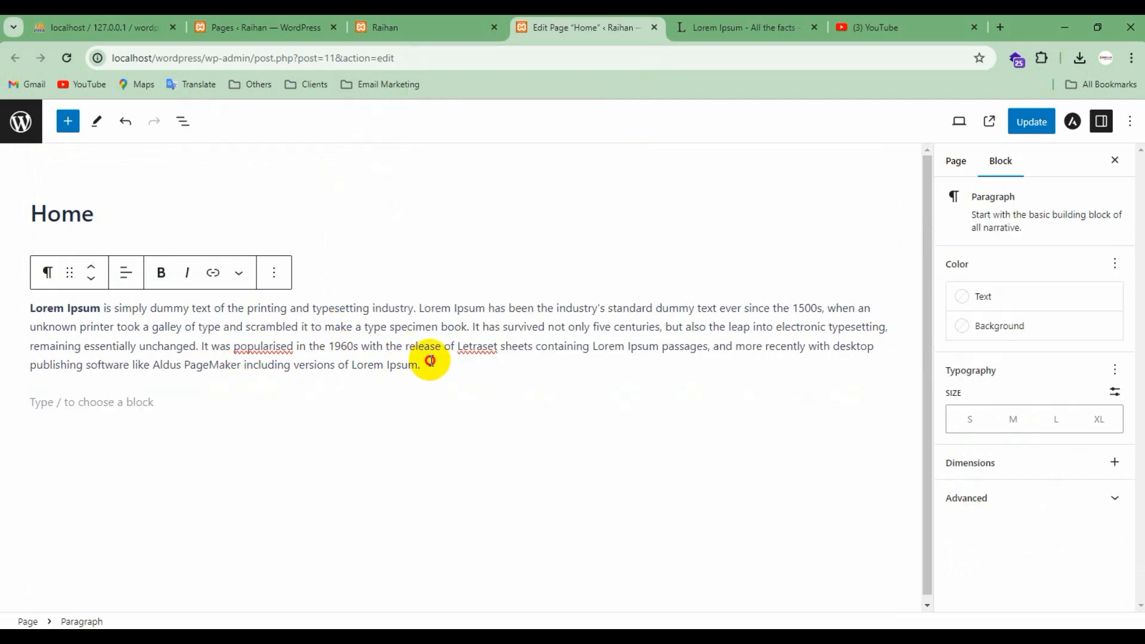
Step: Remove the Lorem Ipsum paragraph text and the "What is Lorem Ipsum?" heading, leaving only the Home title
{"action": "left_click_drag", "start_coordinate": [427, 360], "coordinate": [31, 310]}
{"action": "type", "text": "What is Lorem Ipsum?"}
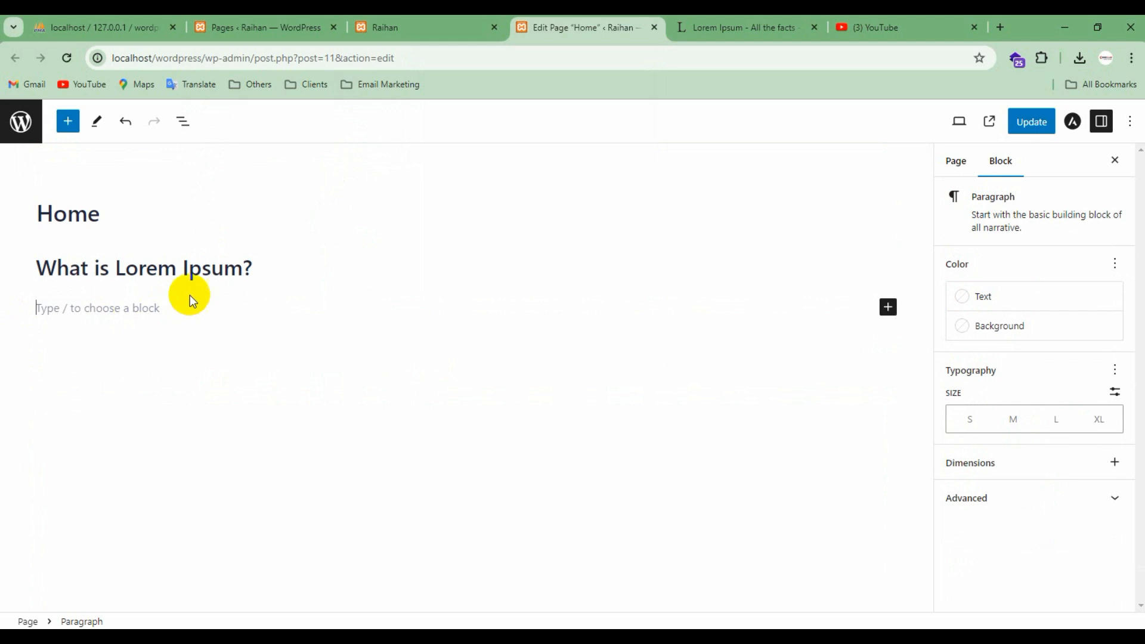
{"action": "key", "text": "BackSpace"}
{"action": "key", "text": "BackSpace"}
{"action": "key", "text": "BackSpace"}
{"action": "key", "text": "BackSpace"}
{"action": "key", "text": "BackSpace"}
{"action": "key", "text": "BackSpace"}
{"action": "key", "text": "BackSpace"}
{"action": "key", "text": "BackSpace"}
{"action": "key", "text": "BackSpace"}
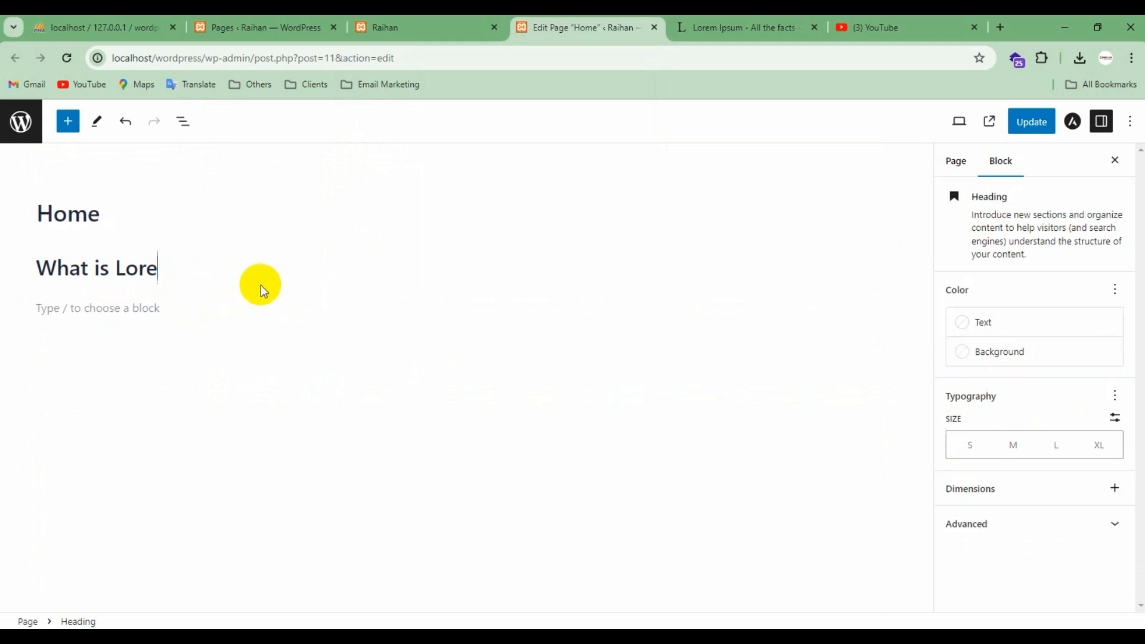
{"action": "left_click", "coordinate": [168, 316]}
{"action": "key", "text": "BackSpace"}
{"action": "key", "text": "BackSpace"}
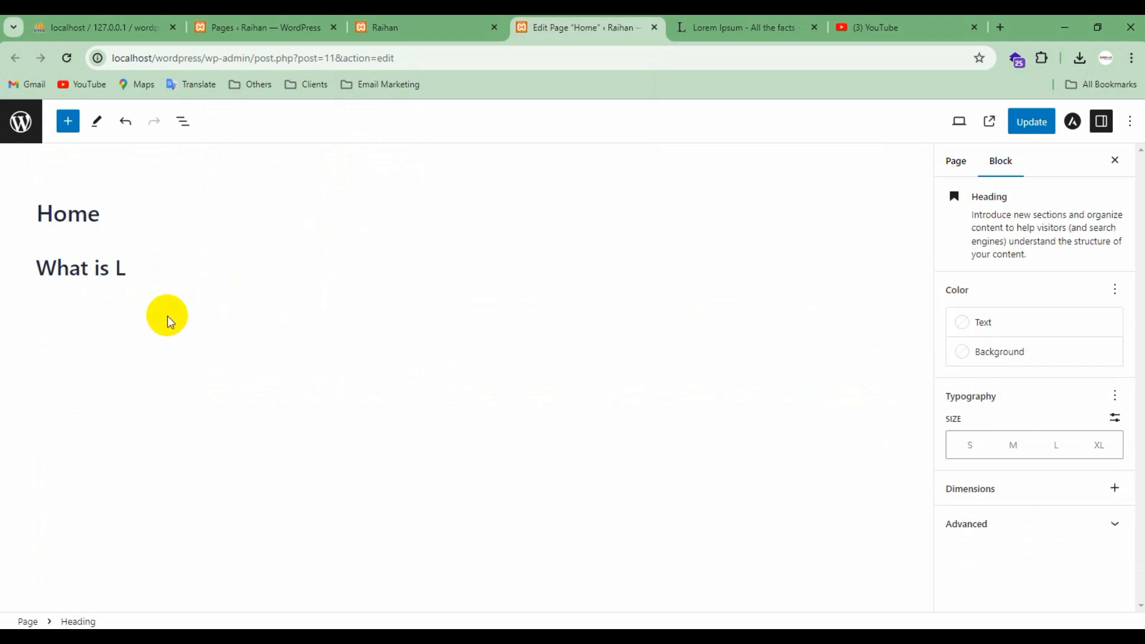
{"action": "key", "text": "BackSpace"}
{"action": "key", "text": "BackSpace"}
{"action": "key", "text": "BackSpace"}
{"action": "key", "text": "BackSpace"}
{"action": "key", "text": "BackSpace"}
{"action": "key", "text": "BackSpace"}
{"action": "key", "text": "BackSpace"}
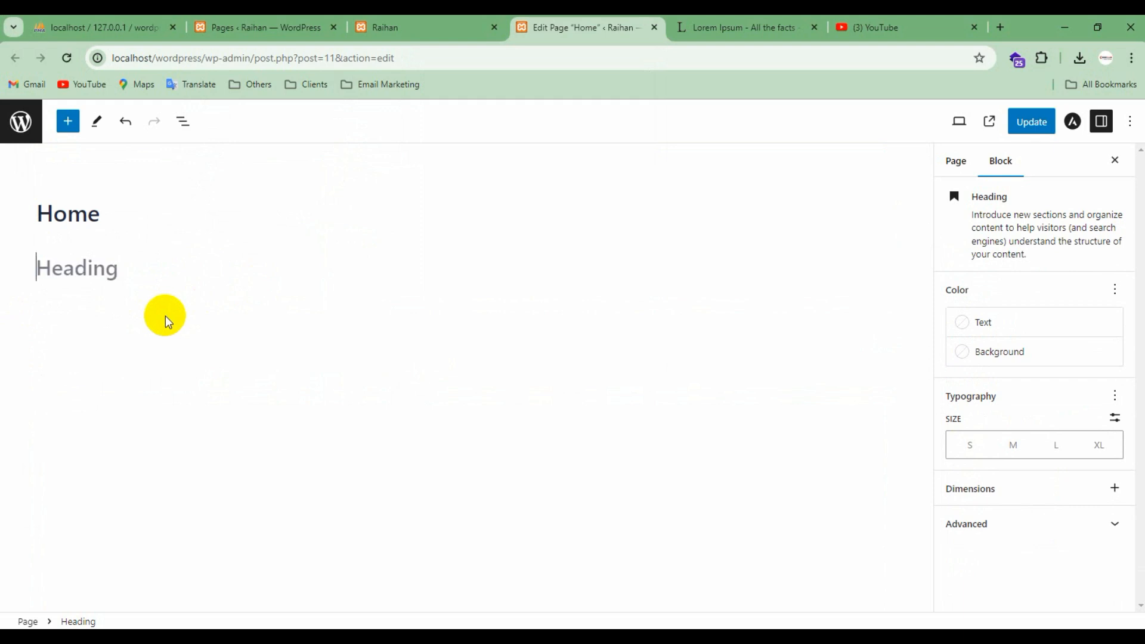
Step: Update the emptied Home page and reload the live site to check it
{"action": "left_click", "coordinate": [1030, 122]}
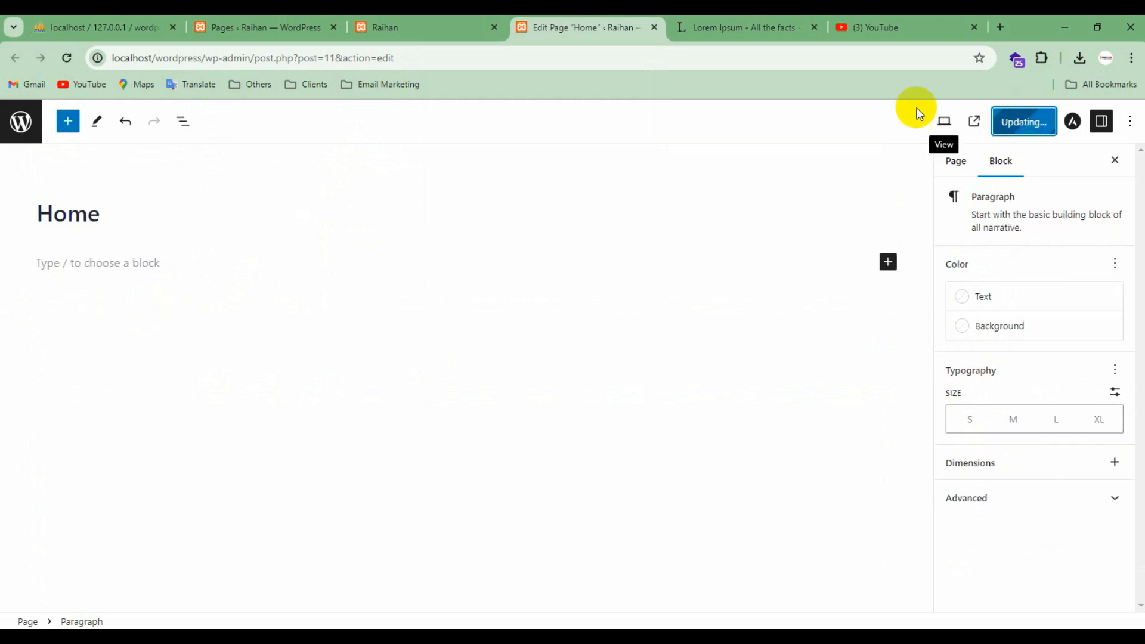
{"action": "left_click", "coordinate": [384, 33]}
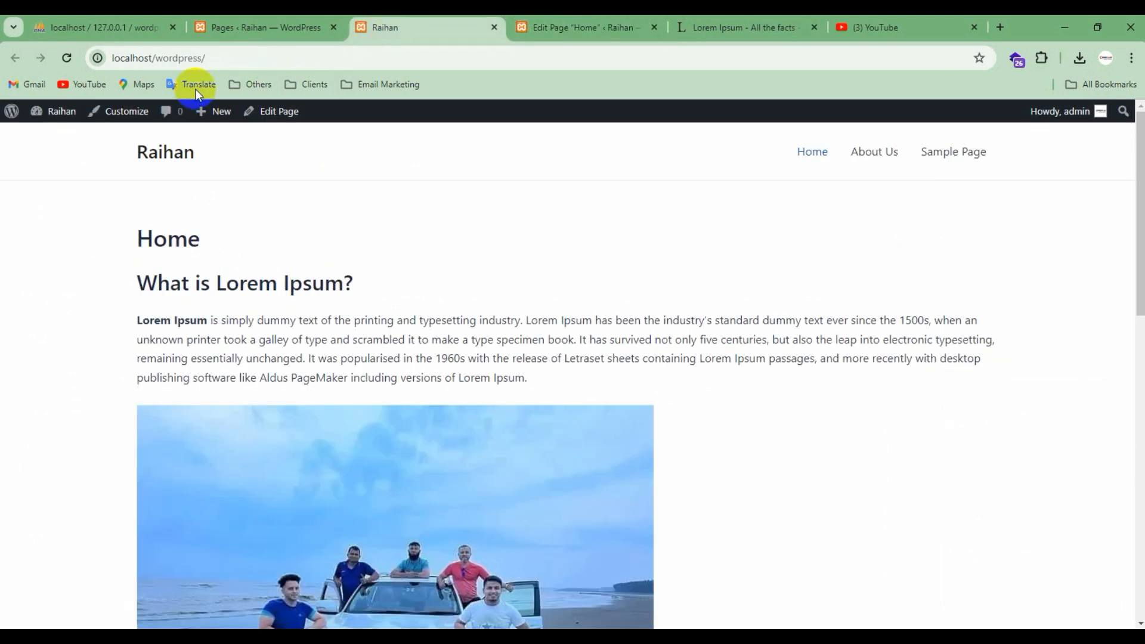
{"action": "left_click", "coordinate": [66, 58]}
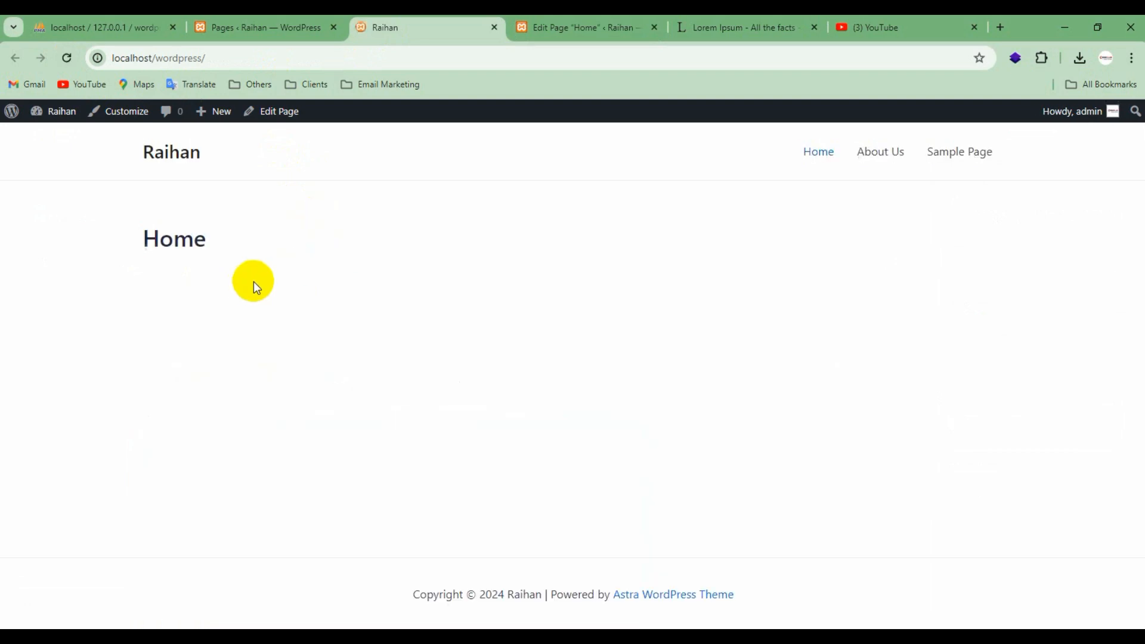
Step: Open the installed plugins list in the WordPress admin and go on to adding a new plugin
{"action": "left_click", "coordinate": [273, 30]}
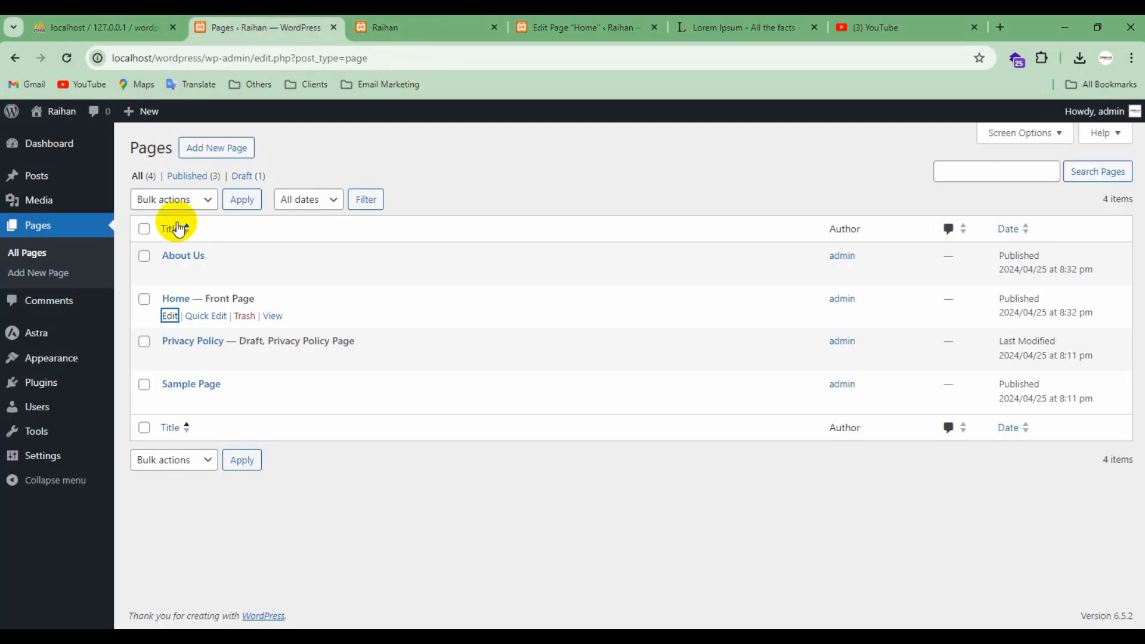
{"action": "mouse_move", "coordinate": [17, 385]}
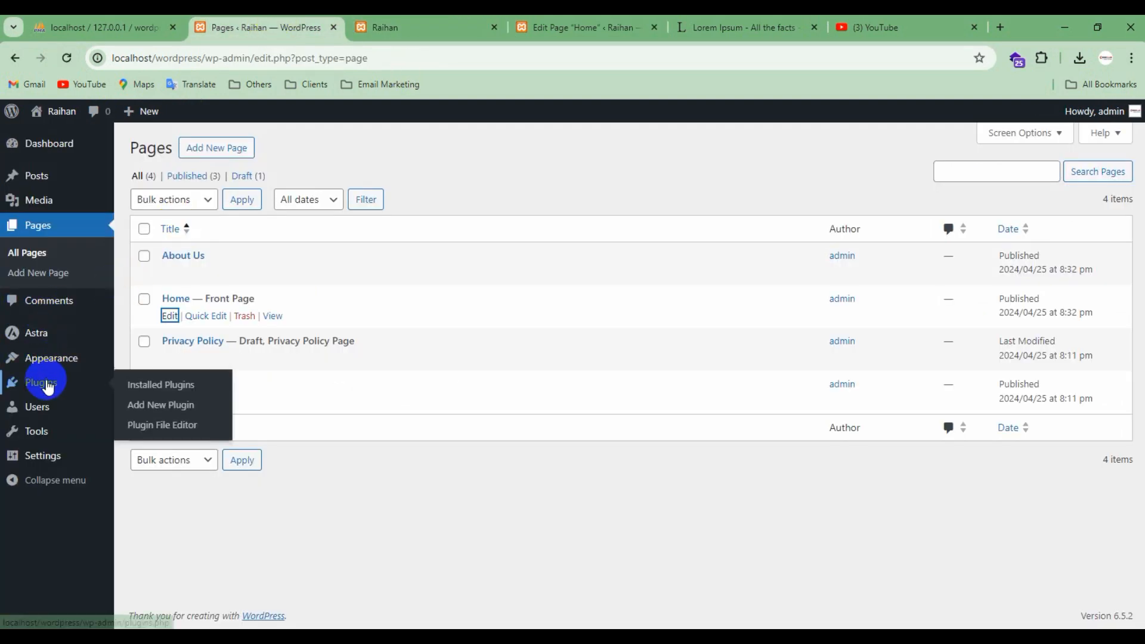
{"action": "left_click", "coordinate": [142, 389]}
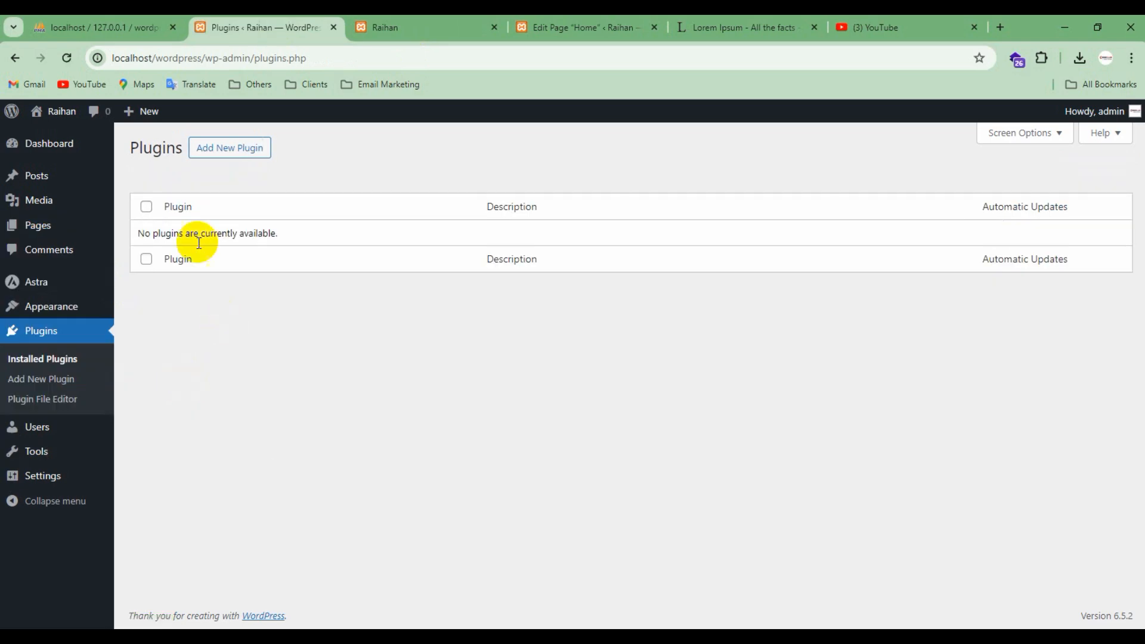
{"action": "left_click", "coordinate": [206, 156]}
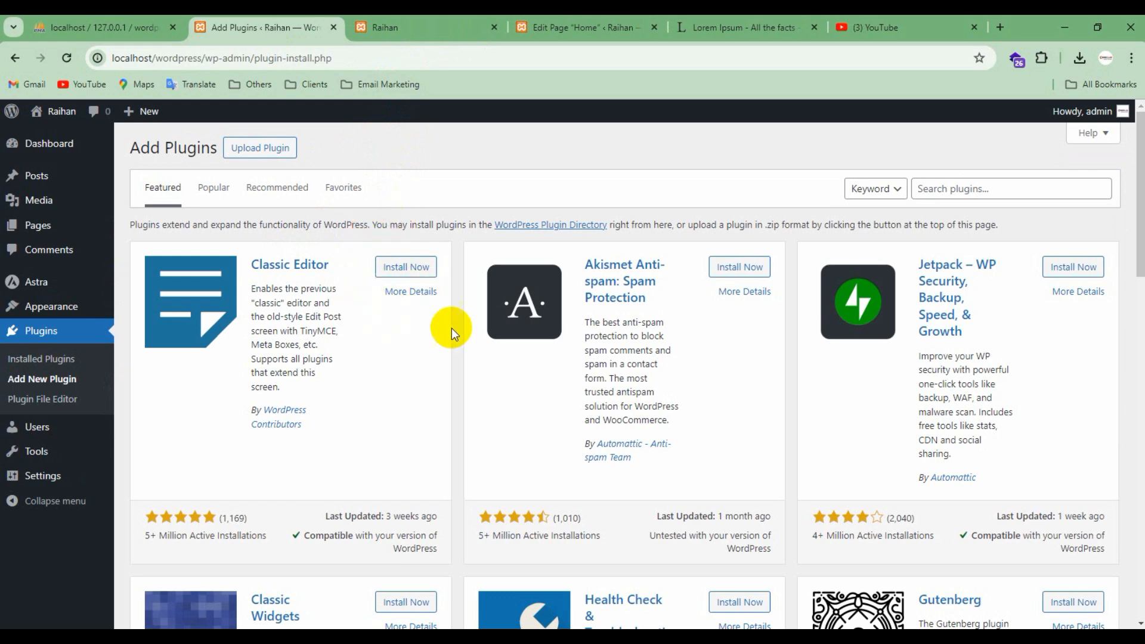
Step: Browse the featured plugins and search the plugin directory for "elementor"
{"action": "scroll", "coordinate": [453, 328], "scroll_direction": "down", "scroll_amount": 3}
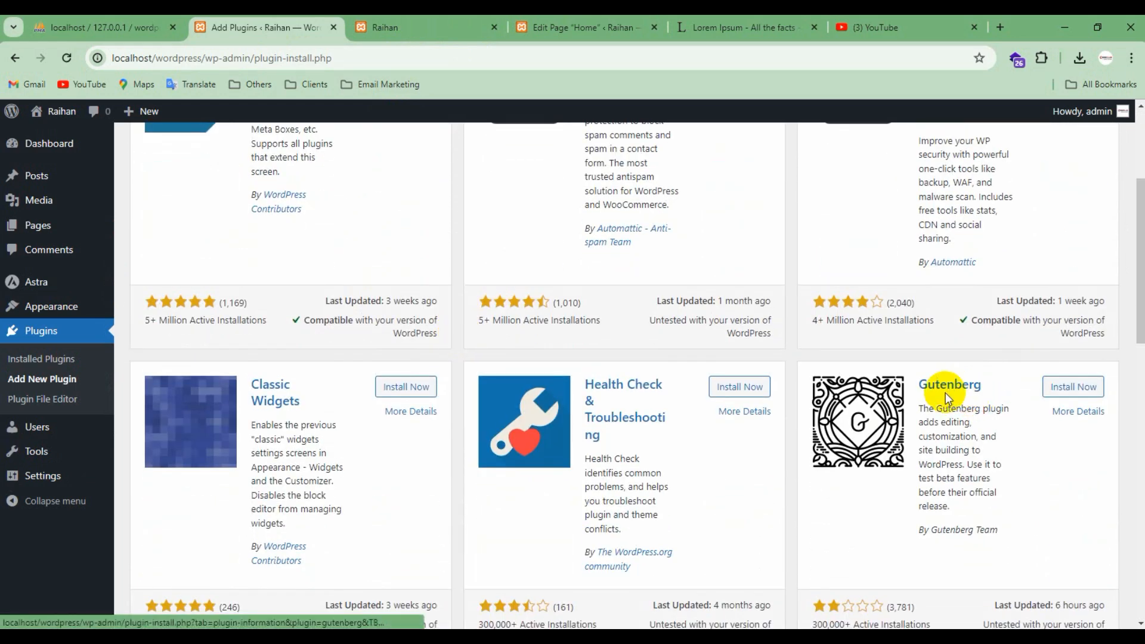
{"action": "scroll", "coordinate": [942, 405], "scroll_direction": "down", "scroll_amount": 1}
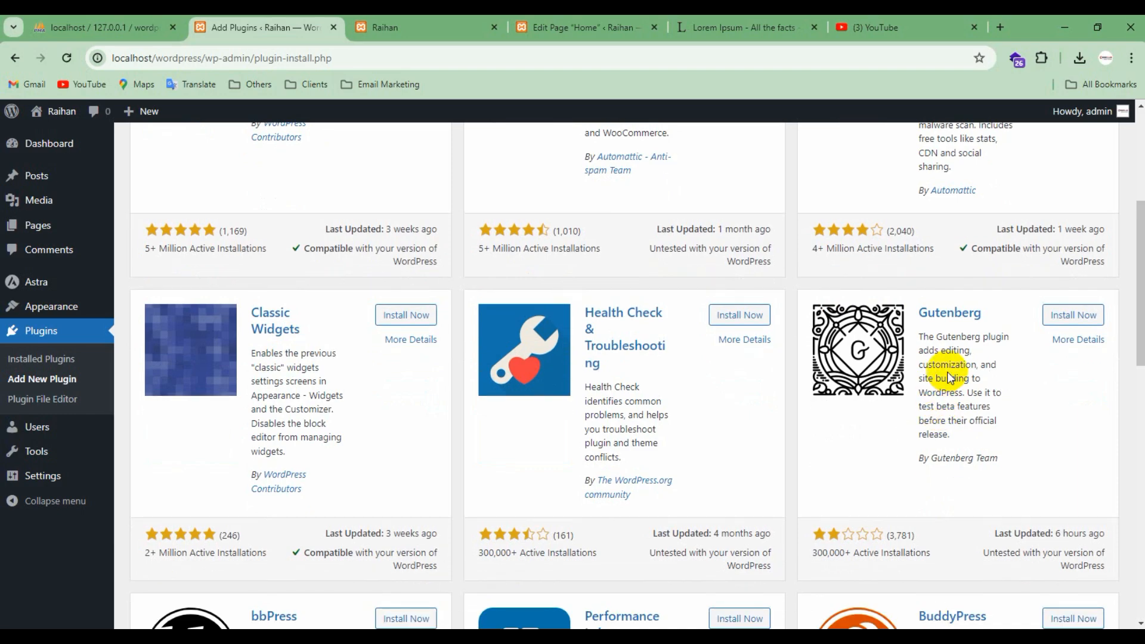
{"action": "scroll", "coordinate": [936, 364], "scroll_direction": "down", "scroll_amount": 3}
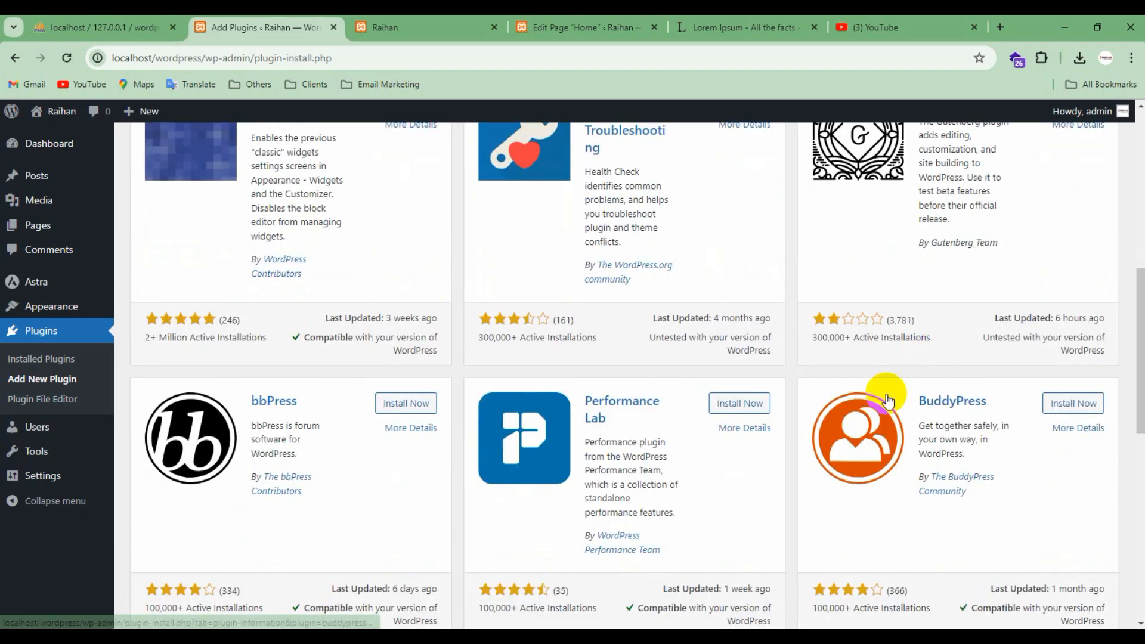
{"action": "scroll", "coordinate": [882, 400], "scroll_direction": "up", "scroll_amount": 8}
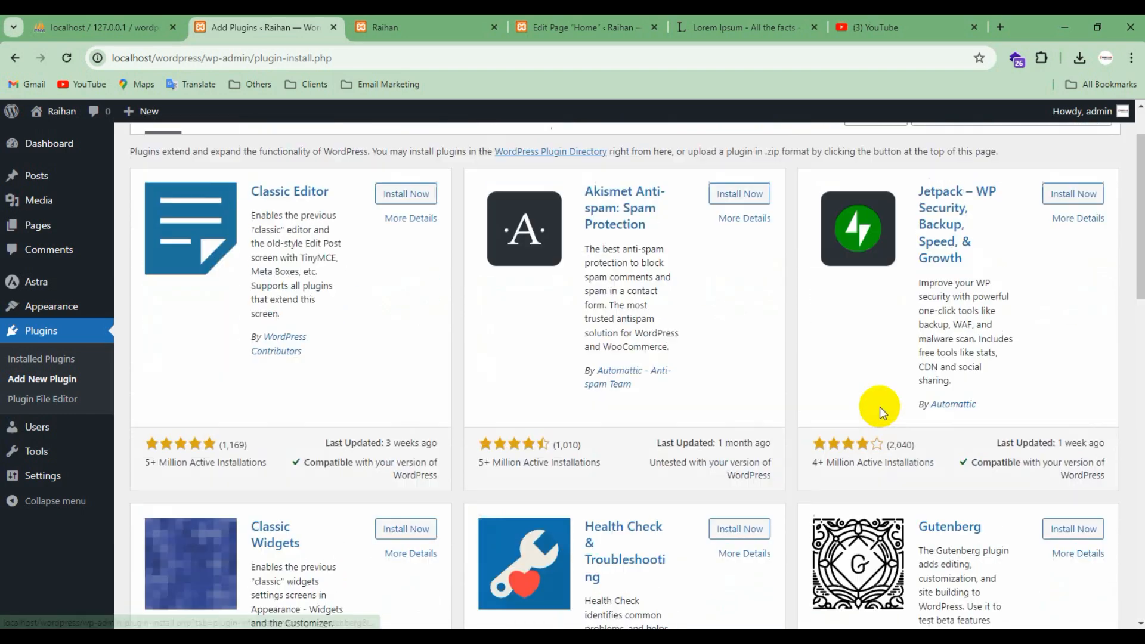
{"action": "left_click", "coordinate": [935, 190]}
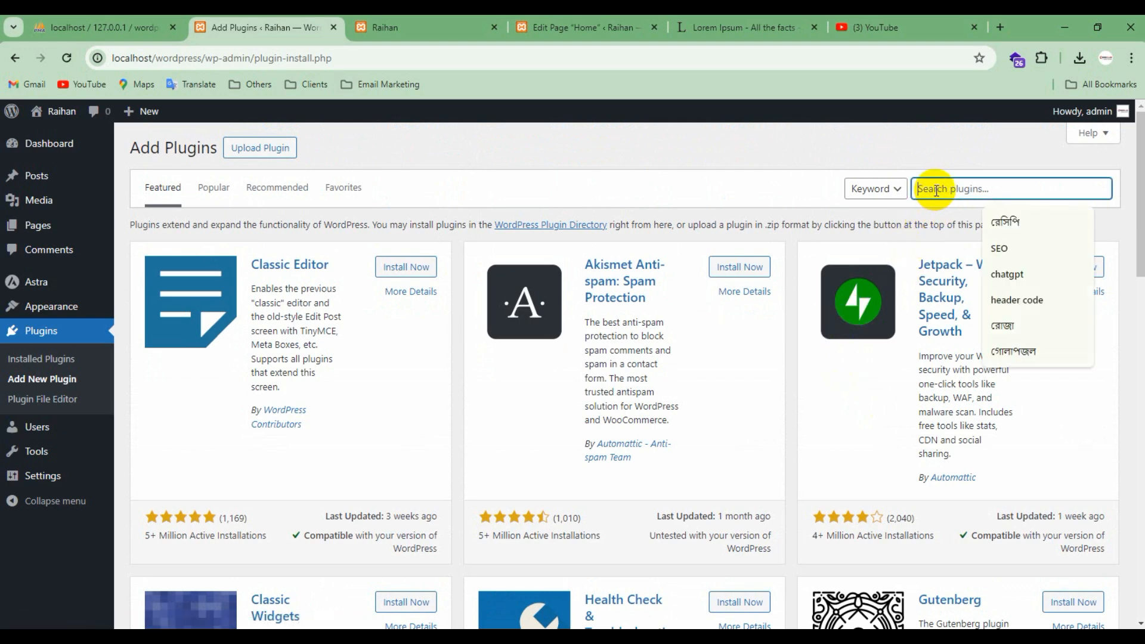
{"action": "type", "text": "elementor"}
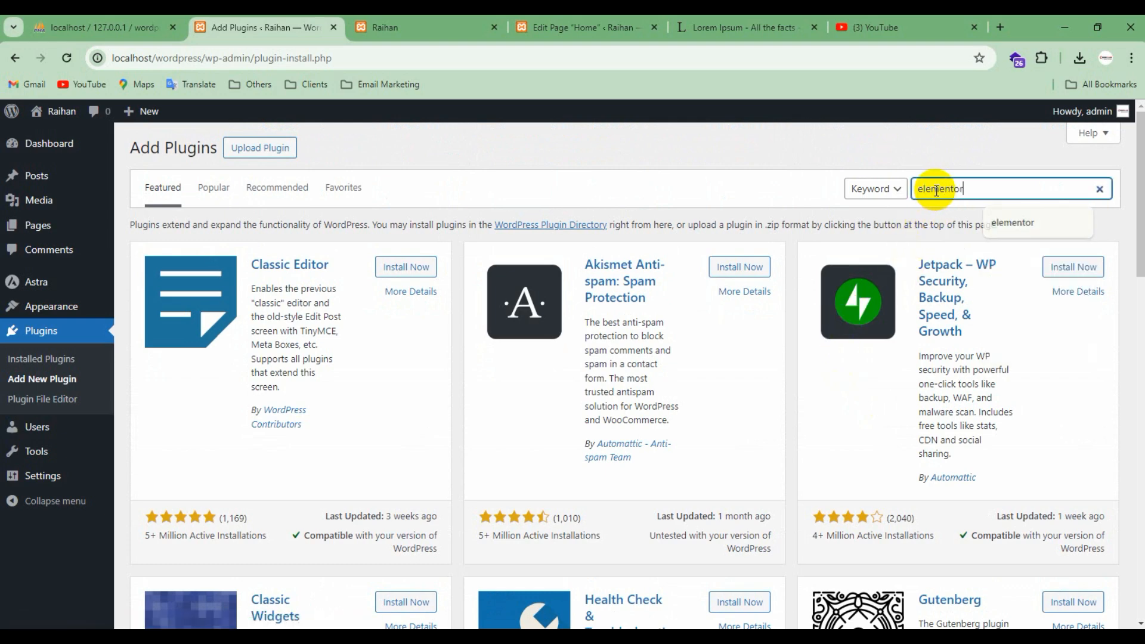
Step: Run the plugin search for "elementor", then install and activate the Elementor Website Builder plugin
{"action": "key", "text": "Return"}
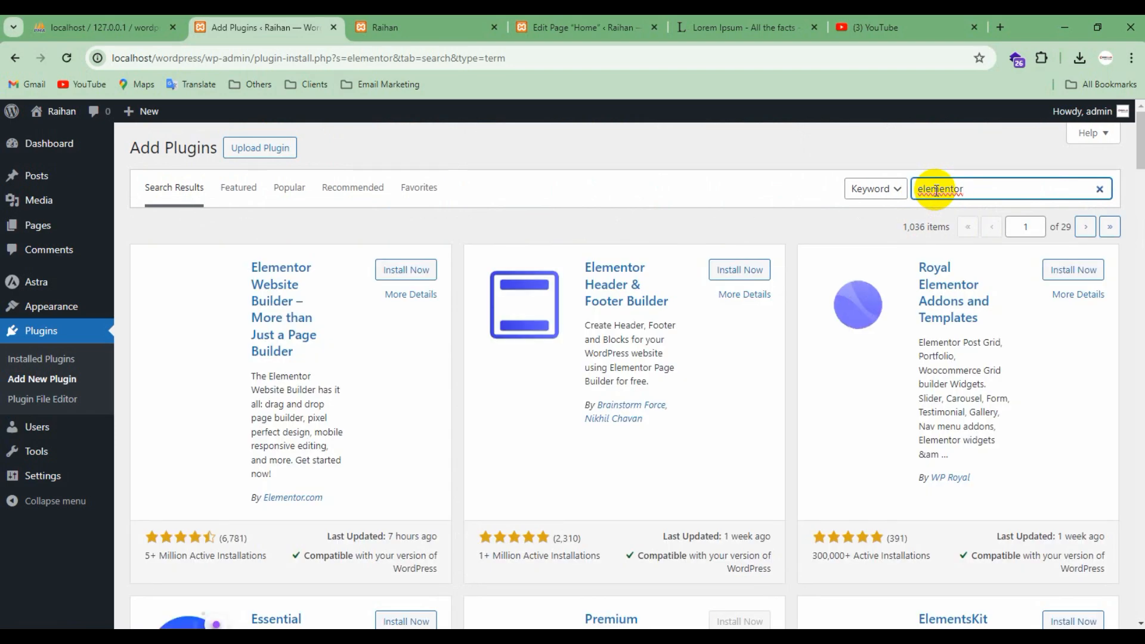
{"action": "left_click", "coordinate": [410, 273]}
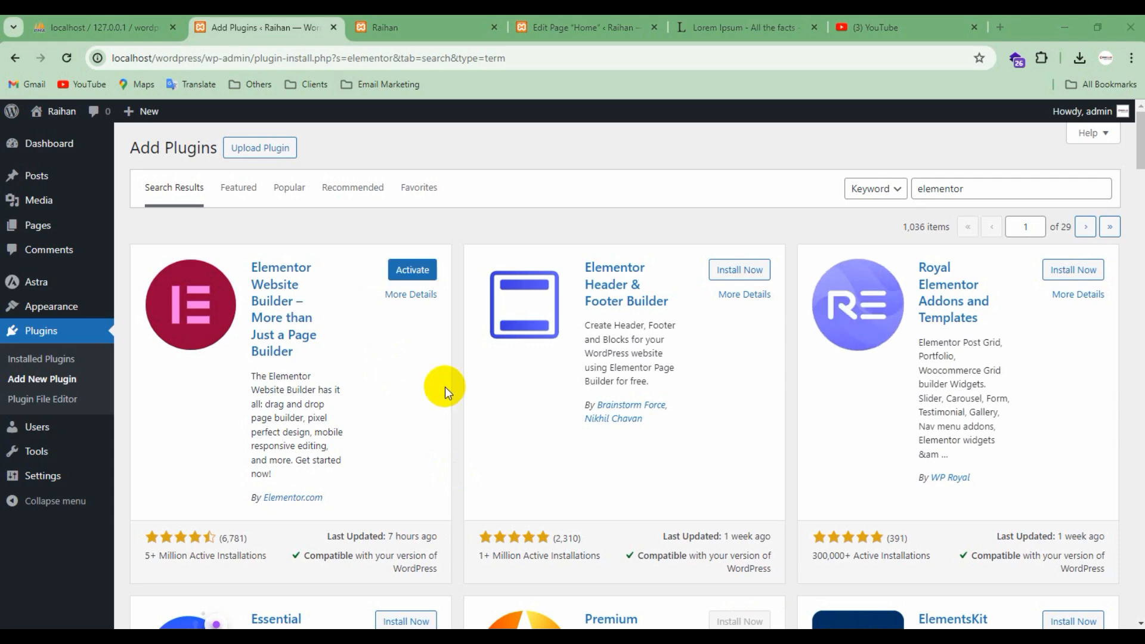
{"action": "left_click", "coordinate": [412, 274]}
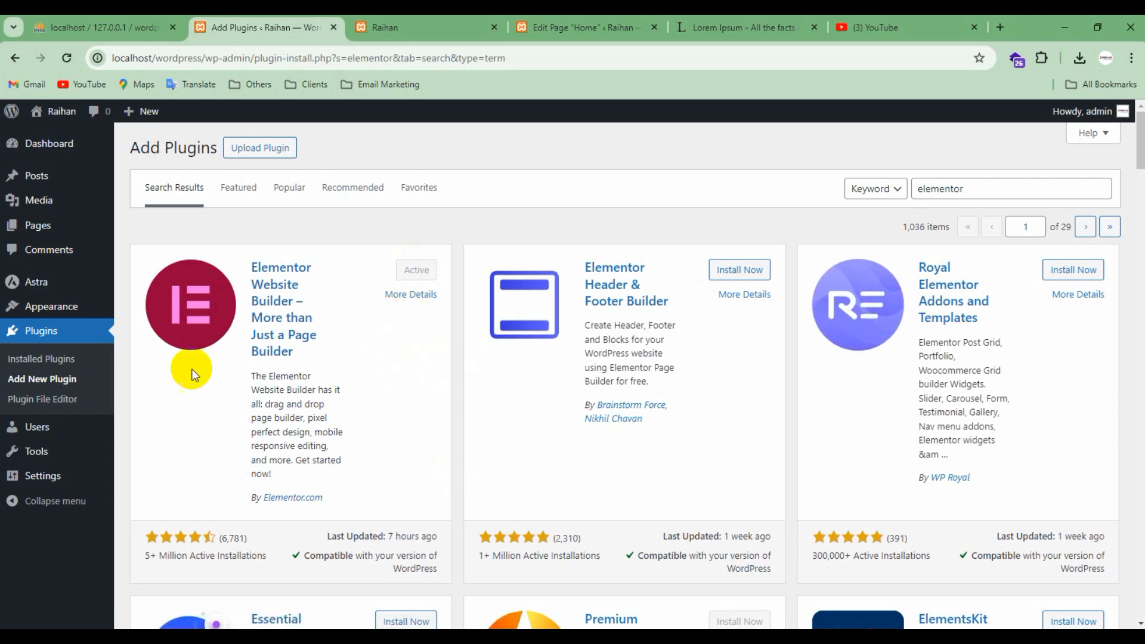
Step: Reload the live site to check the Home page, and return to the Elementor search results in the plugin directory
{"action": "left_click", "coordinate": [413, 31]}
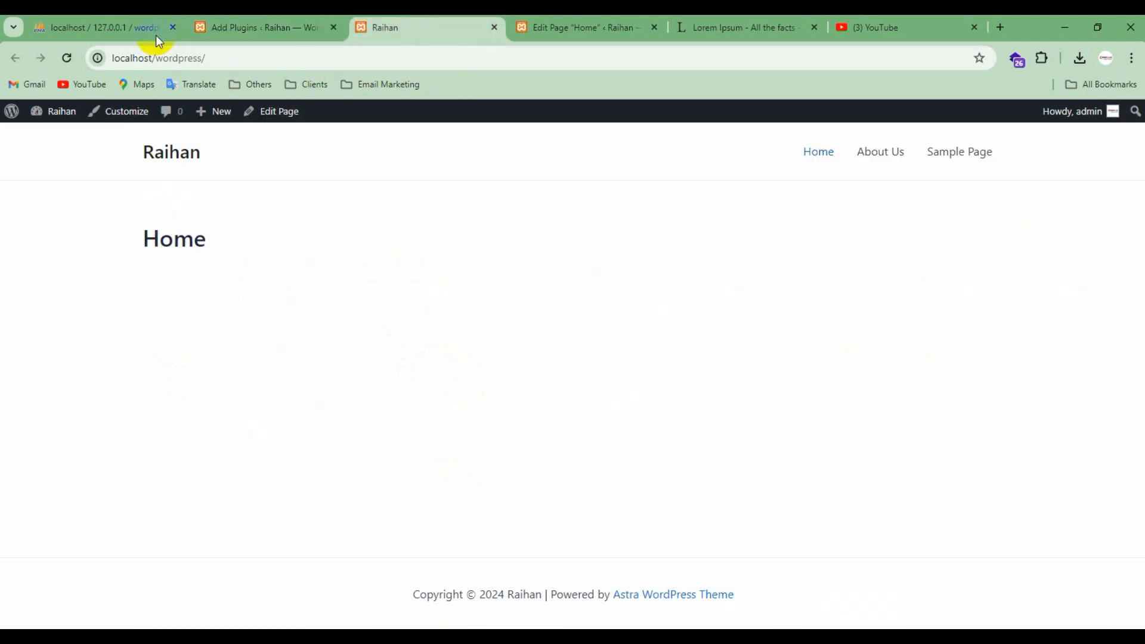
{"action": "left_click", "coordinate": [67, 58]}
{"action": "left_click", "coordinate": [260, 53]}
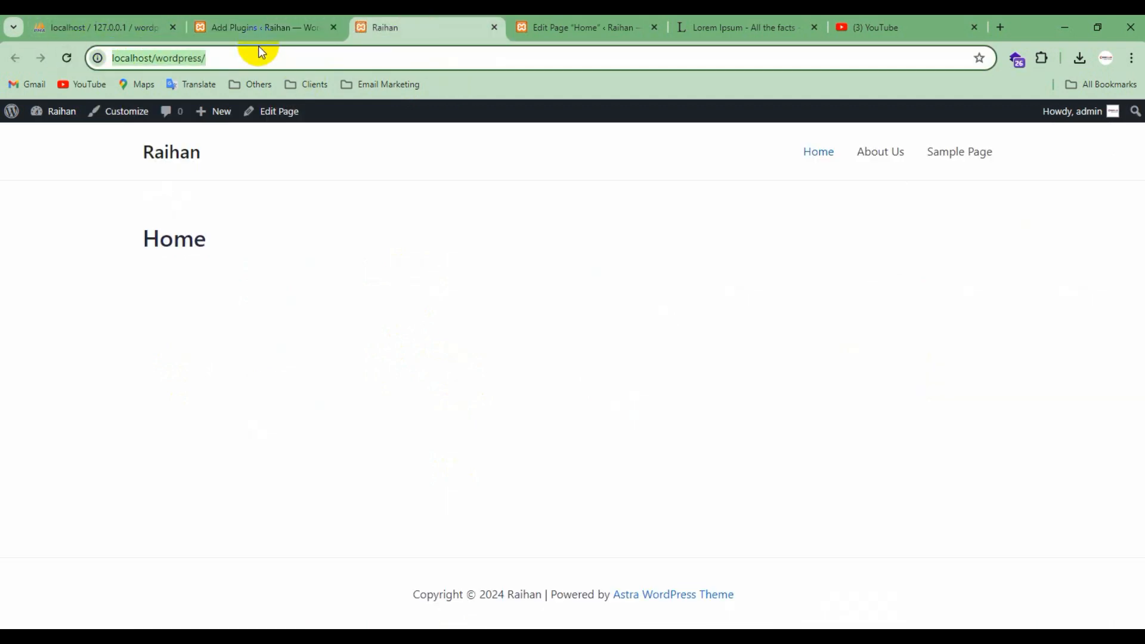
{"action": "left_click", "coordinate": [239, 34]}
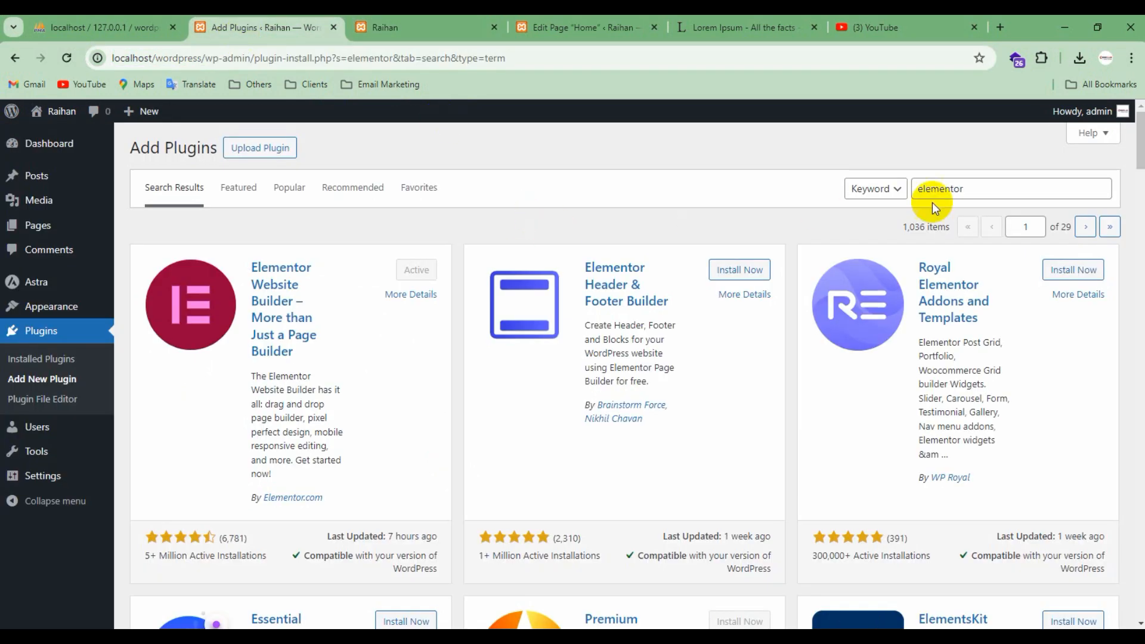
{"action": "left_click_drag", "start_coordinate": [974, 189], "coordinate": [895, 188]}
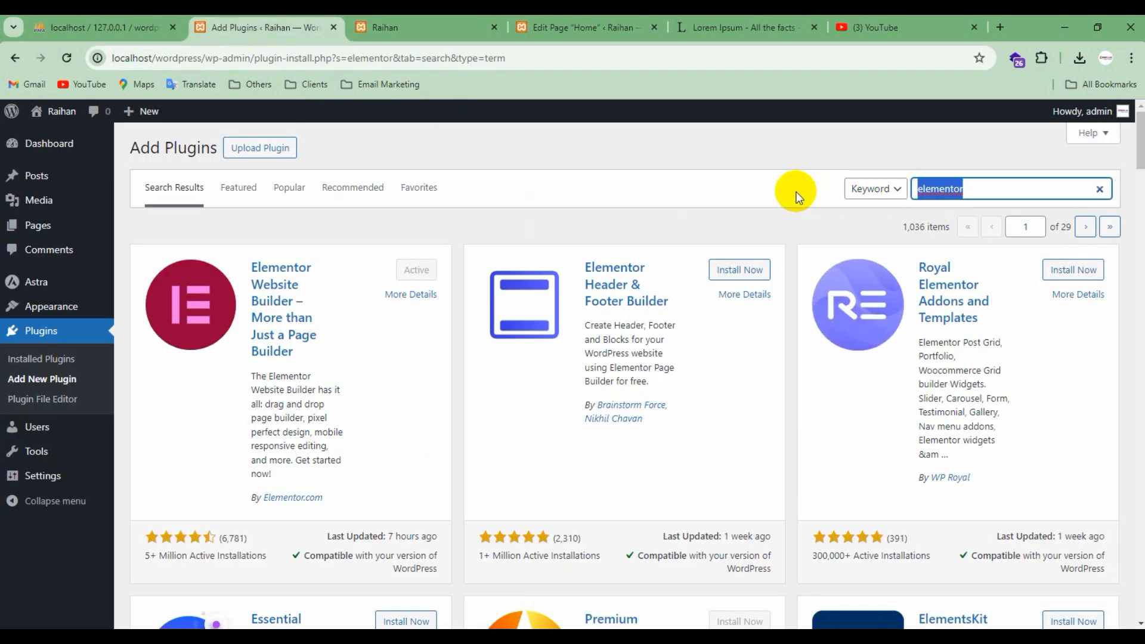
Step: Open the list of all pages and open the Home page for editing in a new browser tab
{"action": "mouse_move", "coordinate": [37, 225]}
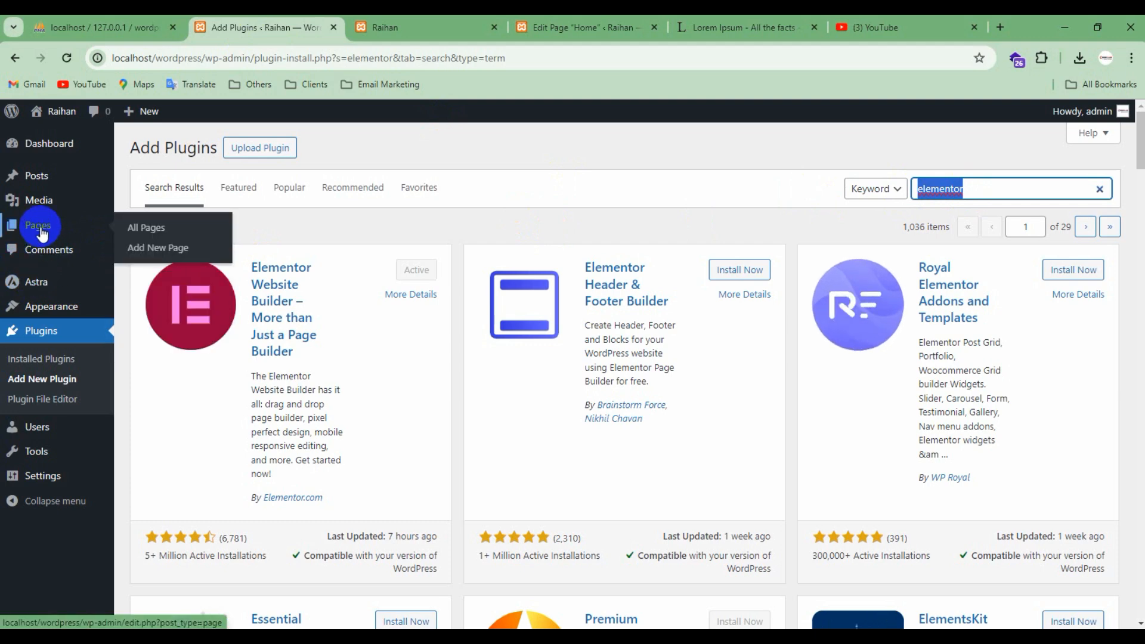
{"action": "left_click", "coordinate": [142, 233]}
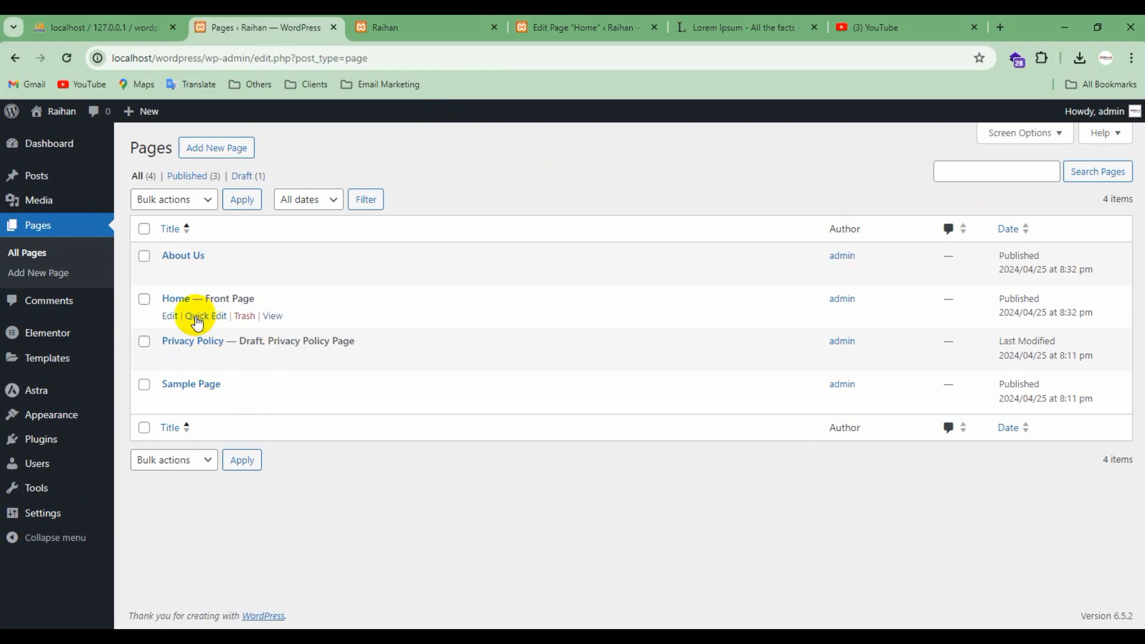
{"action": "right_click", "coordinate": [174, 323]}
{"action": "left_click", "coordinate": [198, 331]}
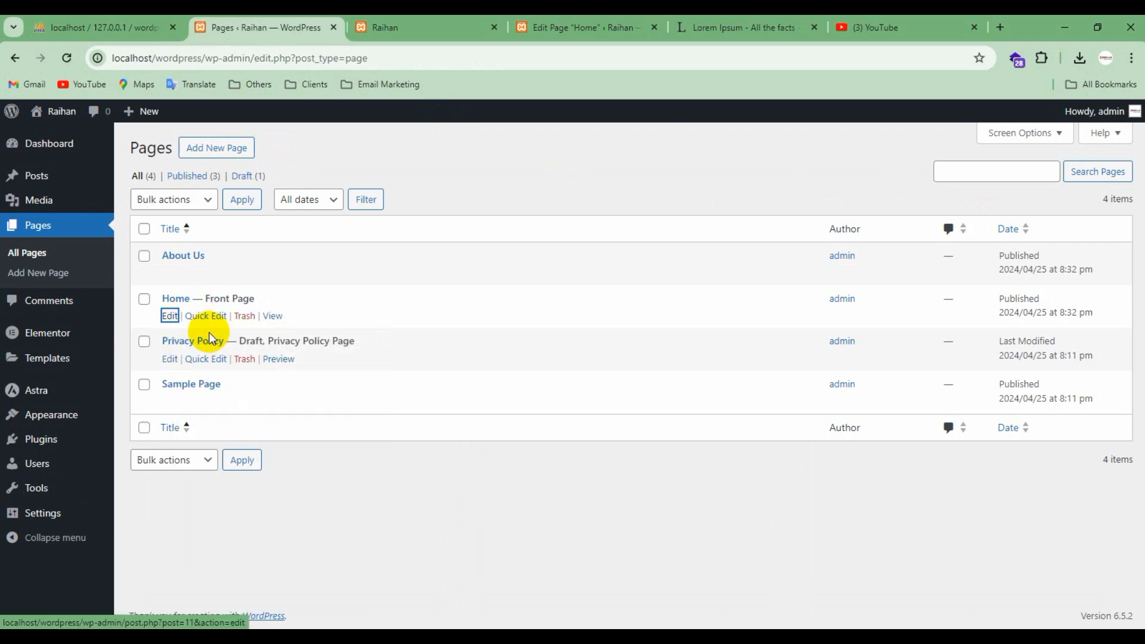
{"action": "left_click", "coordinate": [360, 27]}
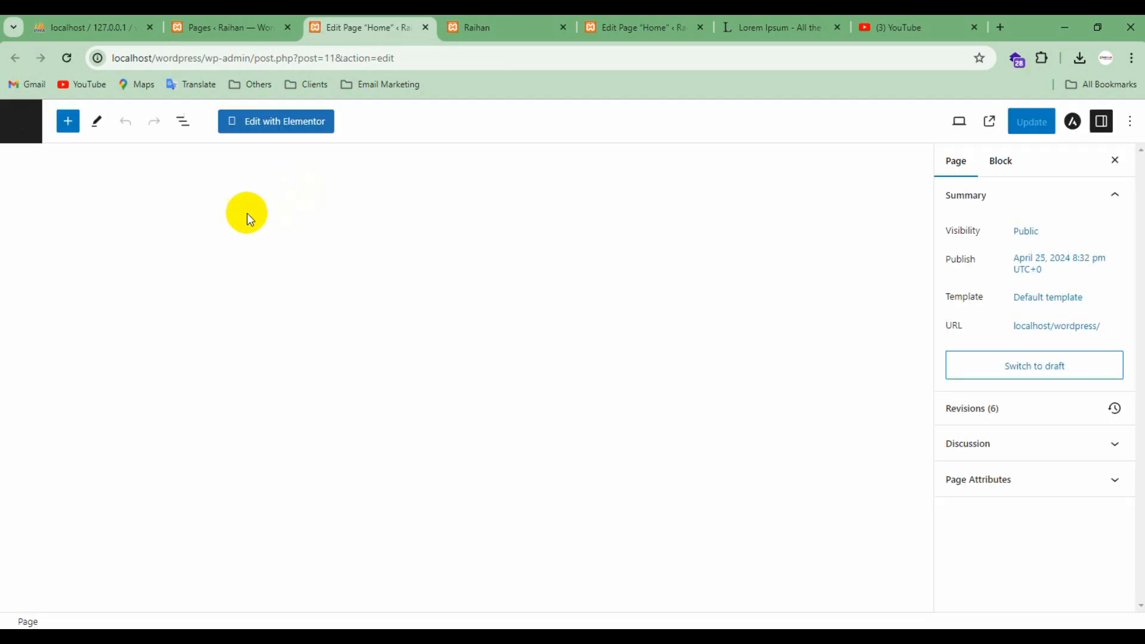
Step: Set the Home page's template to Elementor Full Width and update the page
{"action": "left_click", "coordinate": [1048, 296]}
{"action": "left_click", "coordinate": [992, 412]}
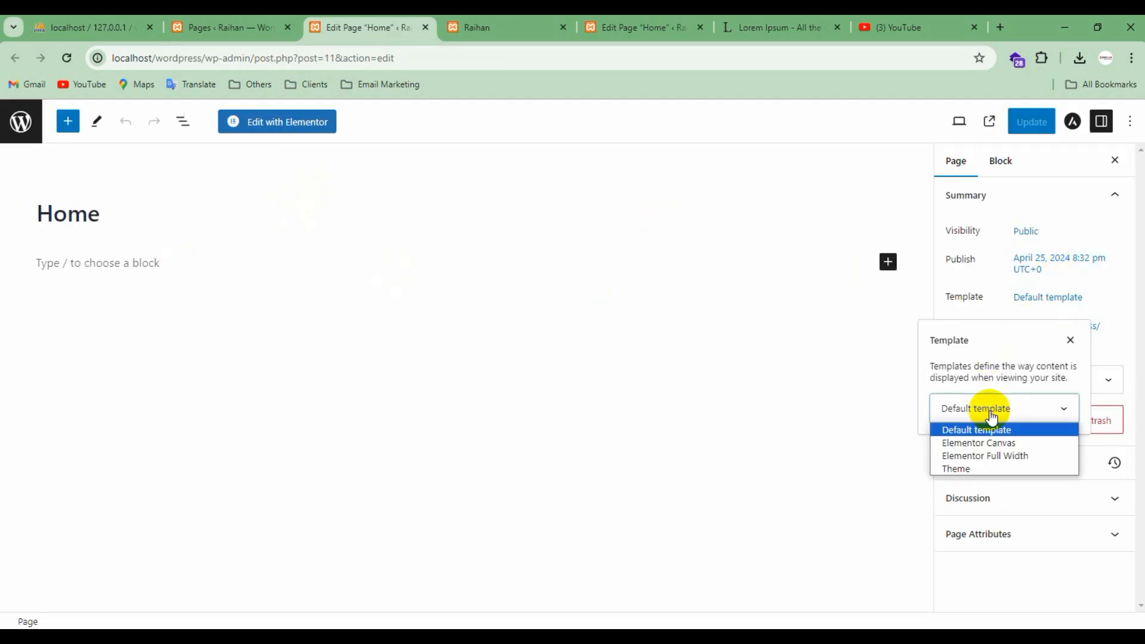
{"action": "left_click", "coordinate": [982, 456]}
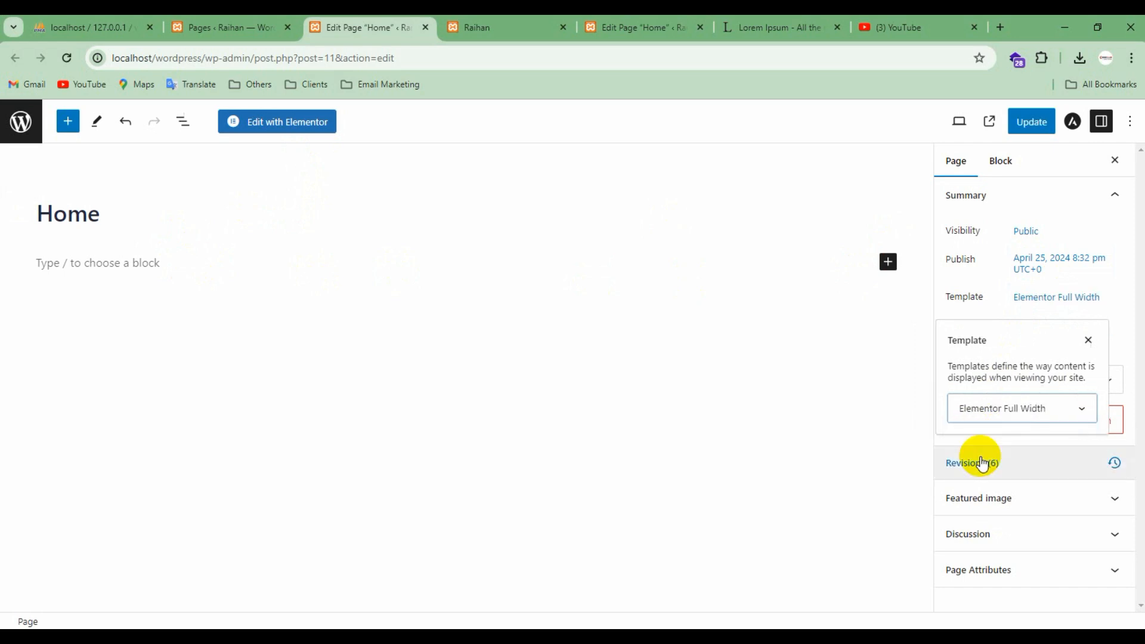
{"action": "left_click", "coordinate": [975, 315]}
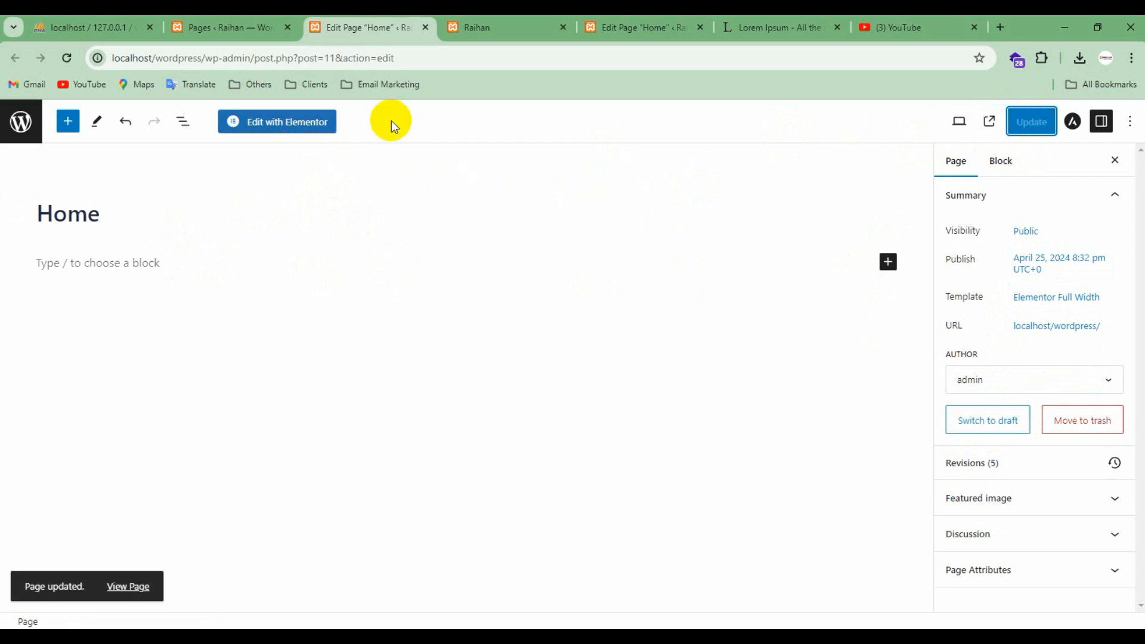
Step: Open the Home page in the Elementor editor, dismiss the Elementor AI introduction and close the Navigator
{"action": "left_click", "coordinate": [299, 127]}
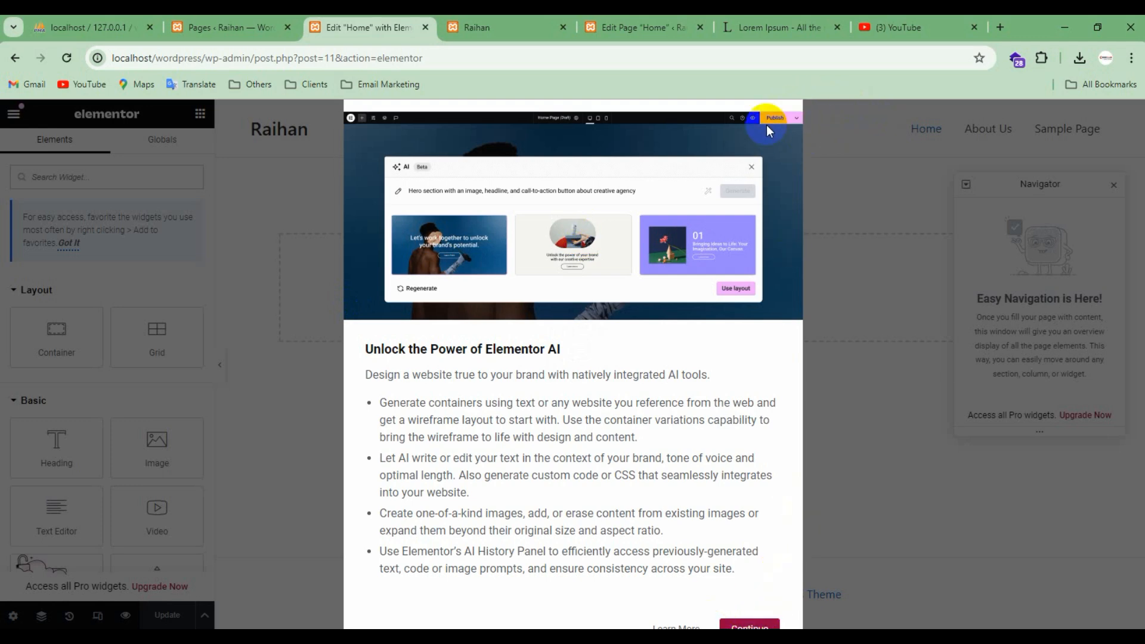
{"action": "left_click", "coordinate": [751, 625]}
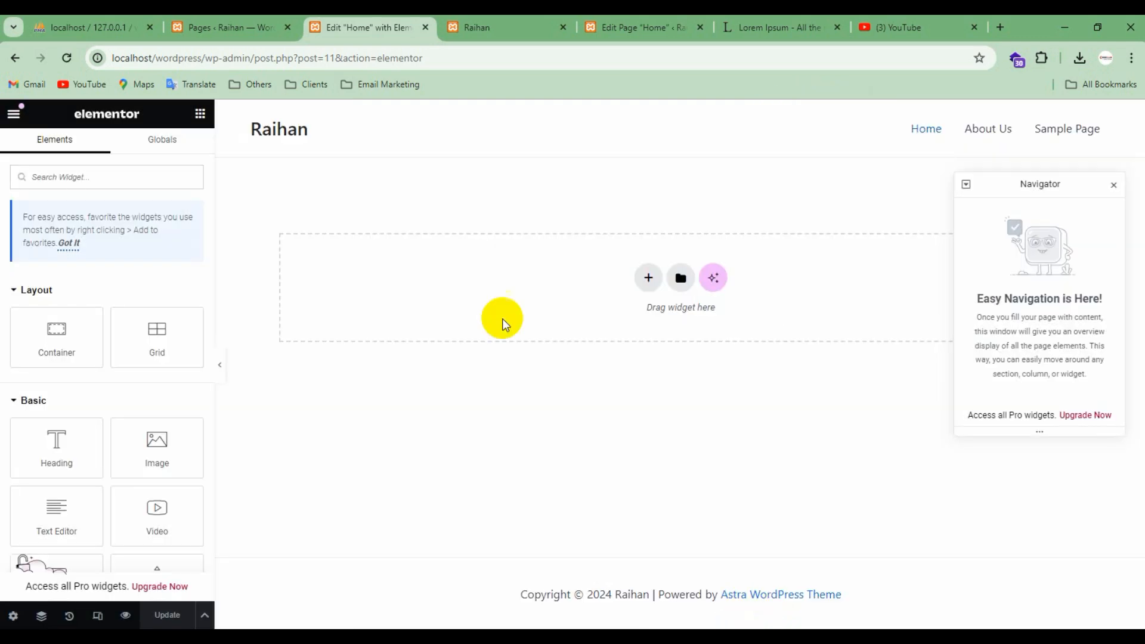
{"action": "left_click", "coordinate": [1114, 185]}
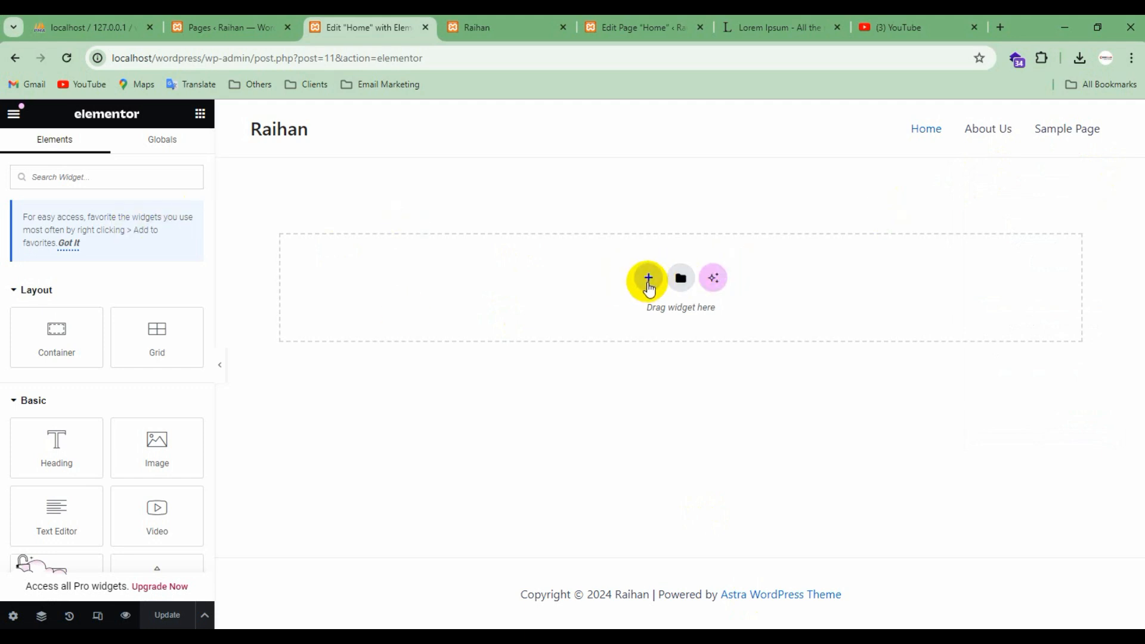
Step: Examine the available Elementor widgets, from the Layout and Basic groups through the Pro widgets to General
{"action": "scroll", "coordinate": [102, 384], "scroll_direction": "down", "scroll_amount": 12}
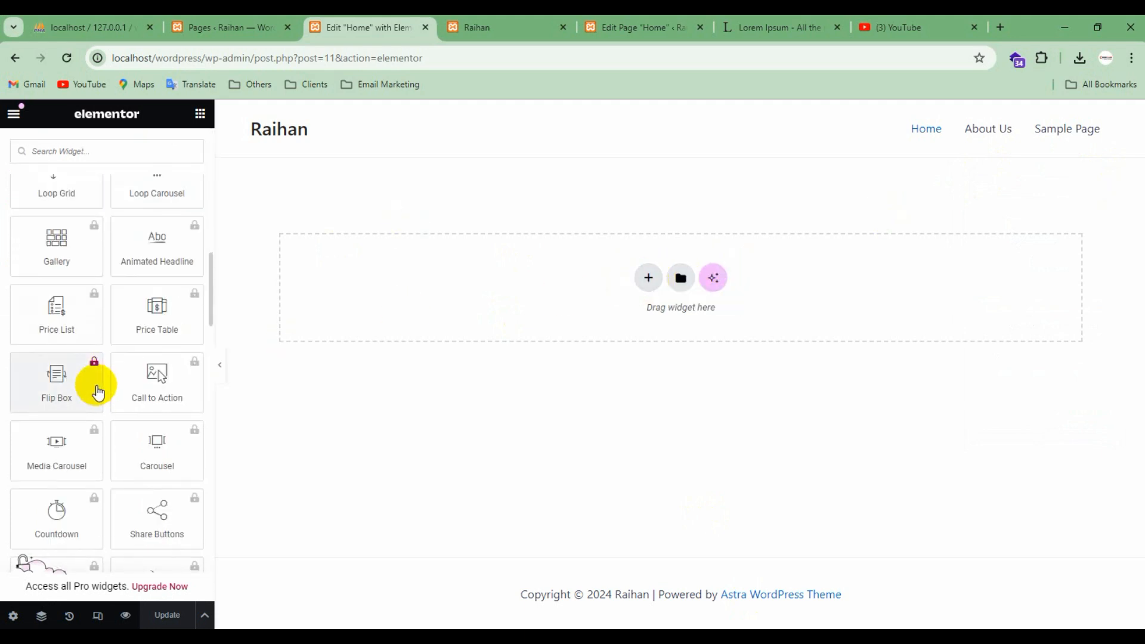
{"action": "scroll", "coordinate": [95, 388], "scroll_direction": "up", "scroll_amount": 6}
{"action": "scroll", "coordinate": [100, 376], "scroll_direction": "up", "scroll_amount": 5}
{"action": "scroll", "coordinate": [100, 373], "scroll_direction": "down", "scroll_amount": 12}
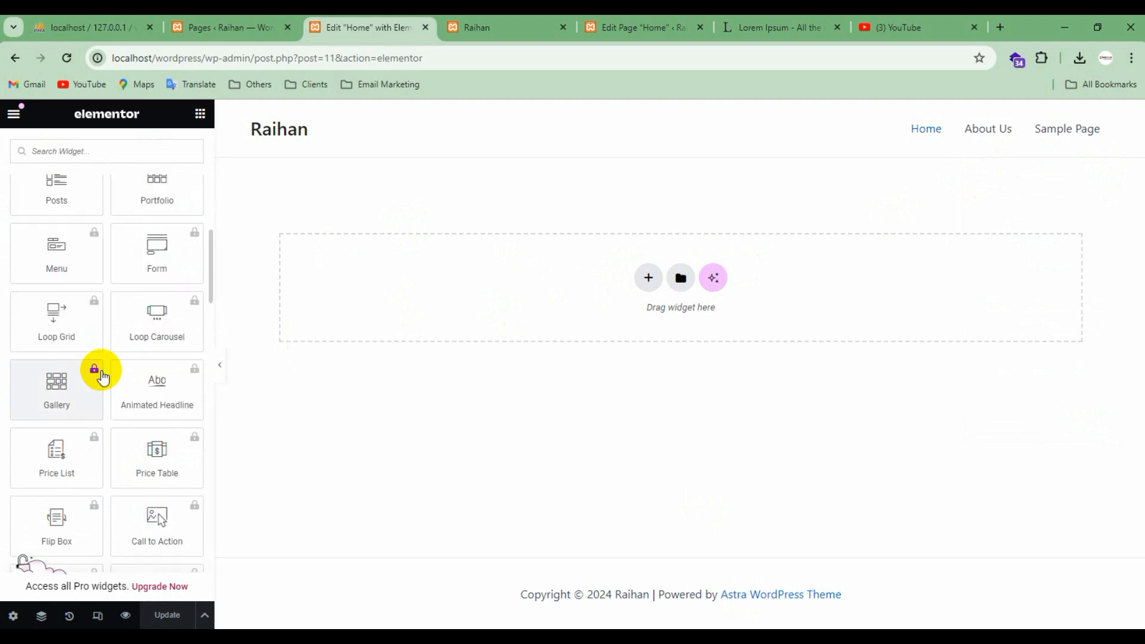
{"action": "scroll", "coordinate": [102, 375], "scroll_direction": "down", "scroll_amount": 14}
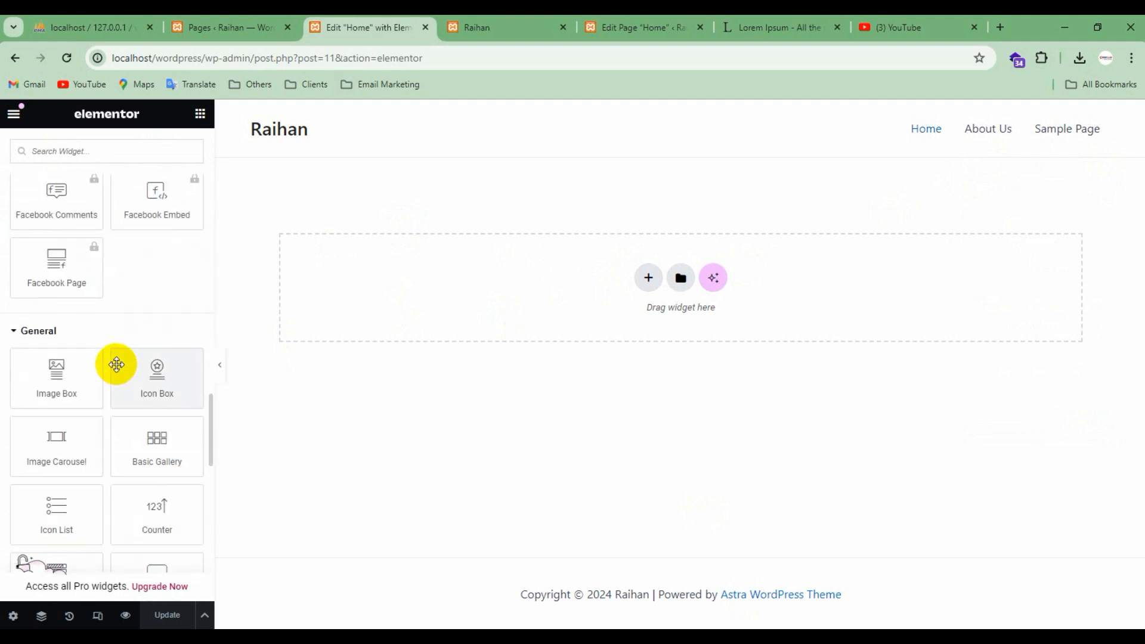
{"action": "scroll", "coordinate": [116, 367], "scroll_direction": "up", "scroll_amount": 8}
{"action": "scroll", "coordinate": [120, 346], "scroll_direction": "up", "scroll_amount": 10}
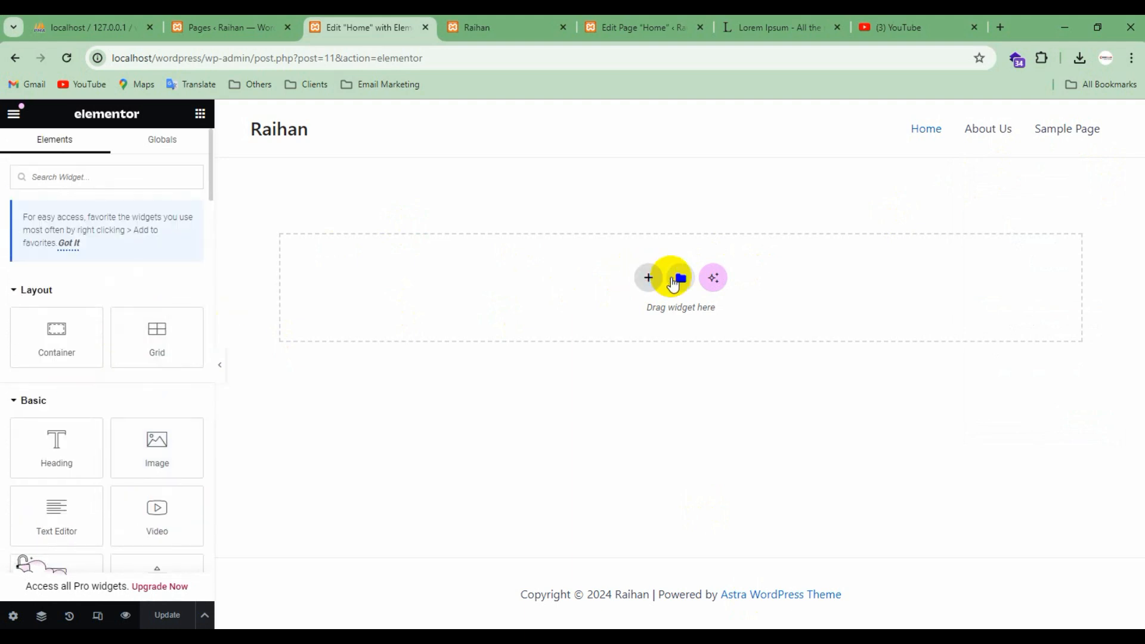
Step: Add a single-column Flexbox container with downward direction to the Home page and return to the widget list
{"action": "left_click", "coordinate": [650, 279]}
{"action": "left_click", "coordinate": [632, 329]}
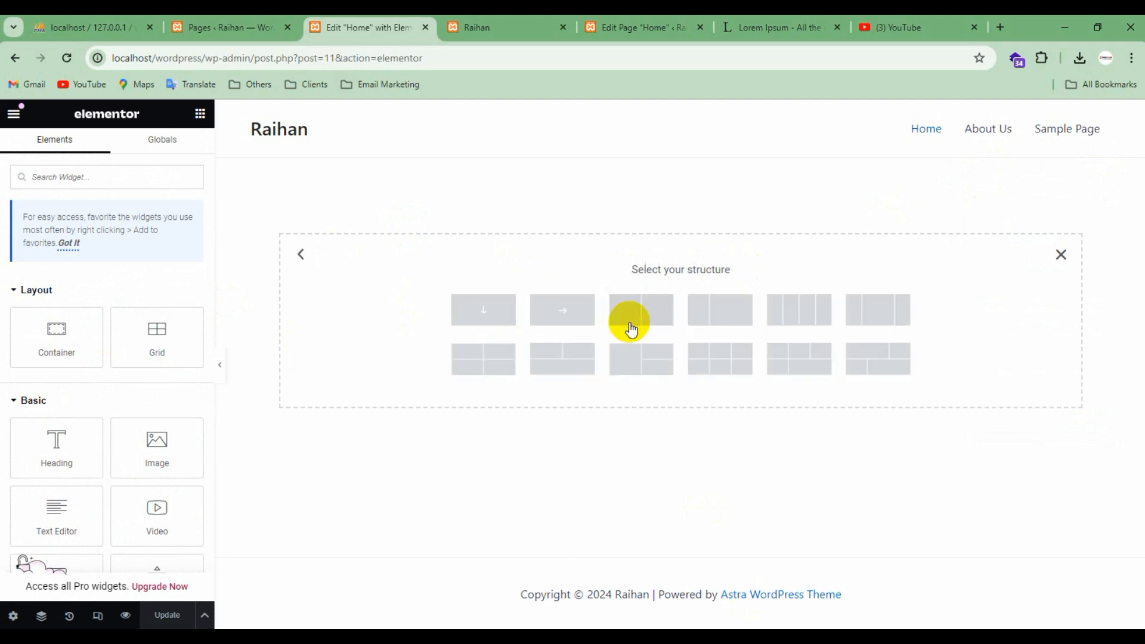
{"action": "left_click", "coordinate": [493, 307]}
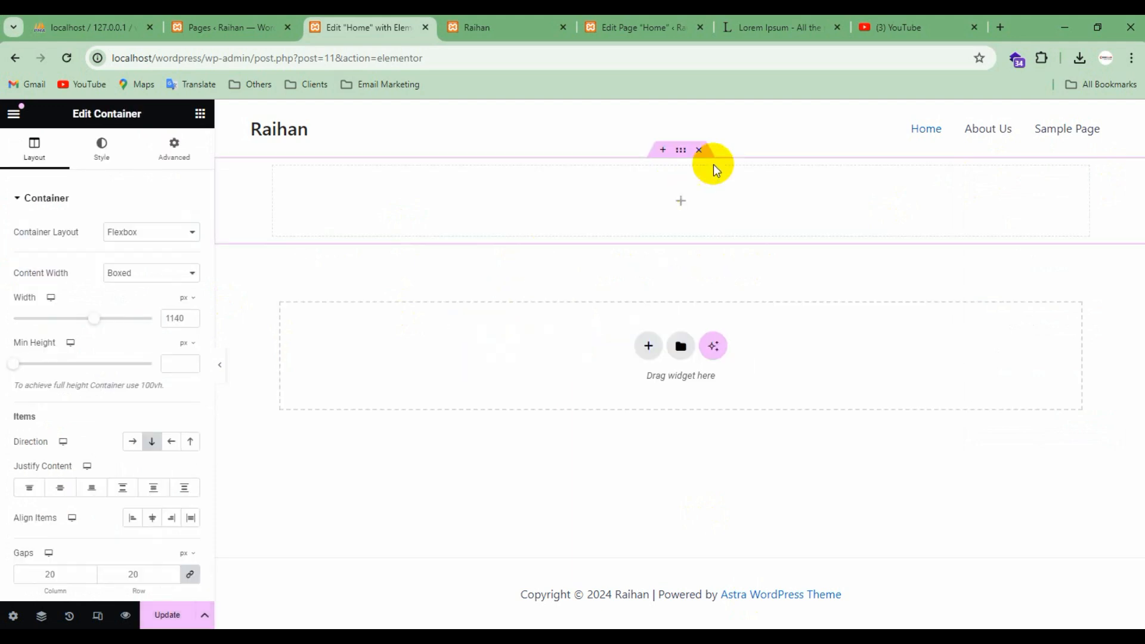
{"action": "left_click", "coordinate": [201, 115]}
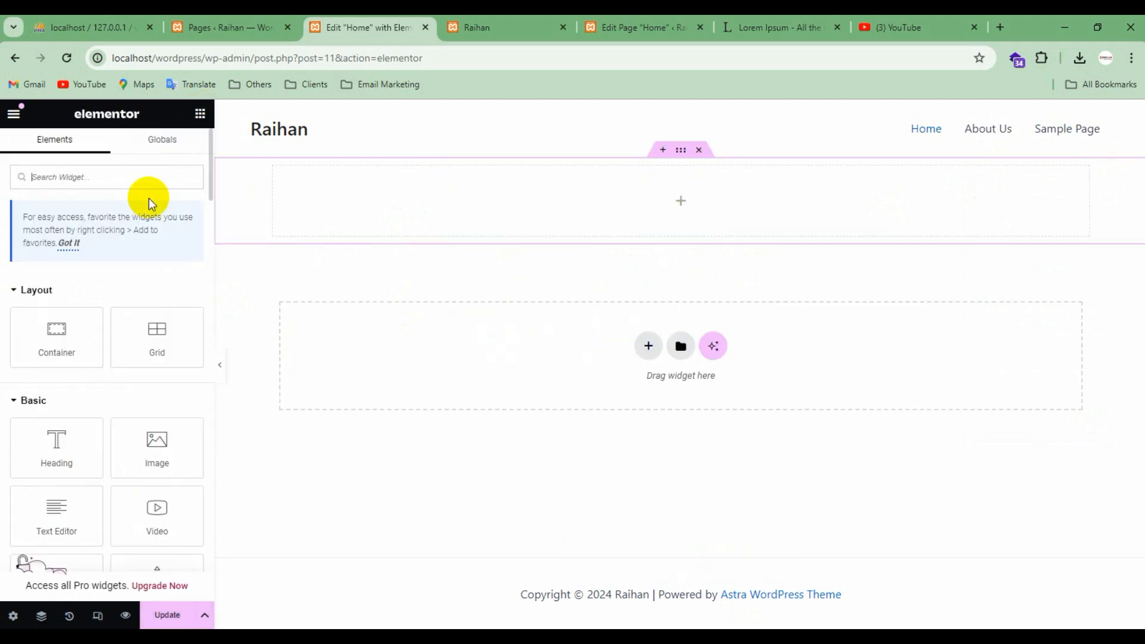
{"action": "mouse_move", "coordinate": [158, 451]}
{"action": "left_mouse_down"}
{"action": "mouse_move", "coordinate": [647, 215]}
{"action": "mouse_move", "coordinate": [209, 316]}
{"action": "mouse_move", "coordinate": [172, 441]}
{"action": "left_mouse_up"}
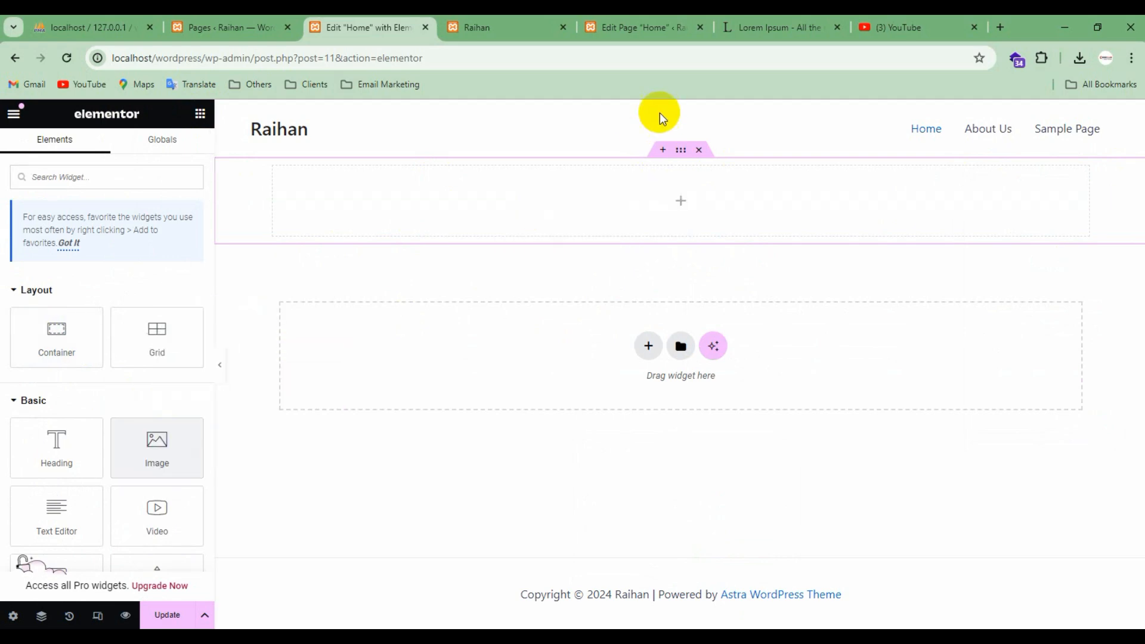
Step: Select the new container and set its minimum height to 600 px
{"action": "left_click", "coordinate": [681, 150]}
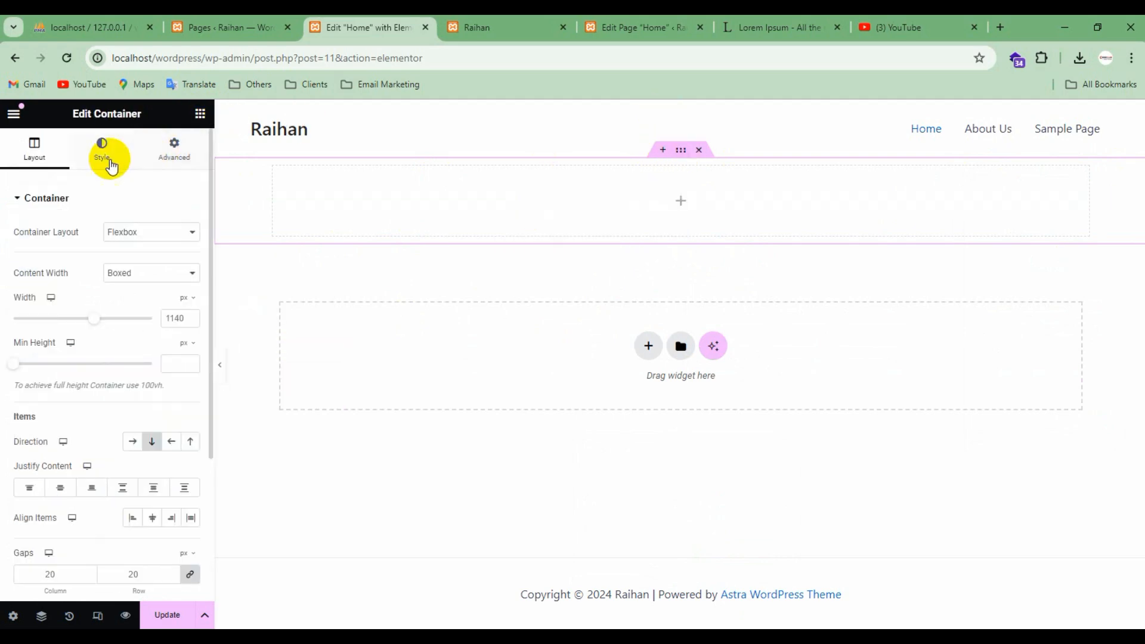
{"action": "left_click", "coordinate": [104, 158]}
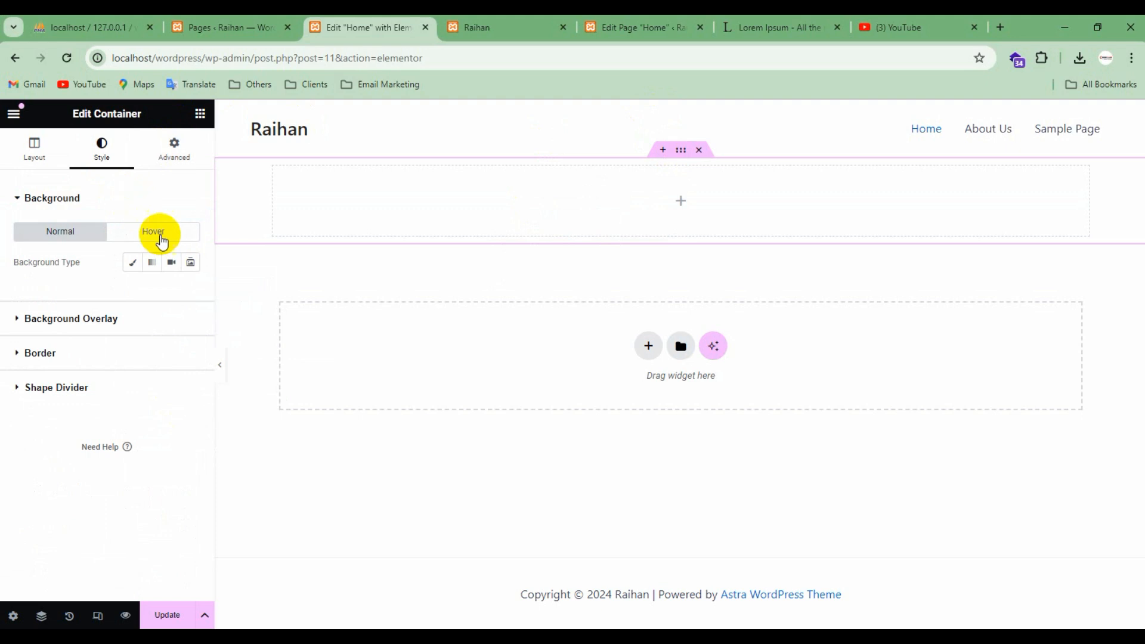
{"action": "left_click", "coordinate": [13, 156]}
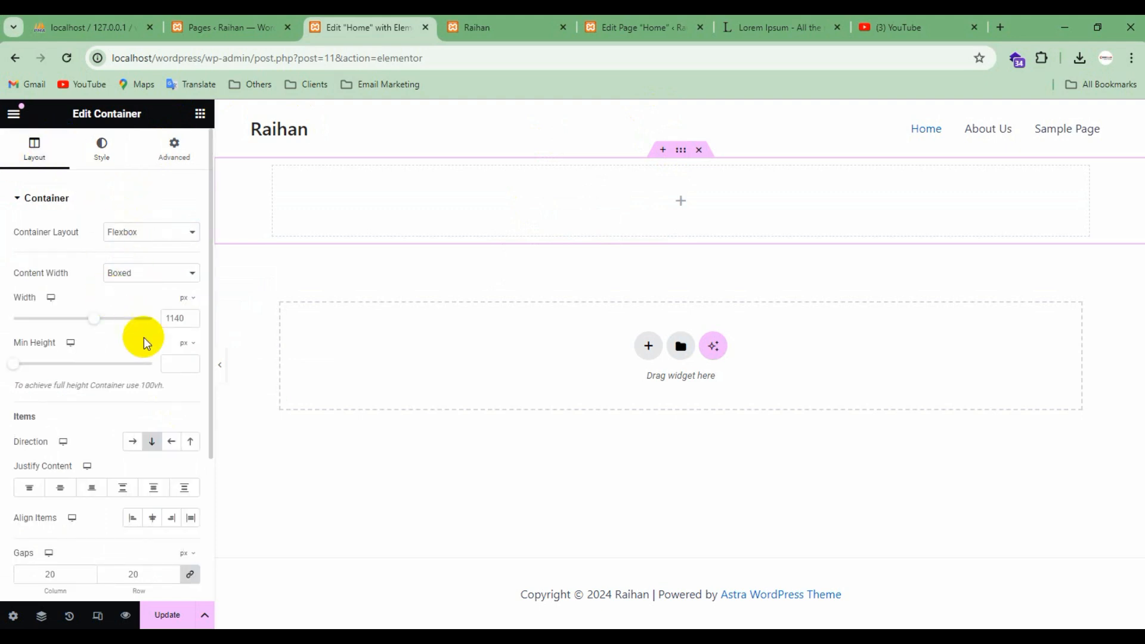
{"action": "left_click", "coordinate": [174, 363]}
{"action": "type", "text": "600"}
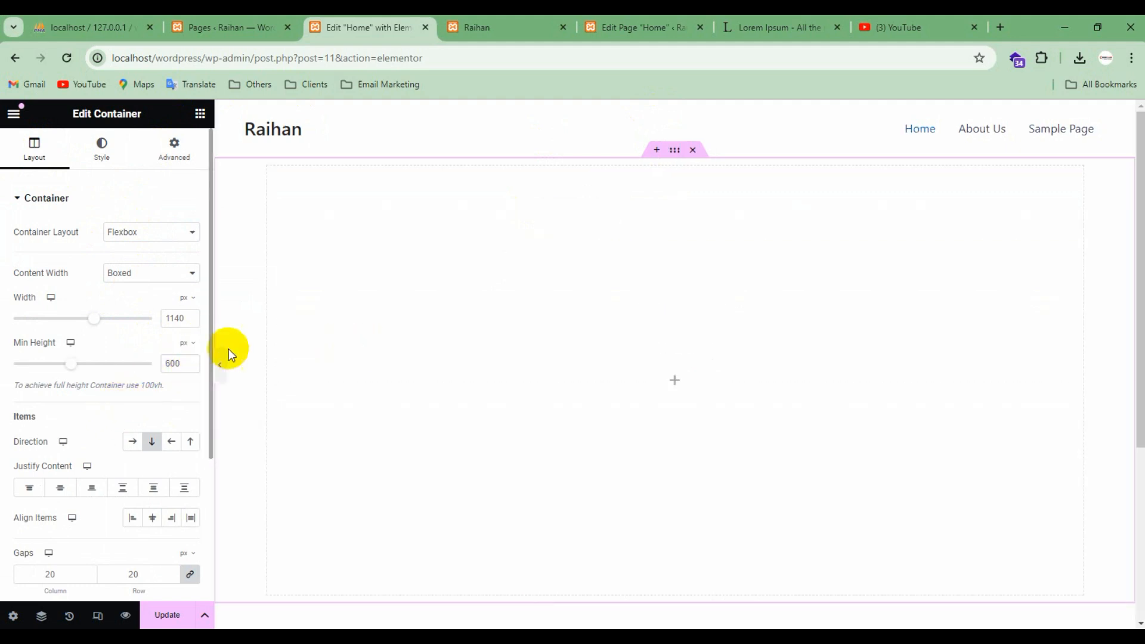
Step: Give the container a Classic background in the global Accent green color
{"action": "left_click", "coordinate": [99, 155]}
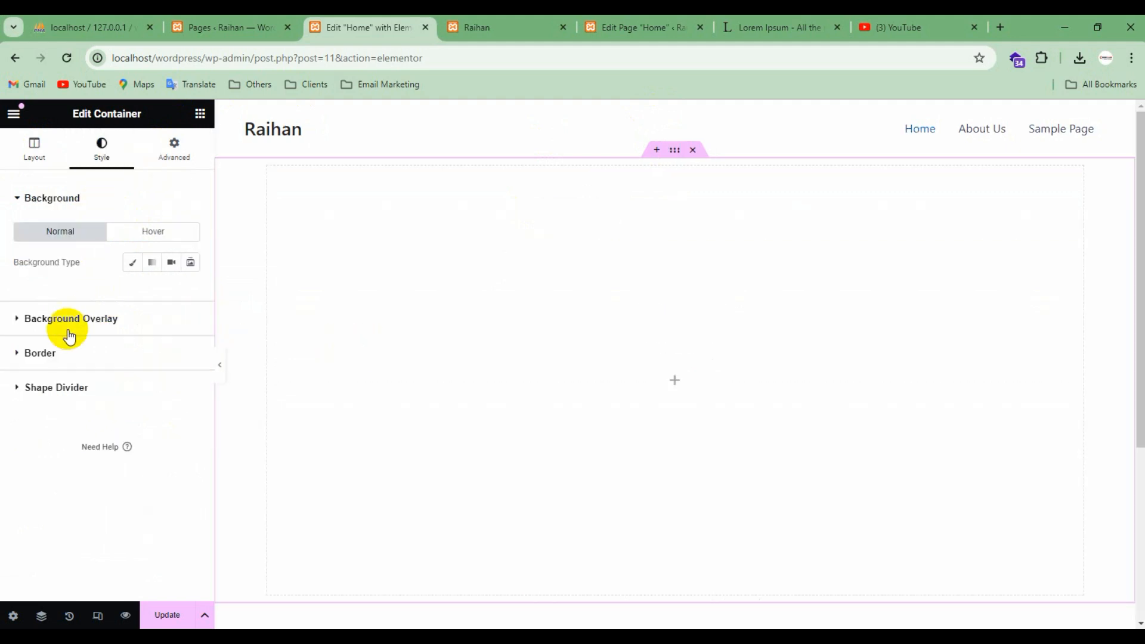
{"action": "left_click", "coordinate": [132, 263]}
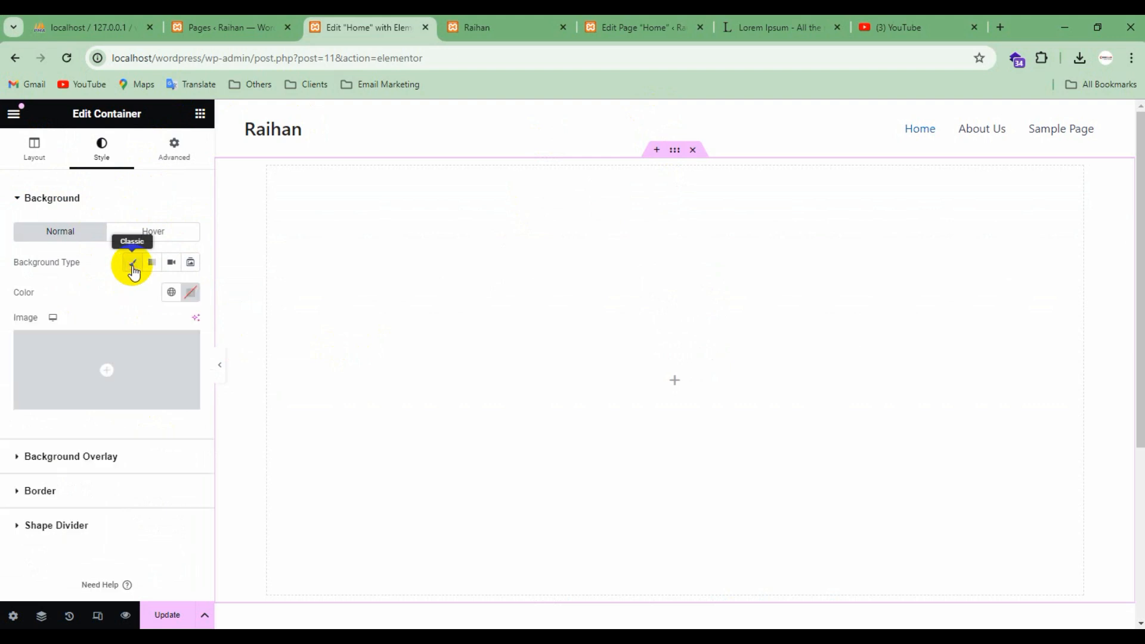
{"action": "left_click", "coordinate": [171, 292]}
{"action": "left_click", "coordinate": [62, 446]}
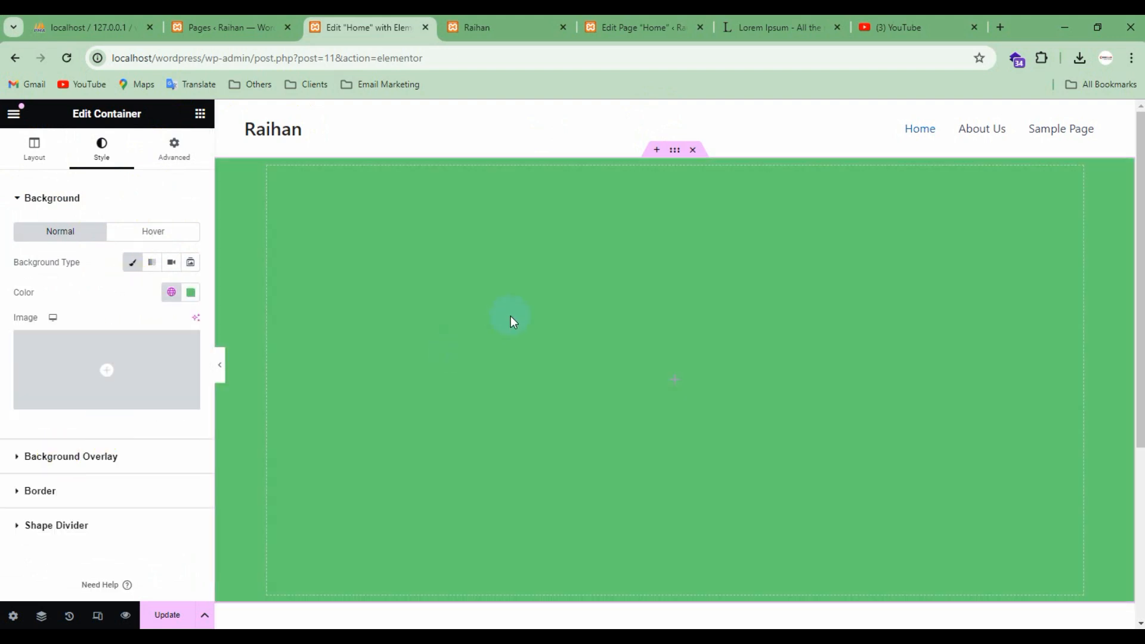
{"action": "scroll", "coordinate": [477, 304], "scroll_direction": "down", "scroll_amount": 2}
{"action": "scroll", "coordinate": [466, 299], "scroll_direction": "up", "scroll_amount": 2}
Step: Add a Heading widget to the green container and set its text color to the white global color
{"action": "left_click", "coordinate": [202, 115]}
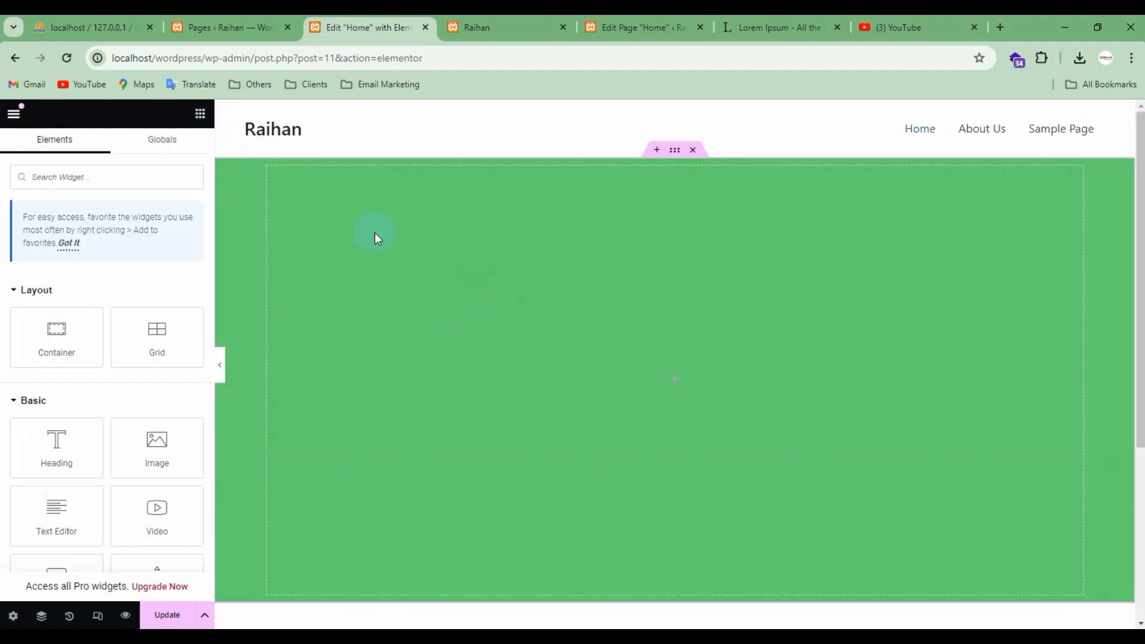
{"action": "left_click_drag", "start_coordinate": [69, 455], "coordinate": [368, 291]}
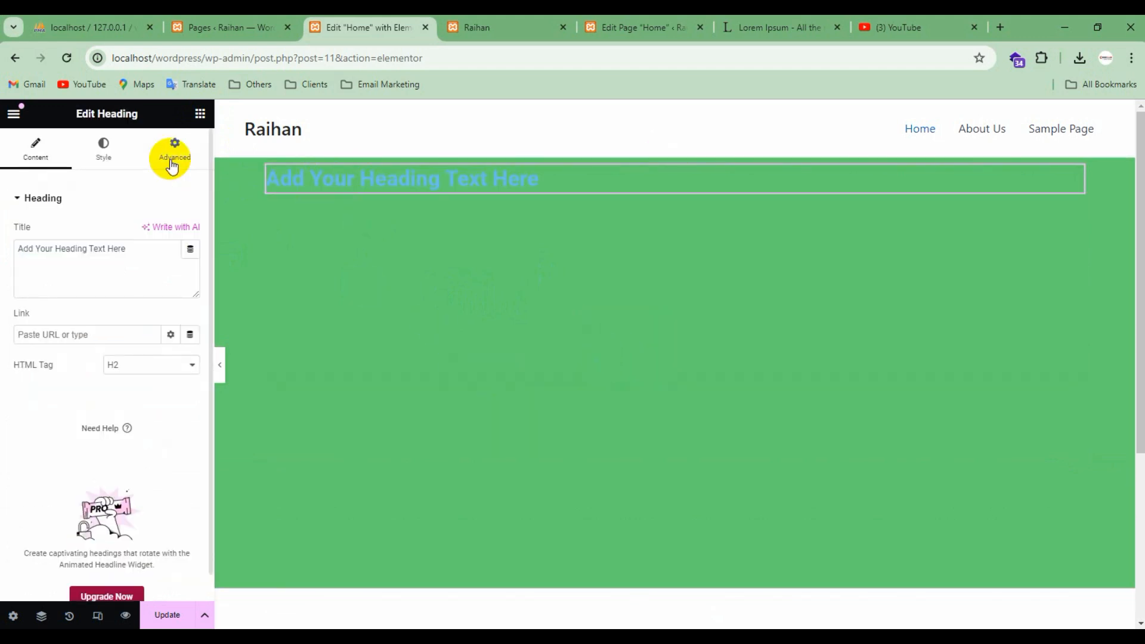
{"action": "left_click", "coordinate": [109, 149]}
{"action": "left_click", "coordinate": [171, 263]}
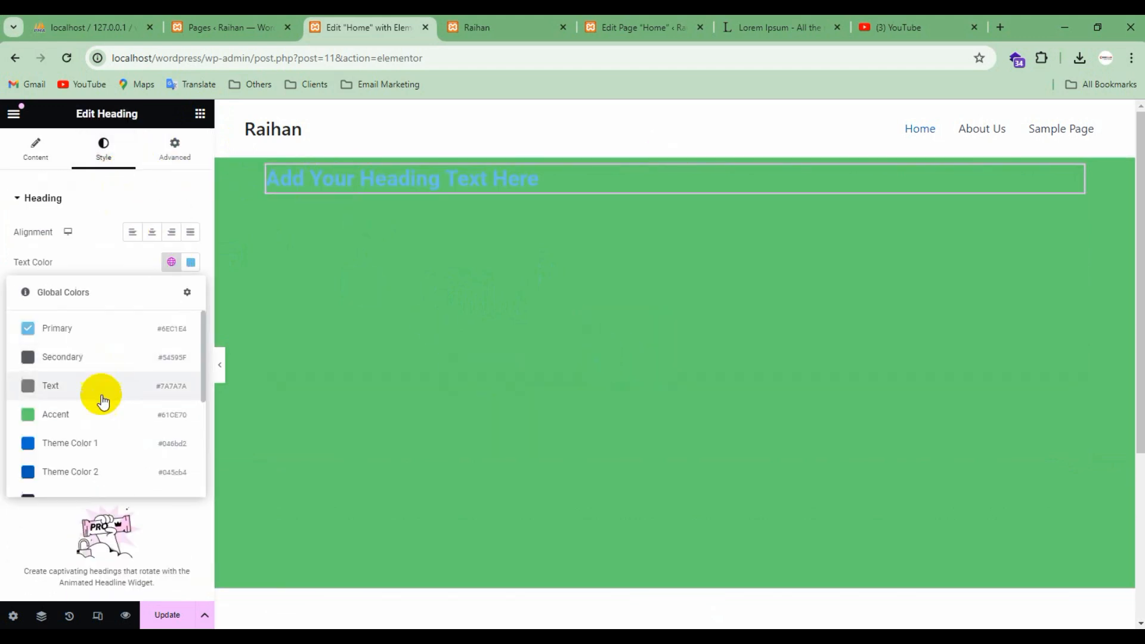
{"action": "scroll", "coordinate": [90, 412], "scroll_direction": "down", "scroll_amount": 3}
{"action": "left_click", "coordinate": [77, 394]}
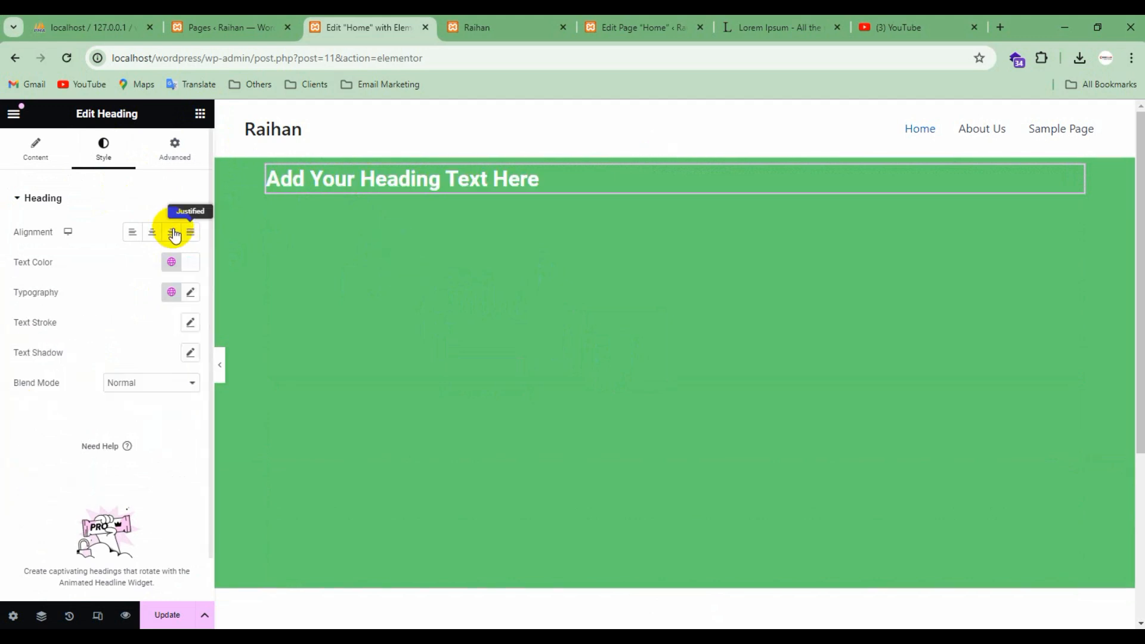
Step: Center the container's contents in both directions by setting Justify Content and Align Items to Center
{"action": "left_click", "coordinate": [677, 151]}
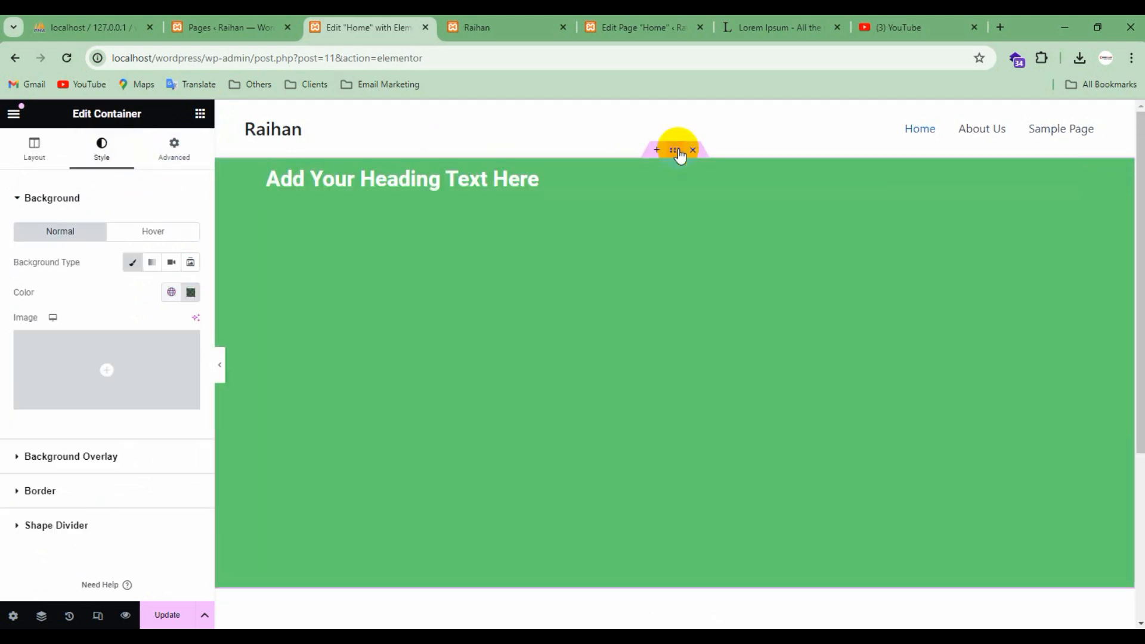
{"action": "left_click", "coordinate": [18, 157]}
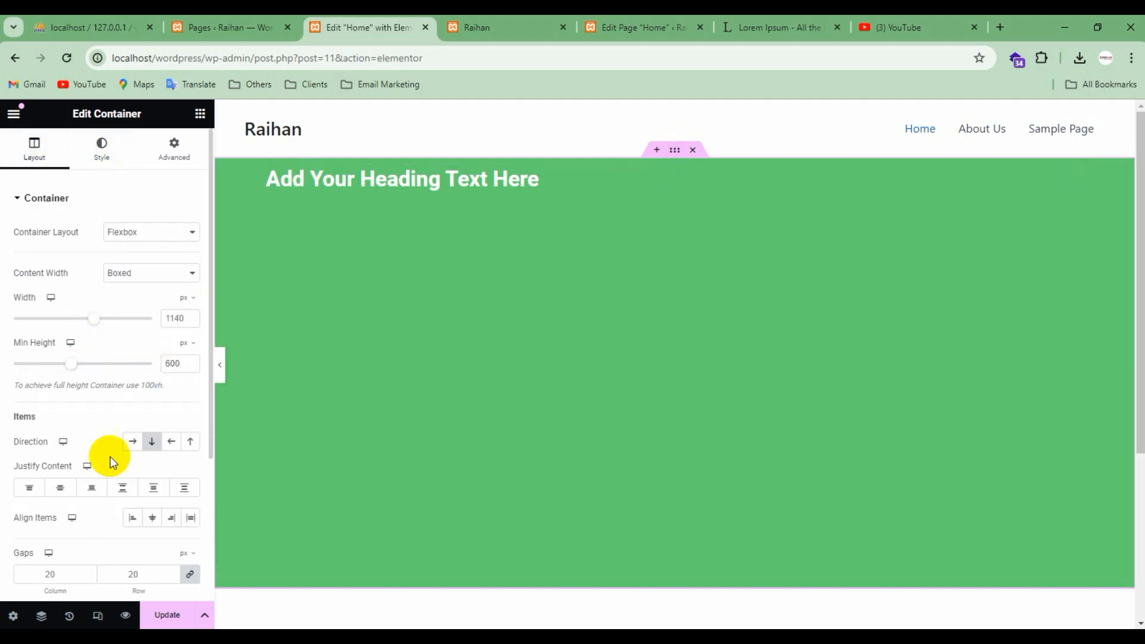
{"action": "left_click", "coordinate": [60, 488]}
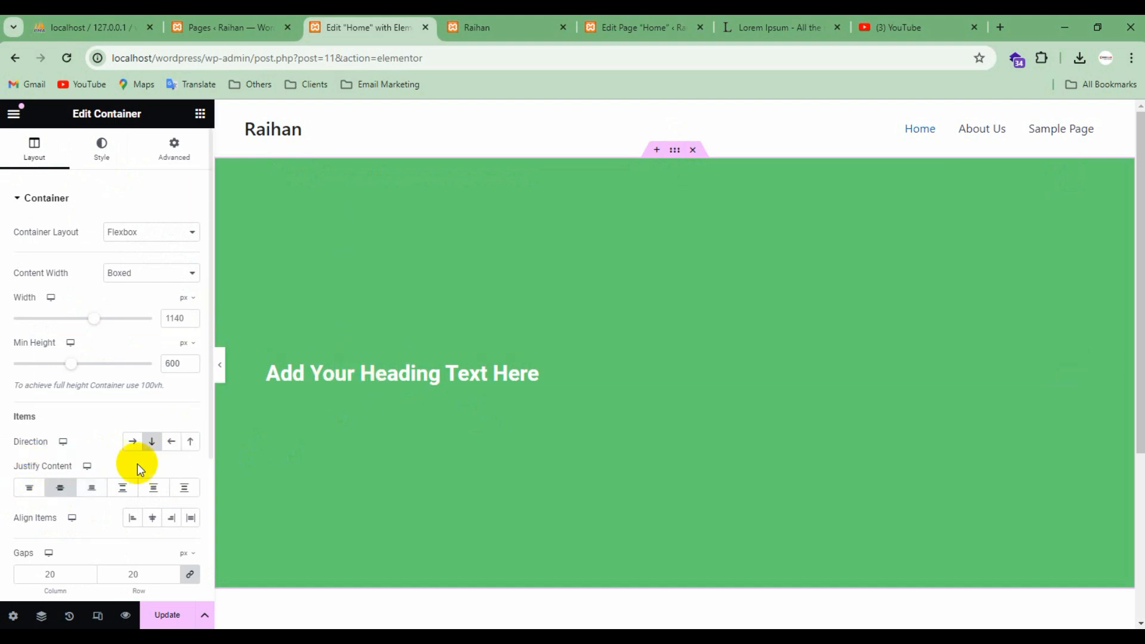
{"action": "left_click", "coordinate": [152, 518]}
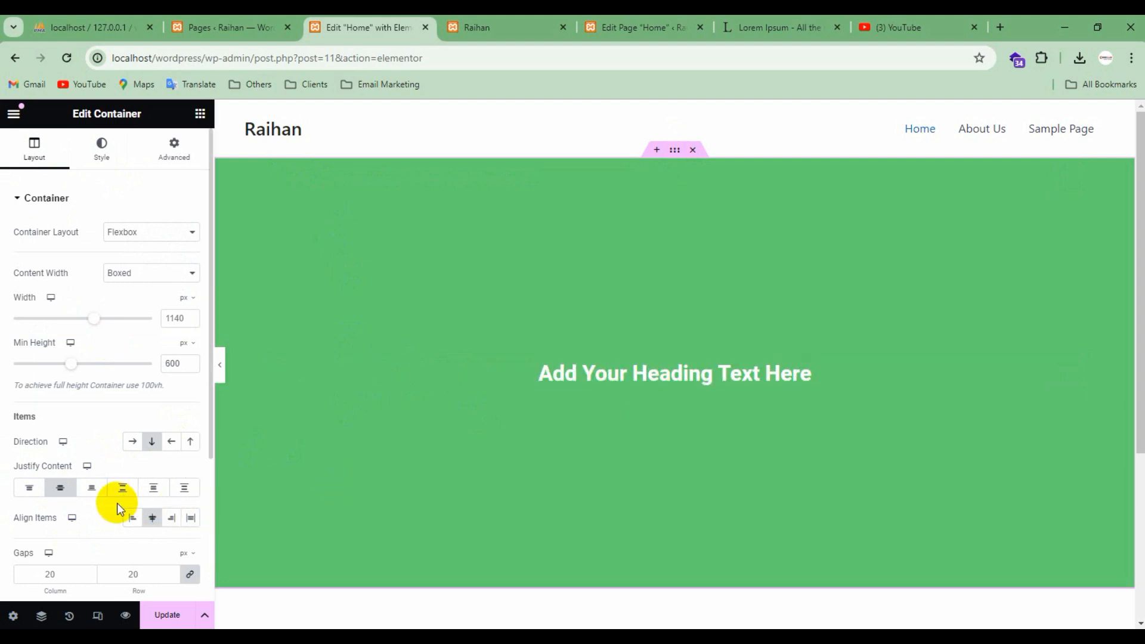
Step: Change the heading's title to "Header Section" and update the page
{"action": "left_click", "coordinate": [689, 377]}
{"action": "left_click", "coordinate": [34, 146]}
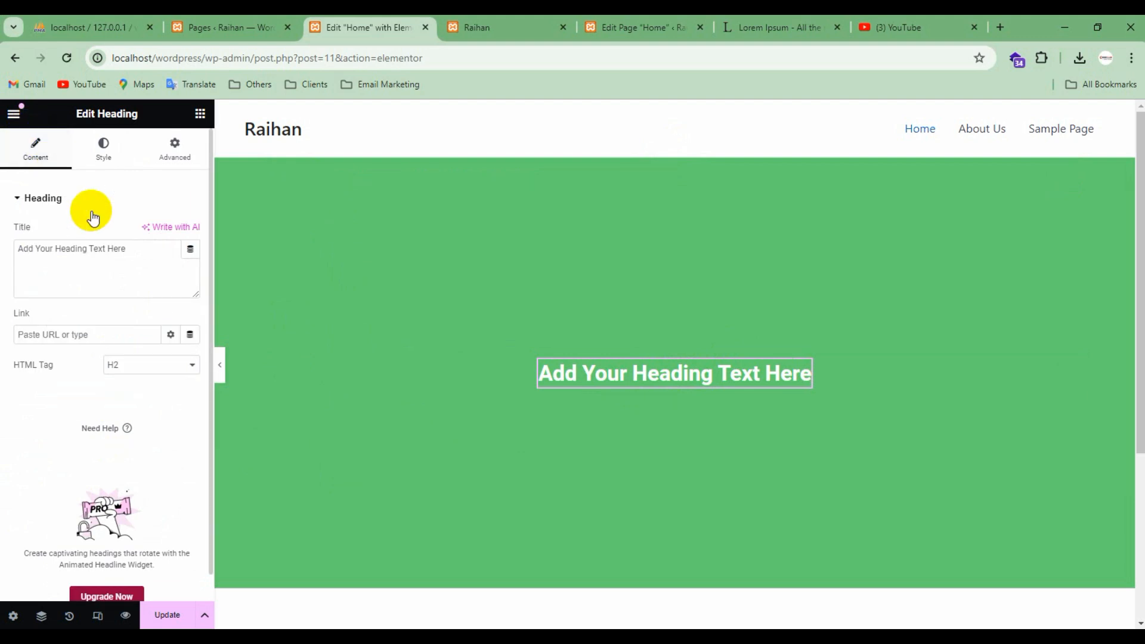
{"action": "triple_click", "coordinate": [141, 249]}
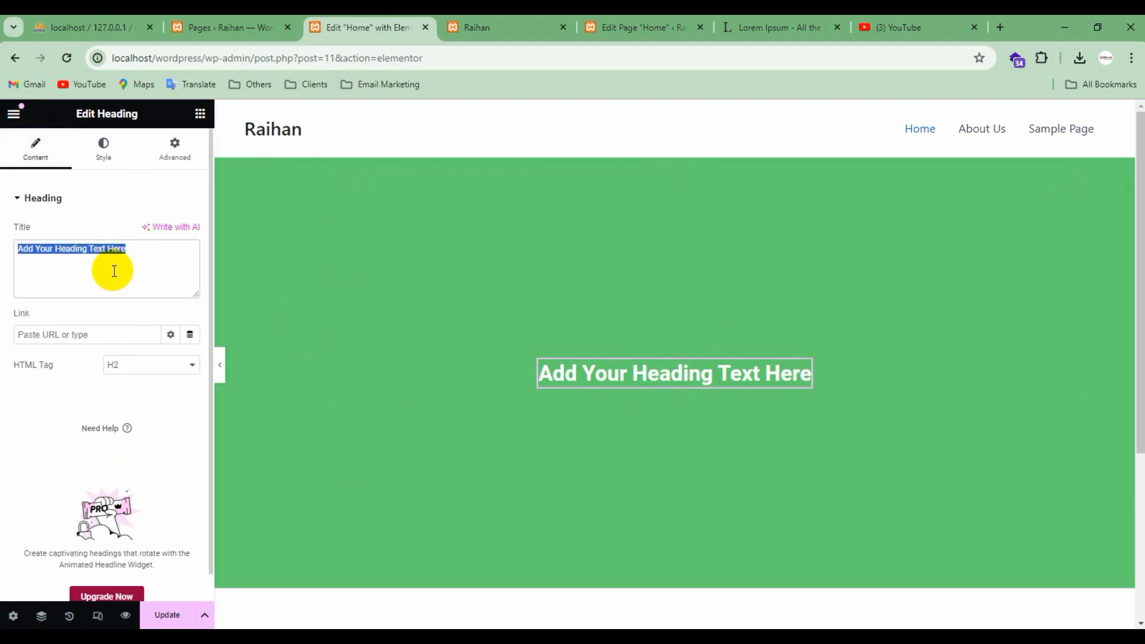
{"action": "type", "text": "M"}
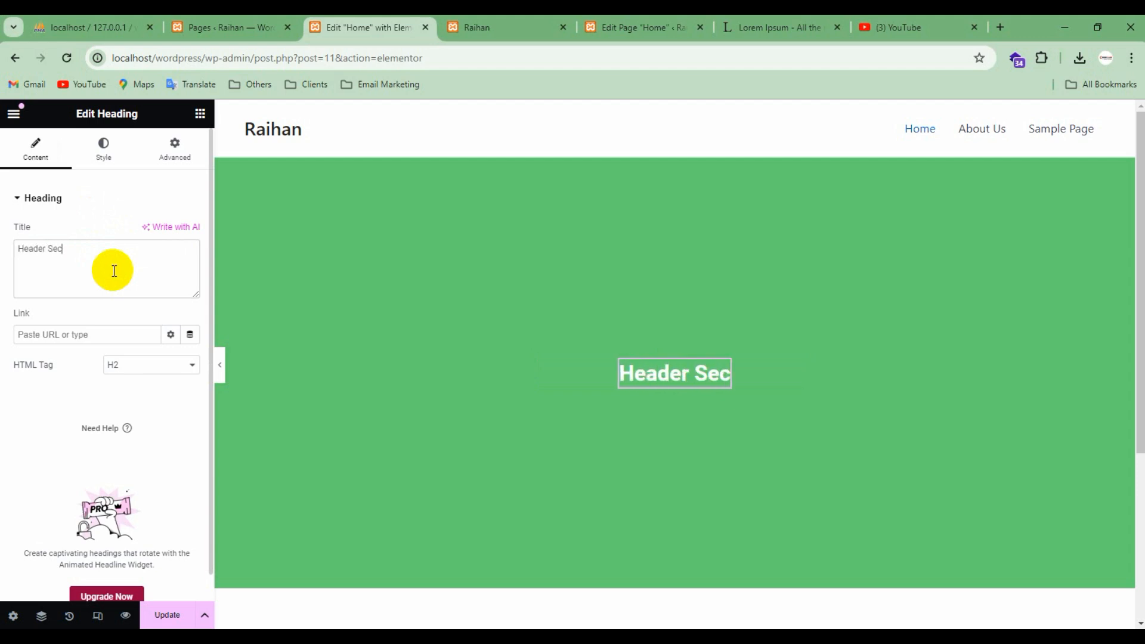
{"action": "type", "text": "eader Section"}
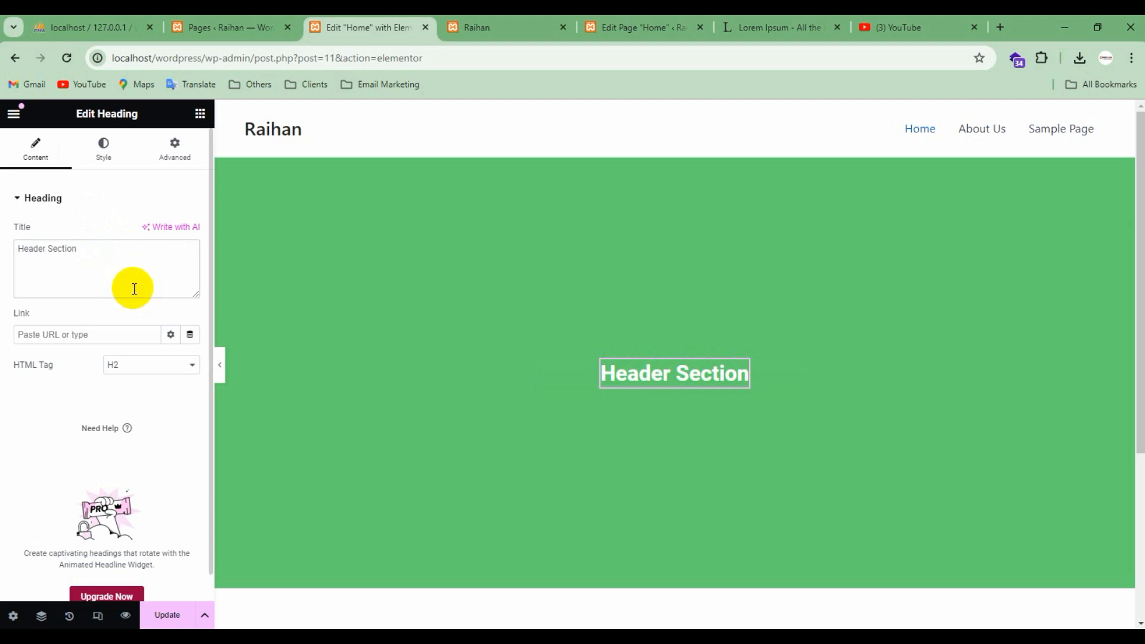
{"action": "left_click", "coordinate": [160, 618]}
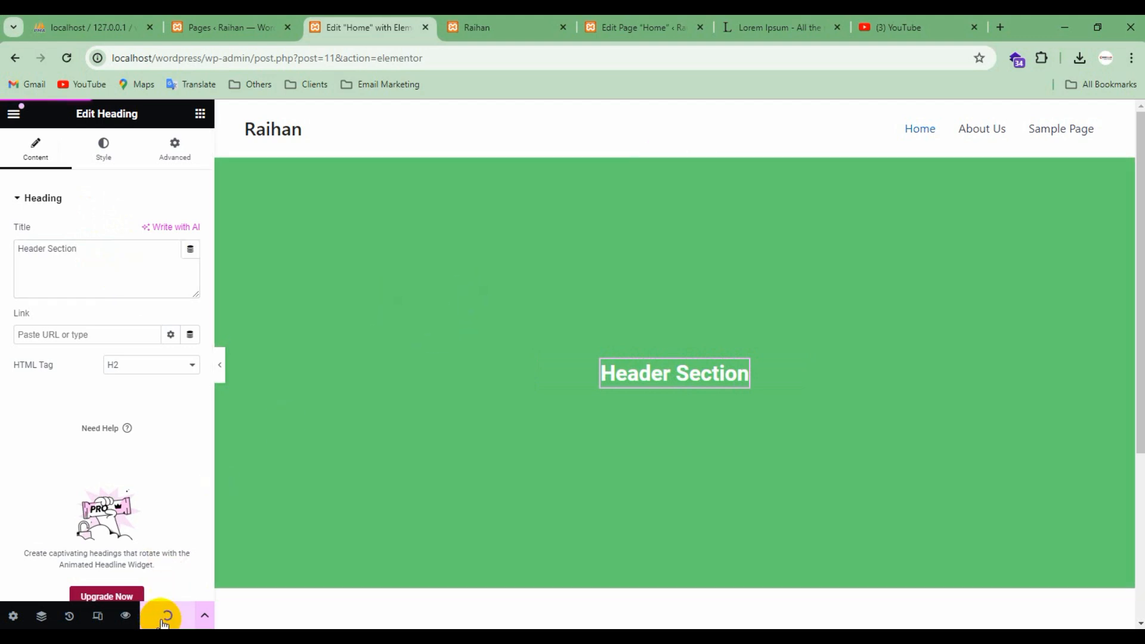
Step: Reload the live site's Home page and examine the published green section and its heading
{"action": "left_click", "coordinate": [487, 27]}
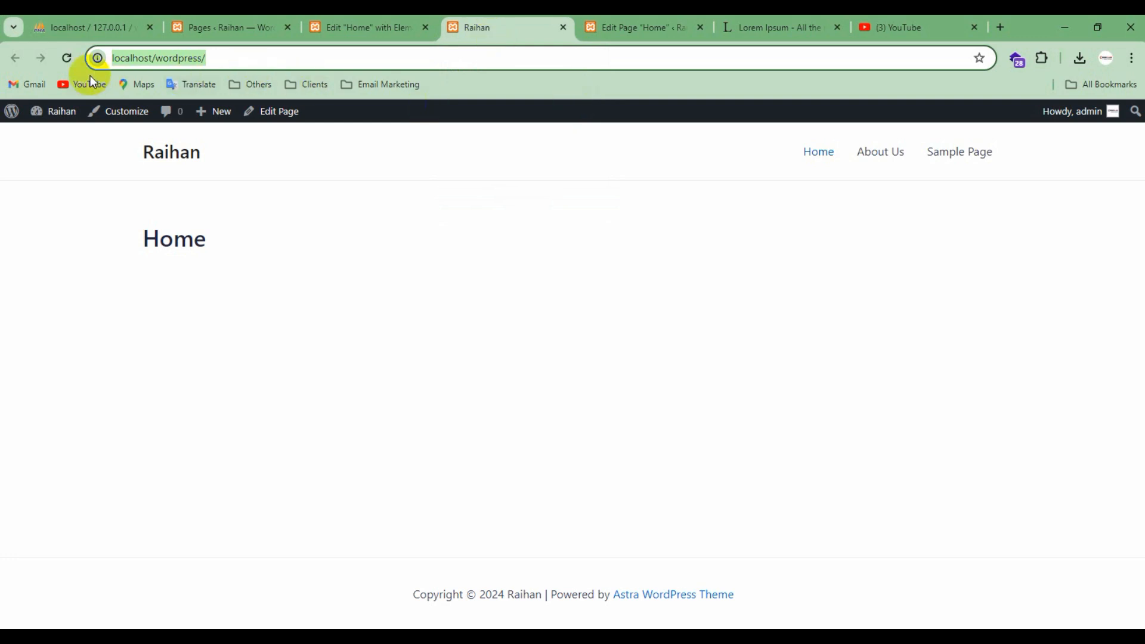
{"action": "left_click", "coordinate": [67, 58]}
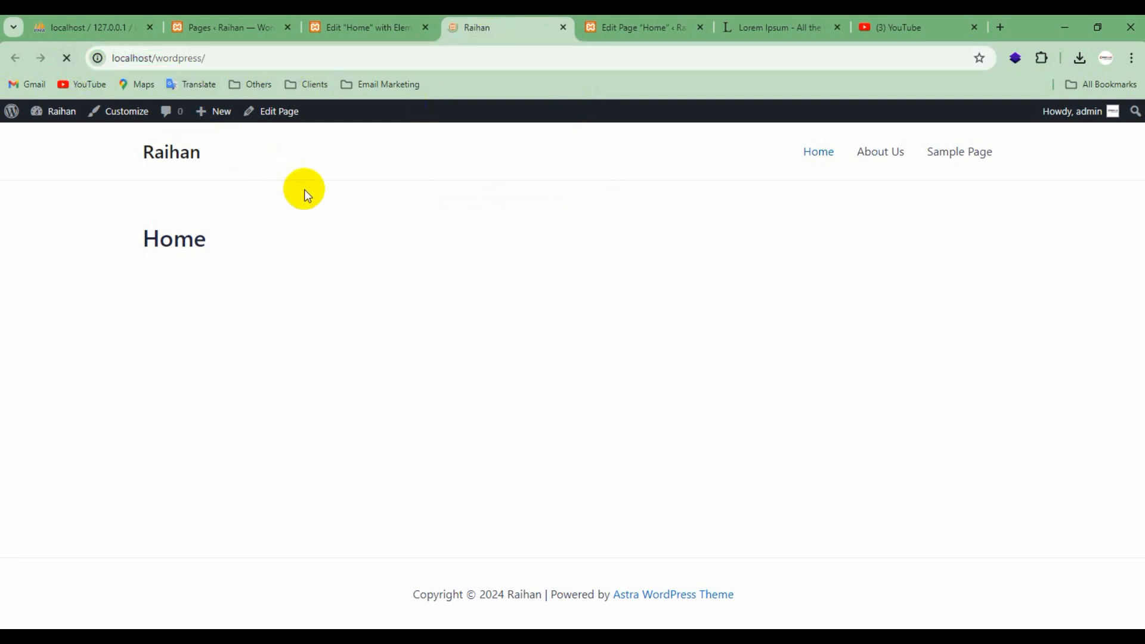
{"action": "scroll", "coordinate": [370, 328], "scroll_direction": "down", "scroll_amount": 1}
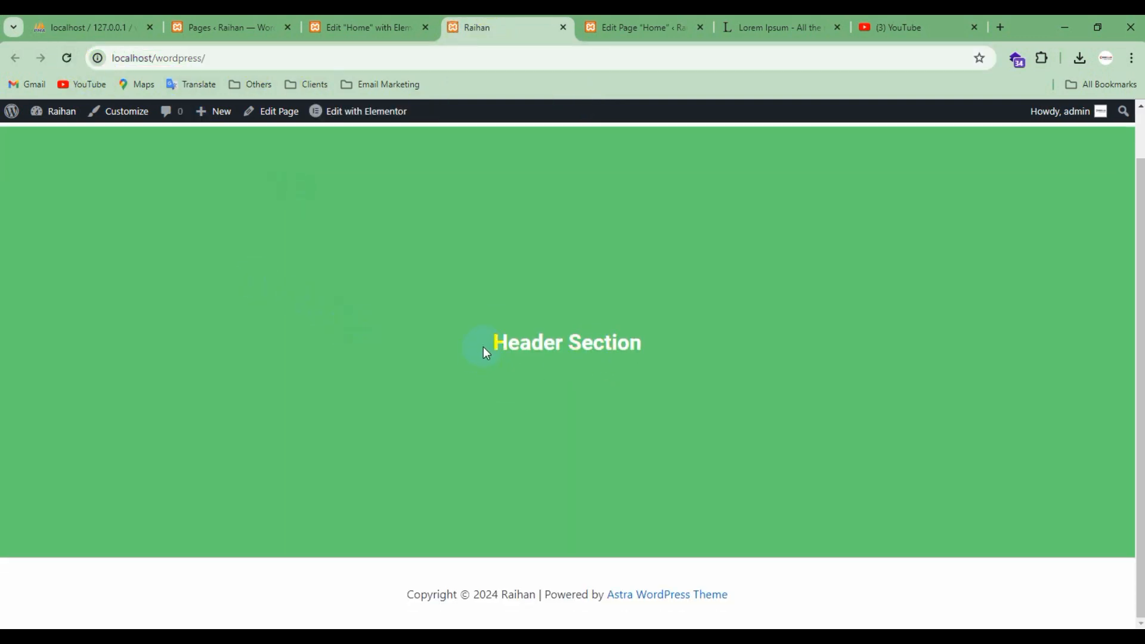
{"action": "left_click_drag", "start_coordinate": [485, 352], "coordinate": [652, 353]}
Step: Return to the Elementor editor and open the media picker for the container's background image
{"action": "left_click", "coordinate": [331, 27]}
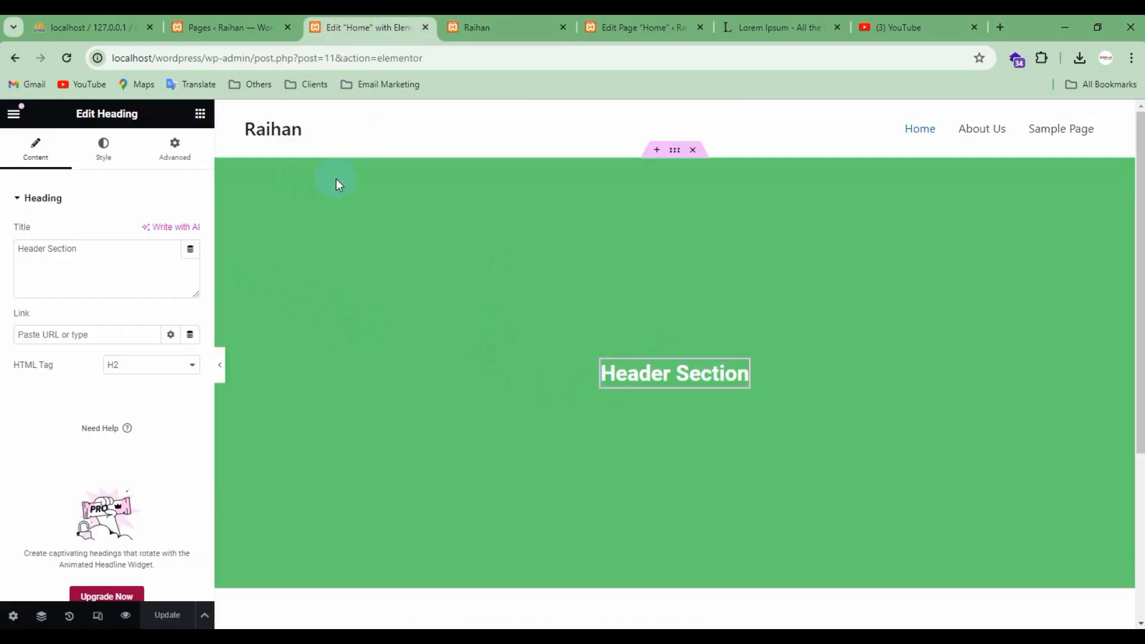
{"action": "left_click", "coordinate": [96, 150]}
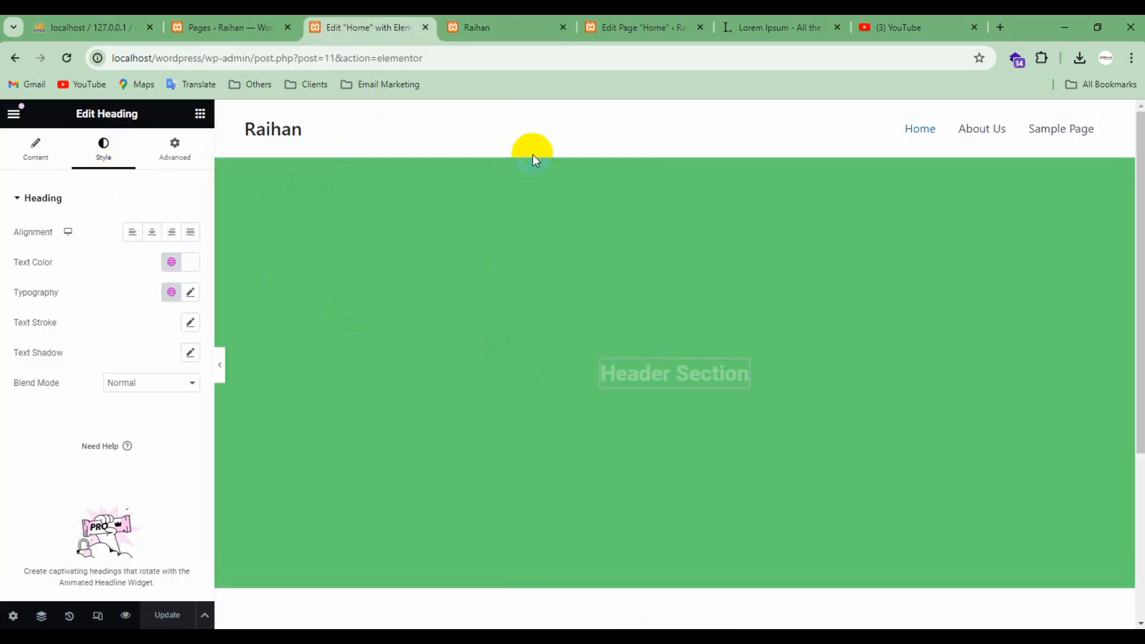
{"action": "left_click", "coordinate": [673, 149]}
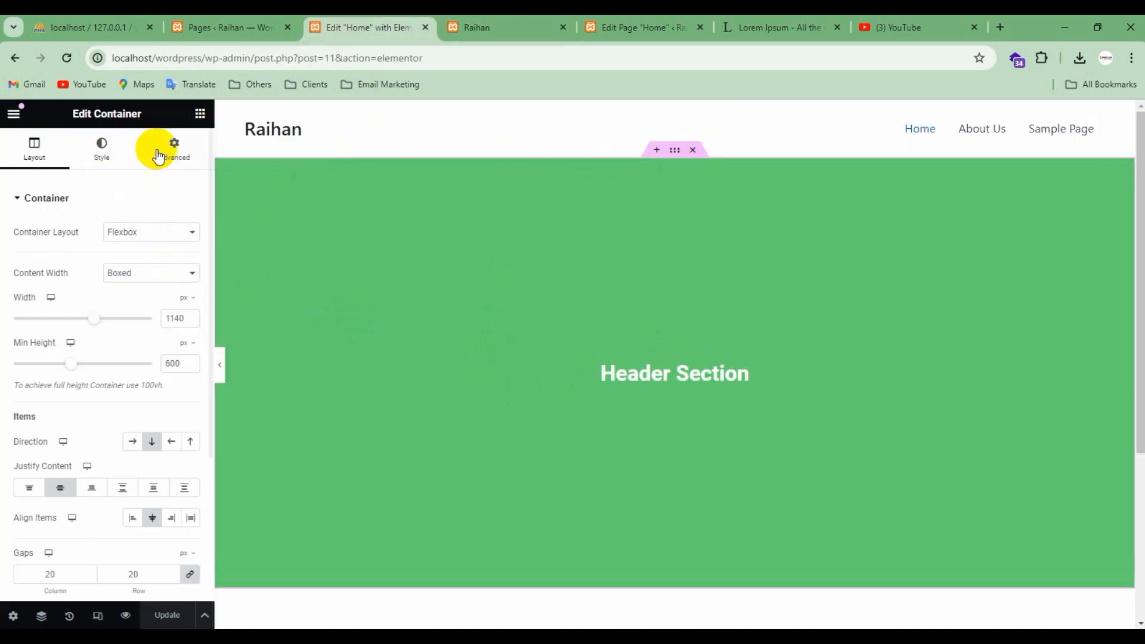
{"action": "left_click", "coordinate": [99, 154]}
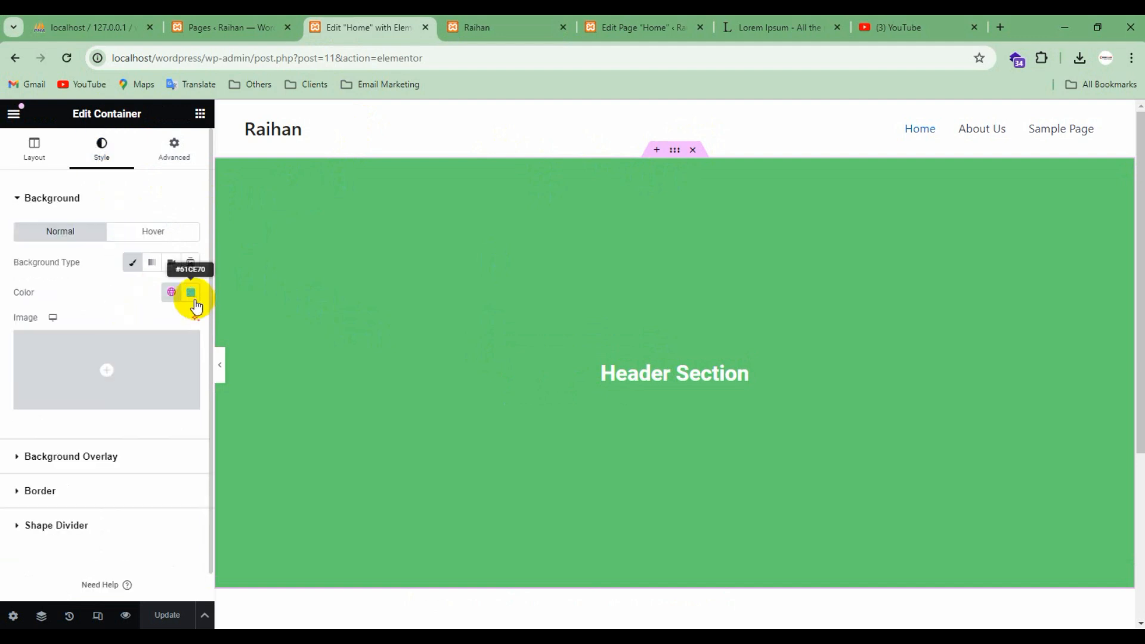
{"action": "left_click", "coordinate": [89, 395]}
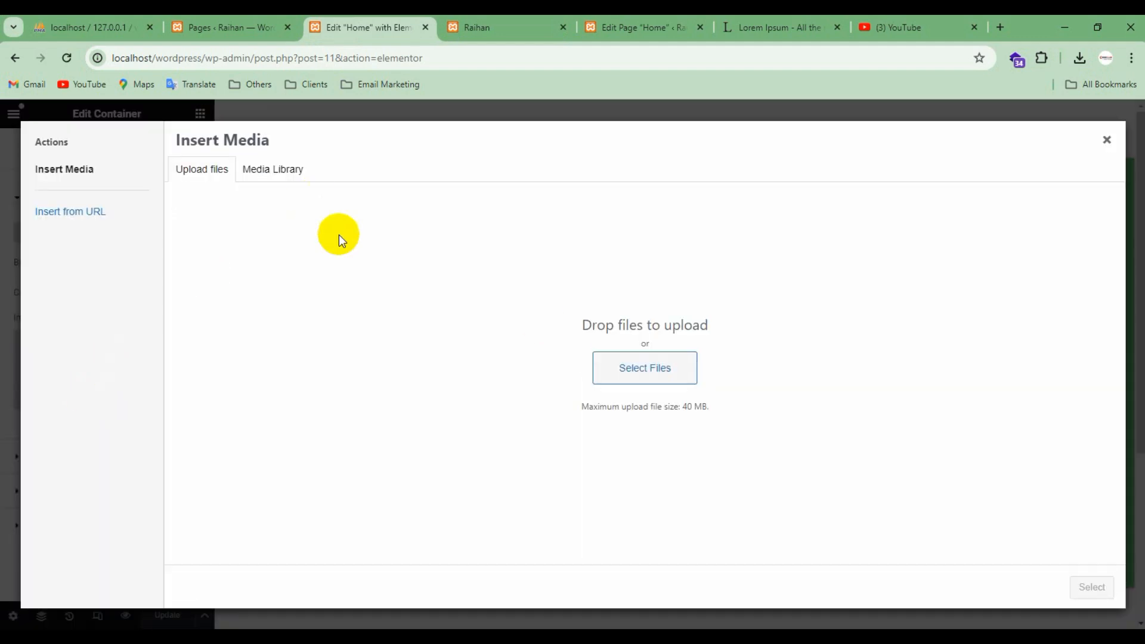
Step: Try to upload the car-crash-in-chittagong-bangladesh WebP image from Downloads as the background image
{"action": "left_click", "coordinate": [628, 382]}
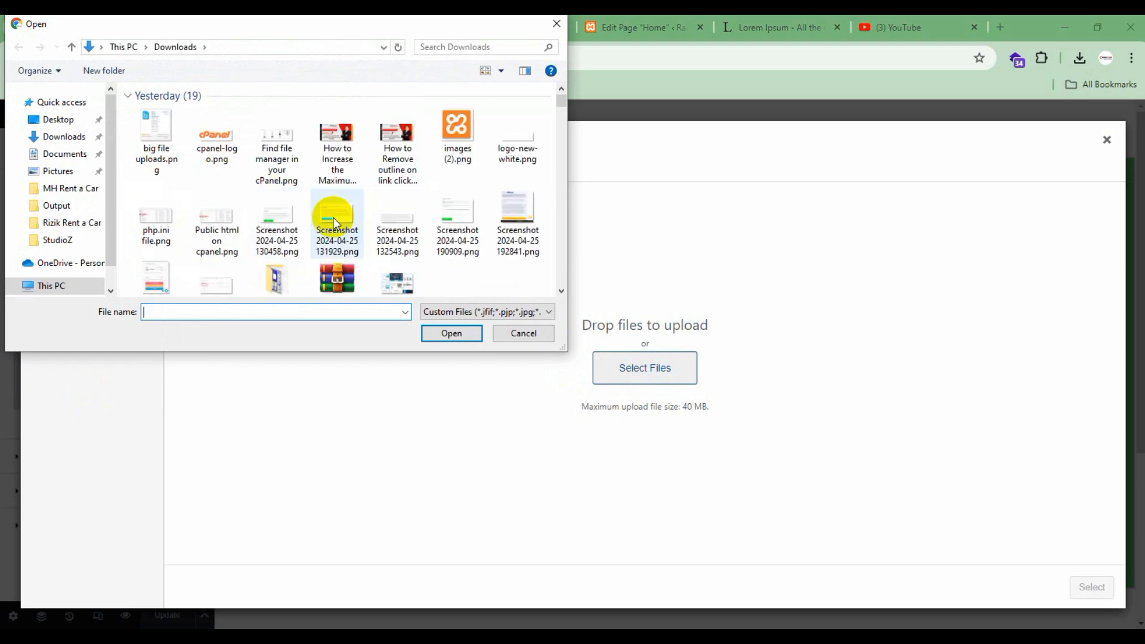
{"action": "scroll", "coordinate": [360, 230], "scroll_direction": "down", "scroll_amount": 5}
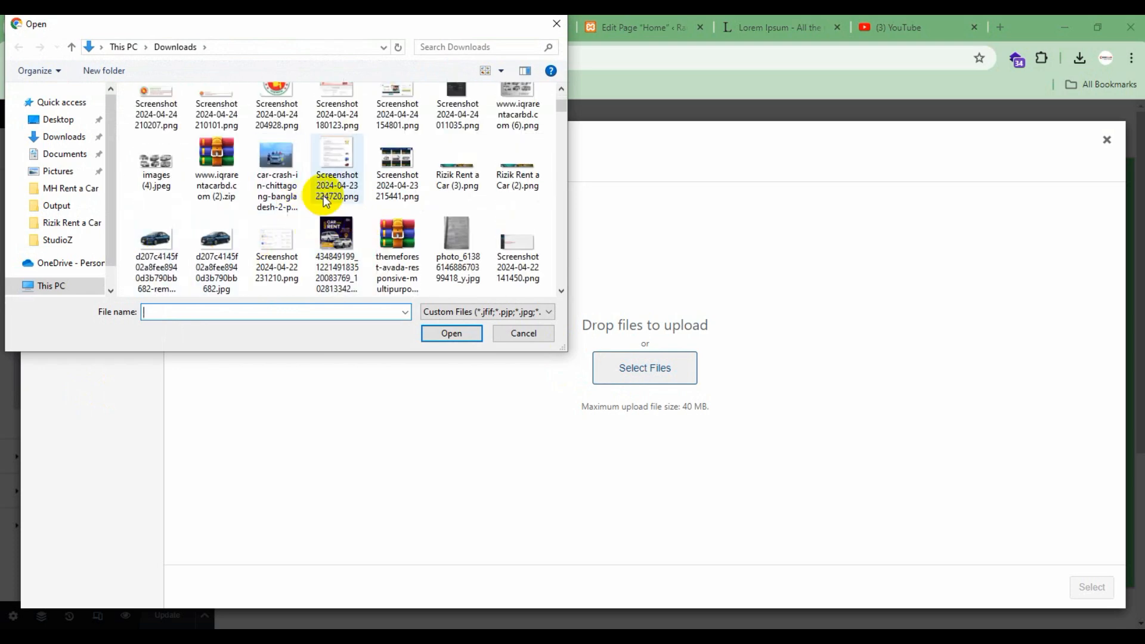
{"action": "left_click", "coordinate": [295, 199]}
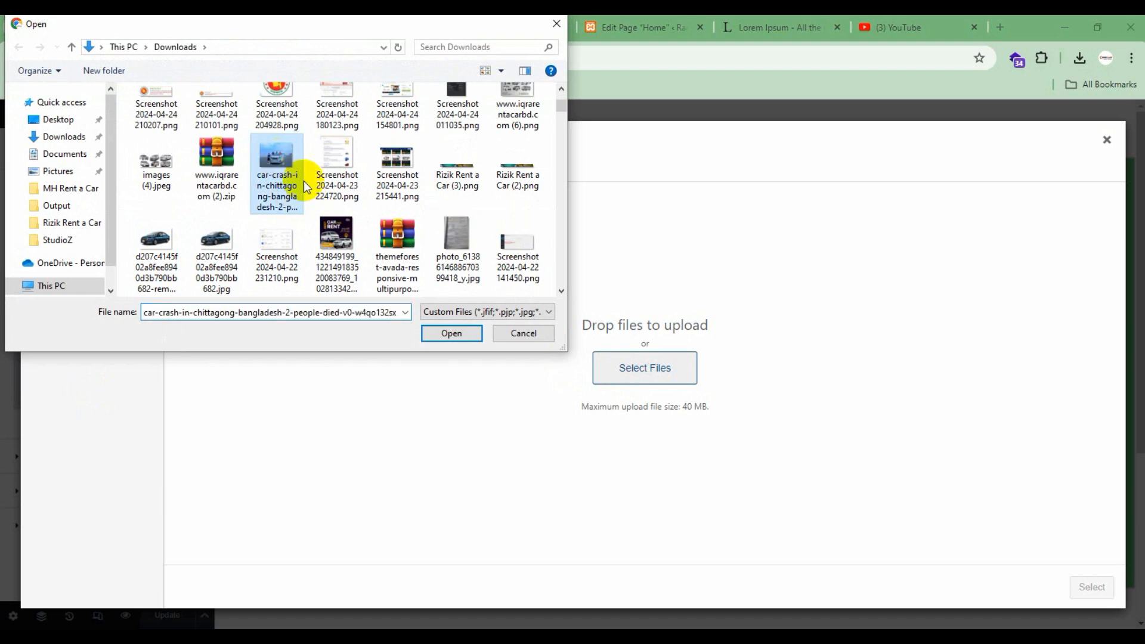
{"action": "left_click", "coordinate": [451, 333]}
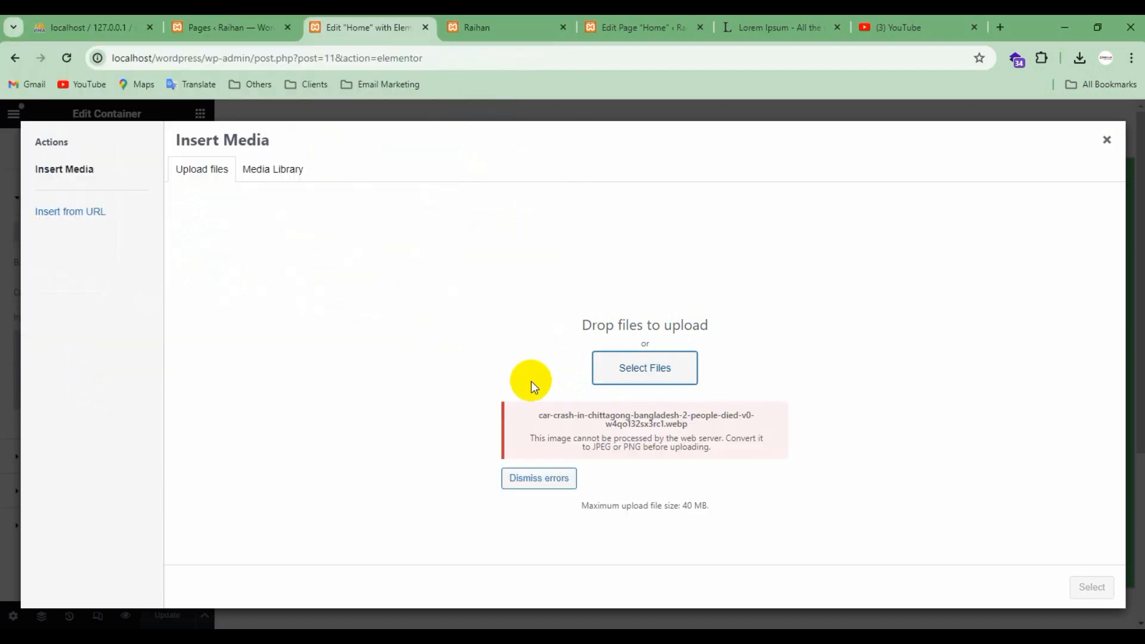
{"action": "left_click", "coordinate": [526, 479]}
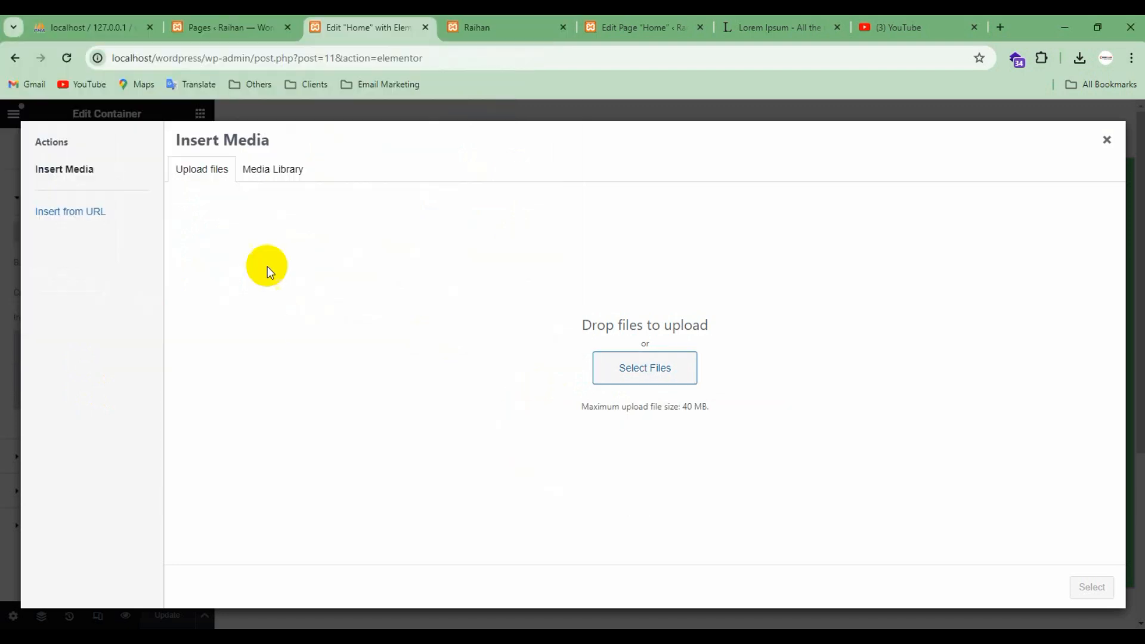
Step: Upload home-Shifting-Service-in-Dhaka-1.png from Downloads and apply it as the container's background image
{"action": "left_click", "coordinate": [314, 266]}
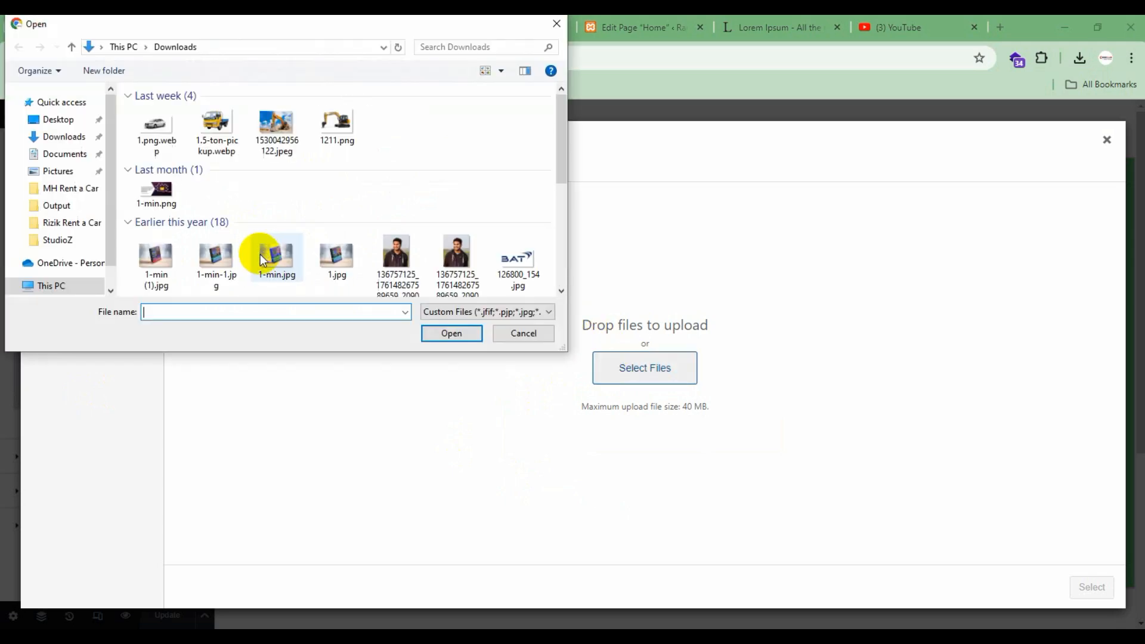
{"action": "scroll", "coordinate": [224, 221], "scroll_direction": "up", "scroll_amount": 6}
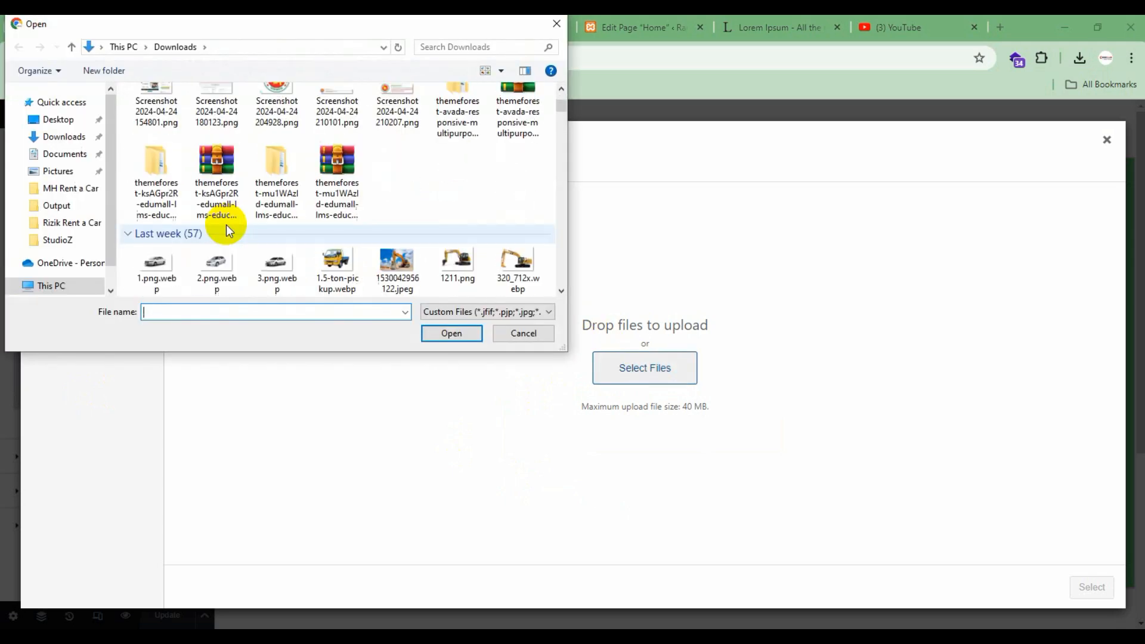
{"action": "scroll", "coordinate": [334, 247], "scroll_direction": "down", "scroll_amount": 1}
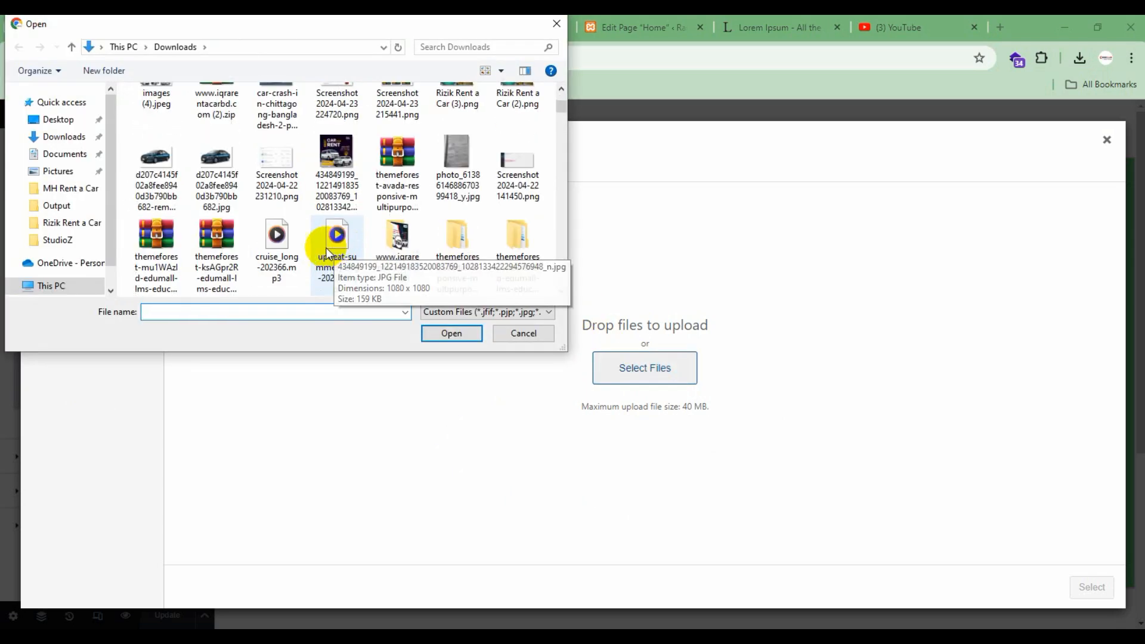
{"action": "scroll", "coordinate": [326, 247], "scroll_direction": "down", "scroll_amount": 2}
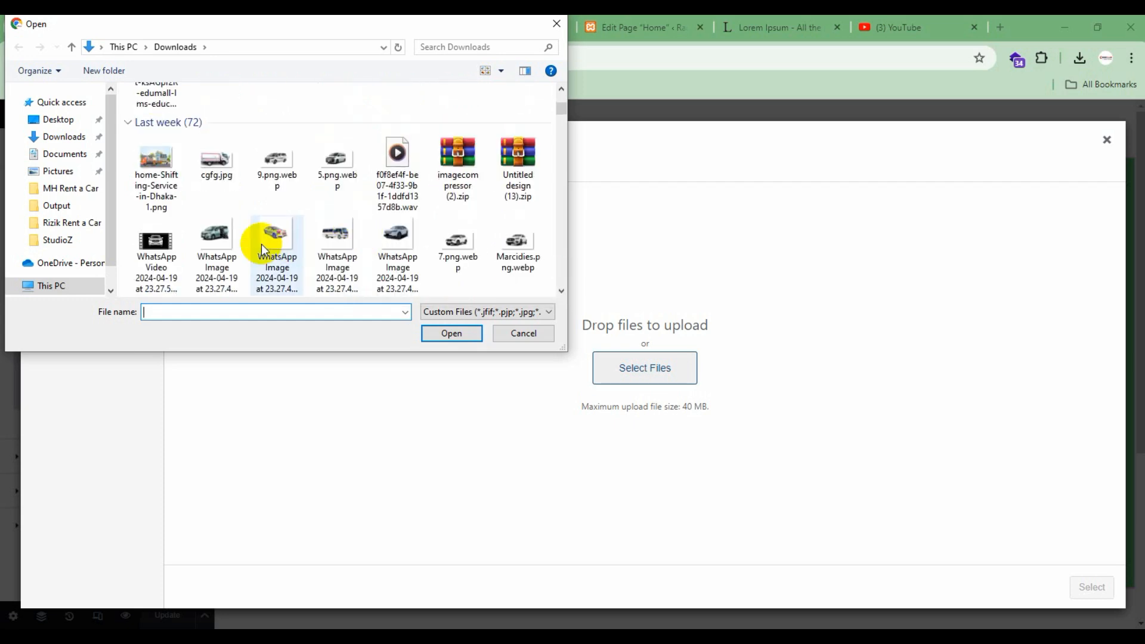
{"action": "left_click", "coordinate": [166, 166]}
{"action": "left_click", "coordinate": [439, 334]}
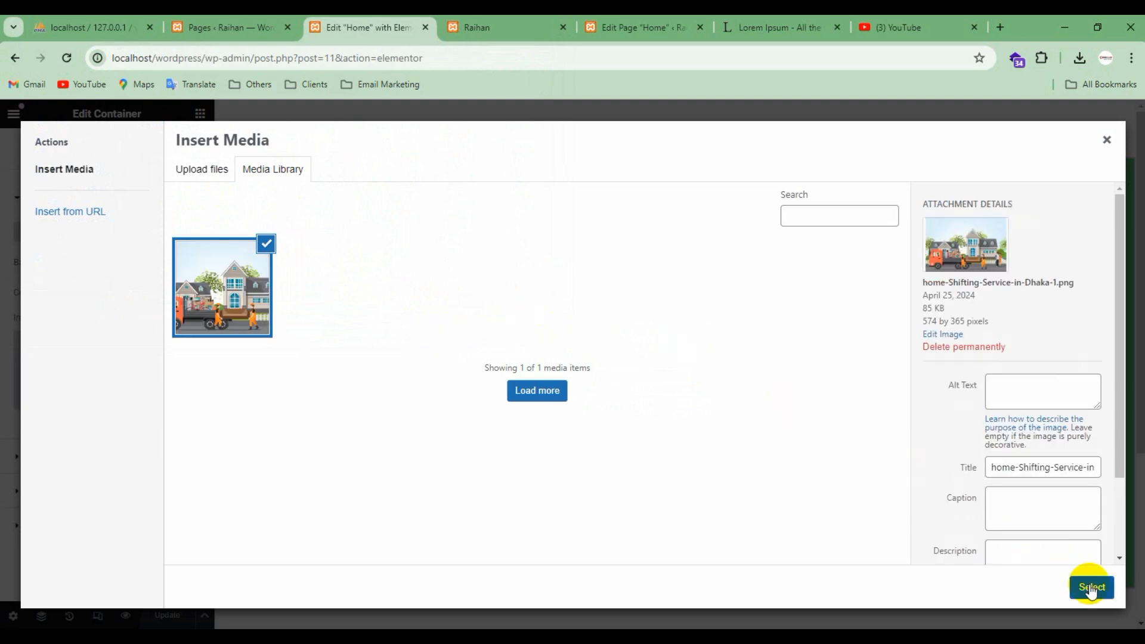
{"action": "left_click", "coordinate": [1093, 588]}
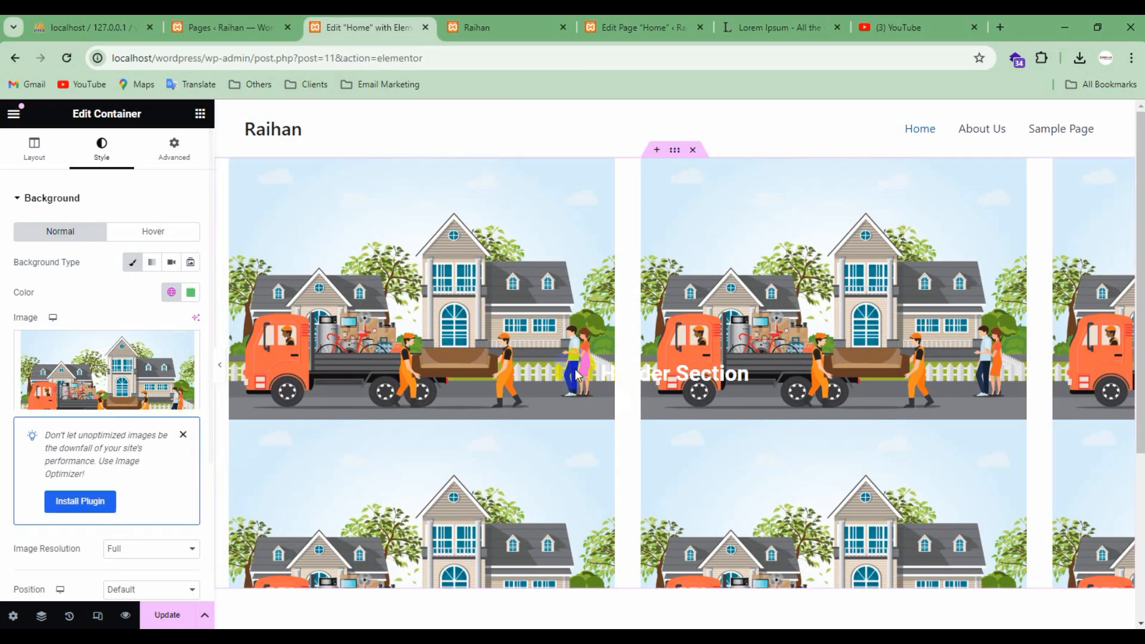
Step: Set the container's background image position to Center Center
{"action": "scroll", "coordinate": [743, 345], "scroll_direction": "down", "scroll_amount": 2}
{"action": "scroll", "coordinate": [481, 362], "scroll_direction": "up", "scroll_amount": 2}
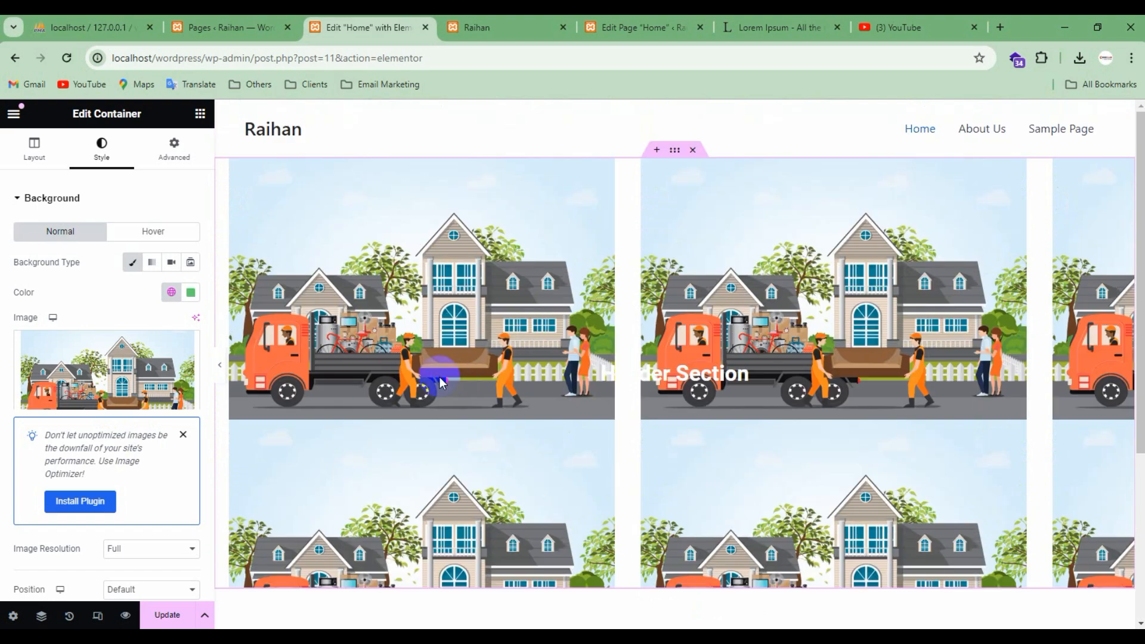
{"action": "scroll", "coordinate": [150, 392], "scroll_direction": "down", "scroll_amount": 1}
{"action": "scroll", "coordinate": [149, 392], "scroll_direction": "down", "scroll_amount": 1}
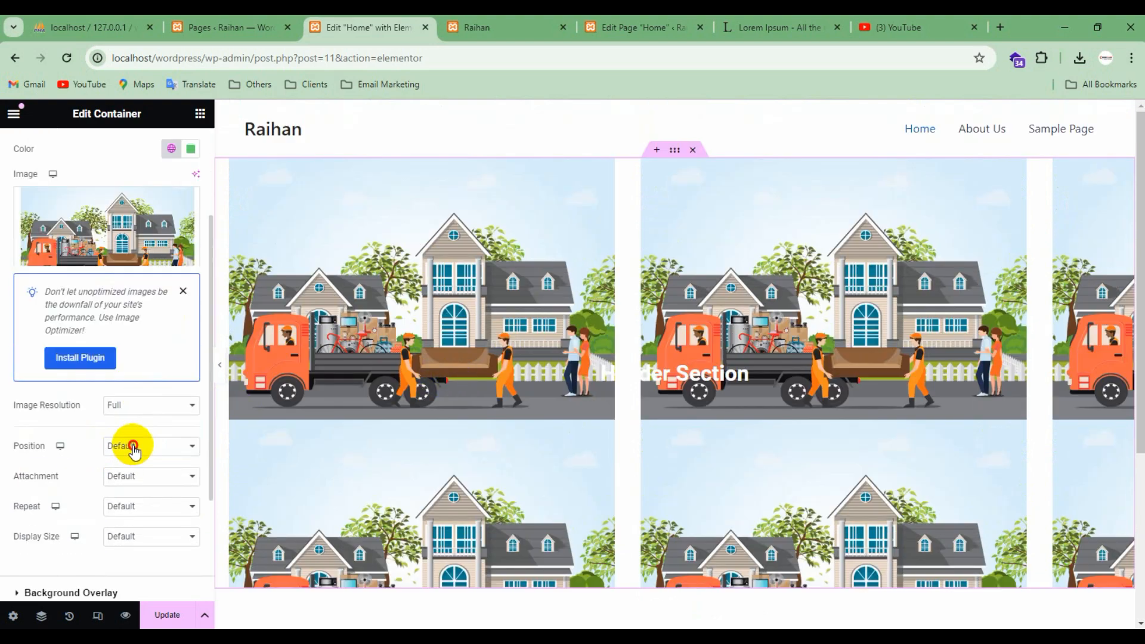
{"action": "left_click", "coordinate": [133, 447]}
{"action": "left_click", "coordinate": [136, 472]}
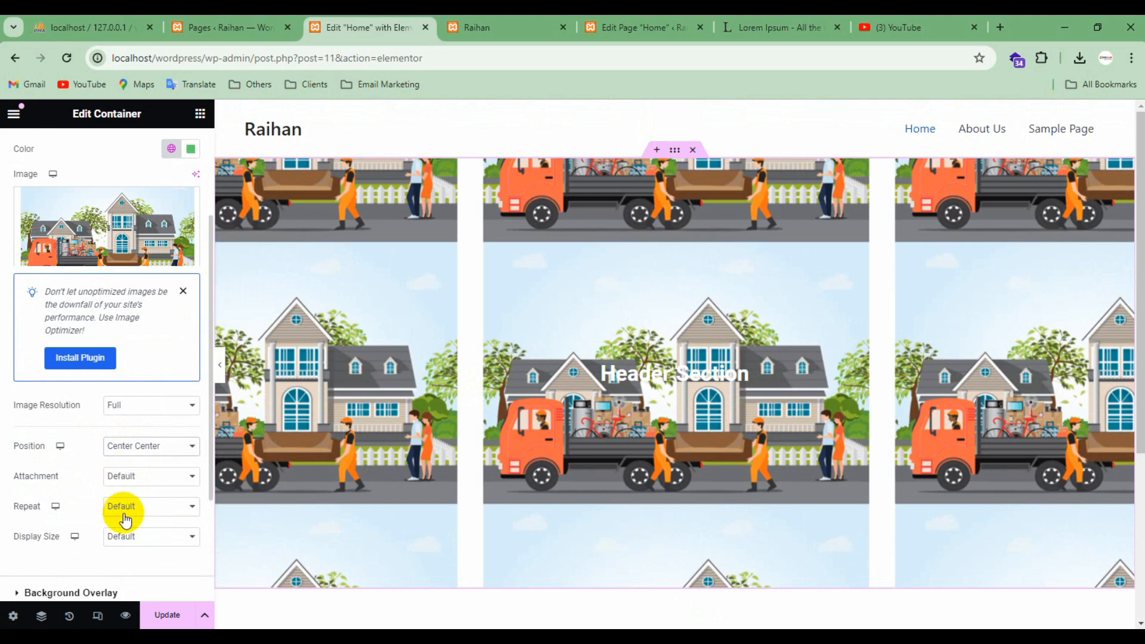
Step: Try the Scroll attachment on the header container's background image and check how it behaves when the page scrolls
{"action": "left_click", "coordinate": [130, 482]}
{"action": "left_click", "coordinate": [92, 485]}
{"action": "left_click", "coordinate": [121, 476]}
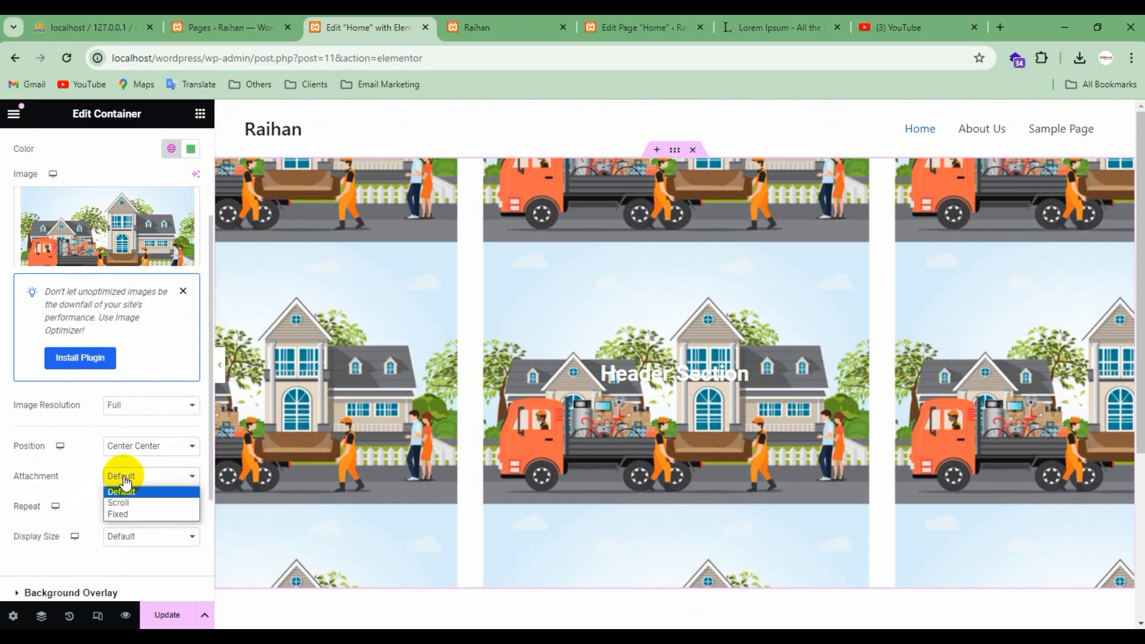
{"action": "left_click", "coordinate": [132, 506]}
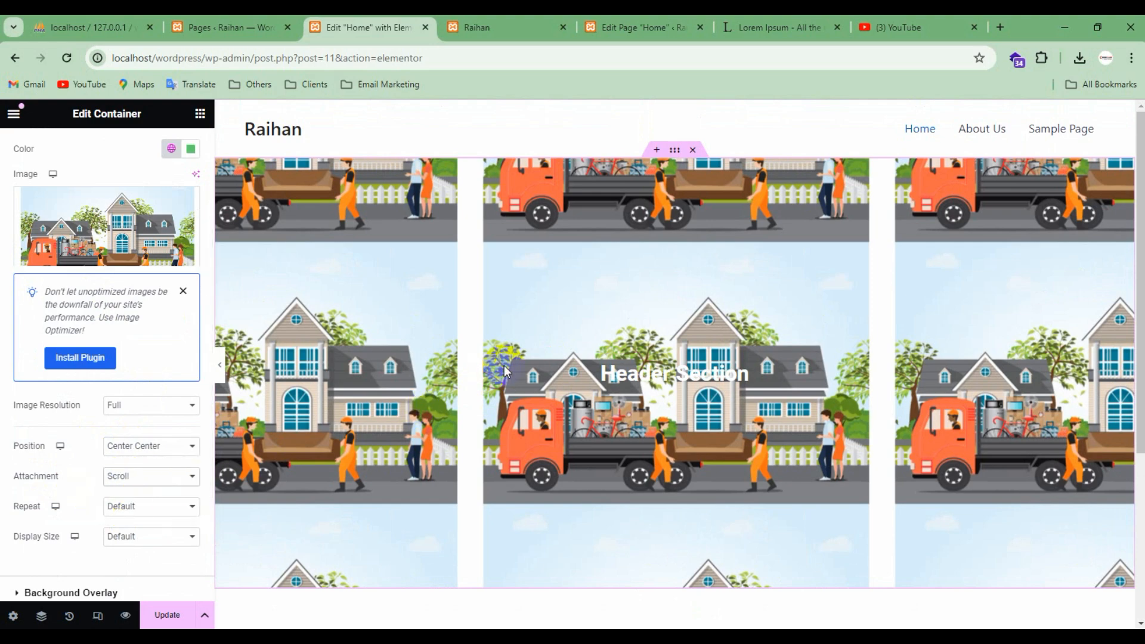
{"action": "scroll", "coordinate": [504, 365], "scroll_direction": "down", "scroll_amount": 3}
{"action": "scroll", "coordinate": [503, 362], "scroll_direction": "up", "scroll_amount": 4}
{"action": "scroll", "coordinate": [503, 362], "scroll_direction": "down", "scroll_amount": 4}
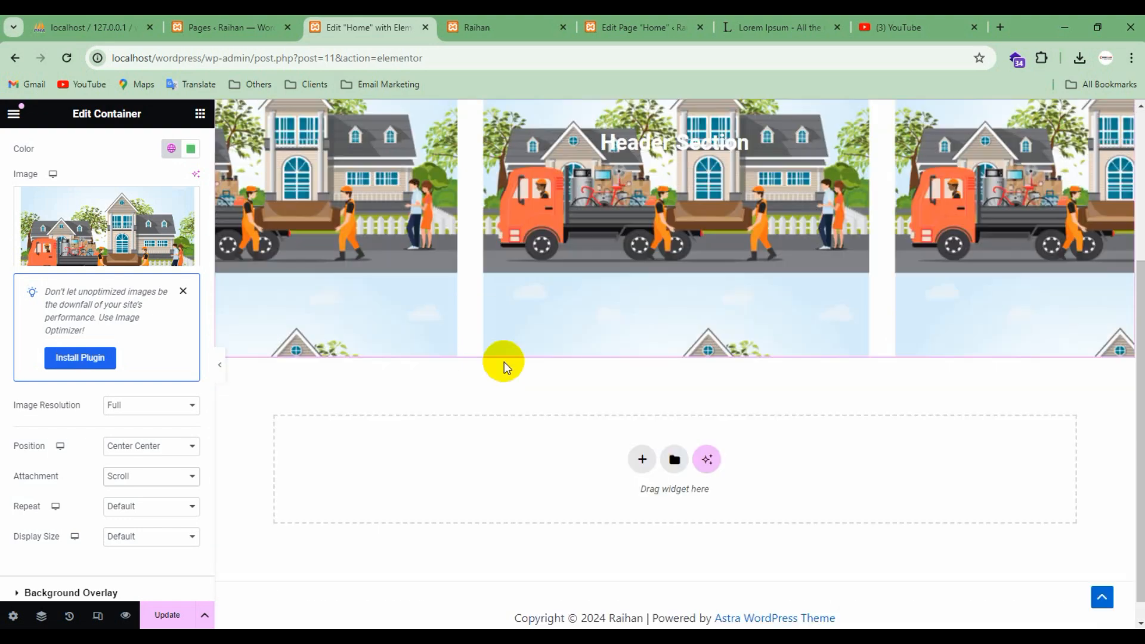
{"action": "scroll", "coordinate": [503, 361], "scroll_direction": "up", "scroll_amount": 5}
Step: Try the Fixed attachment on the background image, check it while scrolling, and reset the attachment to Default
{"action": "left_click", "coordinate": [120, 478]}
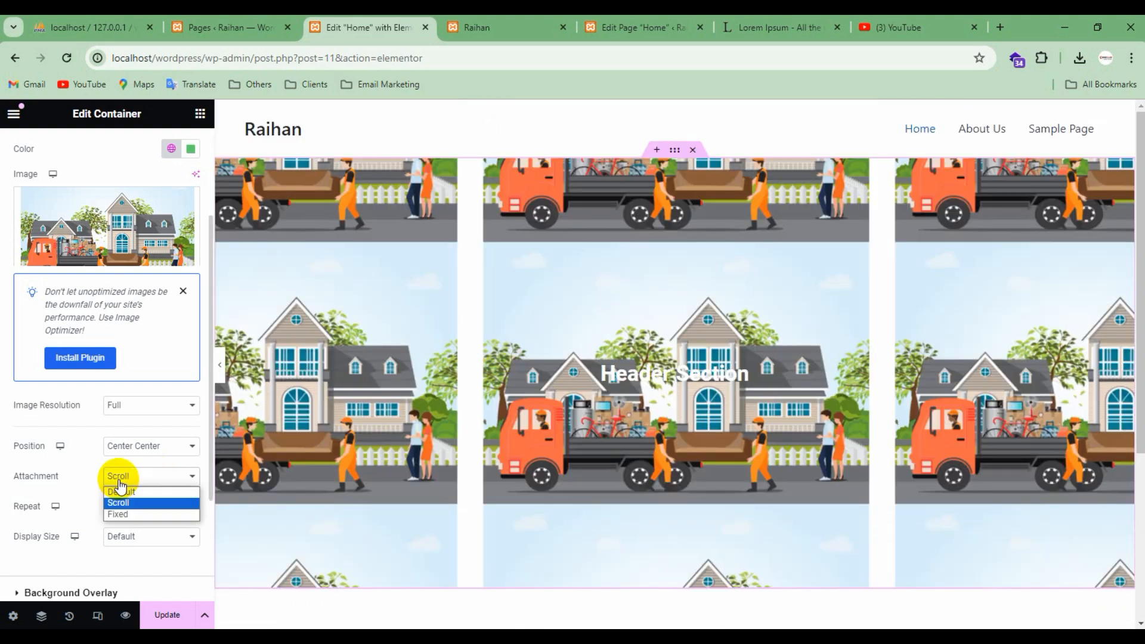
{"action": "left_click", "coordinate": [118, 514]}
{"action": "scroll", "coordinate": [441, 368], "scroll_direction": "down", "scroll_amount": 3}
{"action": "scroll", "coordinate": [441, 368], "scroll_direction": "up", "scroll_amount": 3}
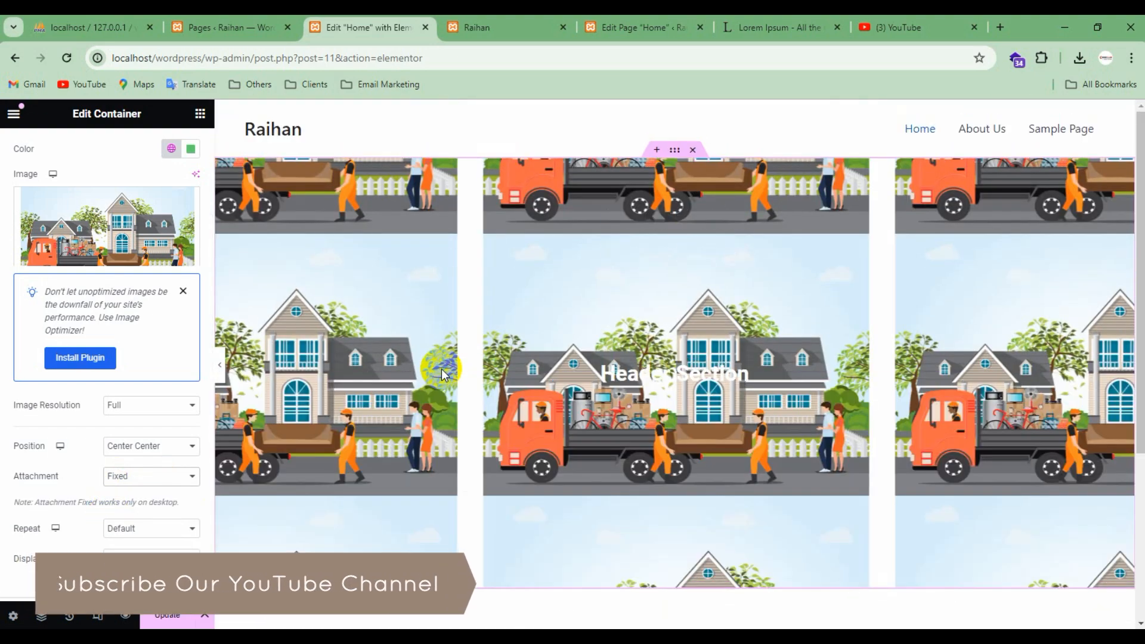
{"action": "scroll", "coordinate": [442, 369], "scroll_direction": "up", "scroll_amount": 1}
{"action": "scroll", "coordinate": [441, 368], "scroll_direction": "down", "scroll_amount": 3}
{"action": "scroll", "coordinate": [441, 368], "scroll_direction": "up", "scroll_amount": 3}
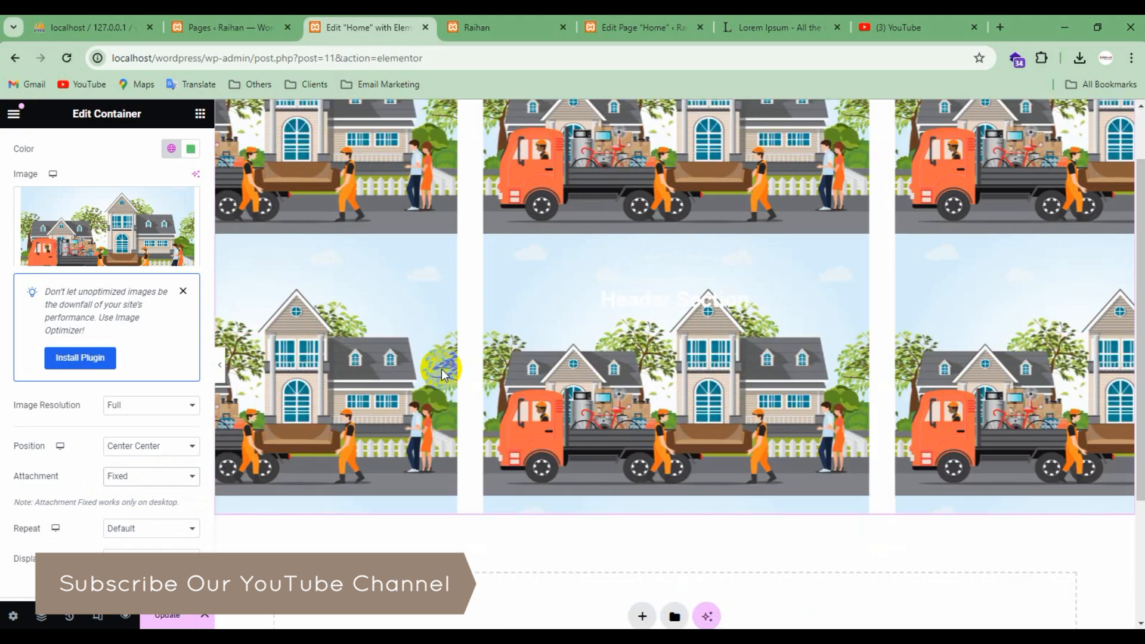
{"action": "left_click", "coordinate": [112, 475]}
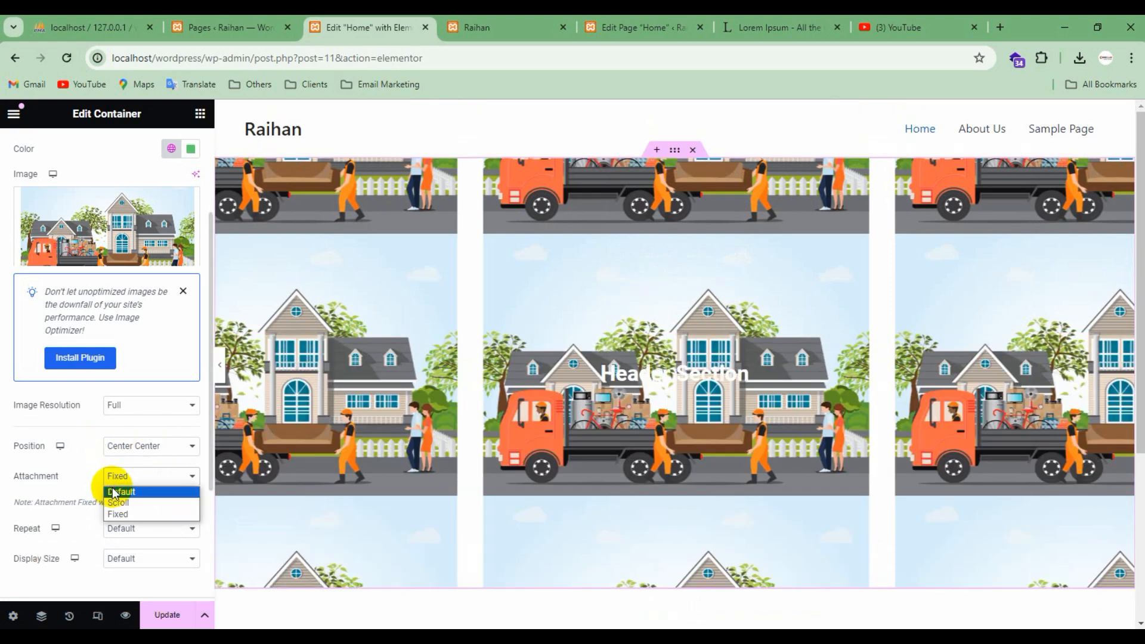
{"action": "left_click", "coordinate": [115, 486]}
Step: Set the header container's background image to No-repeat
{"action": "left_click", "coordinate": [125, 506]}
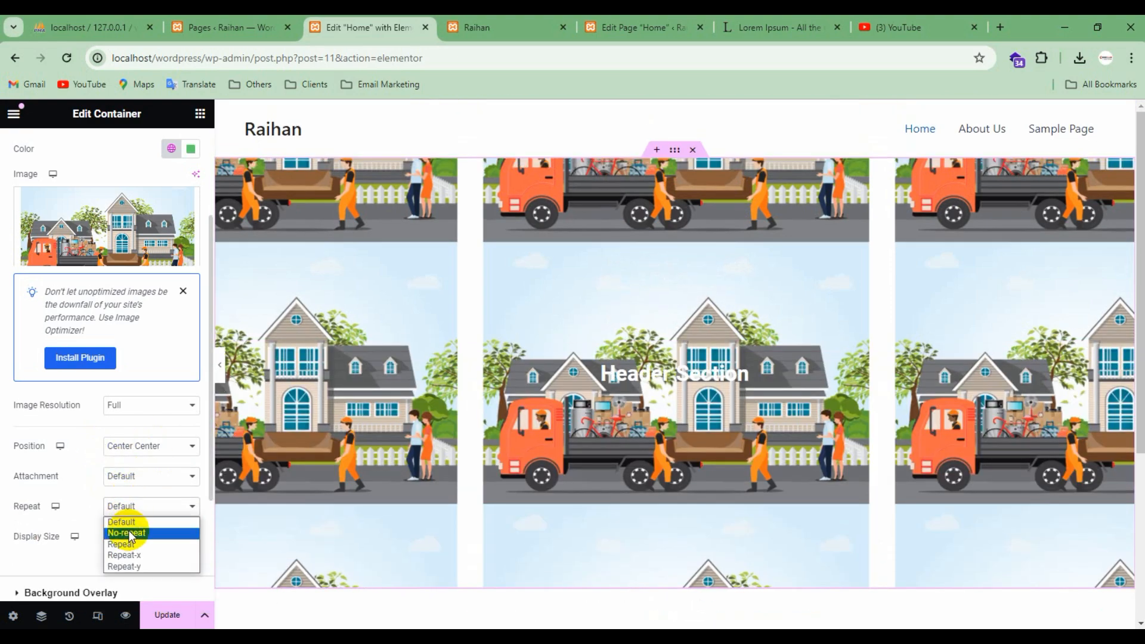
{"action": "left_click", "coordinate": [128, 533]}
{"action": "scroll", "coordinate": [564, 334], "scroll_direction": "down", "scroll_amount": 3}
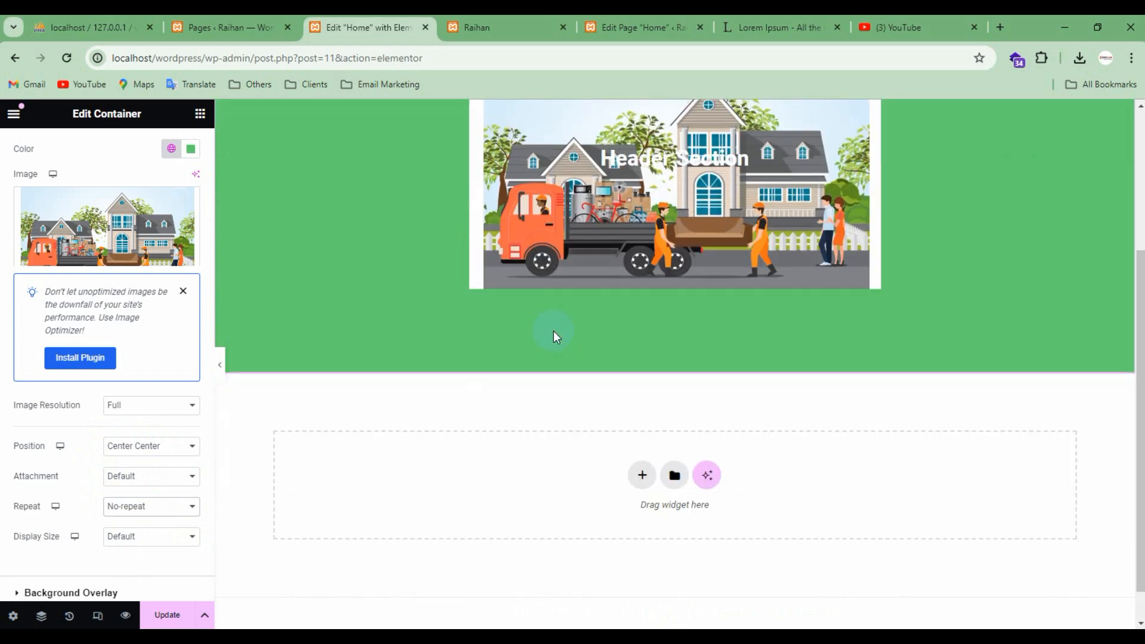
{"action": "scroll", "coordinate": [555, 332], "scroll_direction": "up", "scroll_amount": 3}
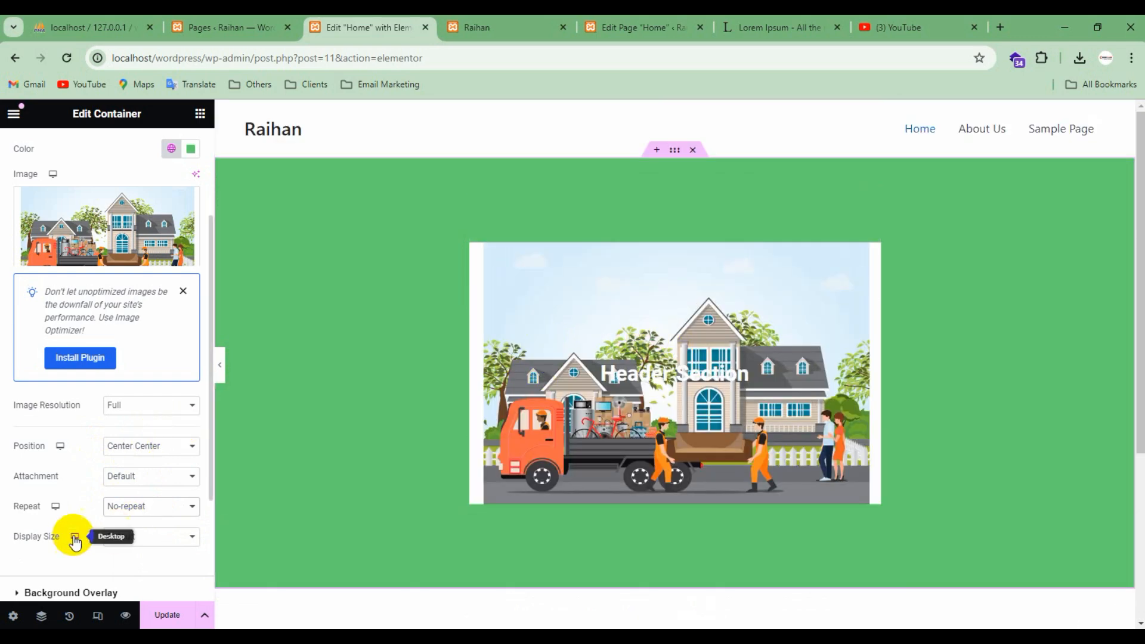
Step: Set the background image's display size to Cover and update the page
{"action": "left_click", "coordinate": [156, 539]}
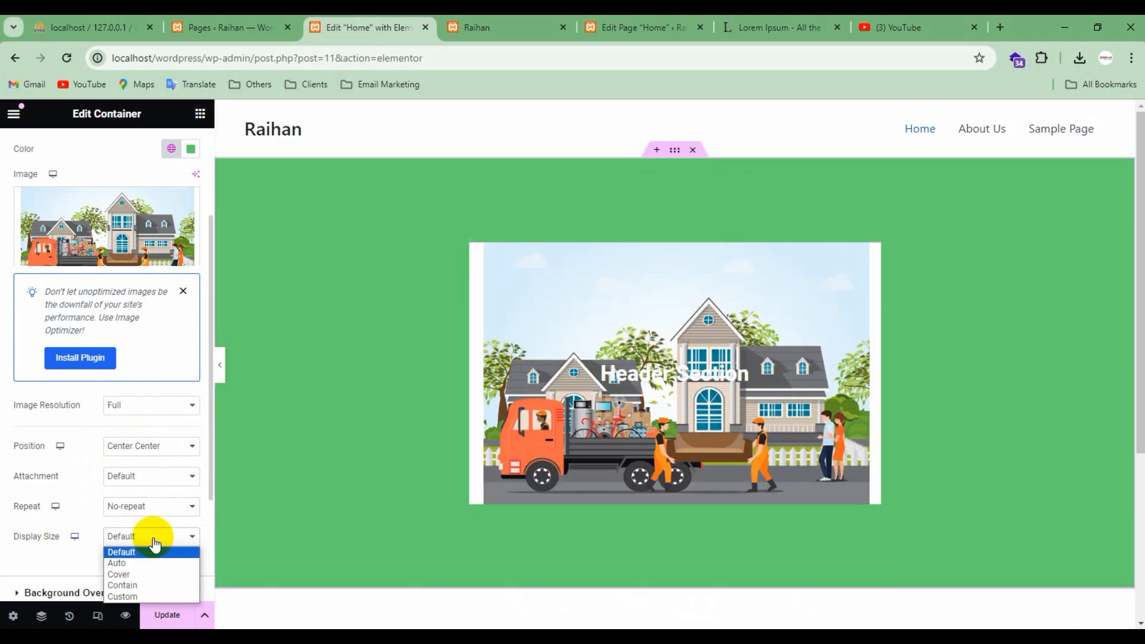
{"action": "left_click", "coordinate": [136, 575]}
{"action": "scroll", "coordinate": [534, 440], "scroll_direction": "down", "scroll_amount": 2}
{"action": "scroll", "coordinate": [534, 440], "scroll_direction": "up", "scroll_amount": 2}
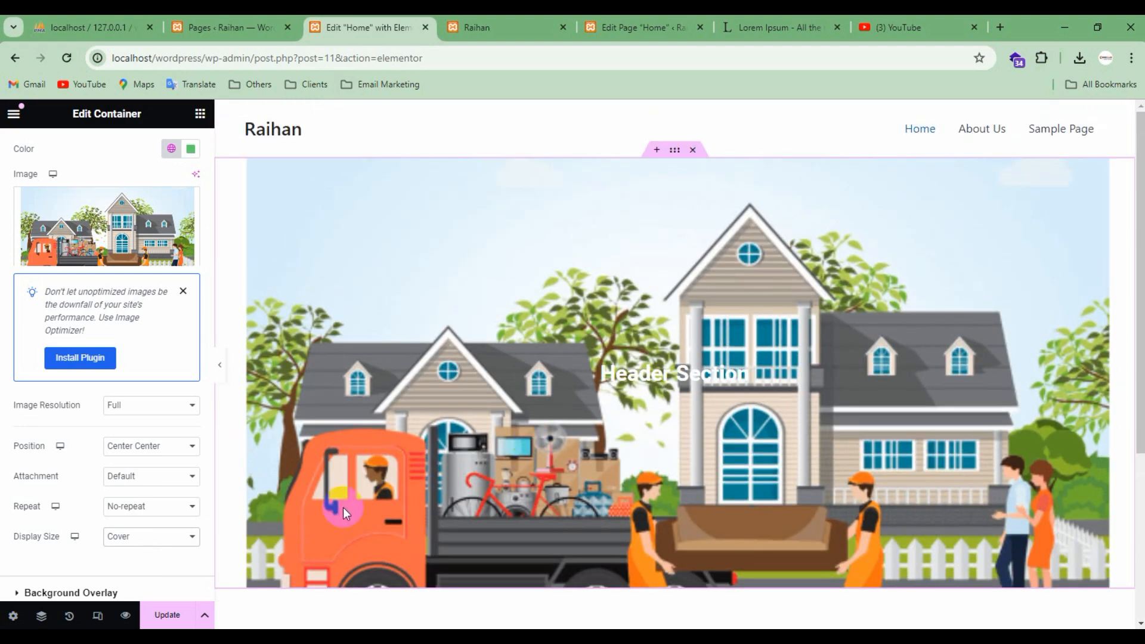
{"action": "left_click", "coordinate": [164, 615]}
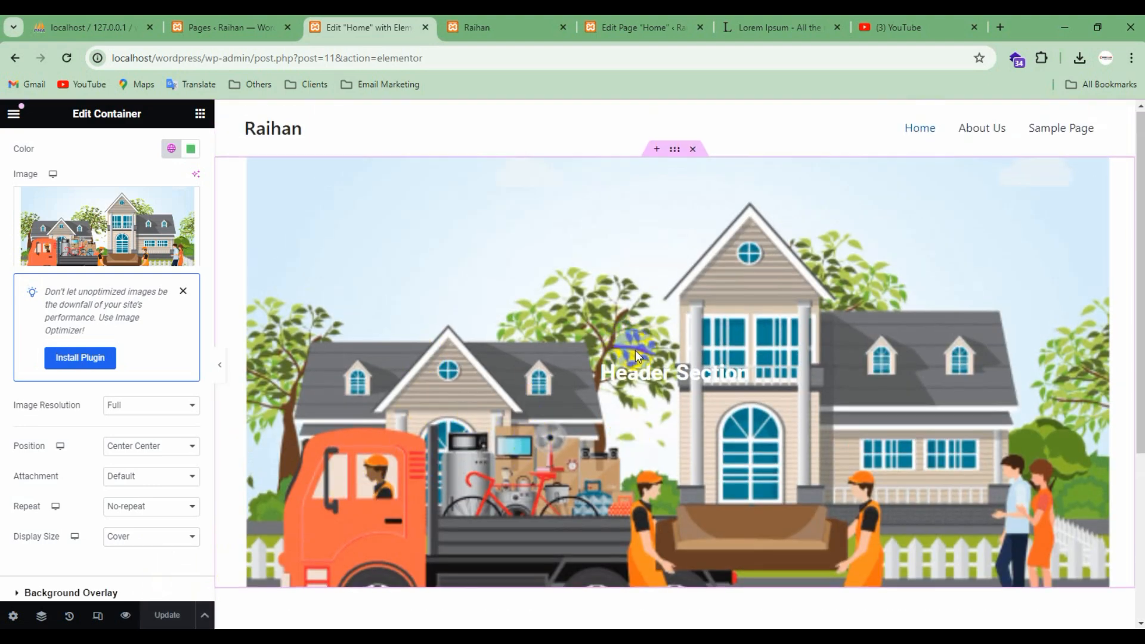
Step: Add a classic background overlay to the header container using the global Secondary color
{"action": "scroll", "coordinate": [120, 447], "scroll_direction": "down", "scroll_amount": 2}
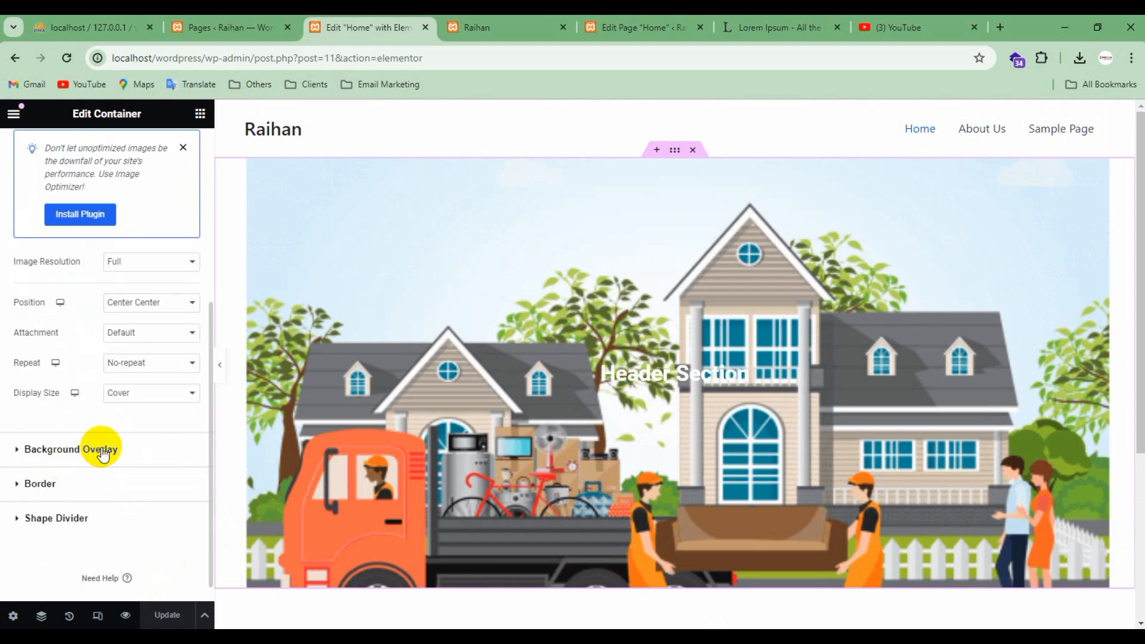
{"action": "left_click", "coordinate": [136, 452]}
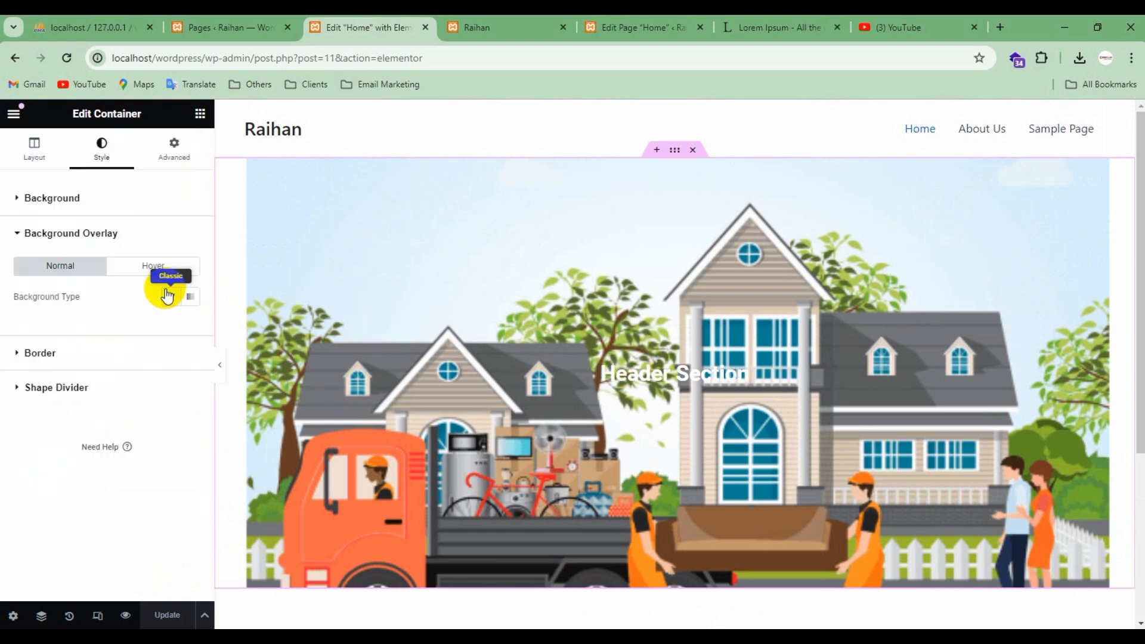
{"action": "left_click", "coordinate": [171, 297]}
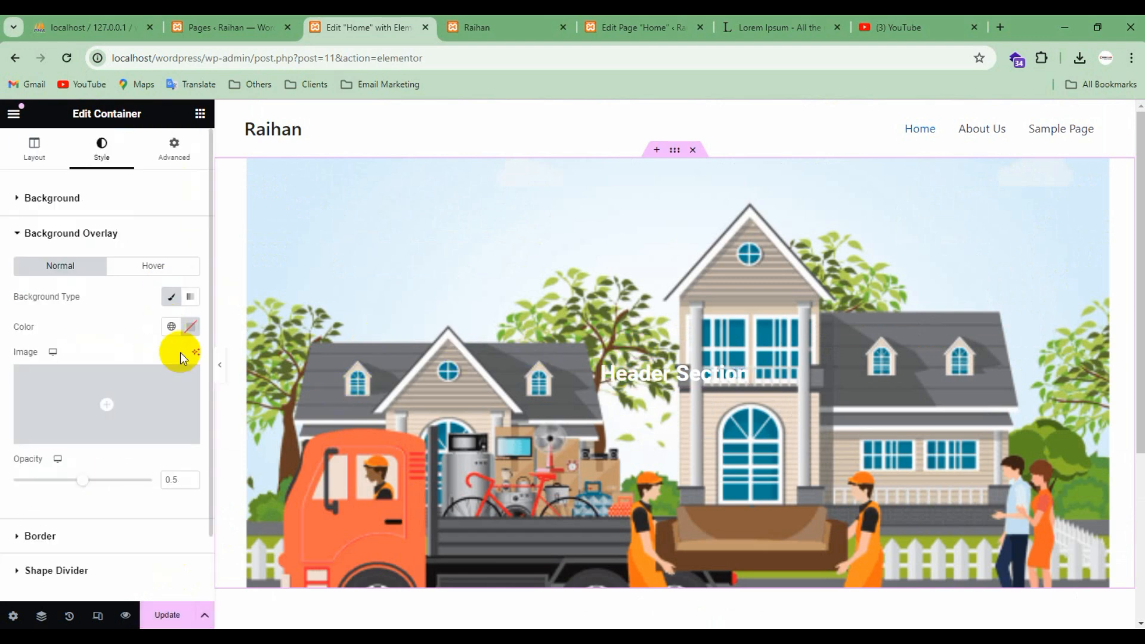
{"action": "left_click", "coordinate": [173, 327]}
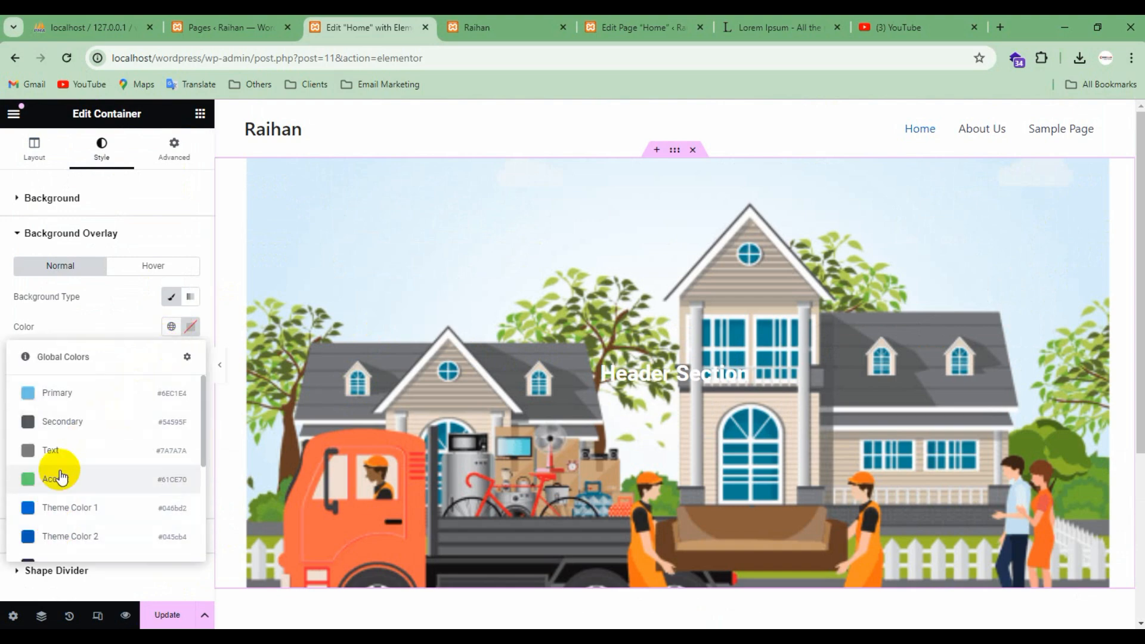
{"action": "left_click", "coordinate": [75, 421]}
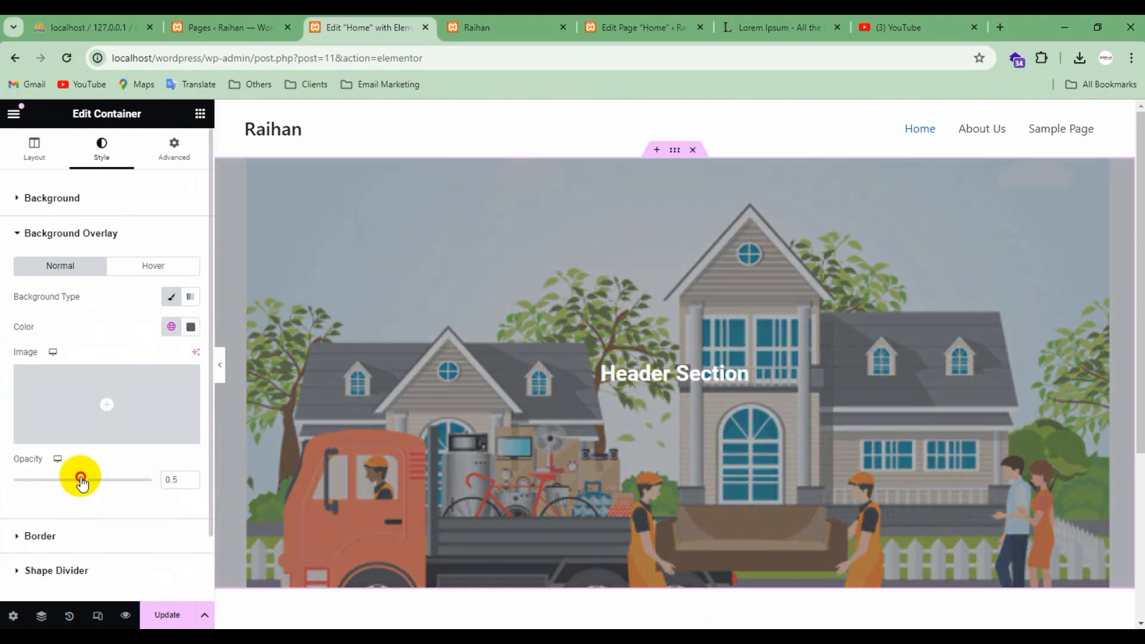
Step: Change the overlay color to black with an opacity of 0.62 and update the page
{"action": "mouse_move", "coordinate": [80, 479]}
{"action": "left_mouse_down"}
{"action": "mouse_move", "coordinate": [51, 479]}
{"action": "mouse_move", "coordinate": [133, 473]}
{"action": "mouse_move", "coordinate": [101, 517]}
{"action": "mouse_move", "coordinate": [89, 485]}
{"action": "mouse_move", "coordinate": [153, 480]}
{"action": "mouse_move", "coordinate": [97, 484]}
{"action": "left_mouse_up"}
{"action": "left_click", "coordinate": [191, 327]}
{"action": "left_click", "coordinate": [80, 497]}
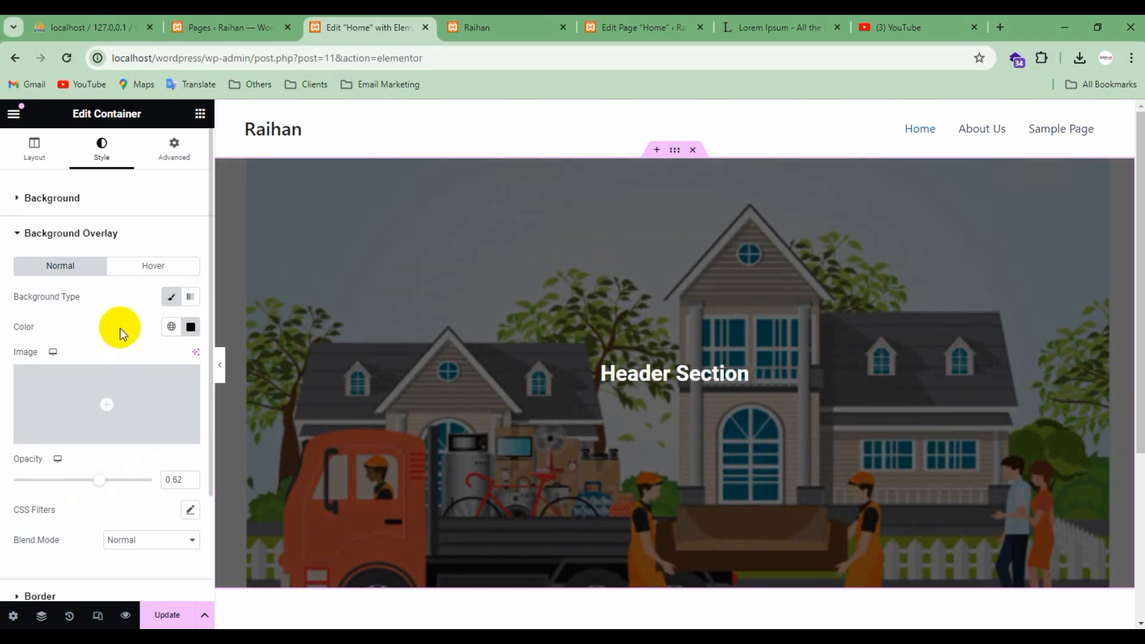
{"action": "scroll", "coordinate": [238, 596], "scroll_direction": "down", "scroll_amount": 3}
{"action": "scroll", "coordinate": [449, 463], "scroll_direction": "up", "scroll_amount": 3}
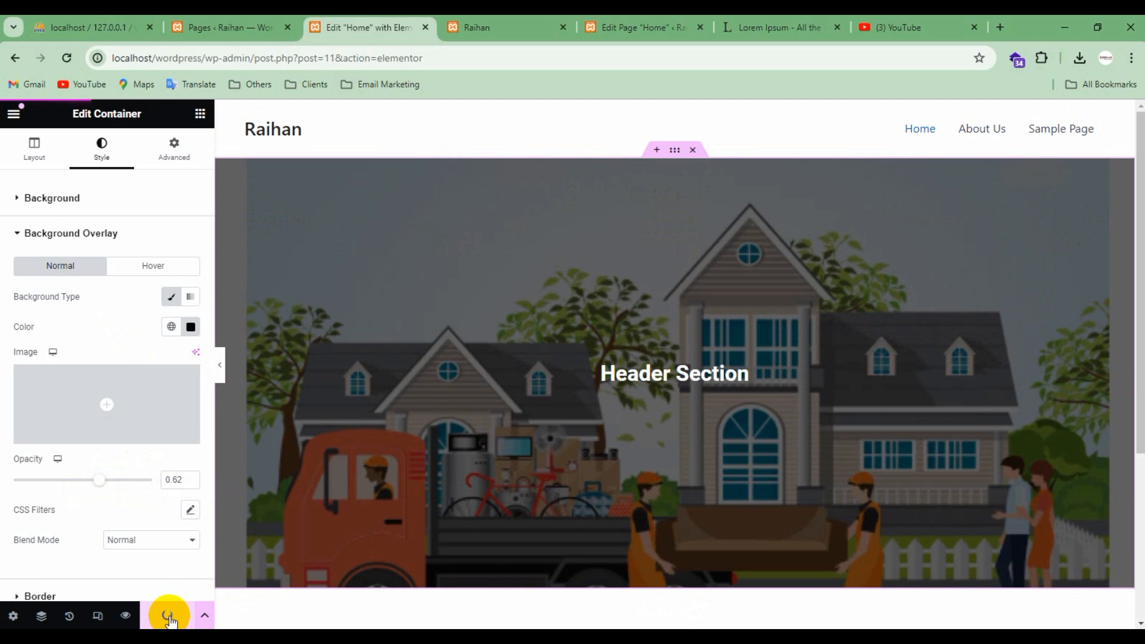
Step: Reload the live Home page and review the header section with its darkened background image
{"action": "left_click", "coordinate": [492, 33]}
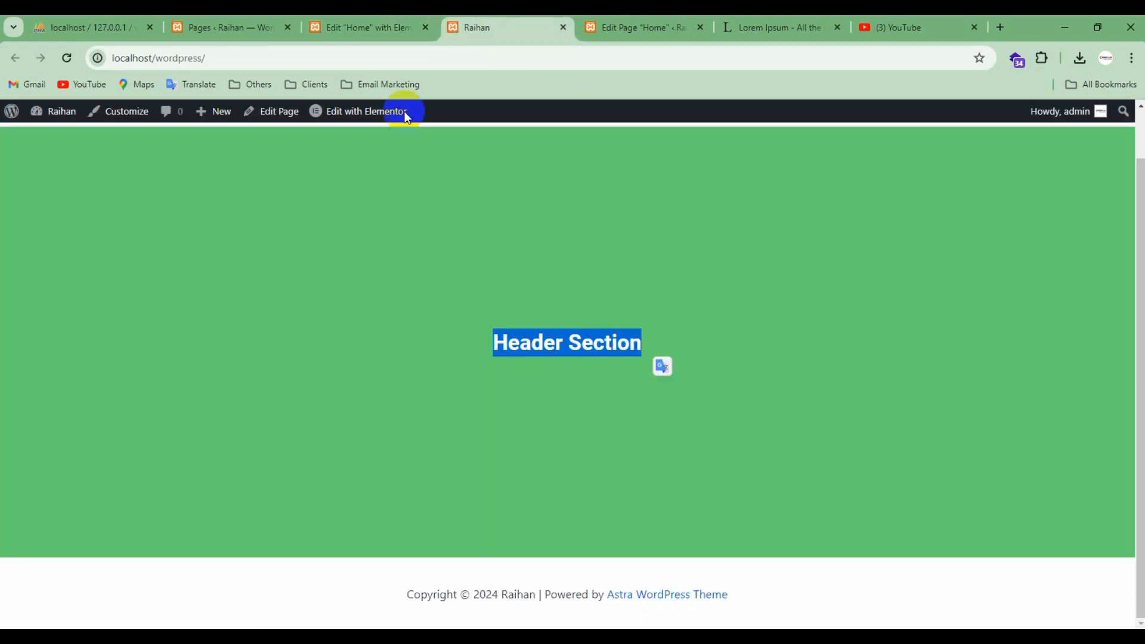
{"action": "left_click", "coordinate": [66, 60]}
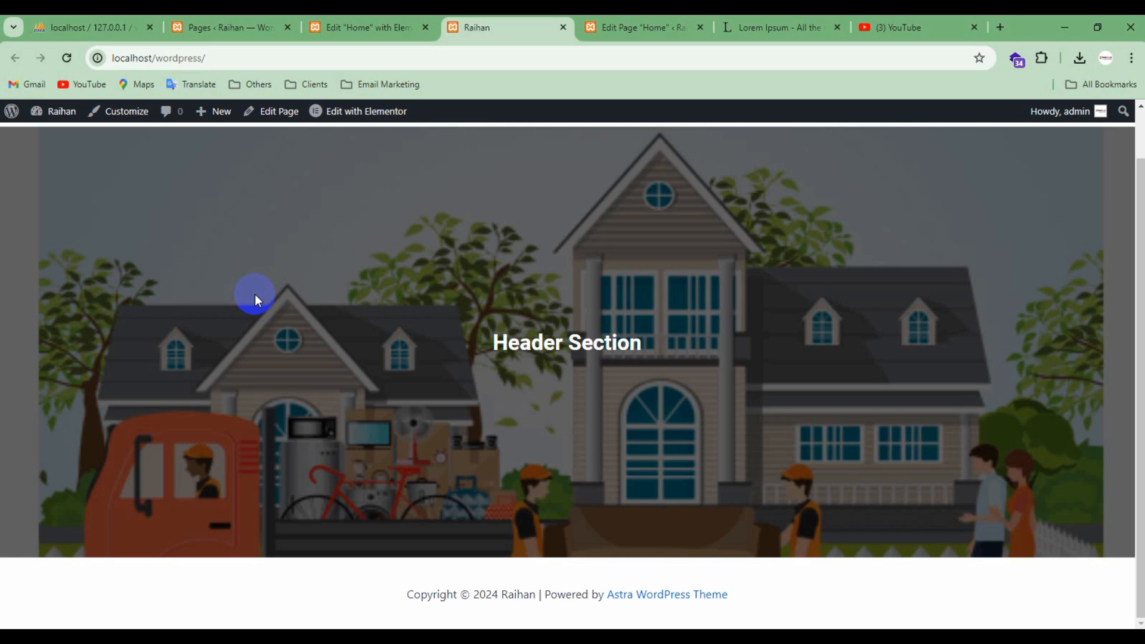
{"action": "scroll", "coordinate": [325, 319], "scroll_direction": "up", "scroll_amount": 2}
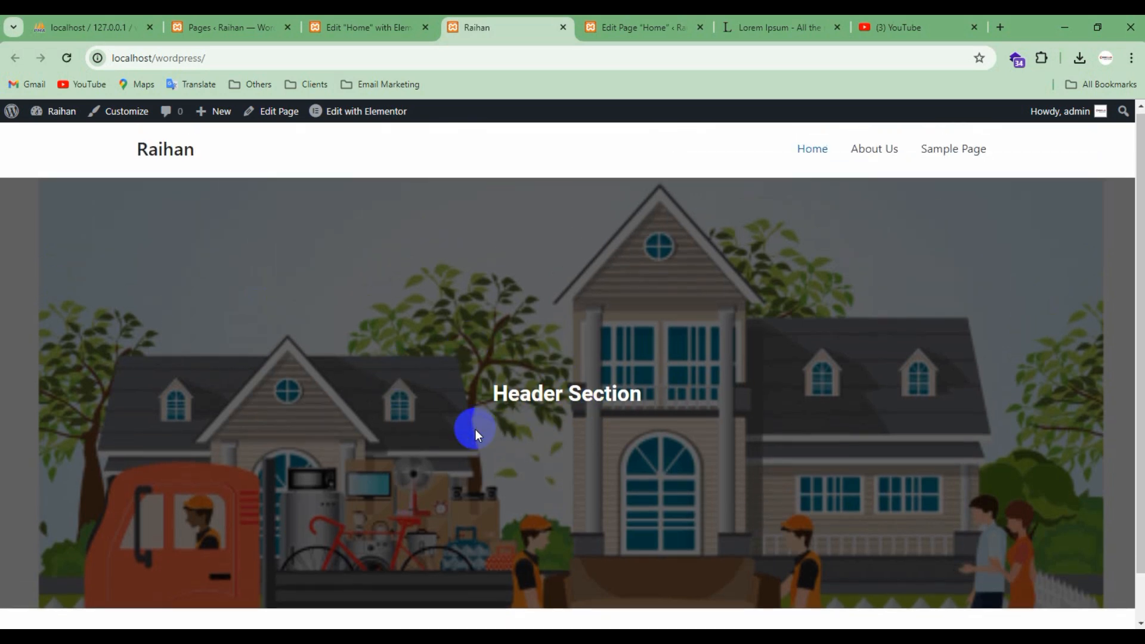
{"action": "scroll", "coordinate": [474, 426], "scroll_direction": "down", "scroll_amount": 2}
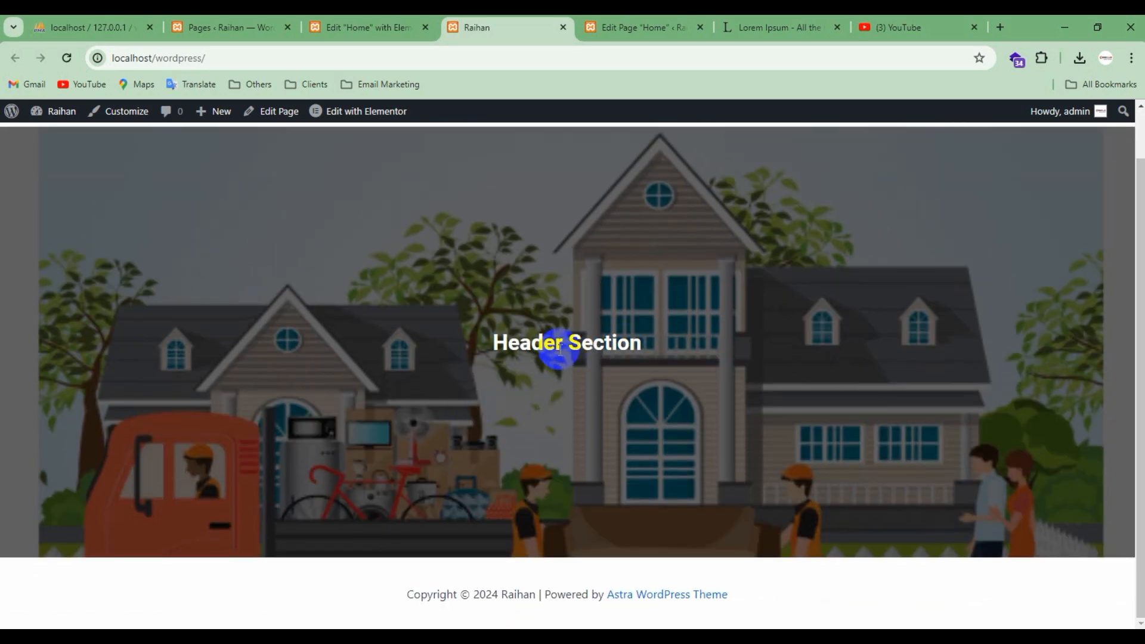
Step: Return to the Elementor editor and add a flexbox container with two equal columns below the header section
{"action": "left_click", "coordinate": [331, 27]}
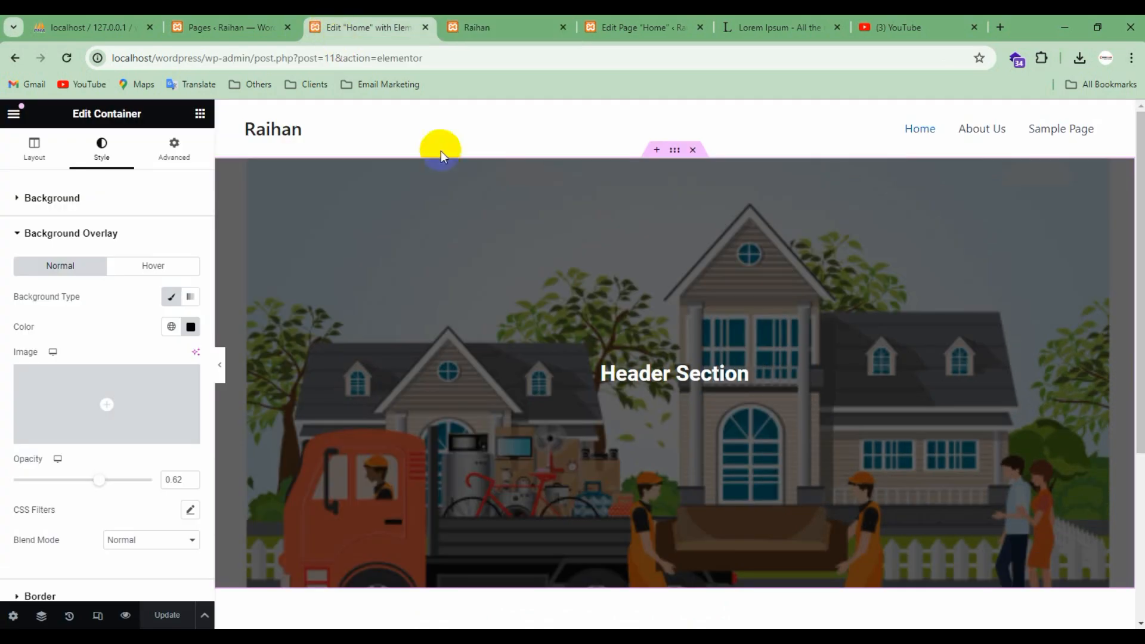
{"action": "scroll", "coordinate": [477, 209], "scroll_direction": "down", "scroll_amount": 2}
{"action": "left_click", "coordinate": [511, 260]}
{"action": "left_click", "coordinate": [643, 548]}
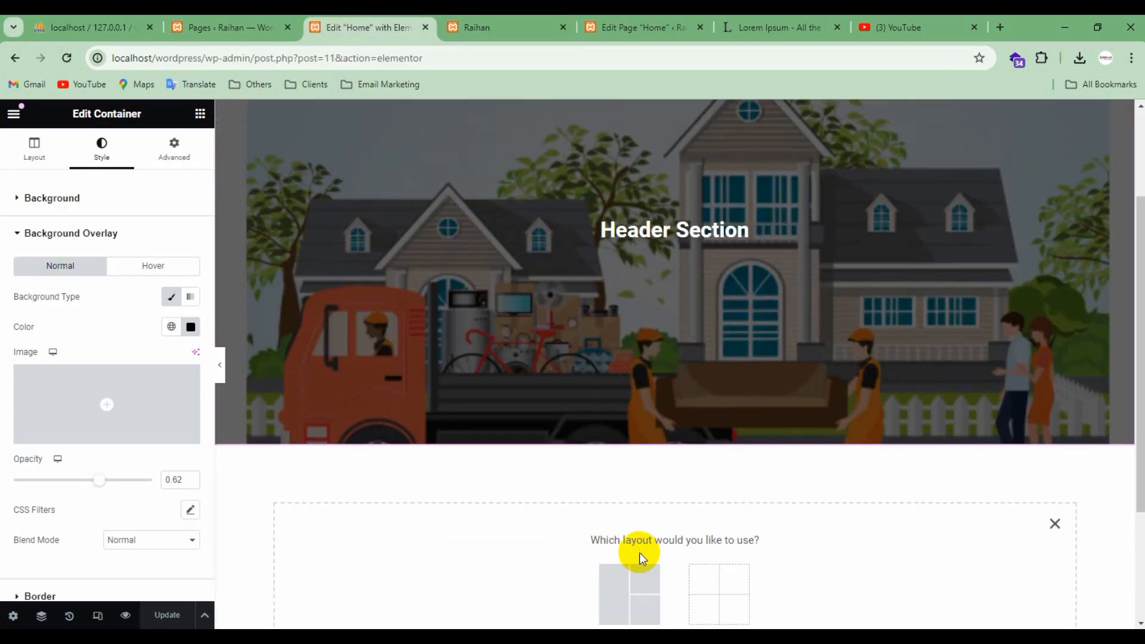
{"action": "left_click", "coordinate": [632, 597]}
{"action": "scroll", "coordinate": [621, 488], "scroll_direction": "down", "scroll_amount": 2}
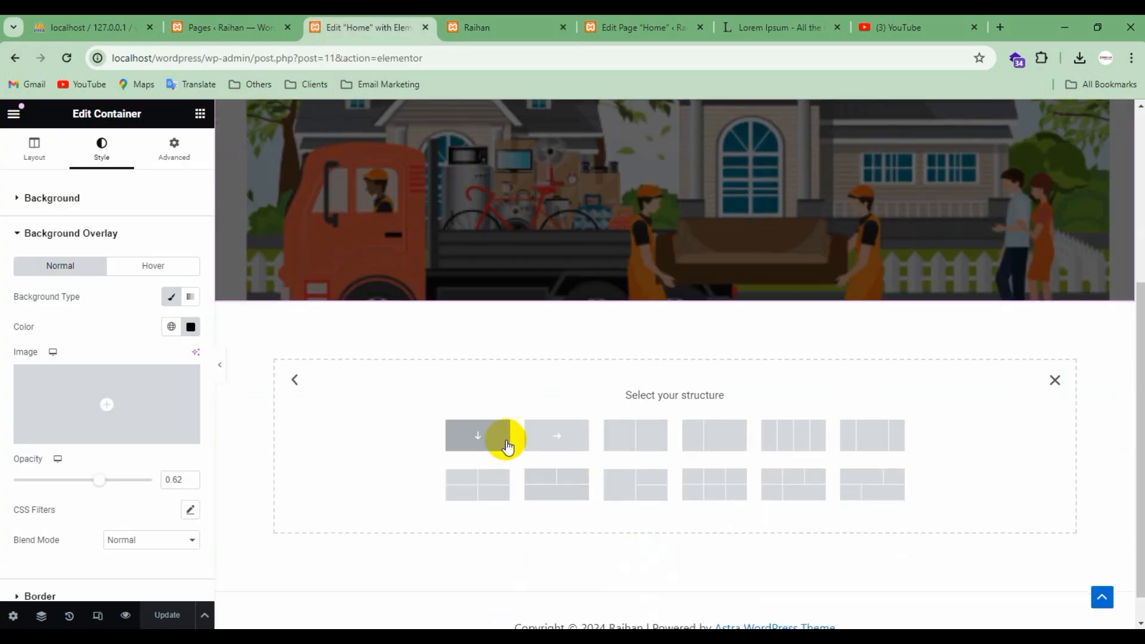
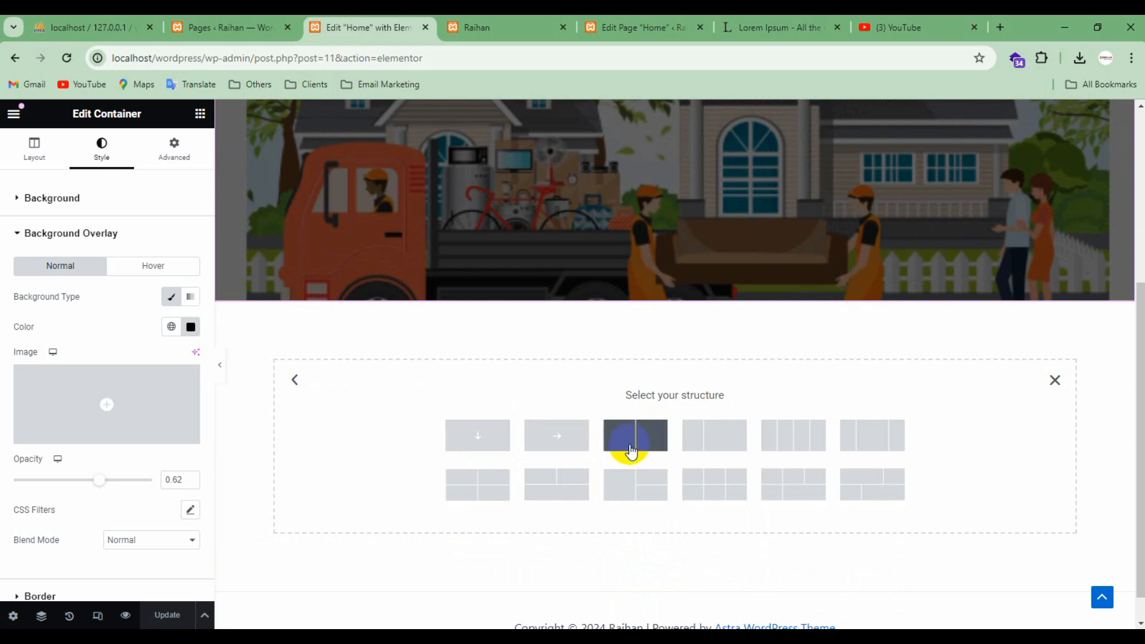
{"action": "left_click", "coordinate": [632, 448]}
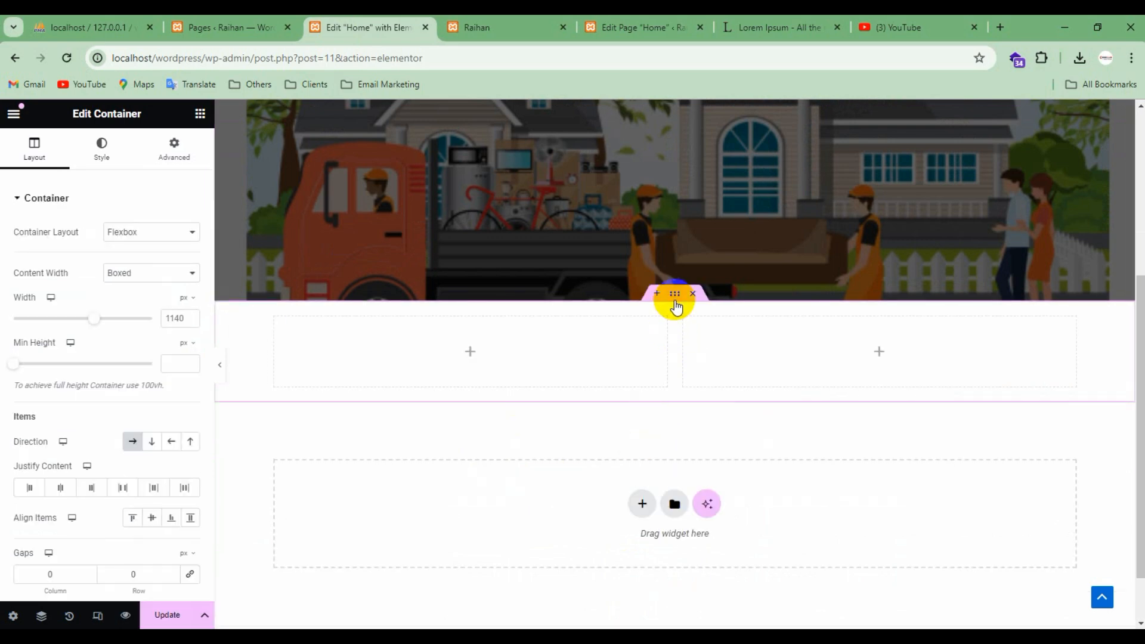
Step: Give the new two-column container a classic background in the dark navy global color
{"action": "left_click", "coordinate": [97, 146]}
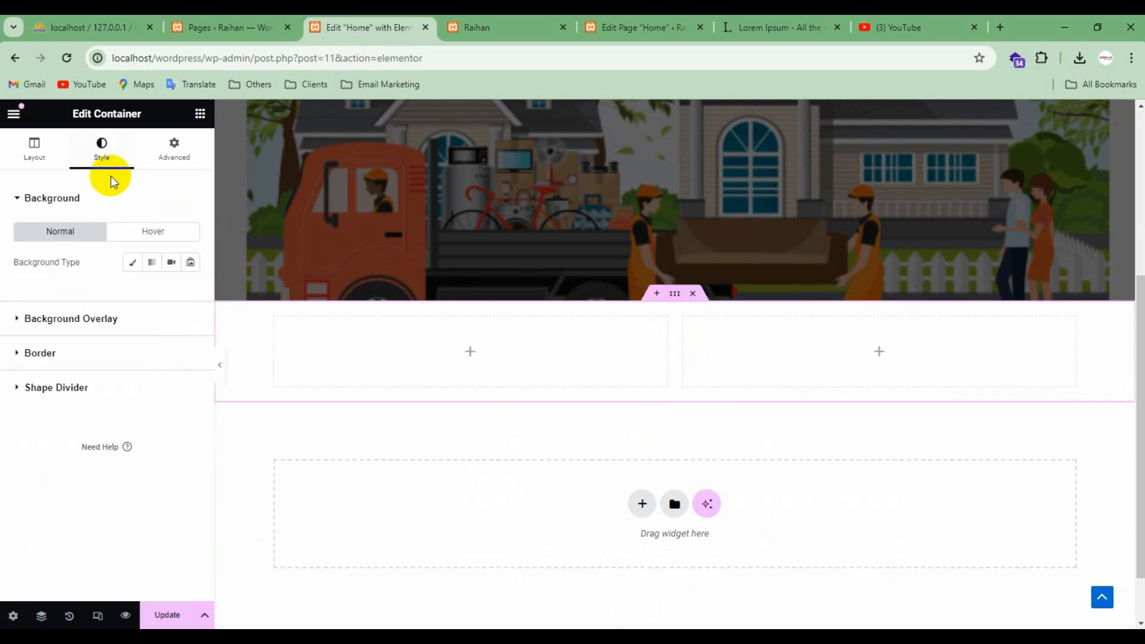
{"action": "left_click", "coordinate": [130, 263]}
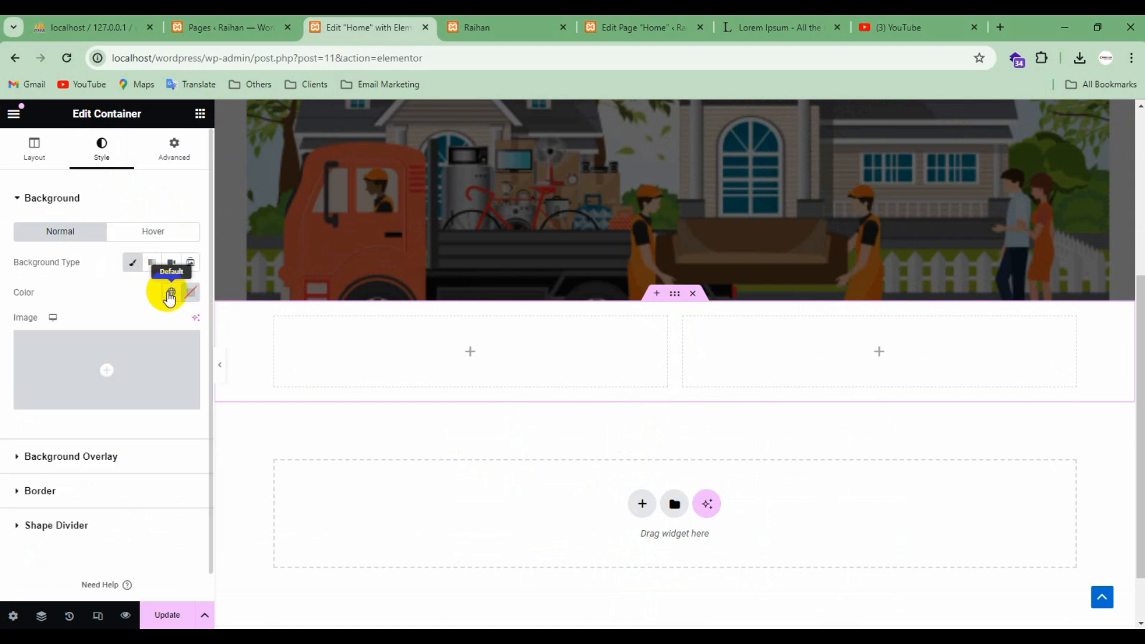
{"action": "left_click", "coordinate": [171, 292]}
{"action": "scroll", "coordinate": [84, 454], "scroll_direction": "down", "scroll_amount": 3}
{"action": "left_click", "coordinate": [56, 416]}
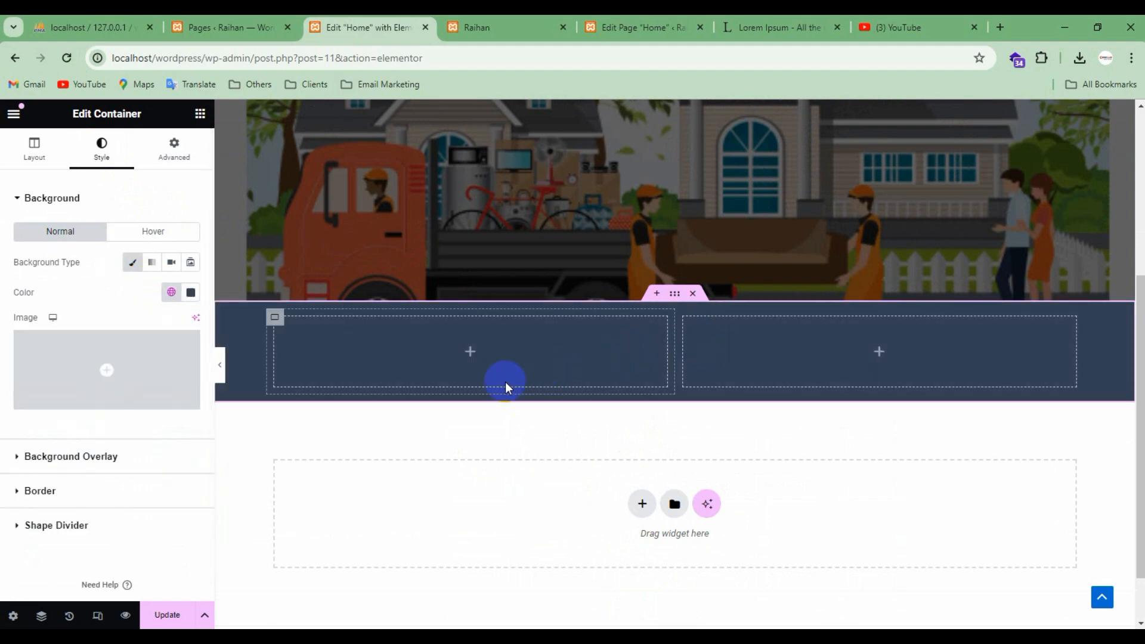
Step: Unlink the two-column container's padding values and set 80 px top and bottom with 0 on the sides
{"action": "left_click", "coordinate": [176, 163]}
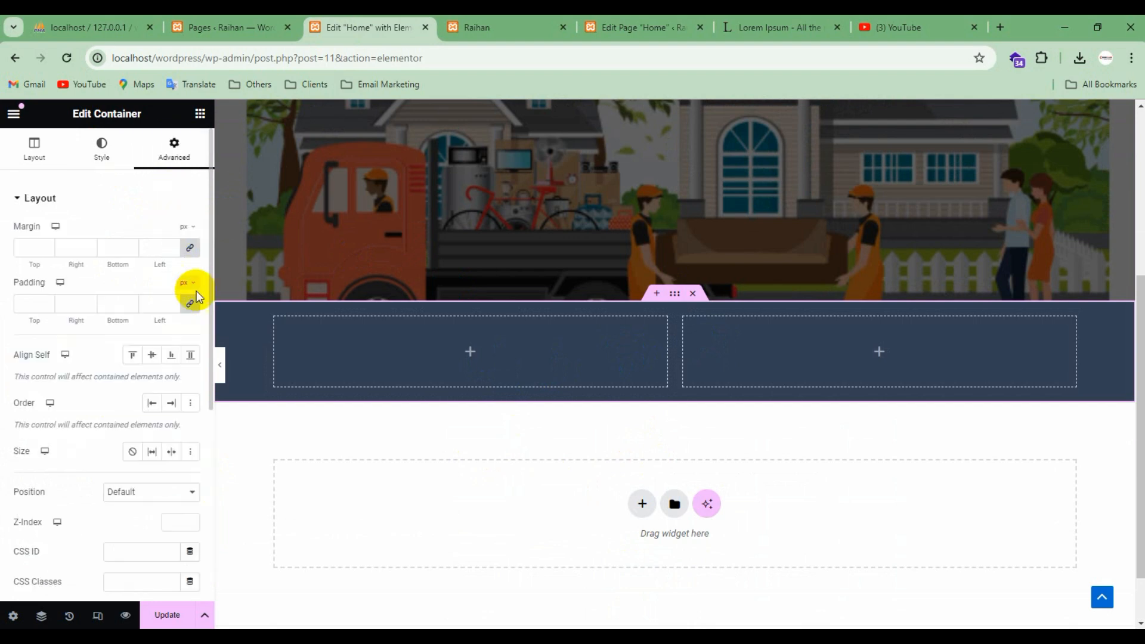
{"action": "left_click", "coordinate": [196, 305]}
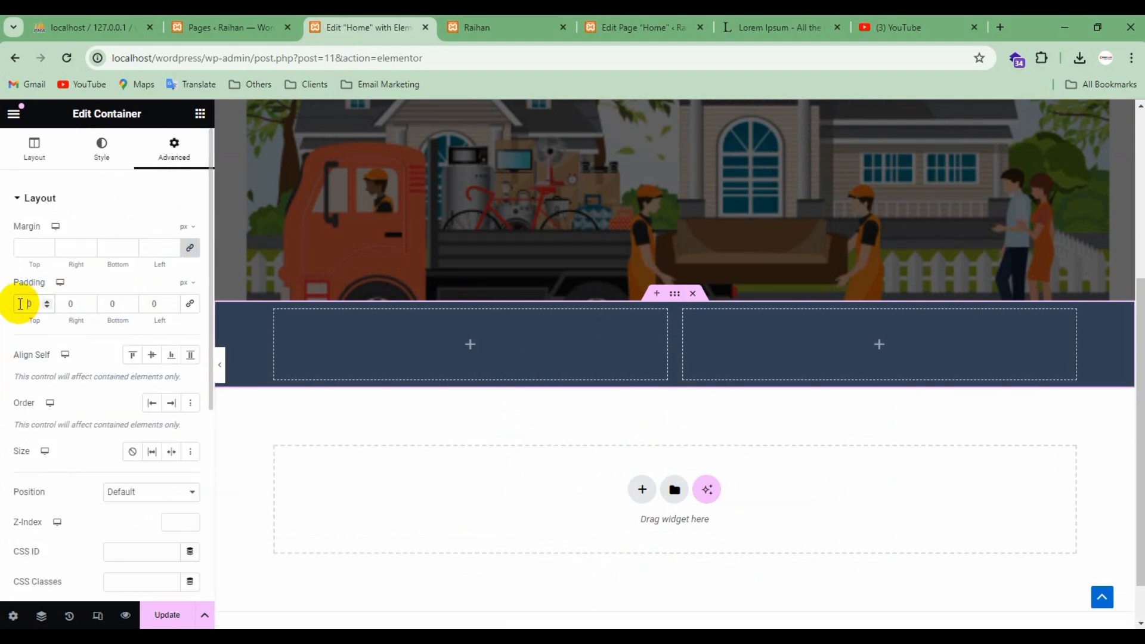
{"action": "type", "text": "80"}
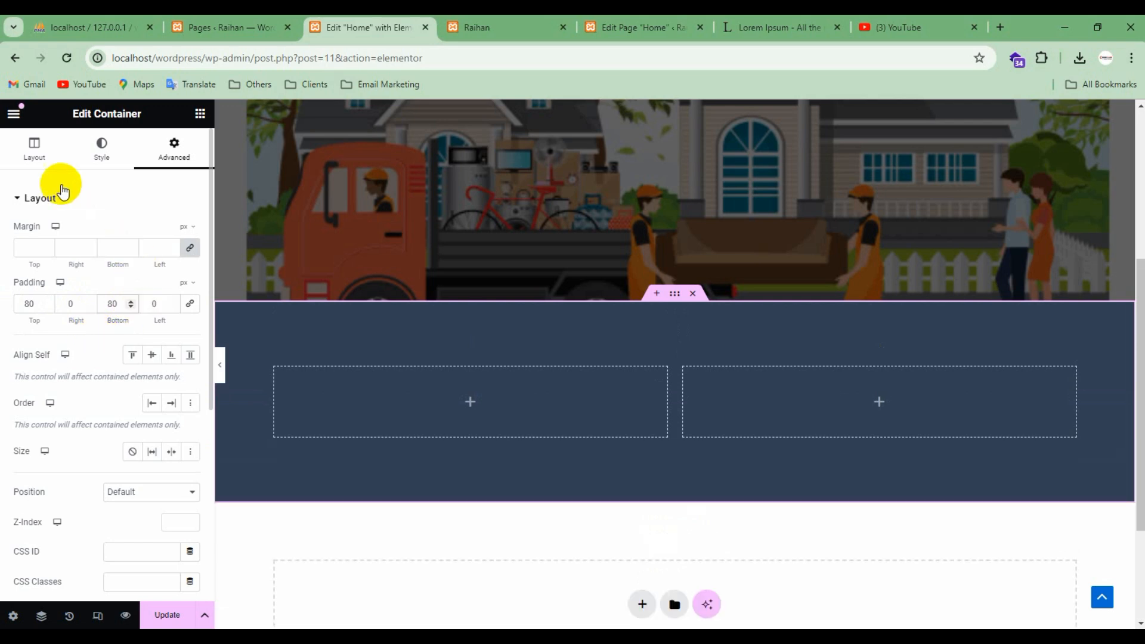
Step: Add a heading titled "About Us" to the first column and place a text editor widget beneath it
{"action": "left_click", "coordinate": [35, 146]}
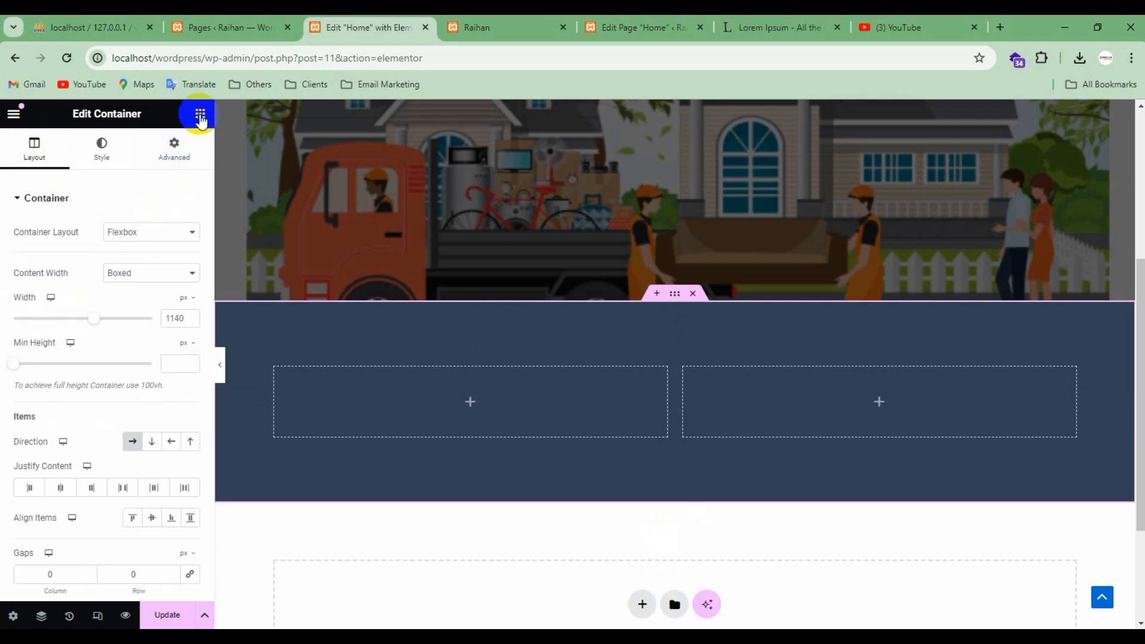
{"action": "left_click", "coordinate": [199, 113]}
{"action": "left_click_drag", "start_coordinate": [66, 457], "coordinate": [438, 395]}
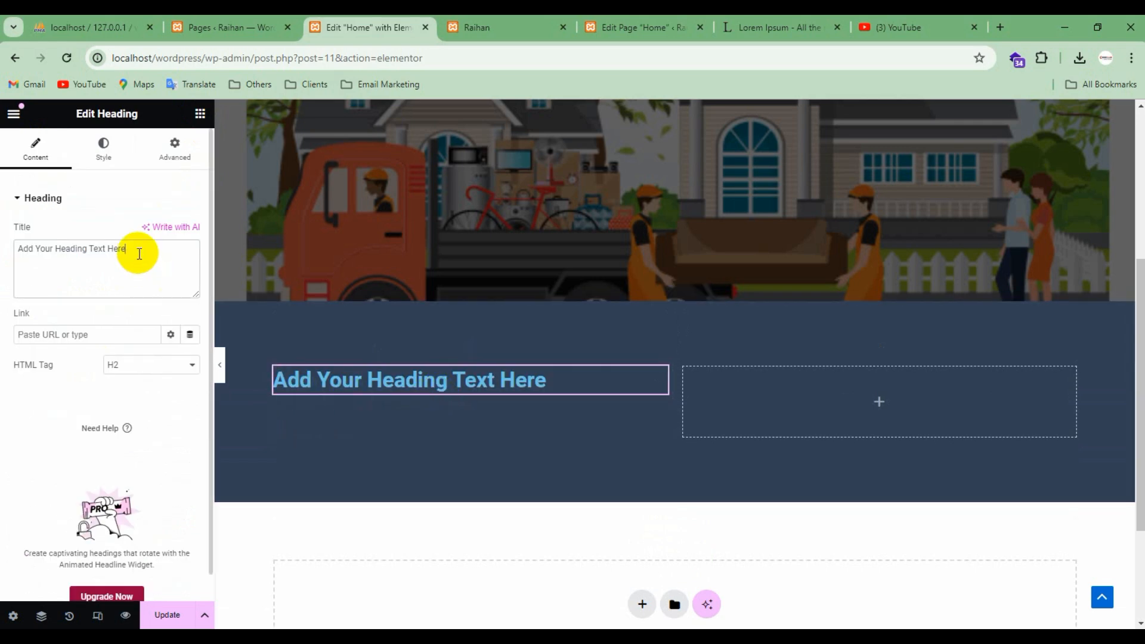
{"action": "left_click_drag", "start_coordinate": [140, 248], "coordinate": [38, 250]}
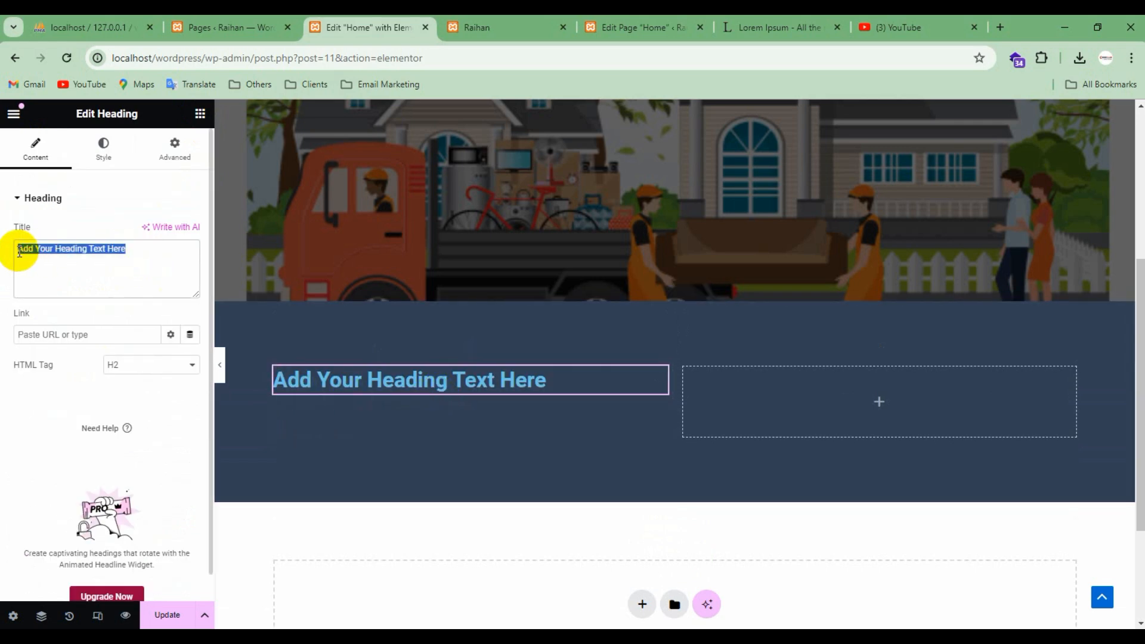
{"action": "type", "text": "About Us"}
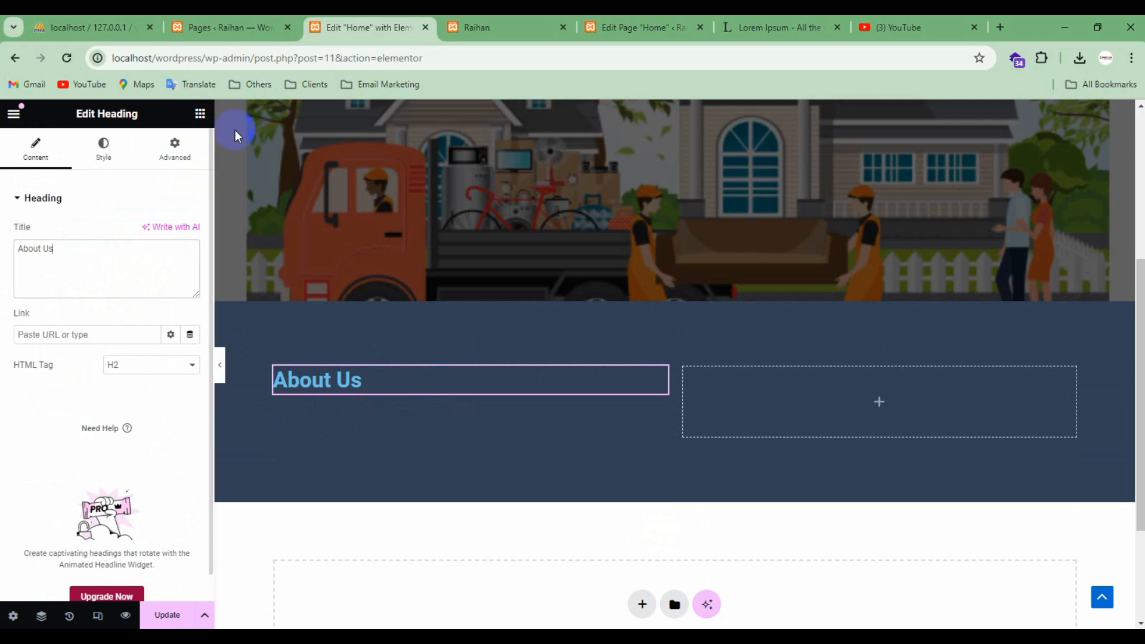
{"action": "left_click", "coordinate": [199, 114]}
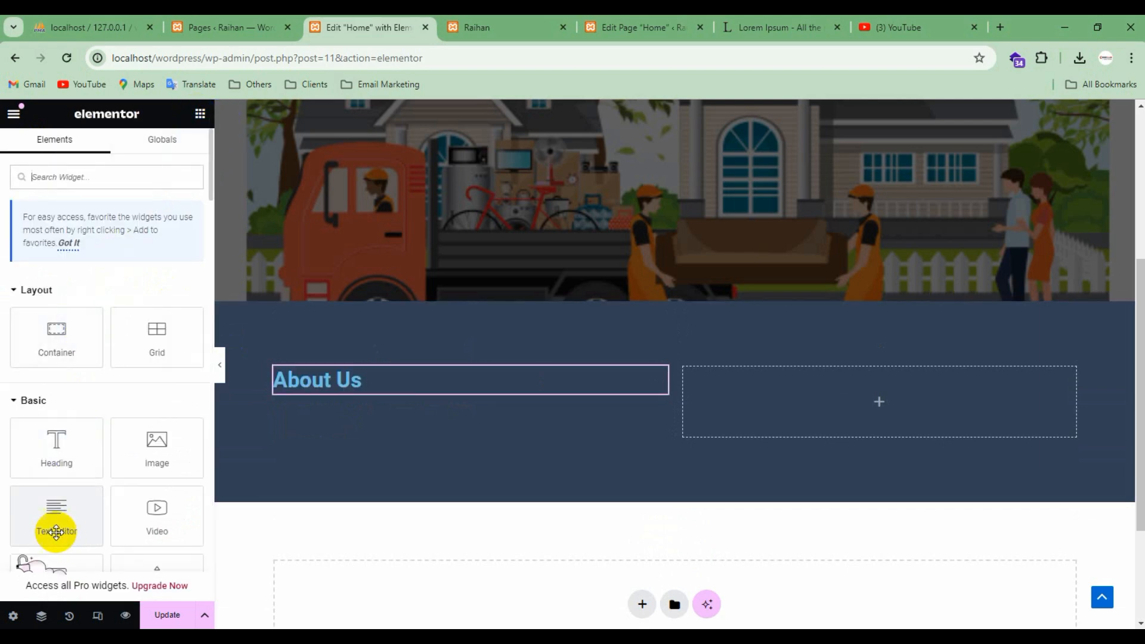
{"action": "left_click_drag", "start_coordinate": [54, 529], "coordinate": [332, 392]}
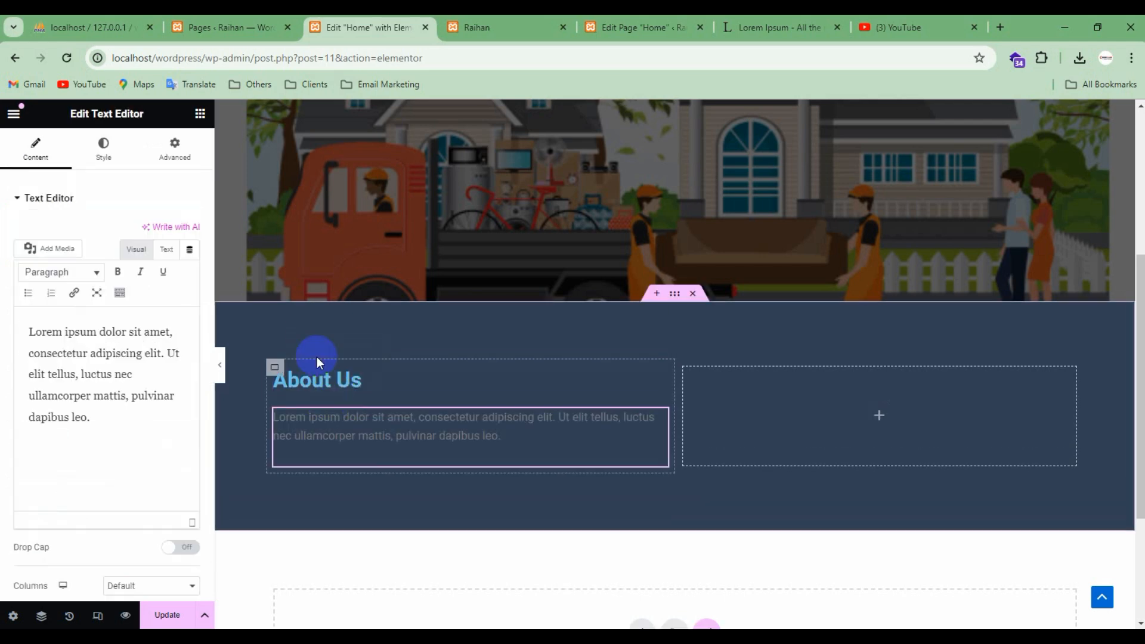
Step: Change the "About Us" heading's text color to the white global color
{"action": "left_click", "coordinate": [402, 377]}
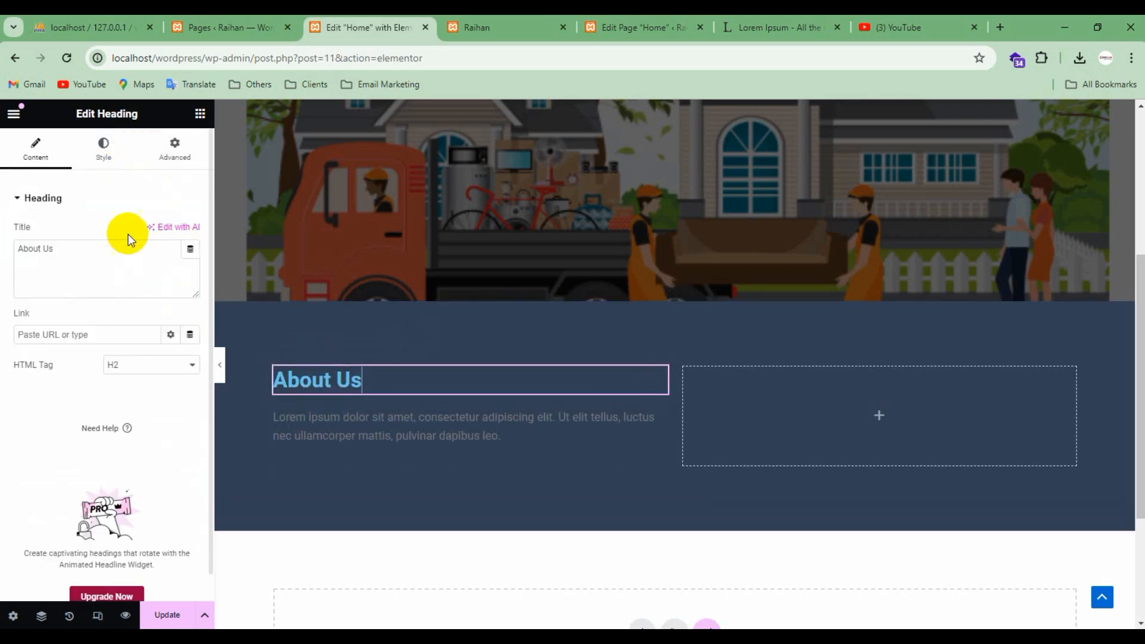
{"action": "left_click", "coordinate": [104, 146]}
{"action": "left_click", "coordinate": [171, 262]}
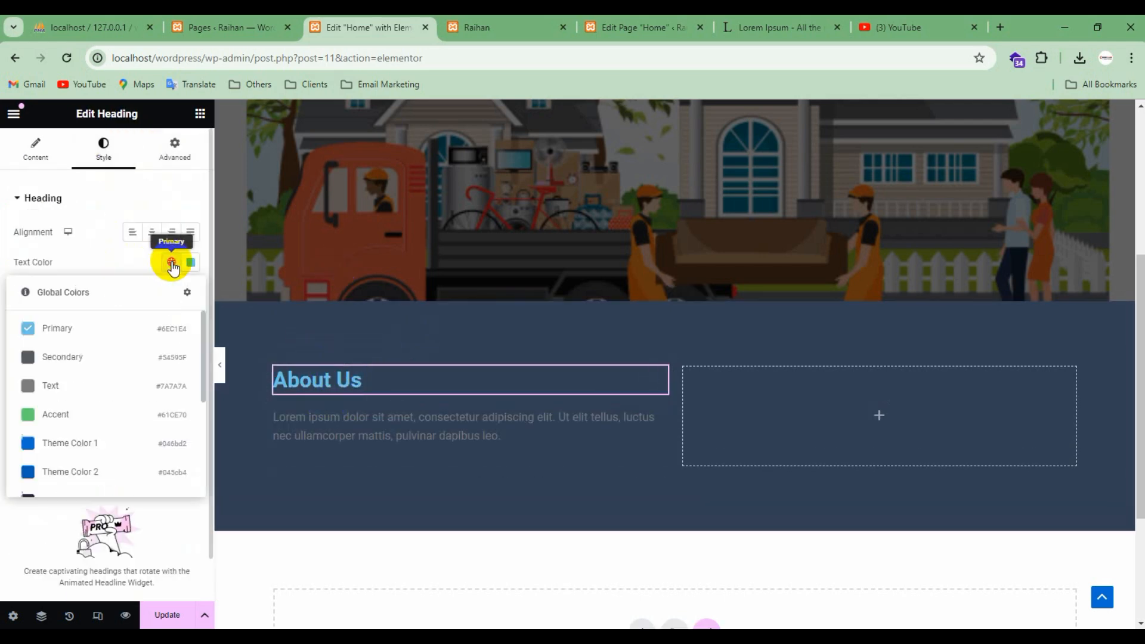
{"action": "scroll", "coordinate": [115, 455], "scroll_direction": "down", "scroll_amount": 5}
{"action": "left_click", "coordinate": [64, 396]}
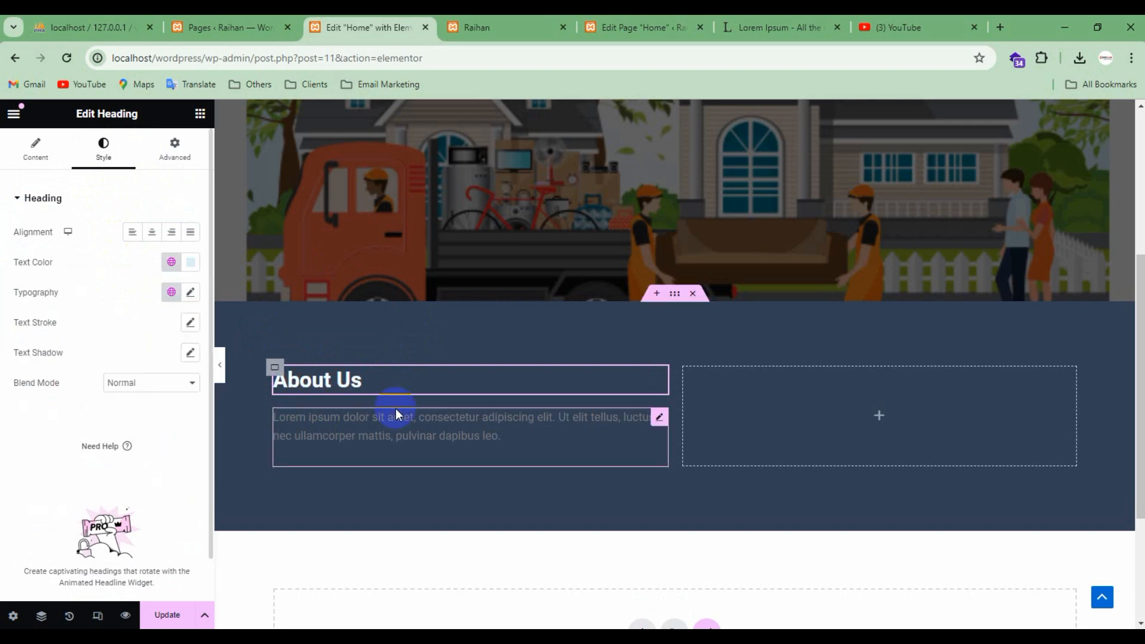
Step: Give the paragraph below the "About Us" heading a custom bright red text color
{"action": "left_click", "coordinate": [392, 417]}
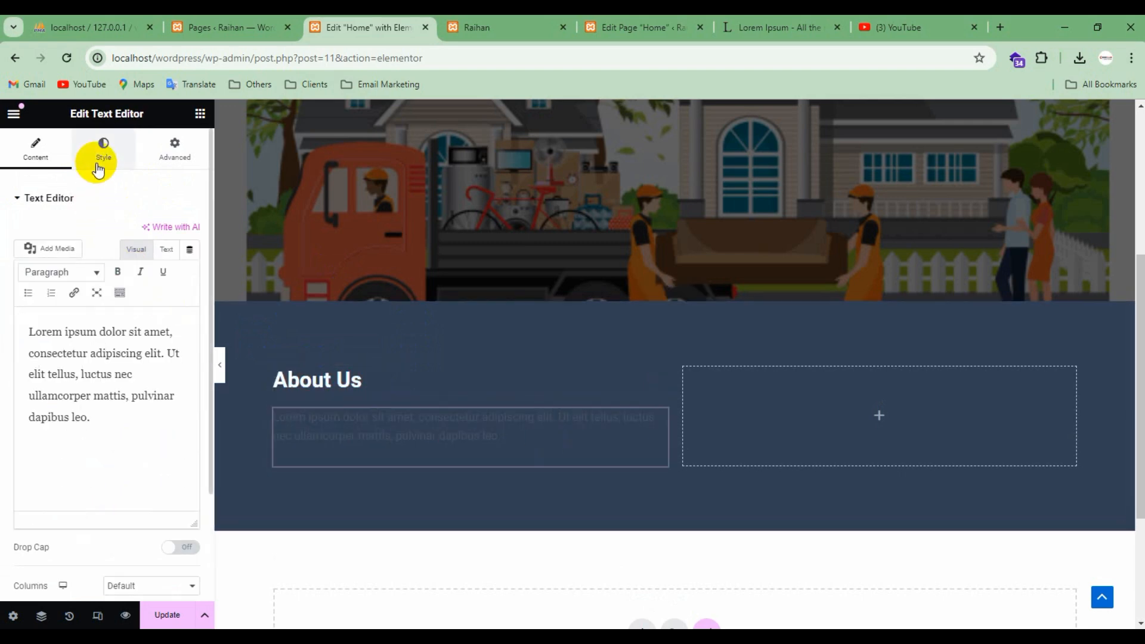
{"action": "left_click", "coordinate": [98, 169]}
{"action": "left_click", "coordinate": [171, 262]}
{"action": "scroll", "coordinate": [113, 405], "scroll_direction": "down", "scroll_amount": 2}
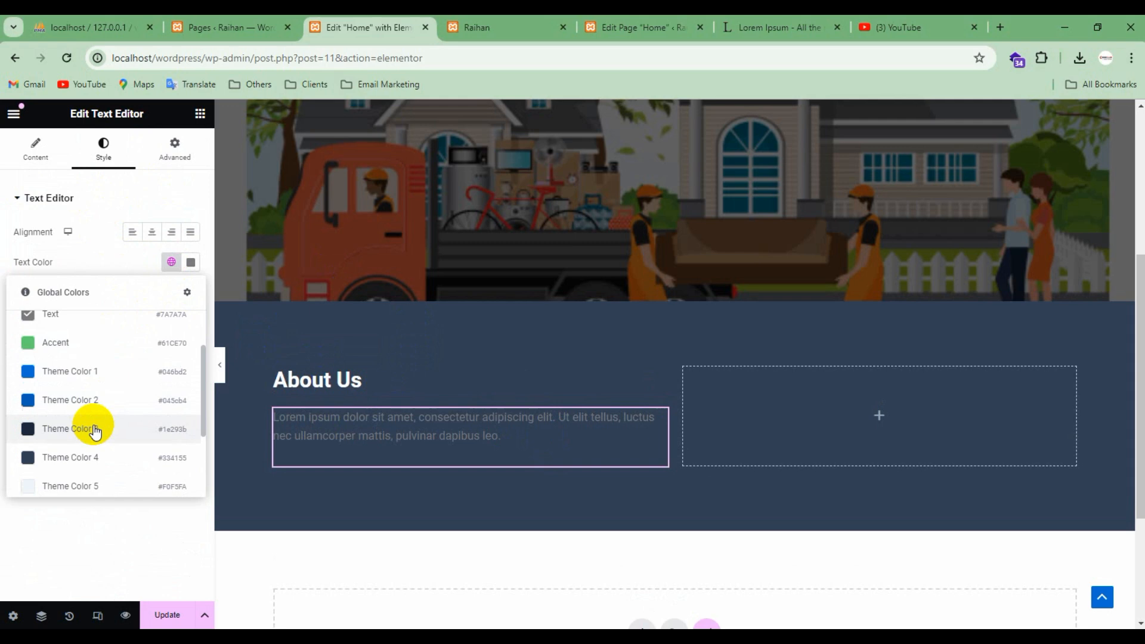
{"action": "scroll", "coordinate": [83, 441], "scroll_direction": "down", "scroll_amount": 3}
{"action": "scroll", "coordinate": [81, 405], "scroll_direction": "up", "scroll_amount": 5}
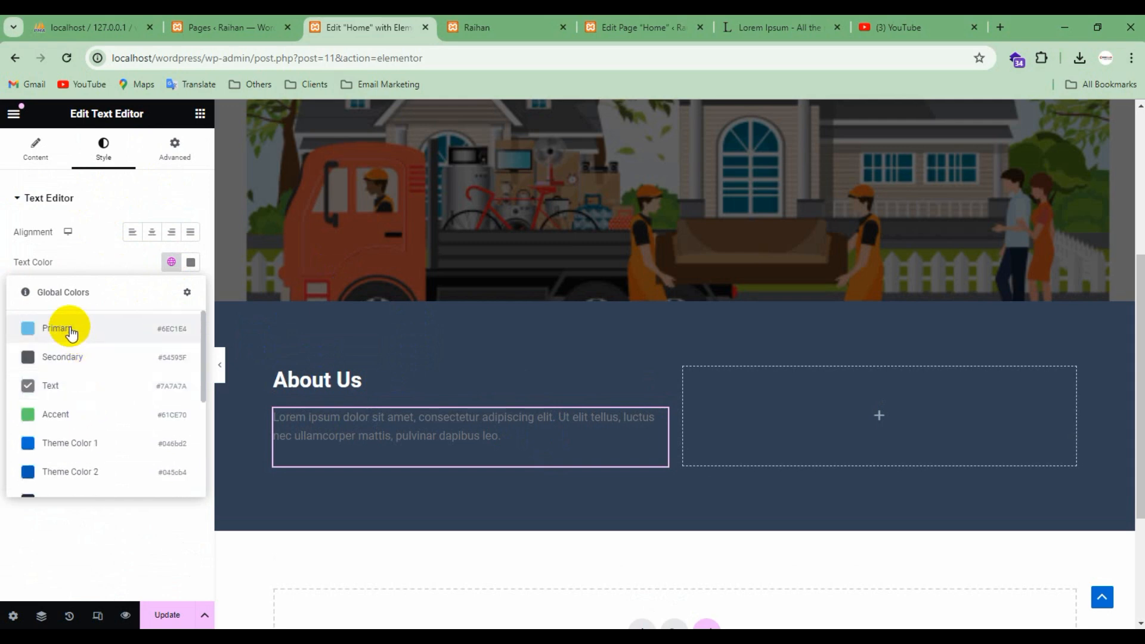
{"action": "left_click", "coordinate": [190, 263]}
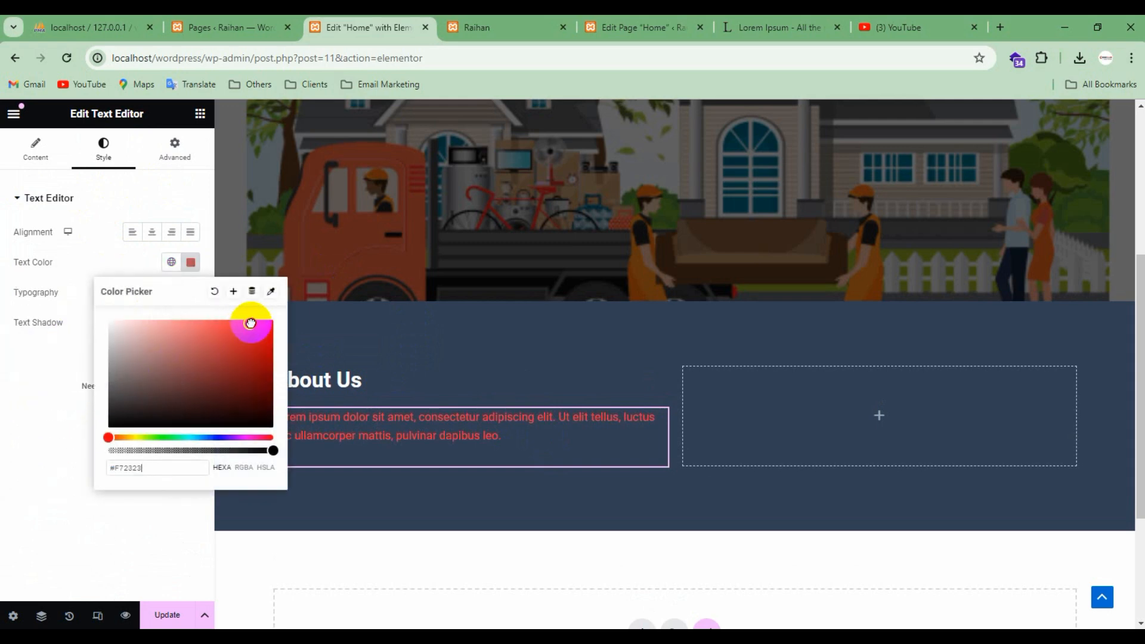
{"action": "left_click", "coordinate": [56, 401]}
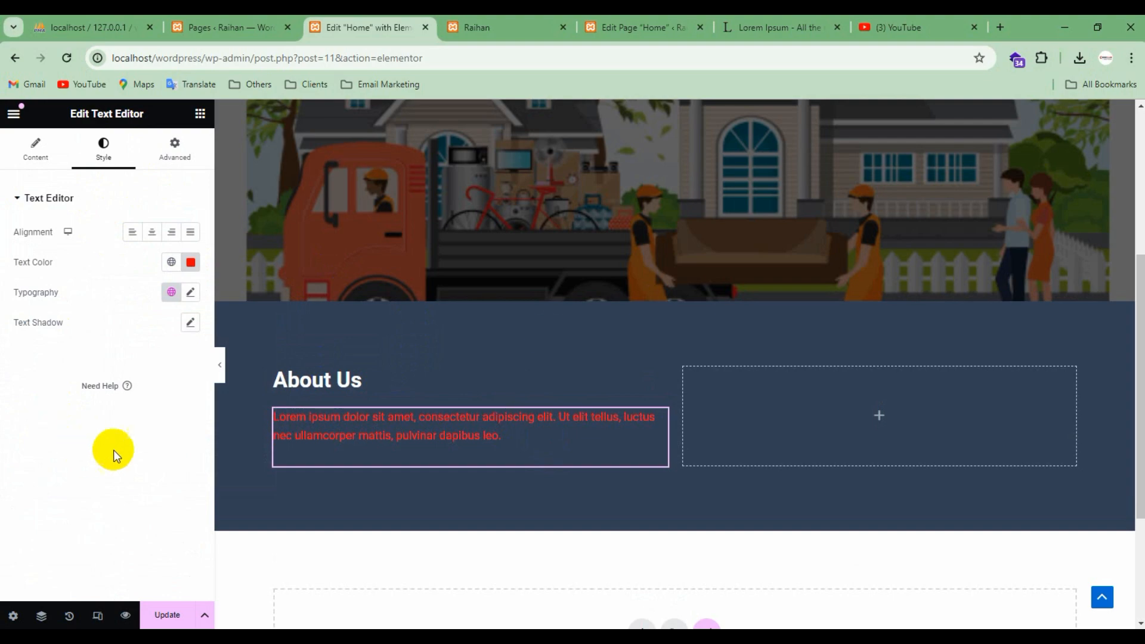
Step: Copy the "What is Lorem Ipsum?" paragraph from lipsum.com and replace the placeholder text below the "About Us" heading with it
{"action": "left_click", "coordinate": [787, 27]}
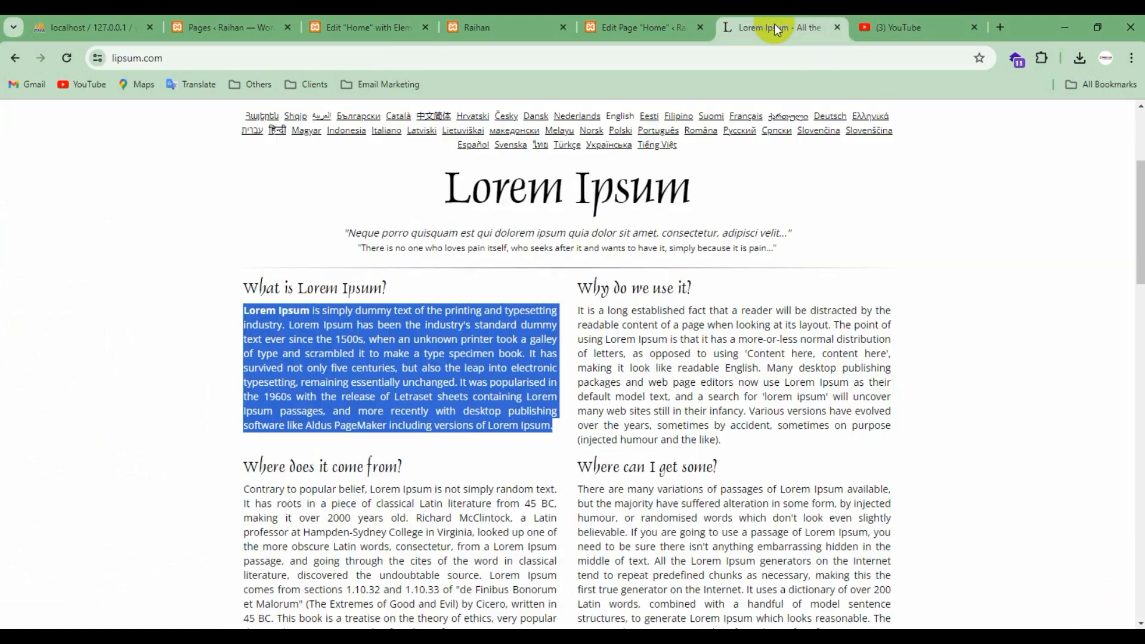
{"action": "right_click", "coordinate": [366, 385]}
{"action": "left_click", "coordinate": [421, 153]}
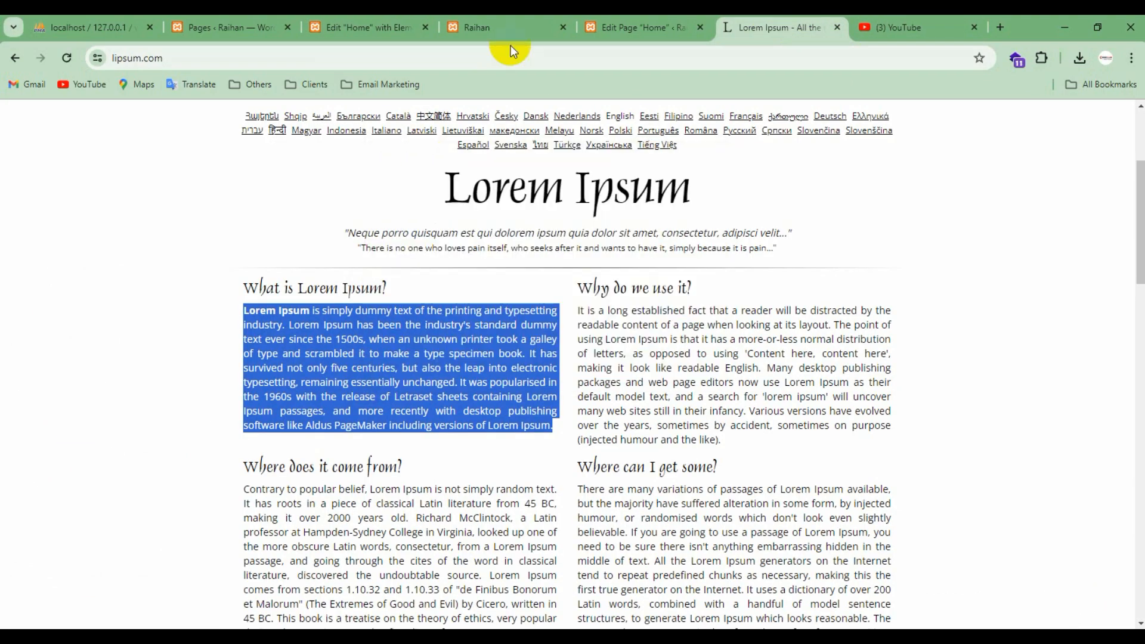
{"action": "left_click", "coordinate": [510, 28]}
{"action": "left_click", "coordinate": [346, 30]}
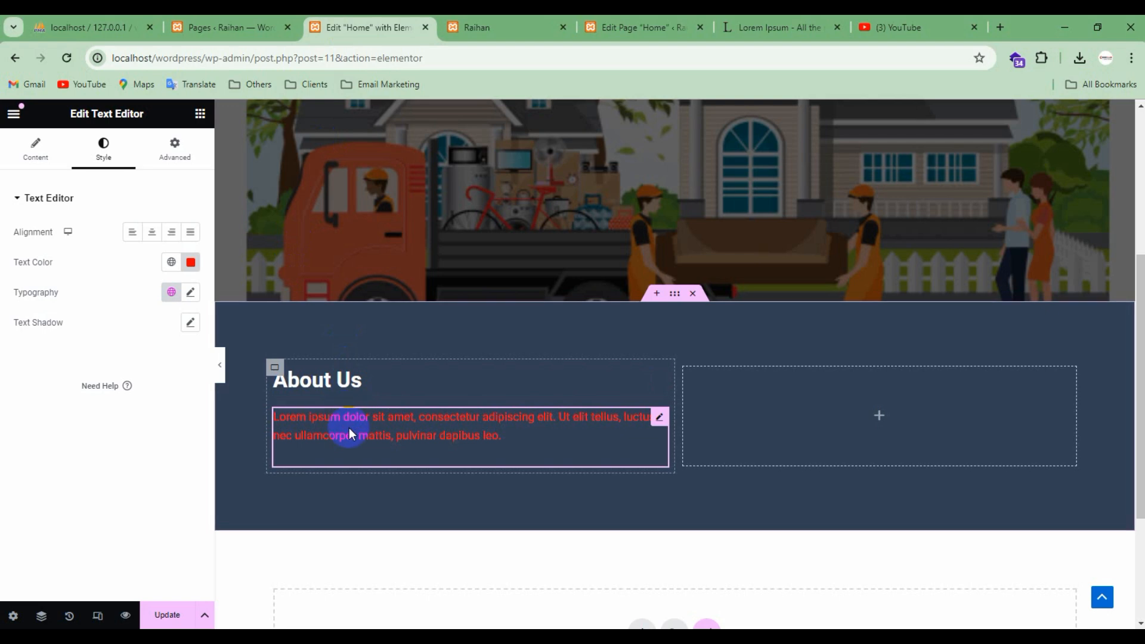
{"action": "left_click", "coordinate": [39, 152]}
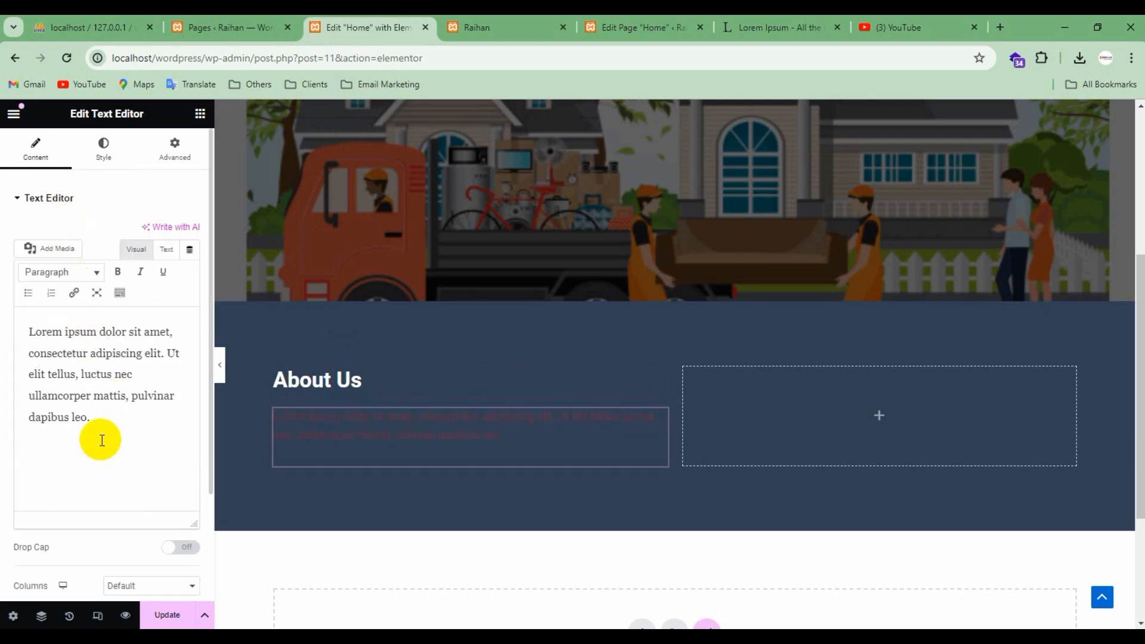
{"action": "left_click_drag", "start_coordinate": [95, 417], "coordinate": [28, 330]}
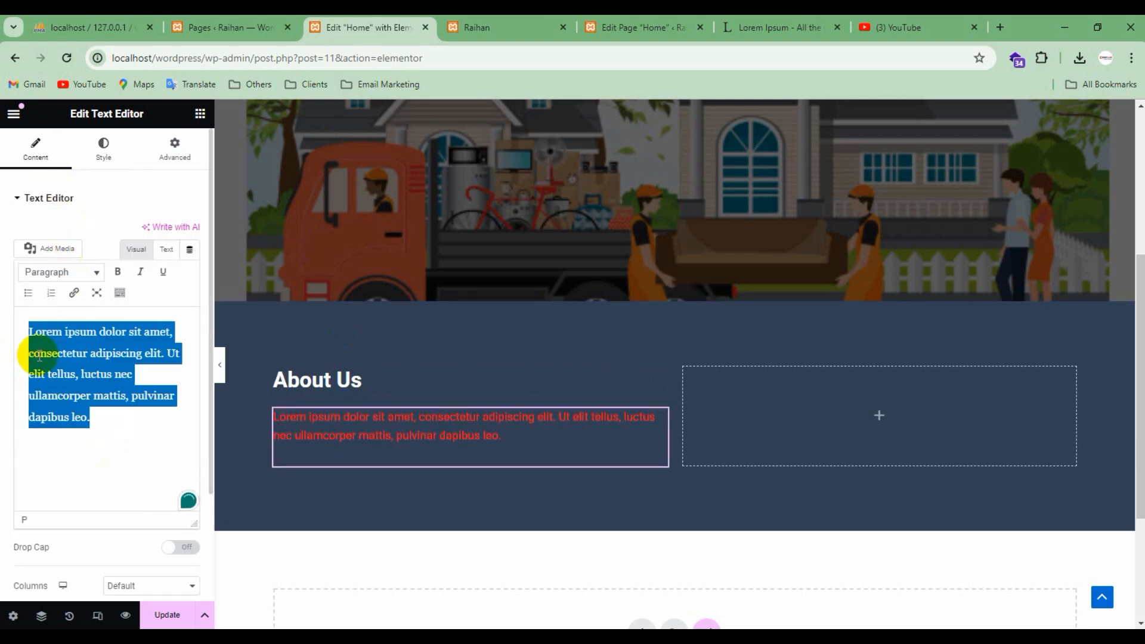
{"action": "key", "text": "ctrl+v"}
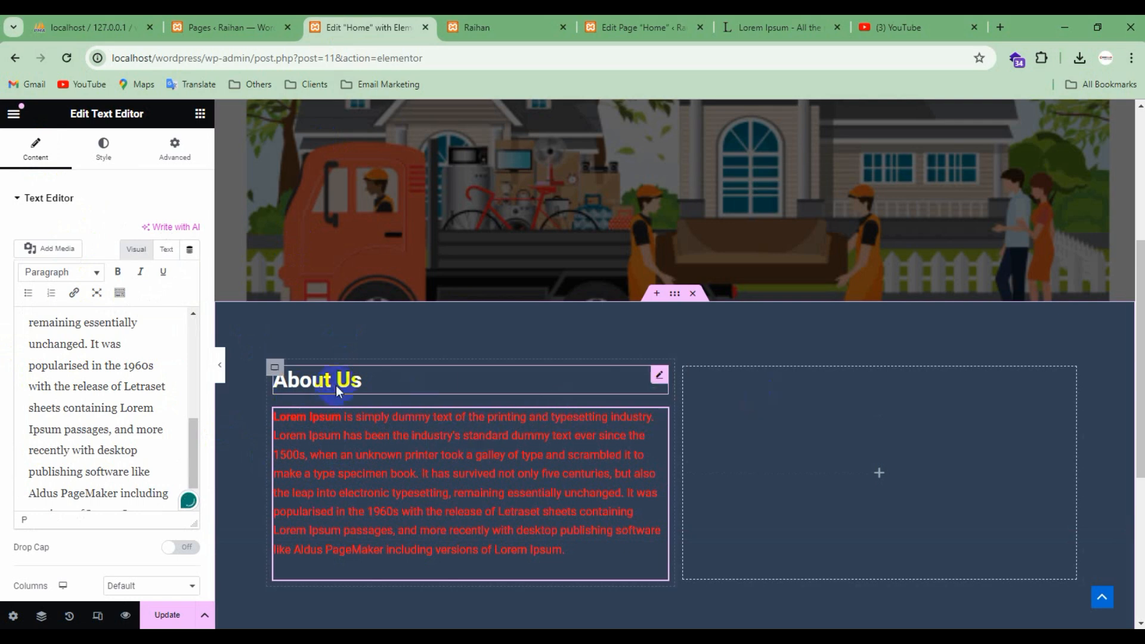
Step: Set the "About Us" column container's content justification to center and its item alignment to start
{"action": "left_click", "coordinate": [275, 369]}
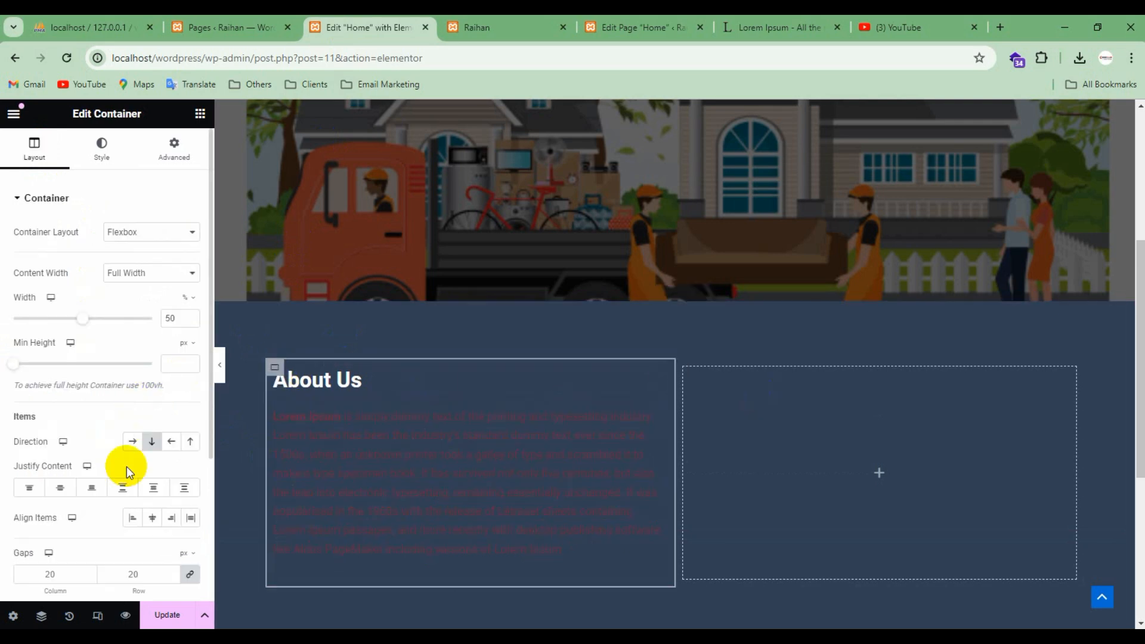
{"action": "left_click", "coordinate": [66, 490]}
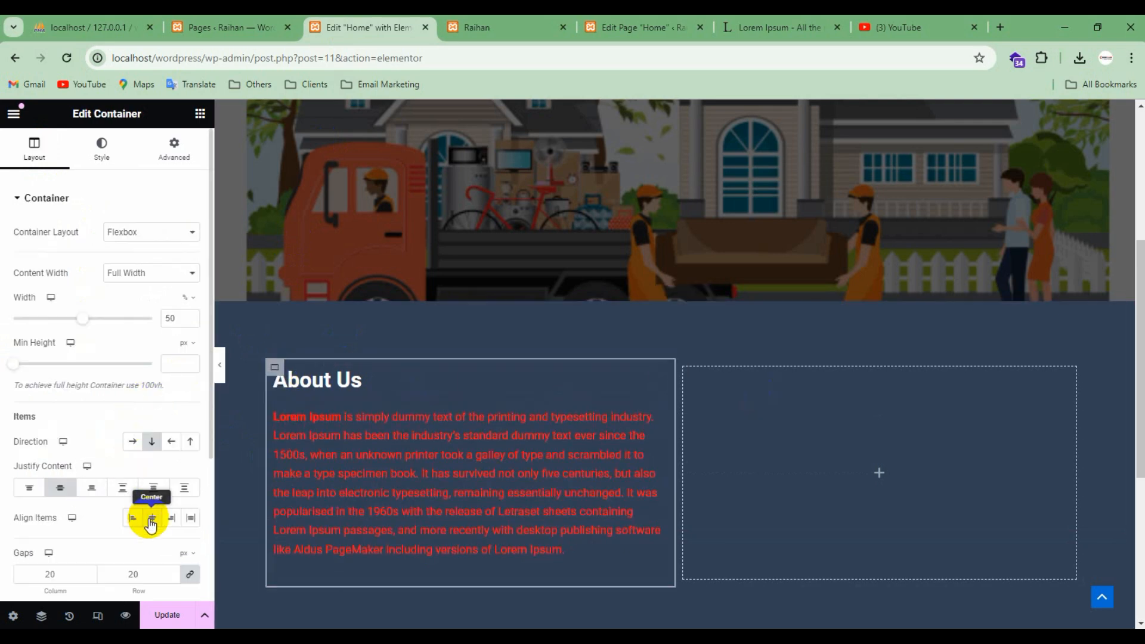
{"action": "left_click", "coordinate": [132, 523]}
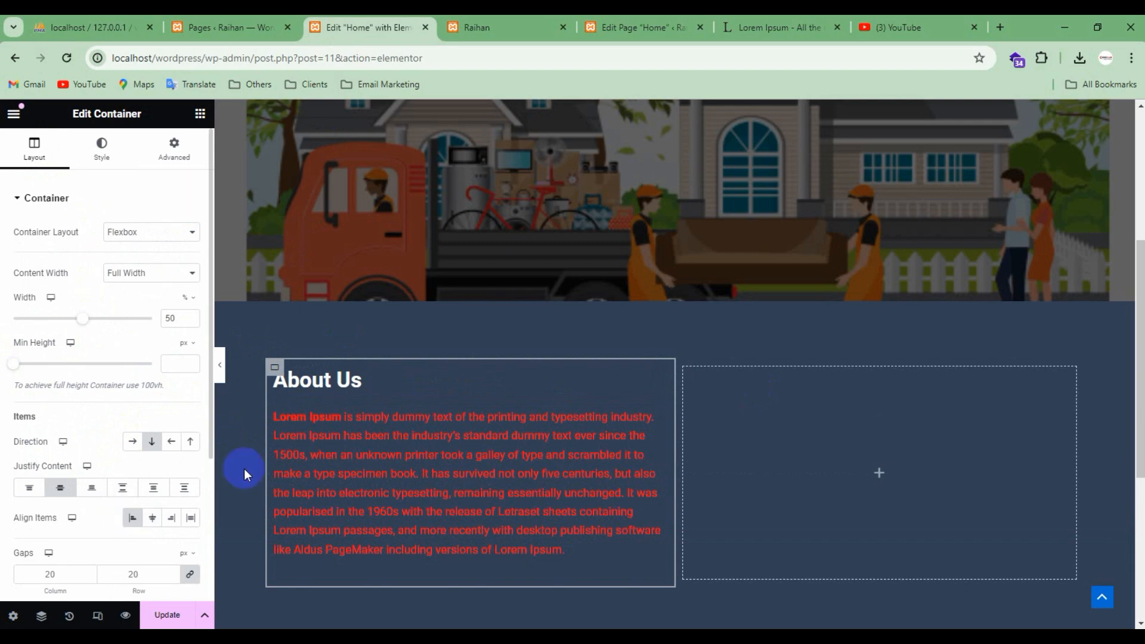
Step: Add an image widget to the second column and choose the white car group photo from the media library
{"action": "left_click", "coordinate": [200, 113]}
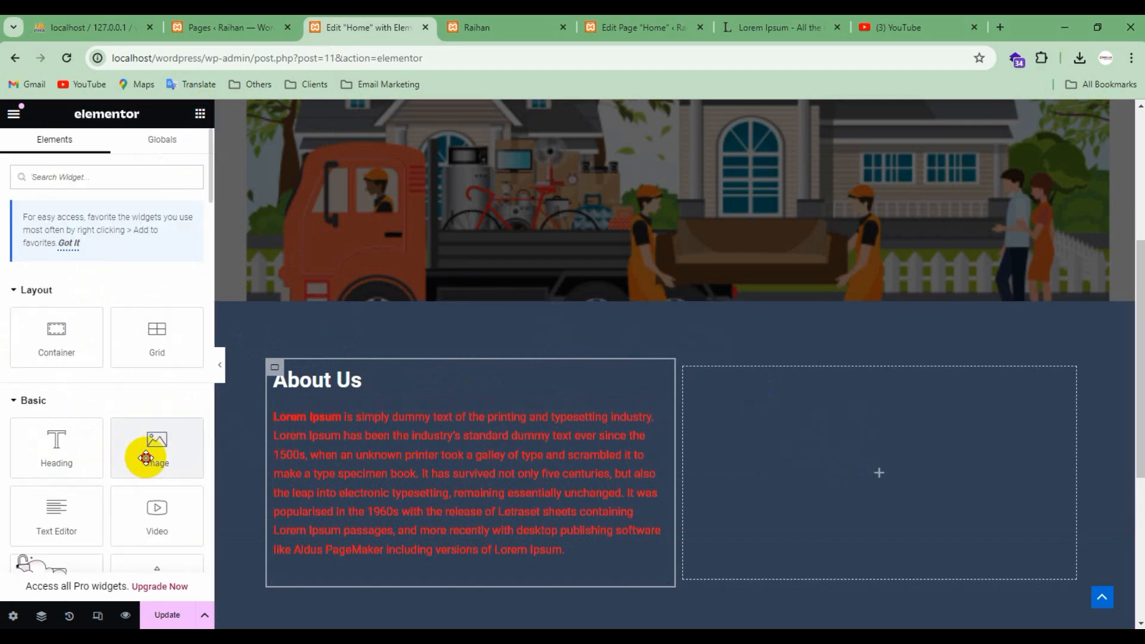
{"action": "left_click_drag", "start_coordinate": [146, 457], "coordinate": [823, 459]}
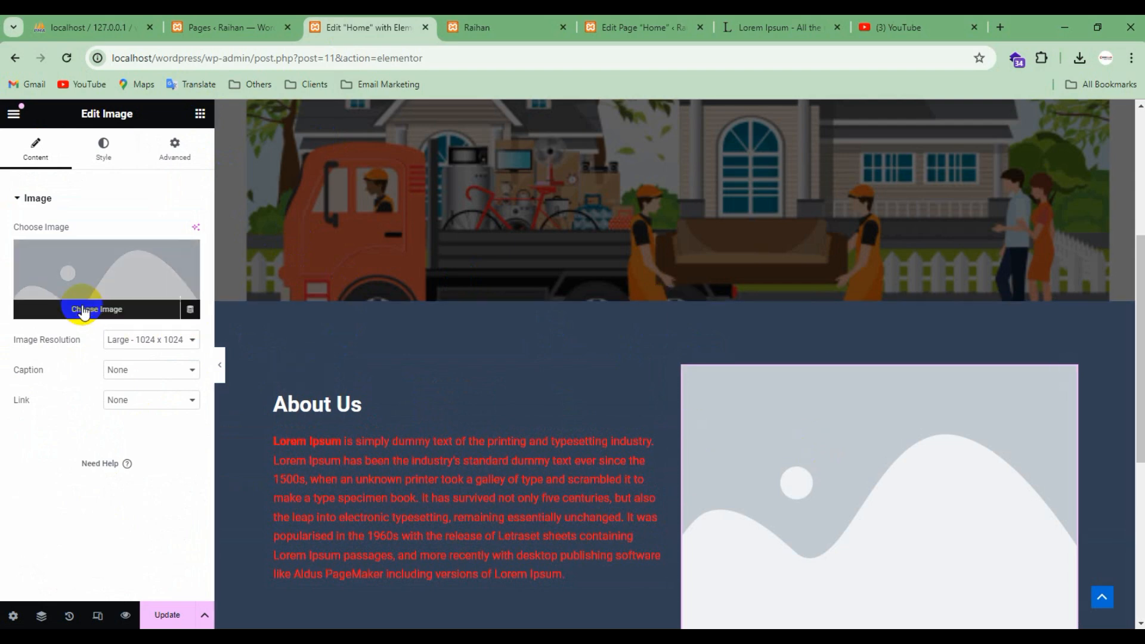
{"action": "left_click", "coordinate": [83, 310]}
{"action": "left_click", "coordinate": [200, 169]}
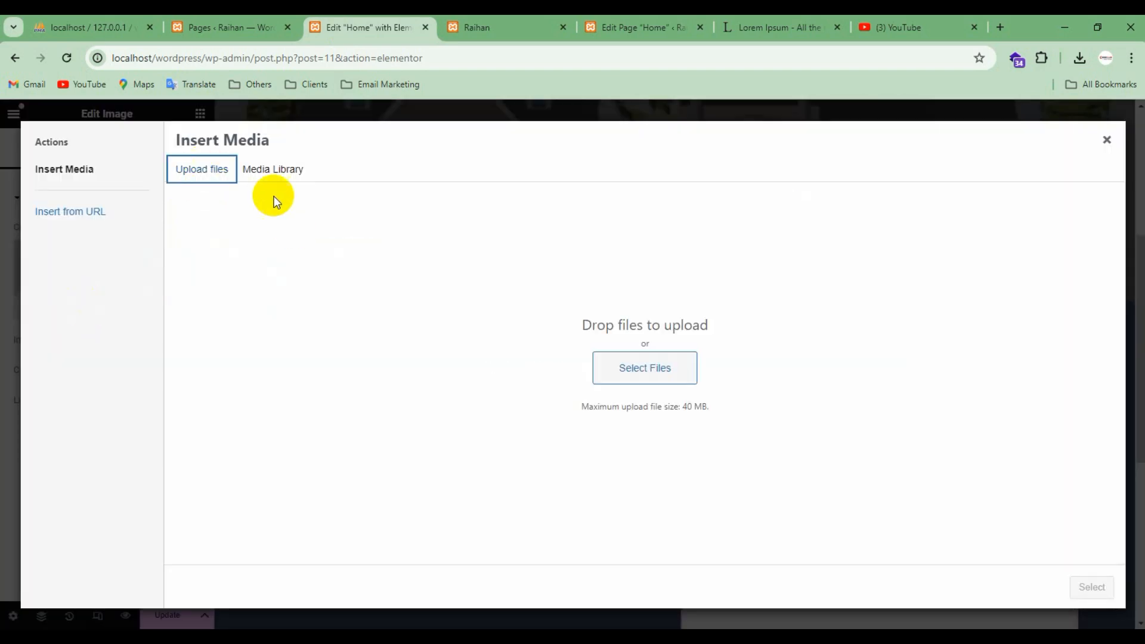
{"action": "left_click", "coordinate": [272, 170]}
{"action": "left_click", "coordinate": [301, 276]}
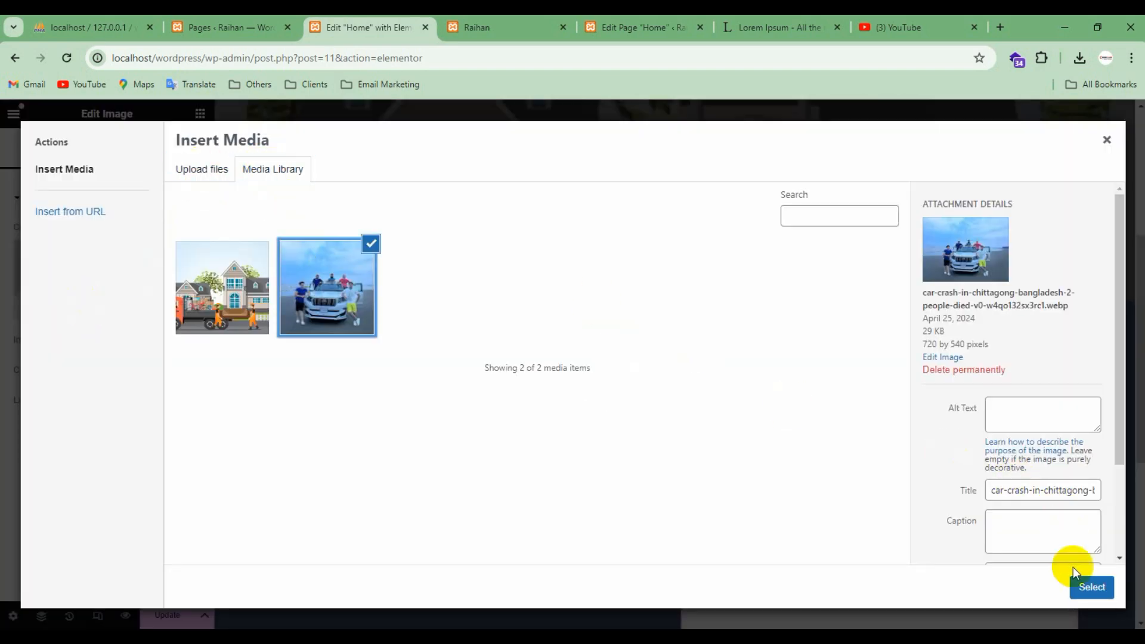
{"action": "left_click", "coordinate": [1090, 587]}
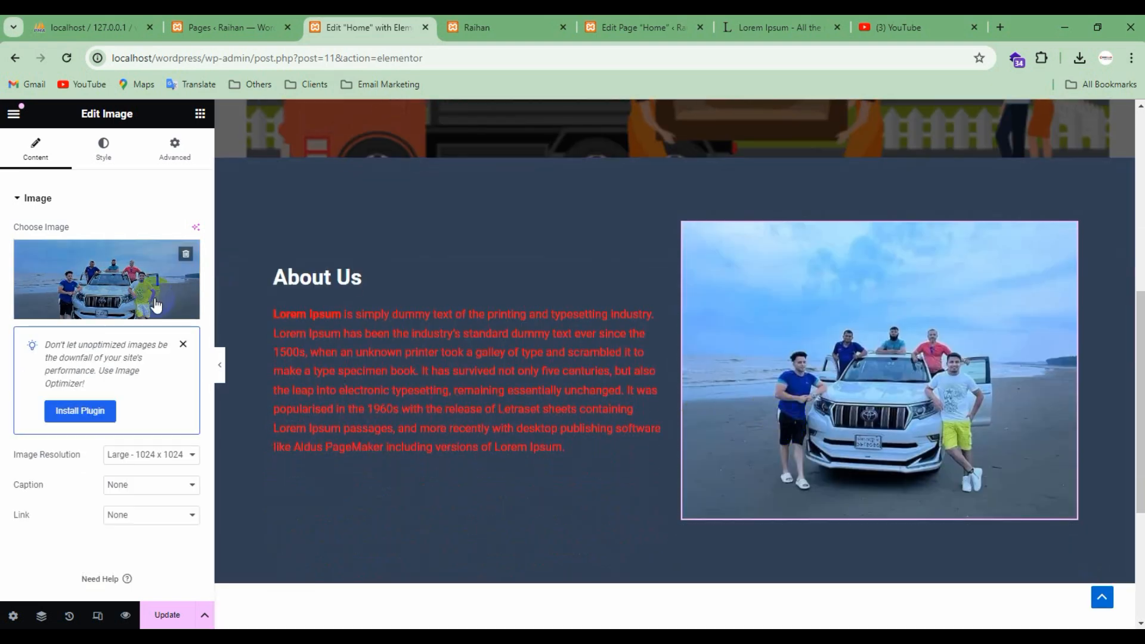
Step: Set the car image's width to 100% and its max width to 71%
{"action": "left_click", "coordinate": [128, 464]}
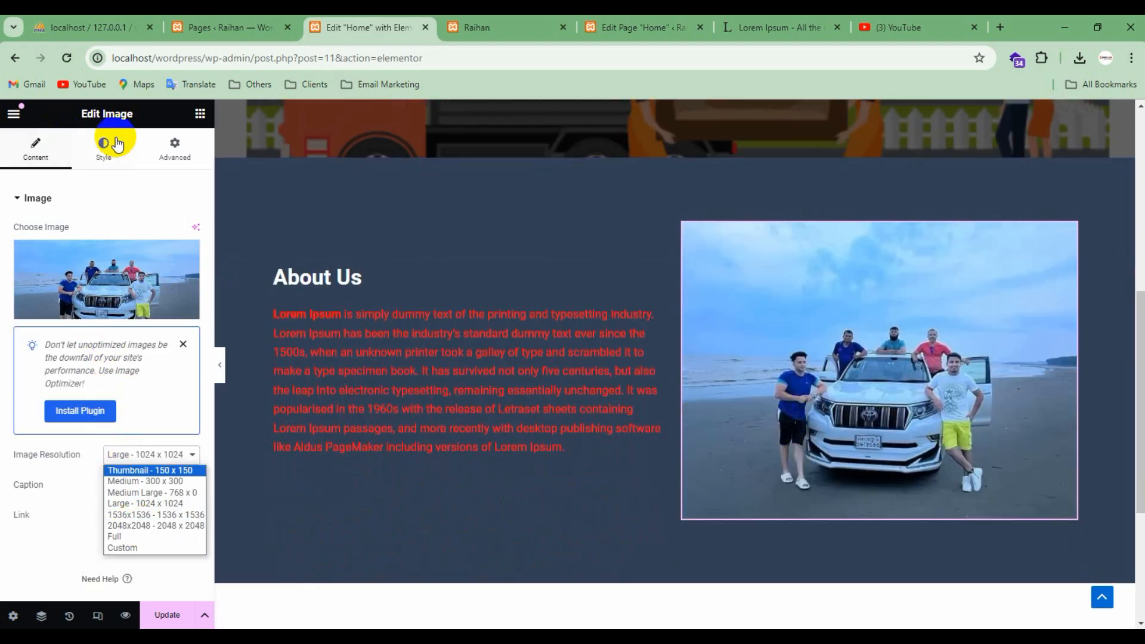
{"action": "left_click", "coordinate": [64, 524]}
{"action": "left_click", "coordinate": [105, 156]}
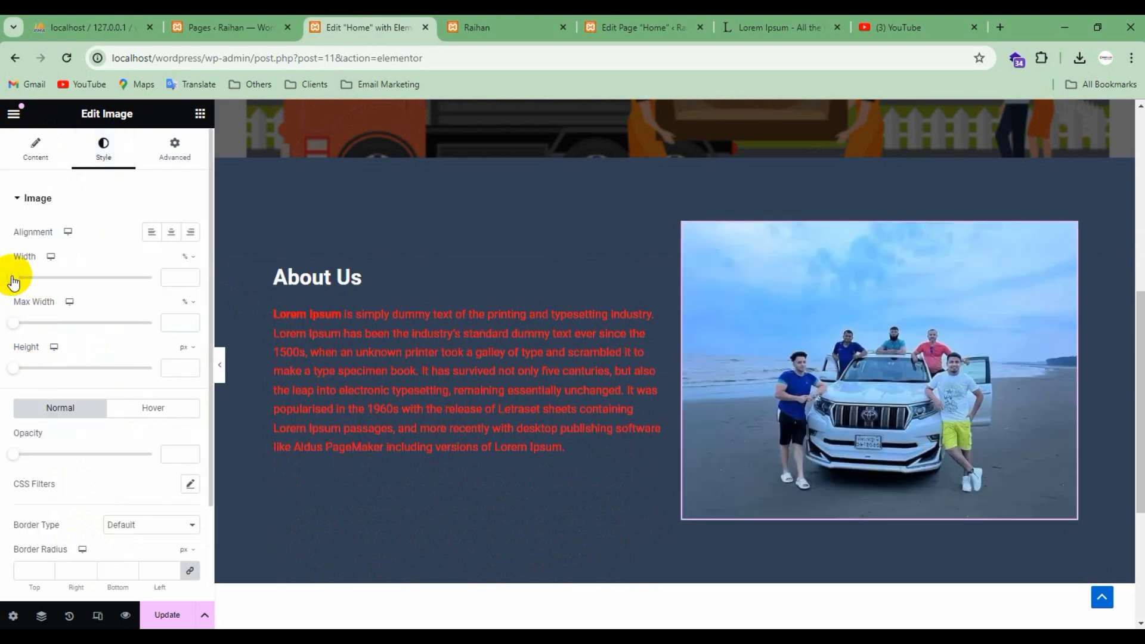
{"action": "left_click_drag", "start_coordinate": [13, 280], "coordinate": [163, 279]}
{"action": "left_click_drag", "start_coordinate": [13, 322], "coordinate": [113, 328]}
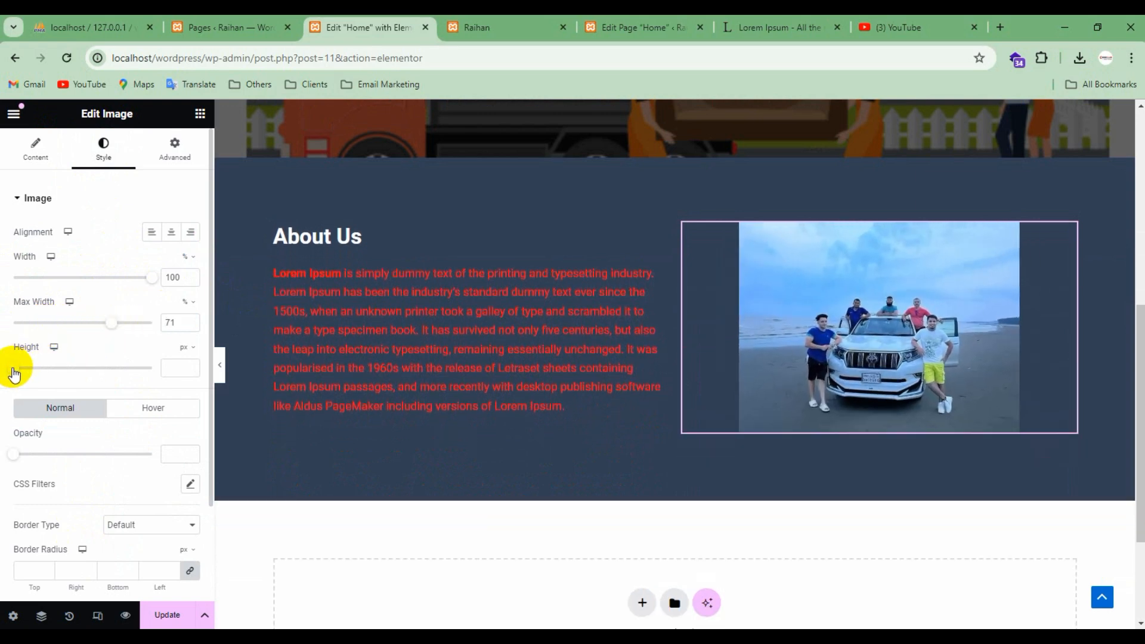
Step: Try a height of 336 px on the car image and clear the height value again
{"action": "left_click_drag", "start_coordinate": [14, 373], "coordinate": [105, 368]}
{"action": "left_click_drag", "start_coordinate": [187, 364], "coordinate": [143, 371]}
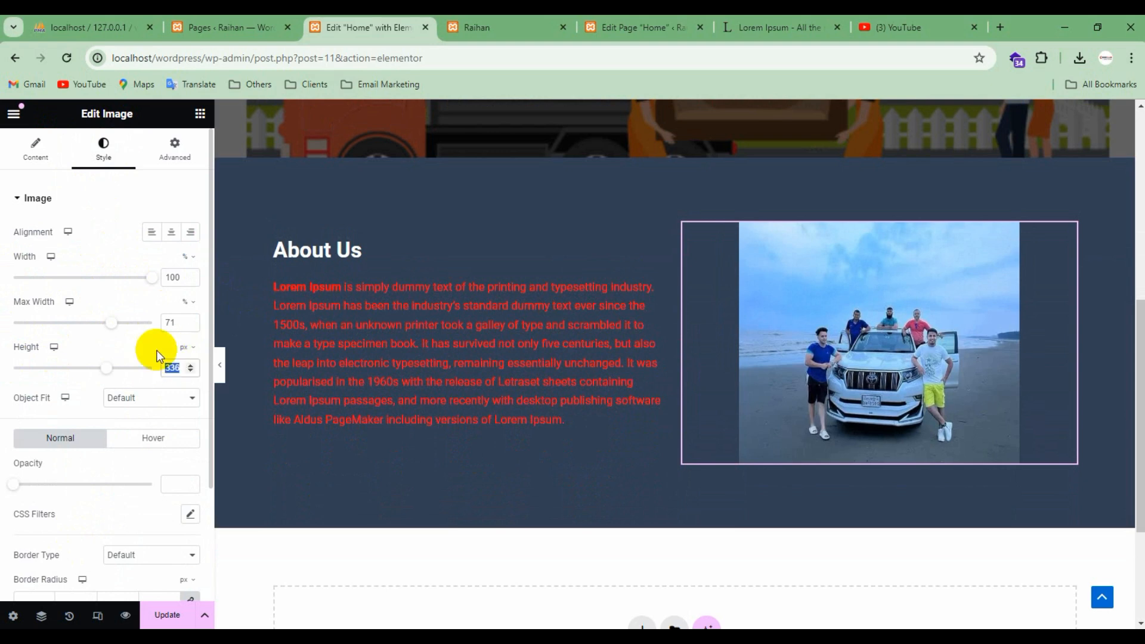
{"action": "key", "text": "BackSpace"}
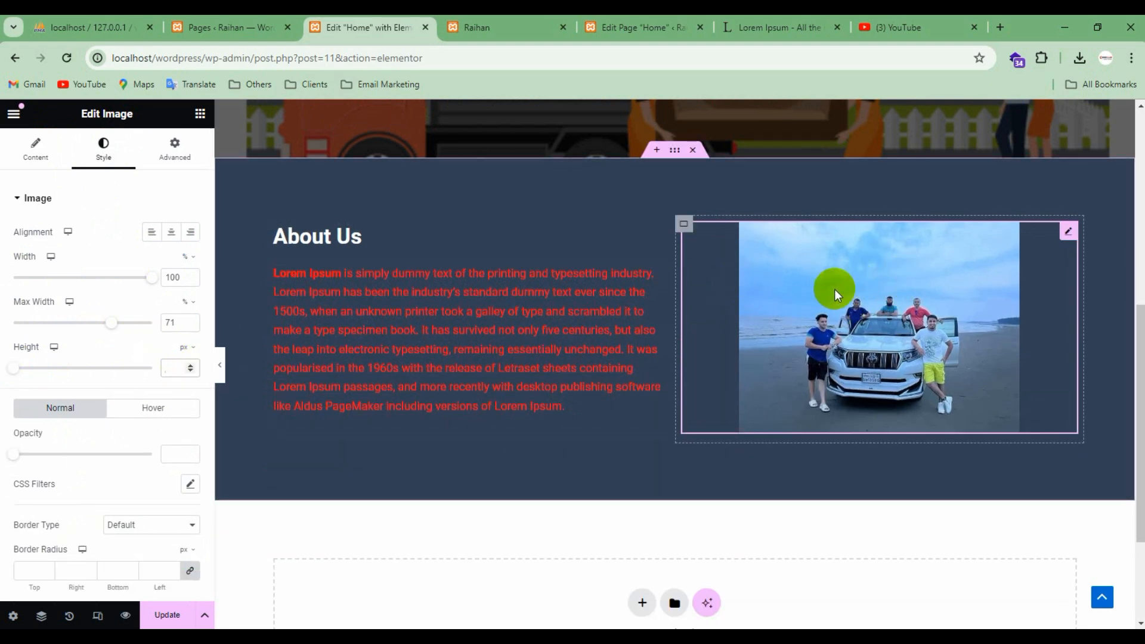
Step: Round the car image's corners with a linked border radius of 10 px
{"action": "scroll", "coordinate": [89, 471], "scroll_direction": "down", "scroll_amount": 1}
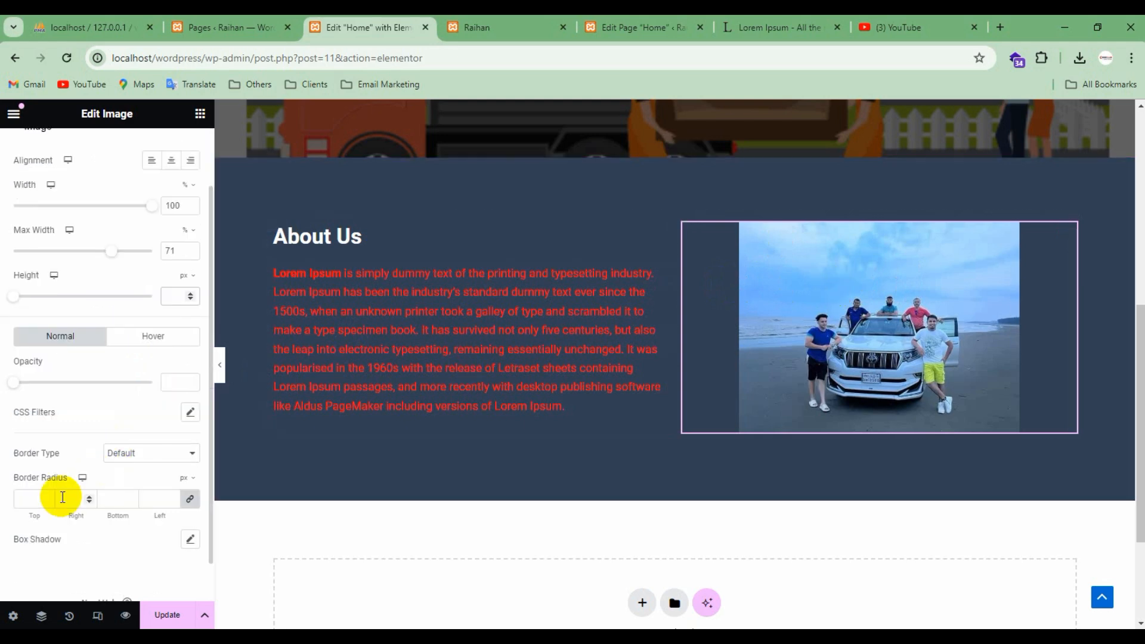
{"action": "left_click", "coordinate": [23, 495]}
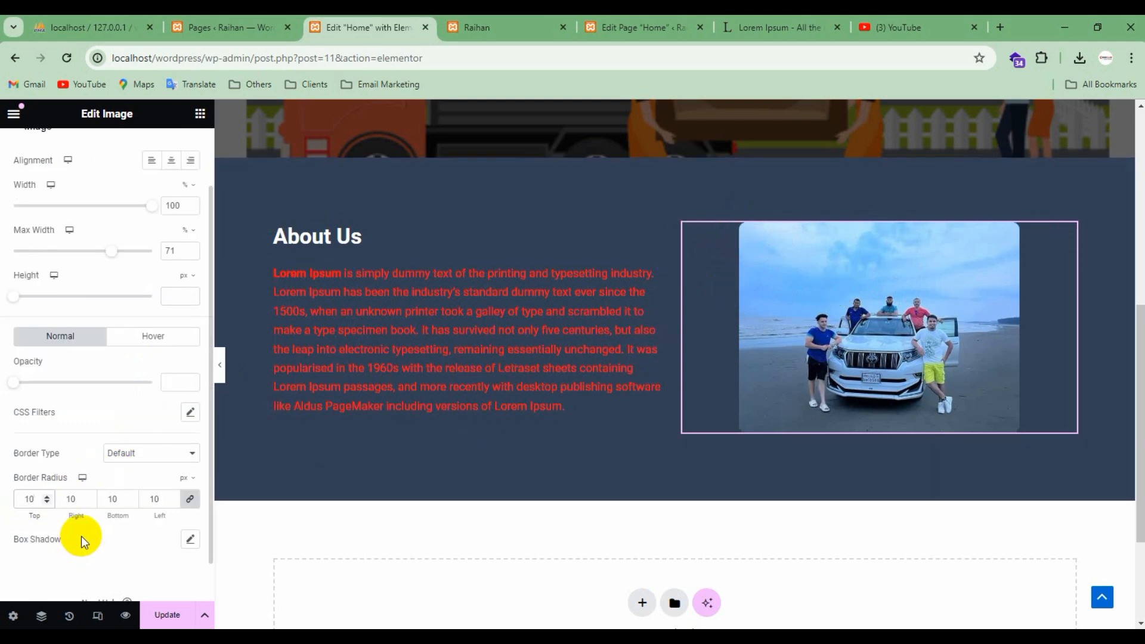
Step: Add a box shadow in a semi-transparent neutral colour to the car image and update the page
{"action": "left_click", "coordinate": [190, 540]}
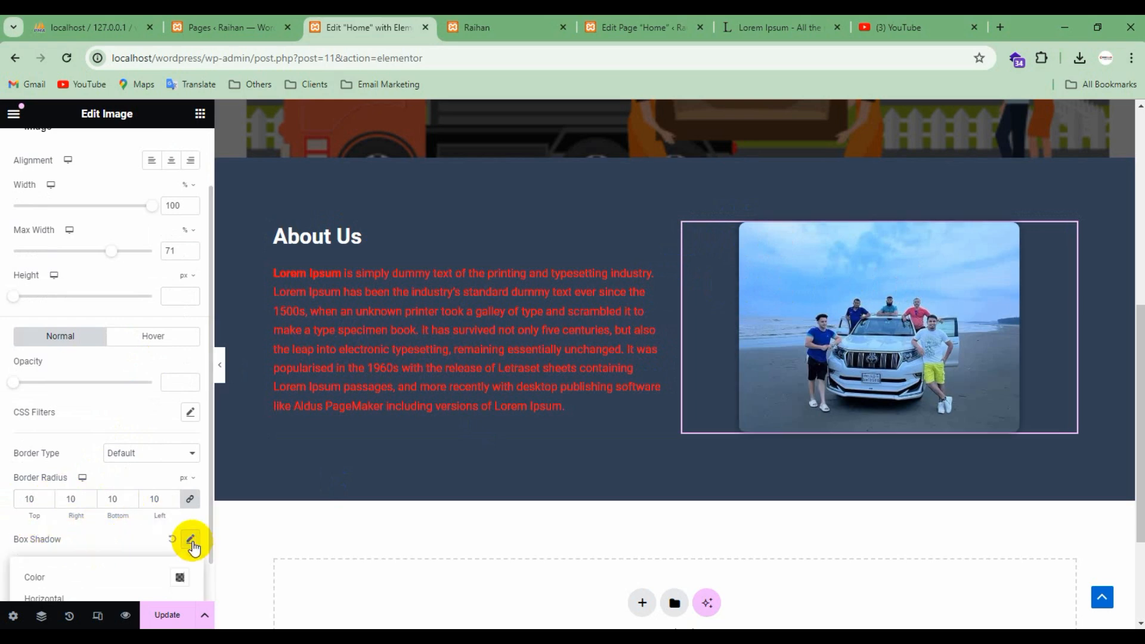
{"action": "left_click", "coordinate": [179, 577]}
{"action": "left_click", "coordinate": [99, 402]}
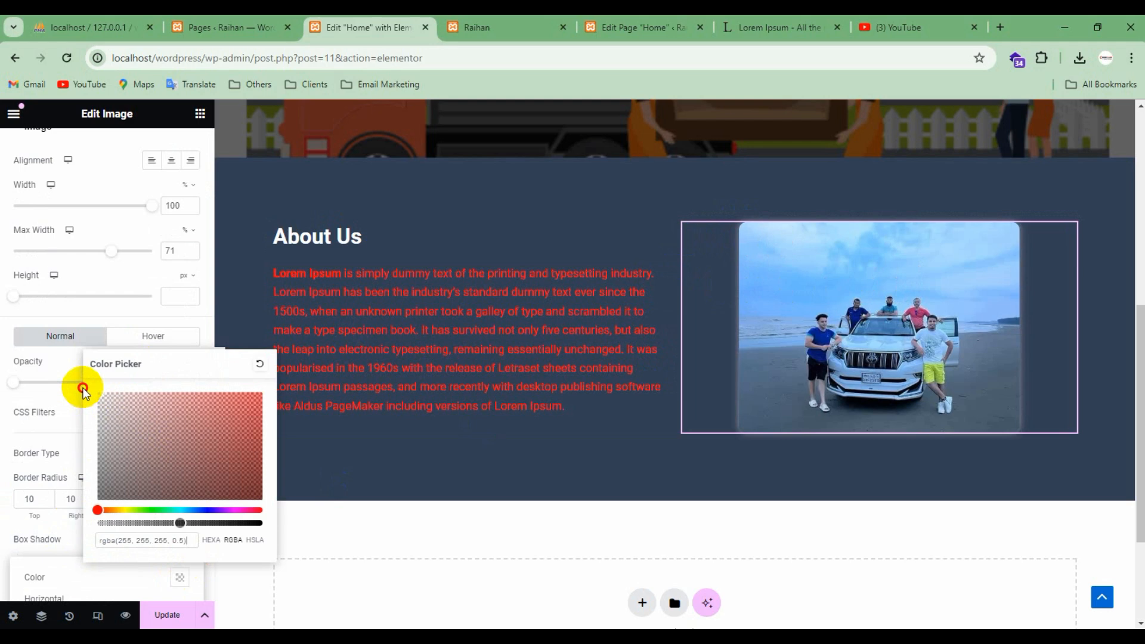
{"action": "left_click_drag", "start_coordinate": [113, 405], "coordinate": [103, 425]}
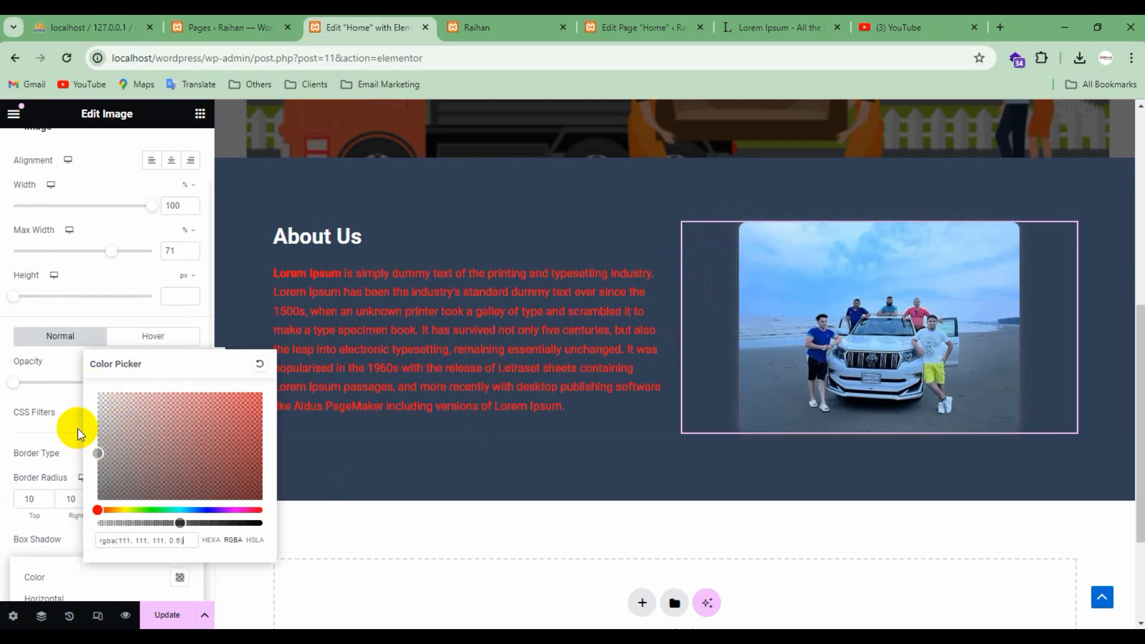
{"action": "left_click", "coordinate": [64, 401]}
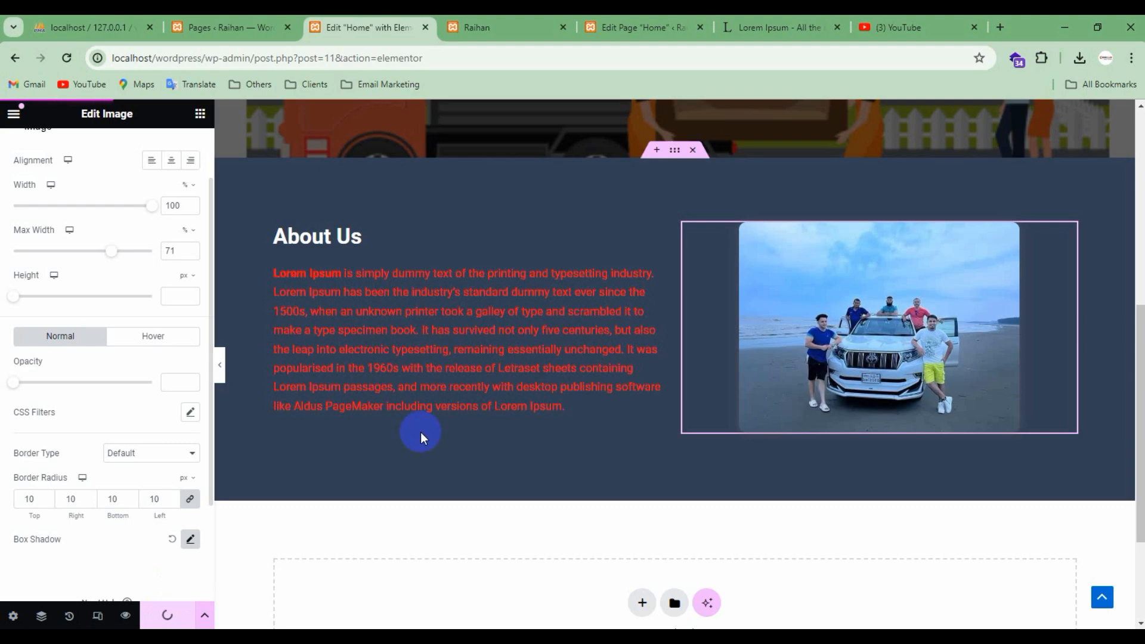
Step: Reload the published home page and review its header and About Us sections
{"action": "left_click", "coordinate": [477, 30]}
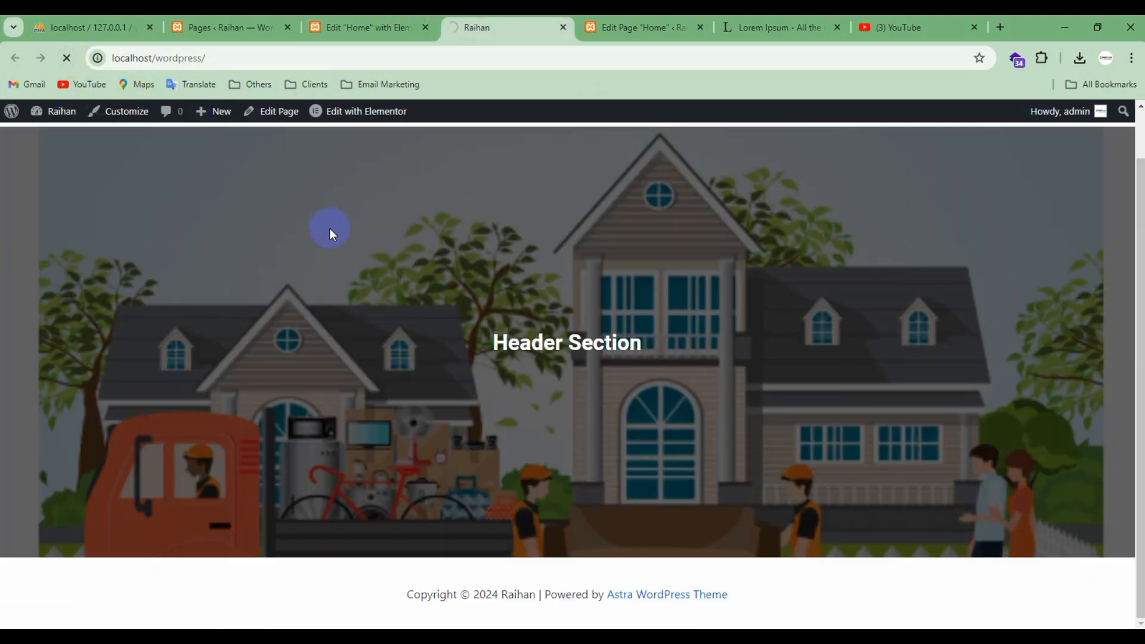
{"action": "scroll", "coordinate": [330, 227], "scroll_direction": "down", "scroll_amount": 5}
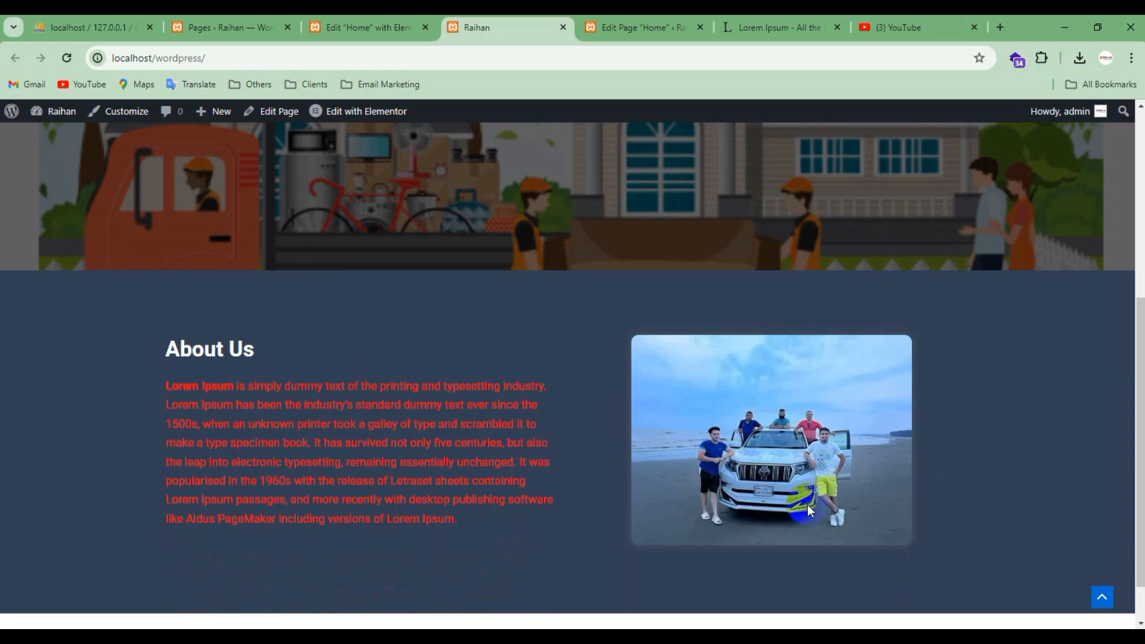
{"action": "scroll", "coordinate": [358, 411], "scroll_direction": "up", "scroll_amount": 5}
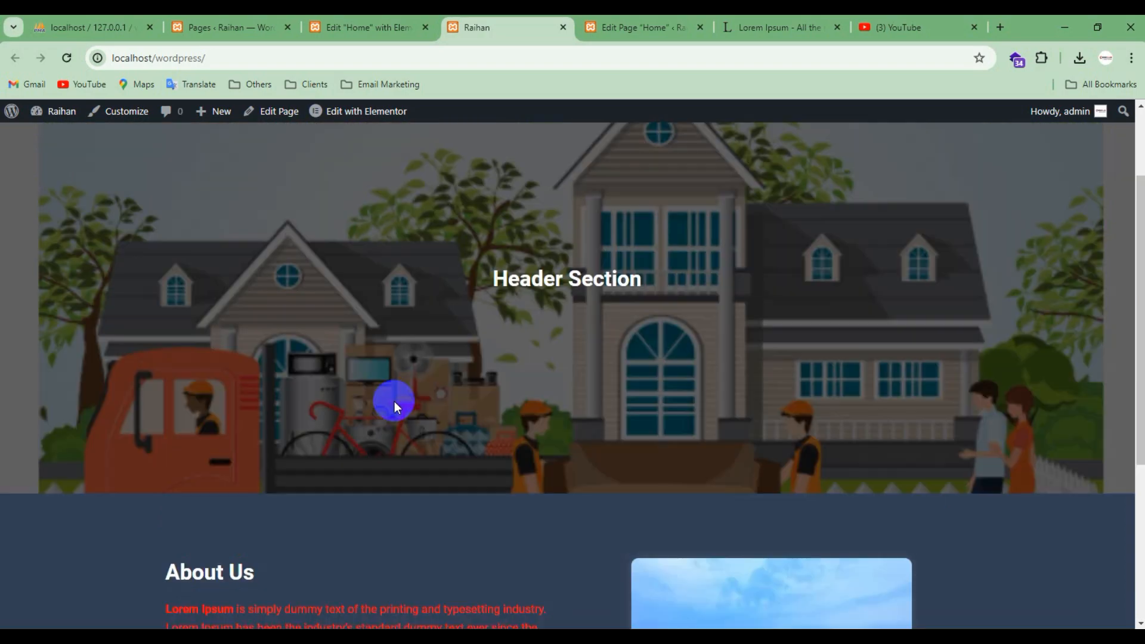
{"action": "scroll", "coordinate": [424, 391], "scroll_direction": "down", "scroll_amount": 6}
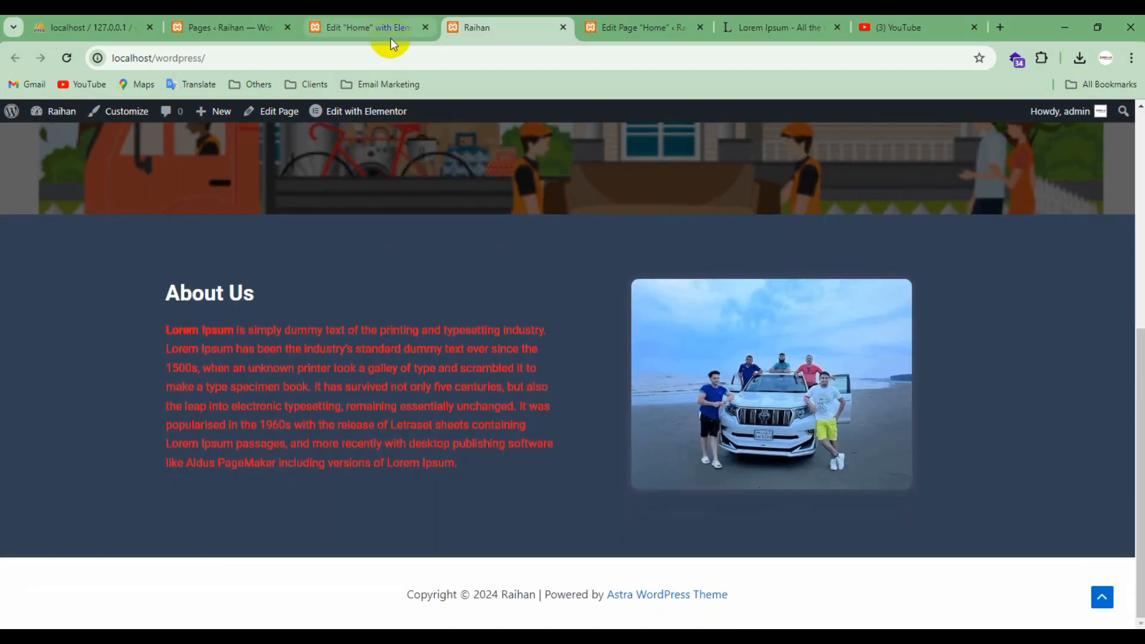
Step: Return to the Elementor editor and add a Video widget below the About Us text in the first column
{"action": "left_click", "coordinate": [376, 28]}
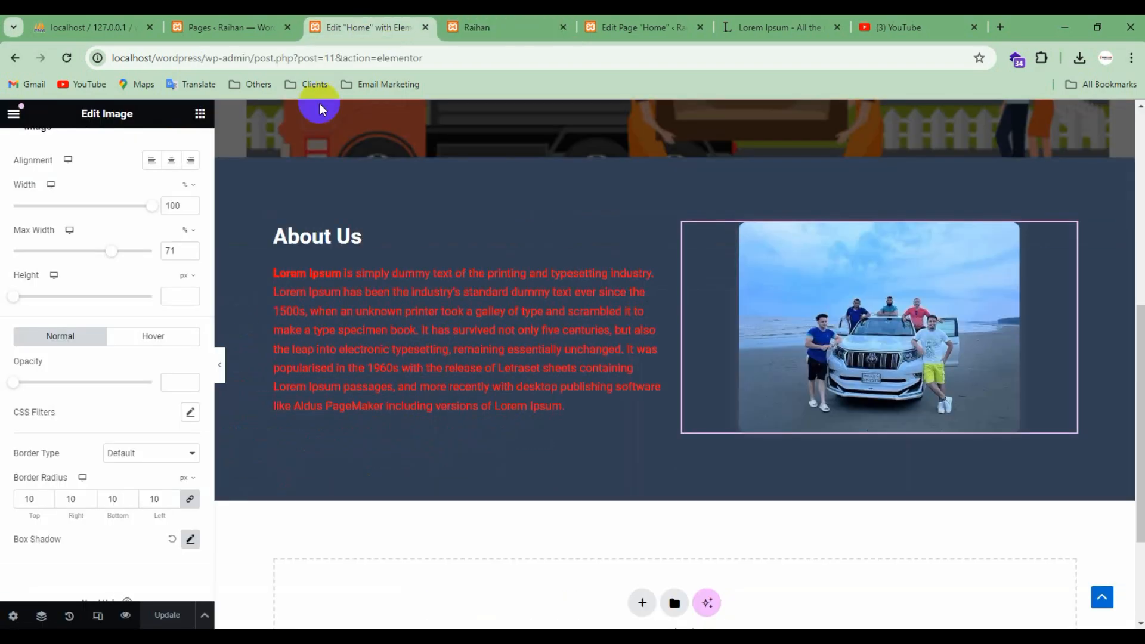
{"action": "left_click", "coordinate": [199, 116]}
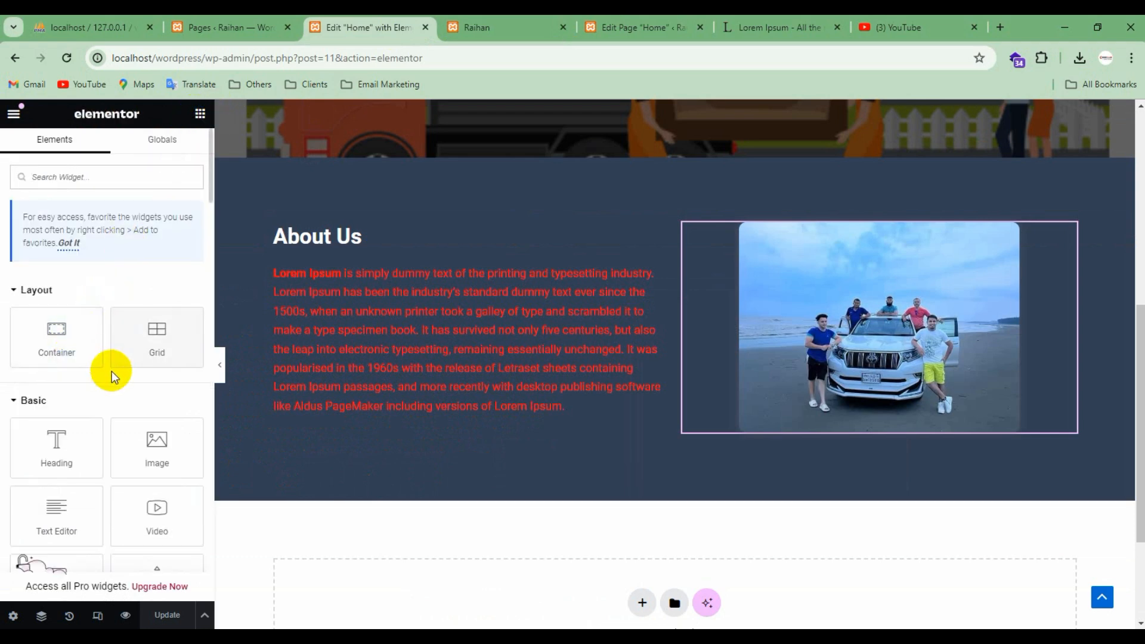
{"action": "scroll", "coordinate": [90, 382], "scroll_direction": "down", "scroll_amount": 2}
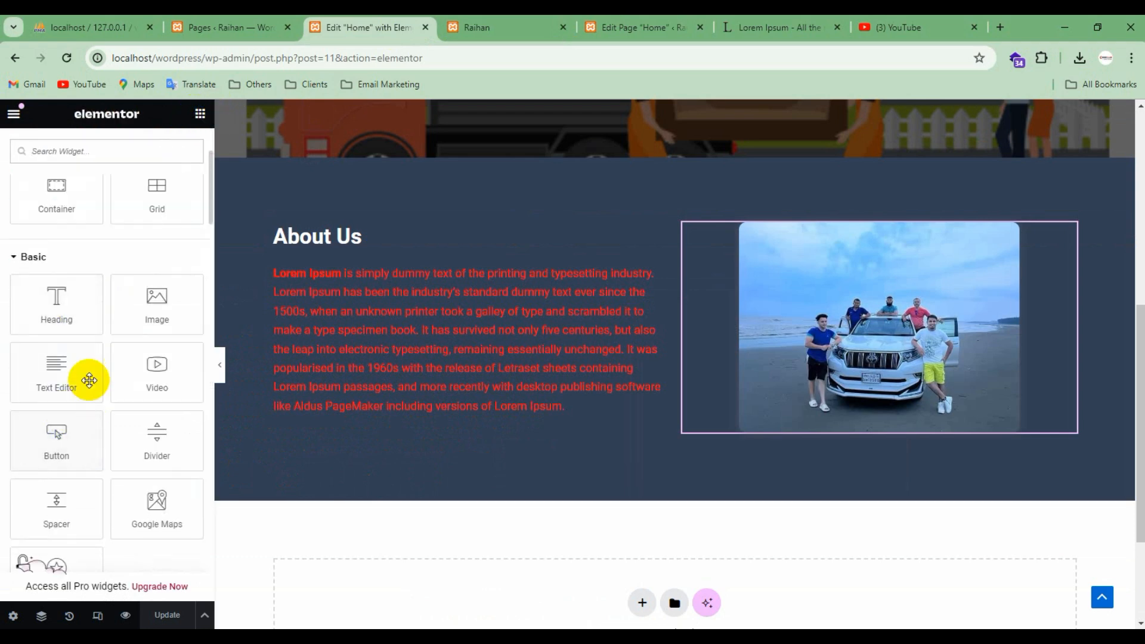
{"action": "left_click_drag", "start_coordinate": [123, 373], "coordinate": [440, 410]}
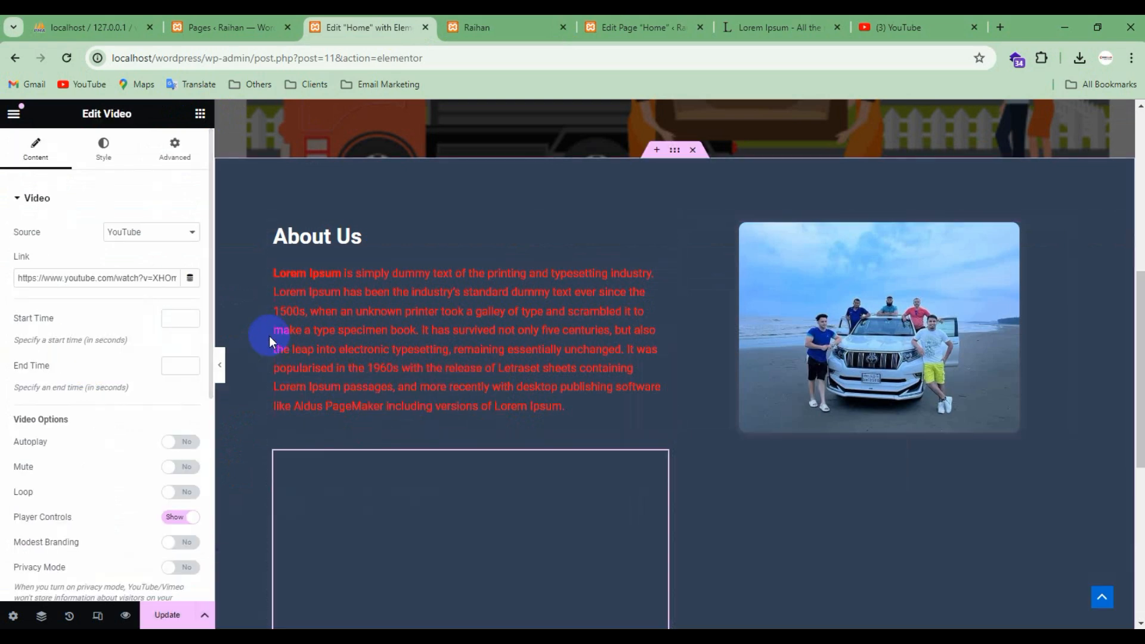
{"action": "scroll", "coordinate": [329, 372], "scroll_direction": "down", "scroll_amount": 1}
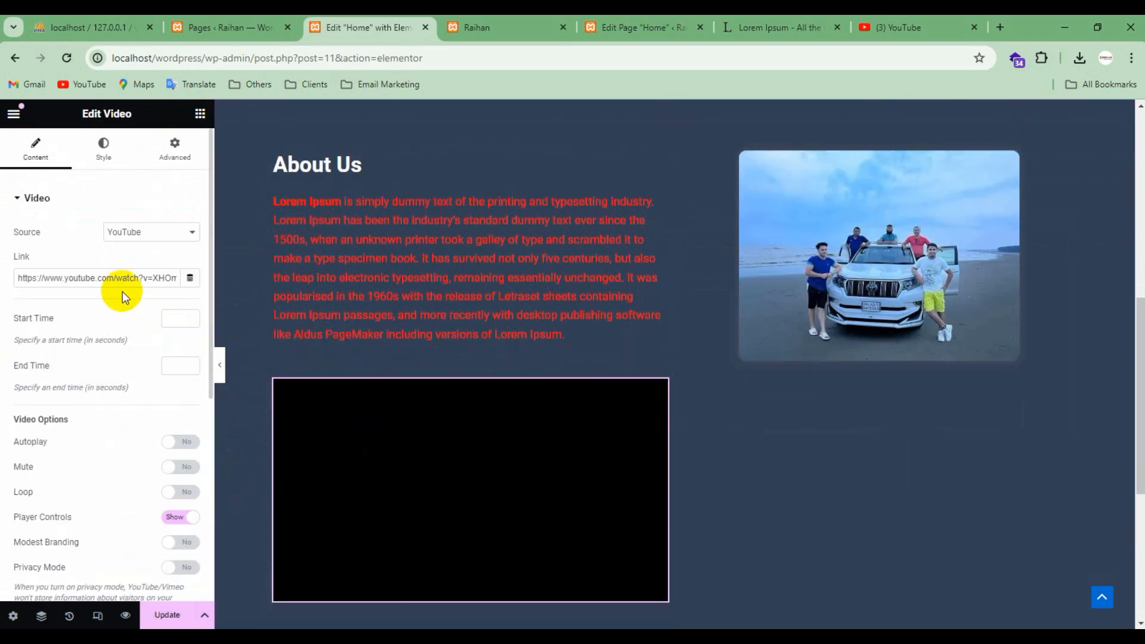
Step: Add a Button widget directly below the car image in the second column
{"action": "left_click", "coordinate": [201, 115]}
{"action": "scroll", "coordinate": [169, 336], "scroll_direction": "down", "scroll_amount": 3}
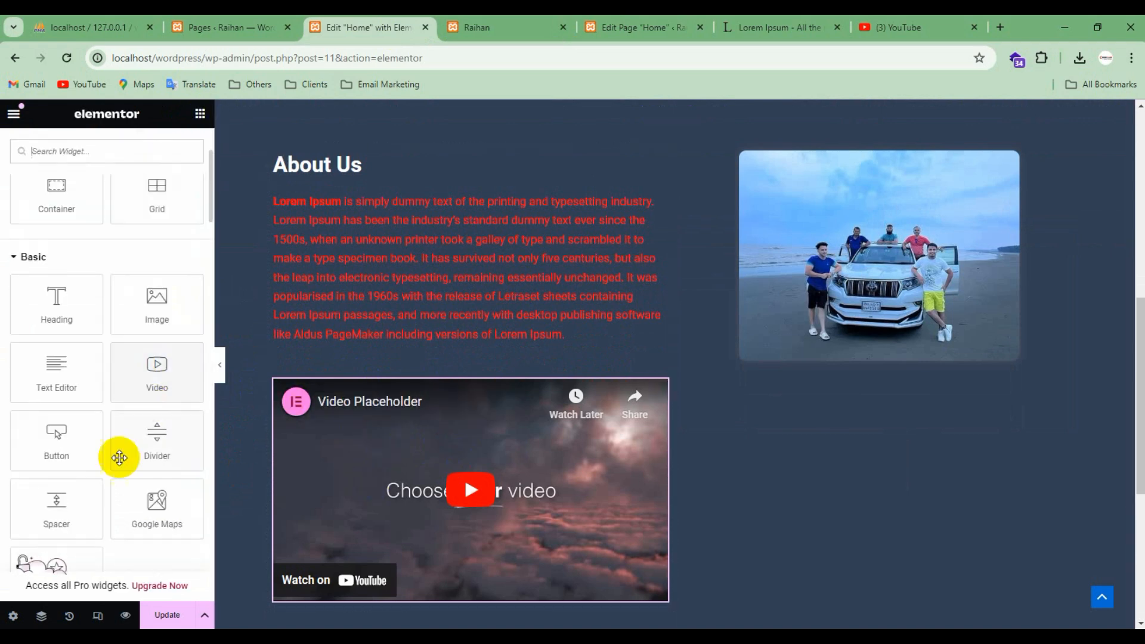
{"action": "left_click_drag", "start_coordinate": [71, 451], "coordinate": [853, 355]}
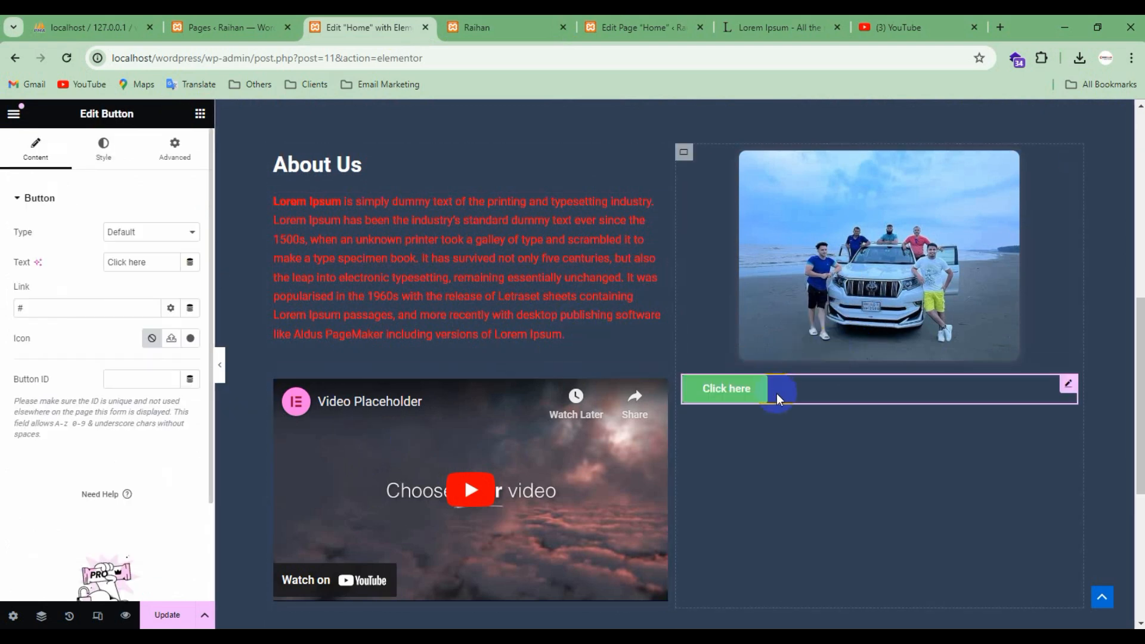
Step: Add a Google Maps widget below the Click here button in the second column
{"action": "left_click", "coordinate": [201, 113]}
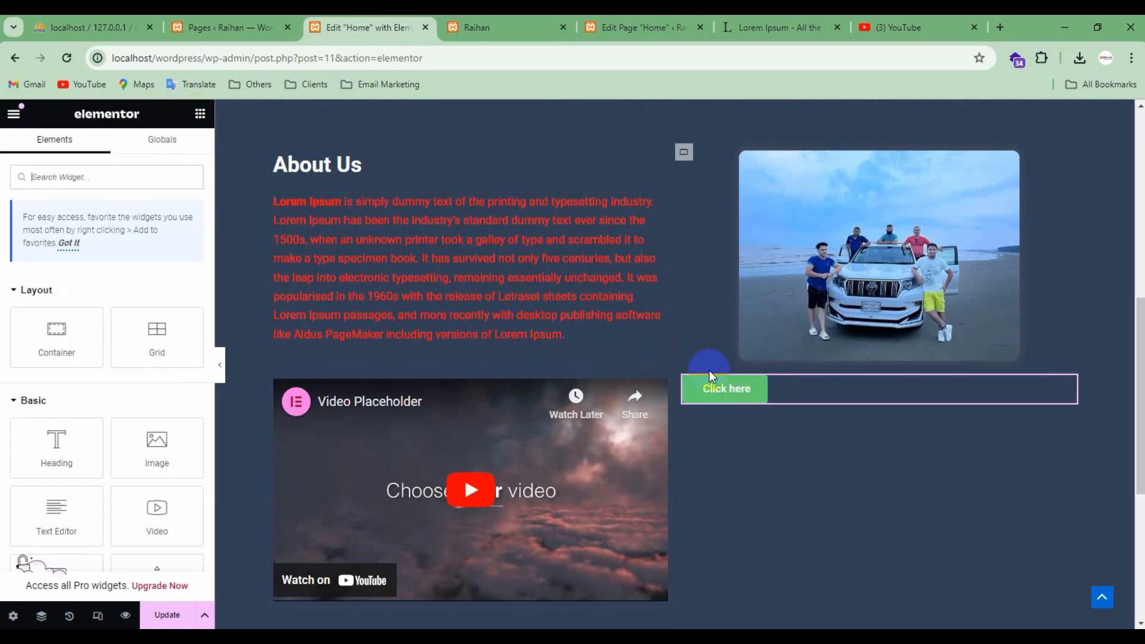
{"action": "scroll", "coordinate": [106, 421], "scroll_direction": "down", "scroll_amount": 3}
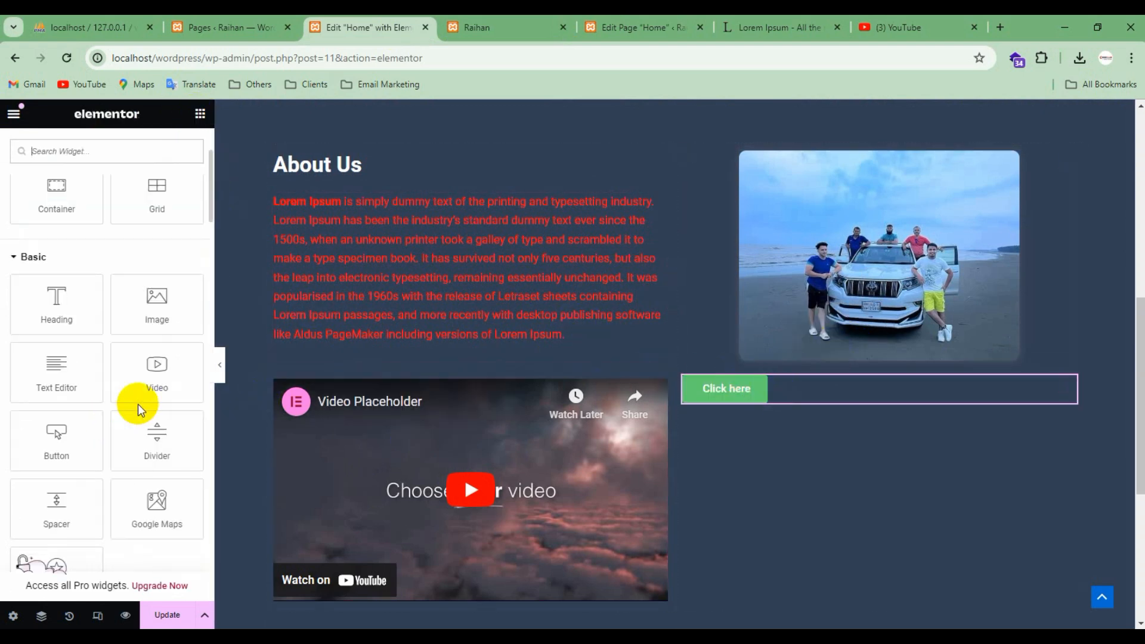
{"action": "scroll", "coordinate": [132, 421], "scroll_direction": "down", "scroll_amount": 1}
{"action": "left_click_drag", "start_coordinate": [143, 443], "coordinate": [784, 392]}
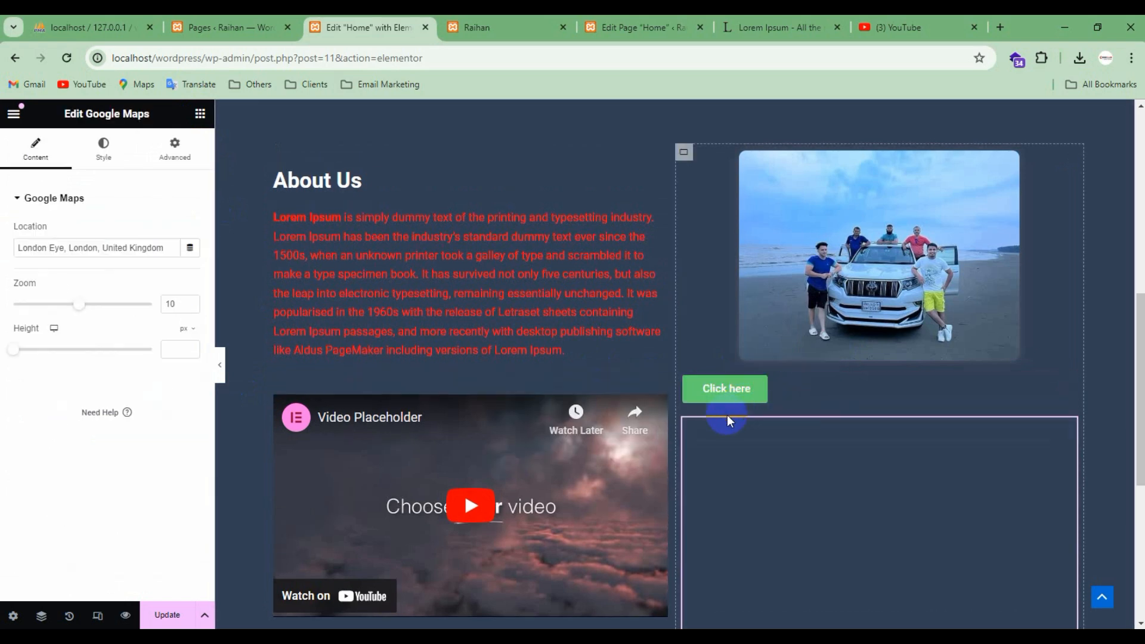
{"action": "scroll", "coordinate": [804, 454], "scroll_direction": "down", "scroll_amount": 2}
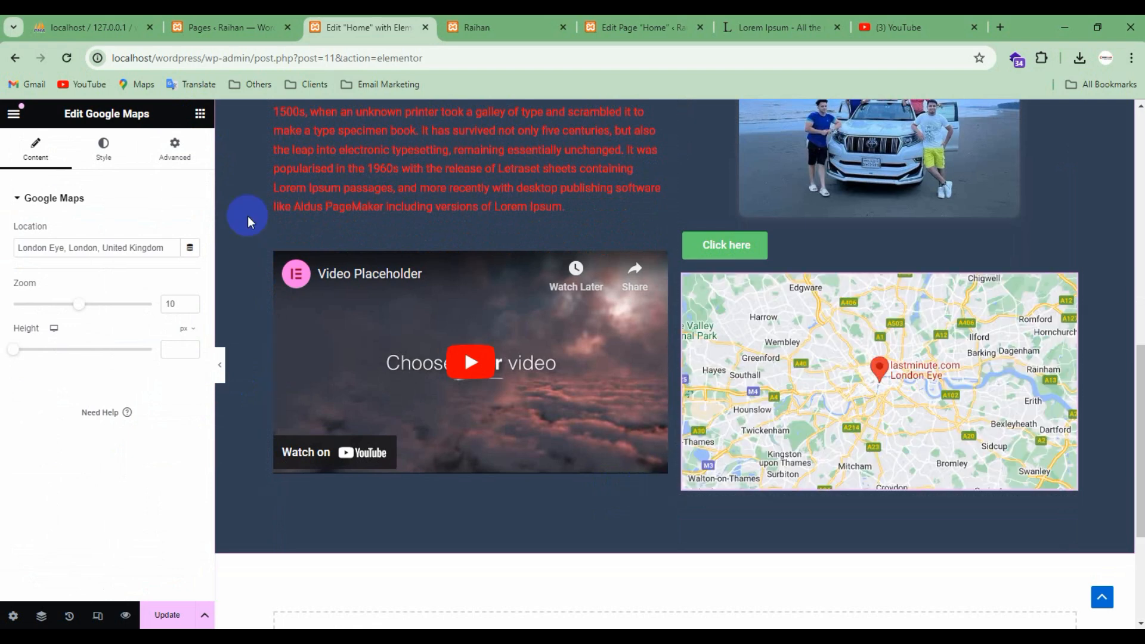
Step: Browse the Basic, Pro and General widgets and add a Rating widget below the map in the second column
{"action": "left_click", "coordinate": [200, 113]}
{"action": "scroll", "coordinate": [152, 370], "scroll_direction": "down", "scroll_amount": 5}
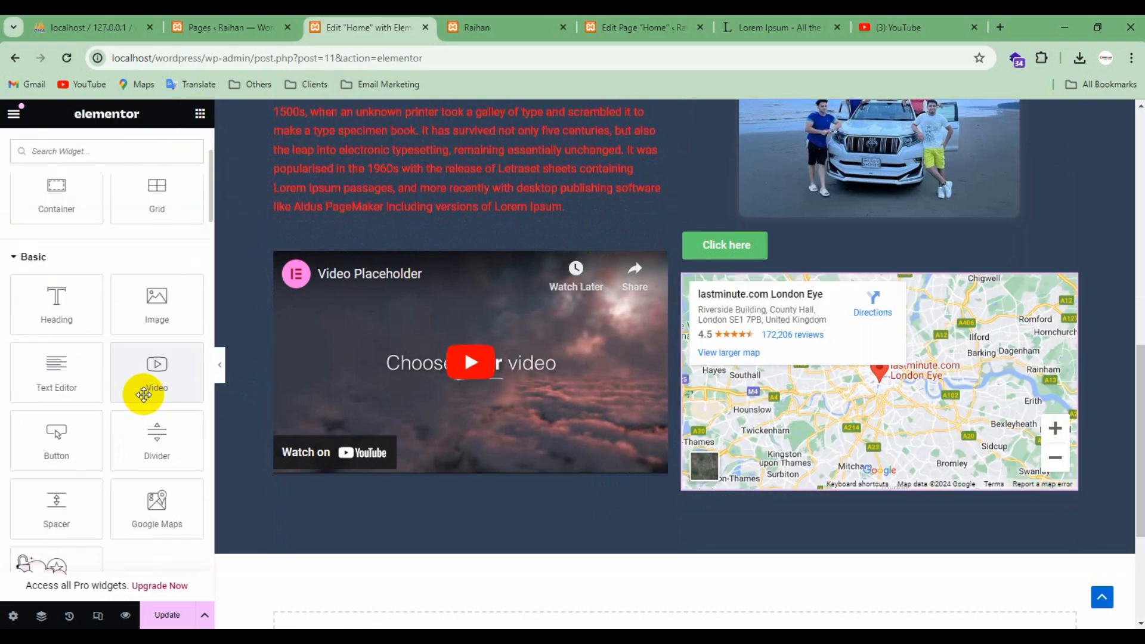
{"action": "scroll", "coordinate": [87, 441], "scroll_direction": "down", "scroll_amount": 7}
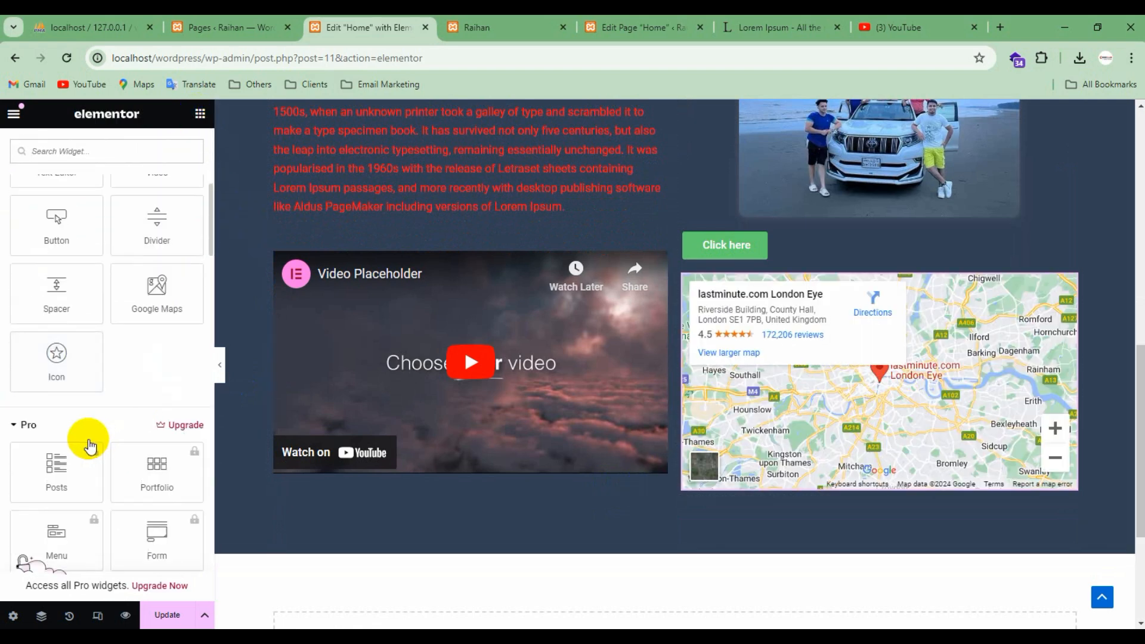
{"action": "scroll", "coordinate": [95, 260], "scroll_direction": "up", "scroll_amount": 3}
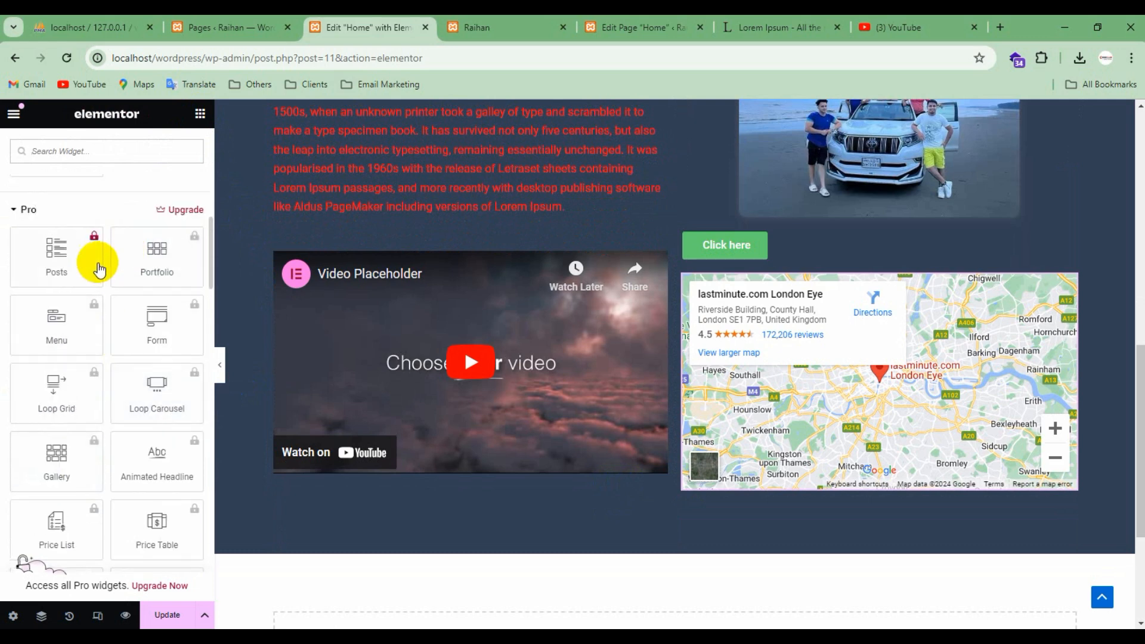
{"action": "scroll", "coordinate": [137, 346], "scroll_direction": "down", "scroll_amount": 5}
{"action": "scroll", "coordinate": [142, 364], "scroll_direction": "down", "scroll_amount": 10}
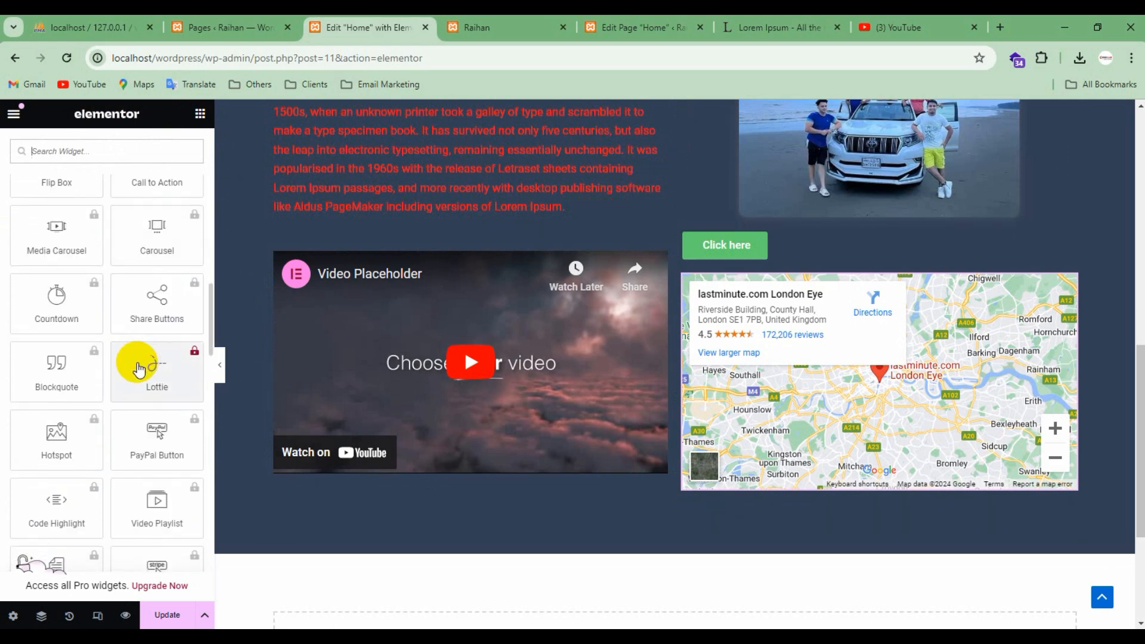
{"action": "scroll", "coordinate": [113, 389], "scroll_direction": "down", "scroll_amount": 1}
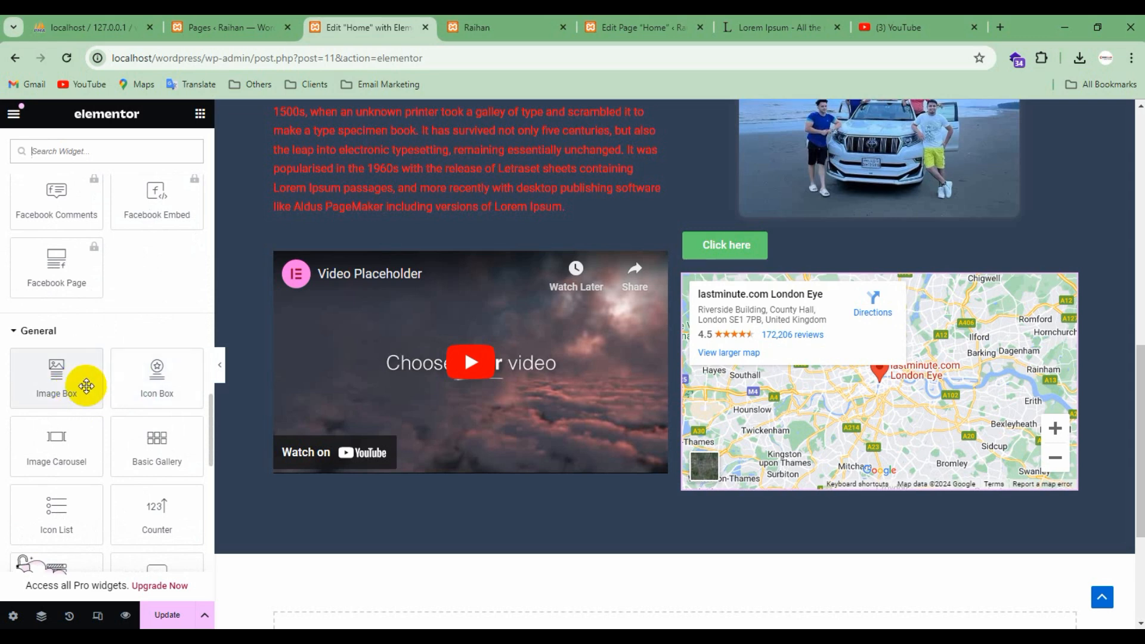
{"action": "scroll", "coordinate": [102, 413], "scroll_direction": "down", "scroll_amount": 2}
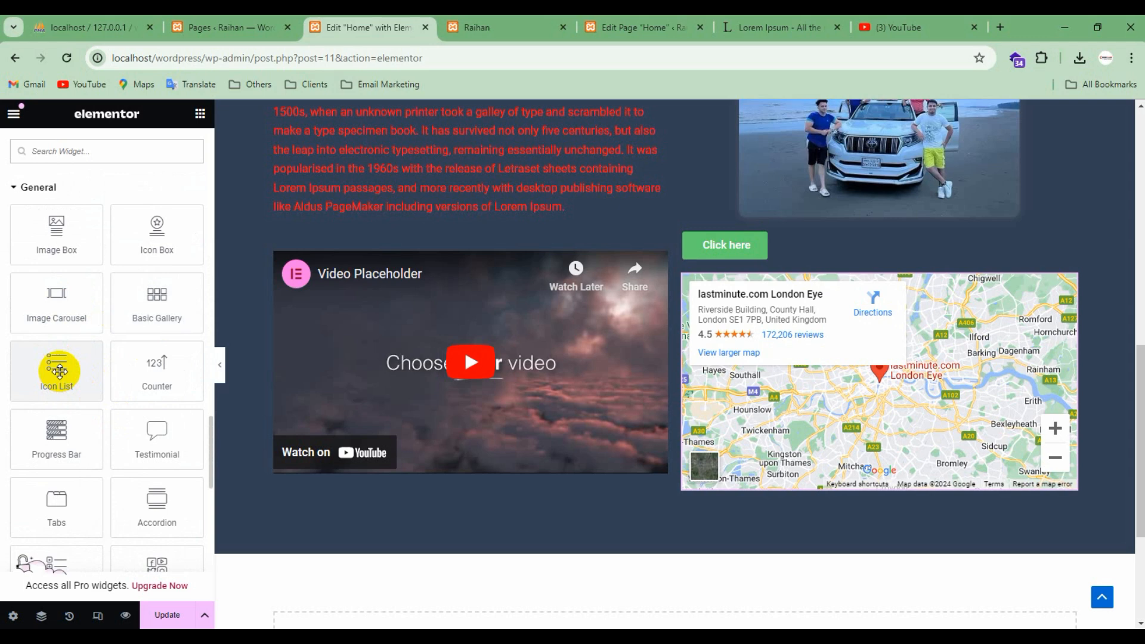
{"action": "scroll", "coordinate": [118, 385], "scroll_direction": "down", "scroll_amount": 4}
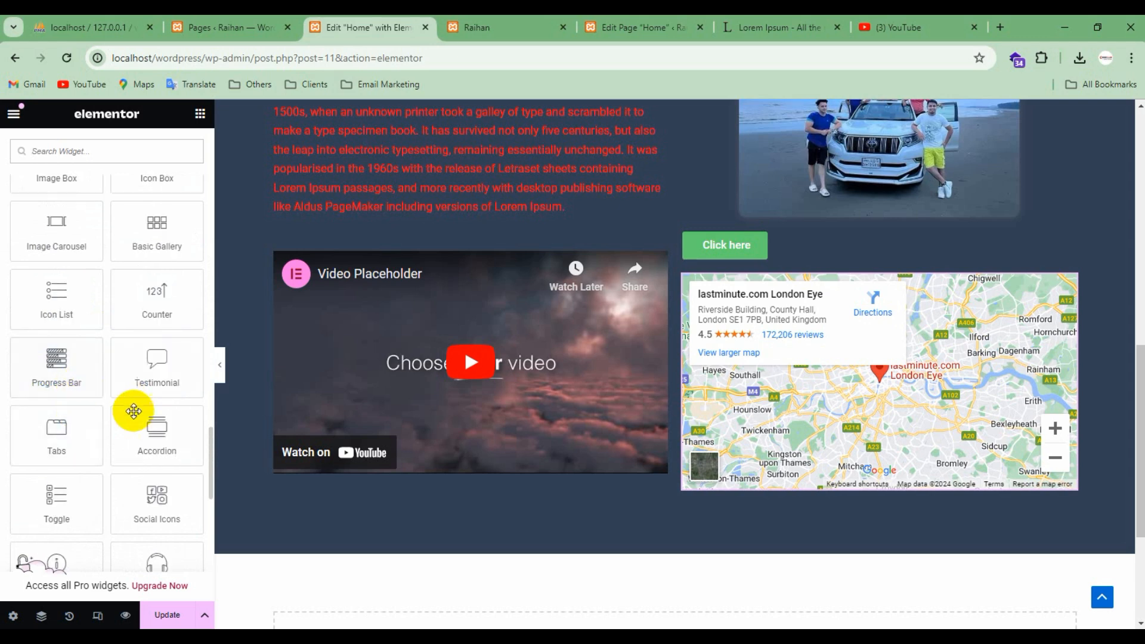
{"action": "scroll", "coordinate": [104, 417], "scroll_direction": "down", "scroll_amount": 2}
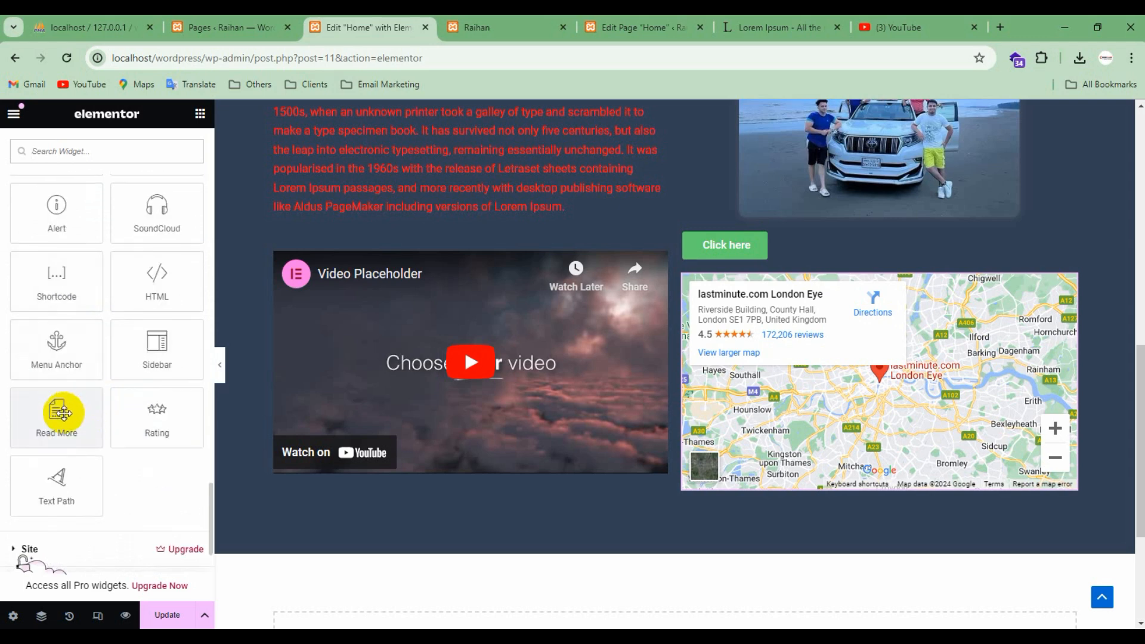
{"action": "left_click_drag", "start_coordinate": [131, 402], "coordinate": [755, 472]}
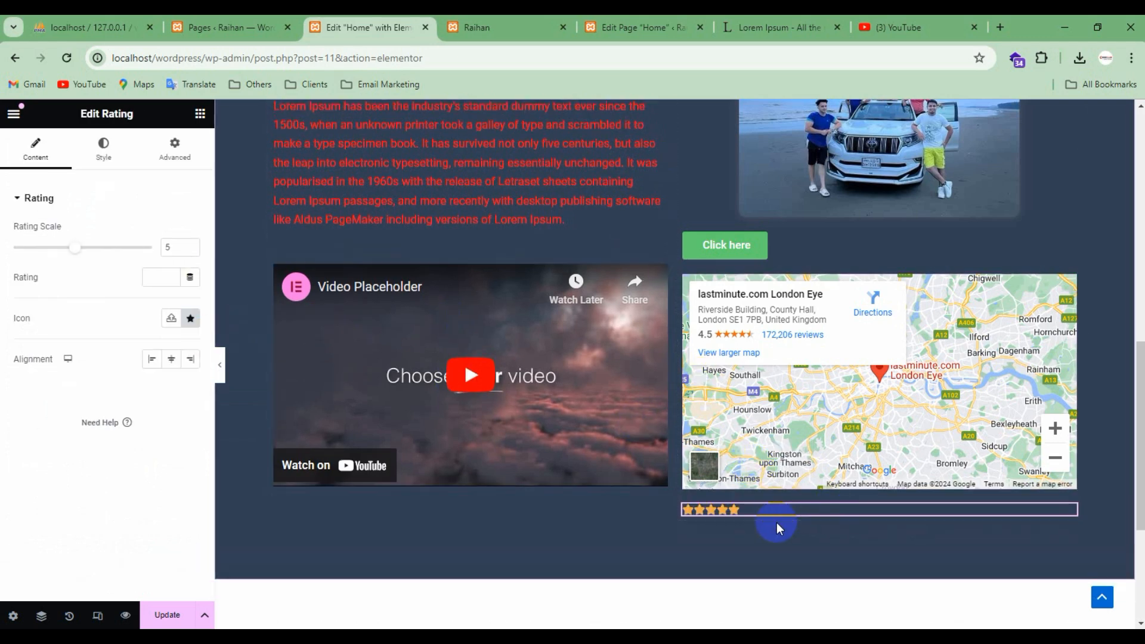
Step: Add an HTML widget between the Click here button and the map
{"action": "left_click", "coordinate": [199, 113]}
{"action": "scroll", "coordinate": [120, 388], "scroll_direction": "down", "scroll_amount": 15}
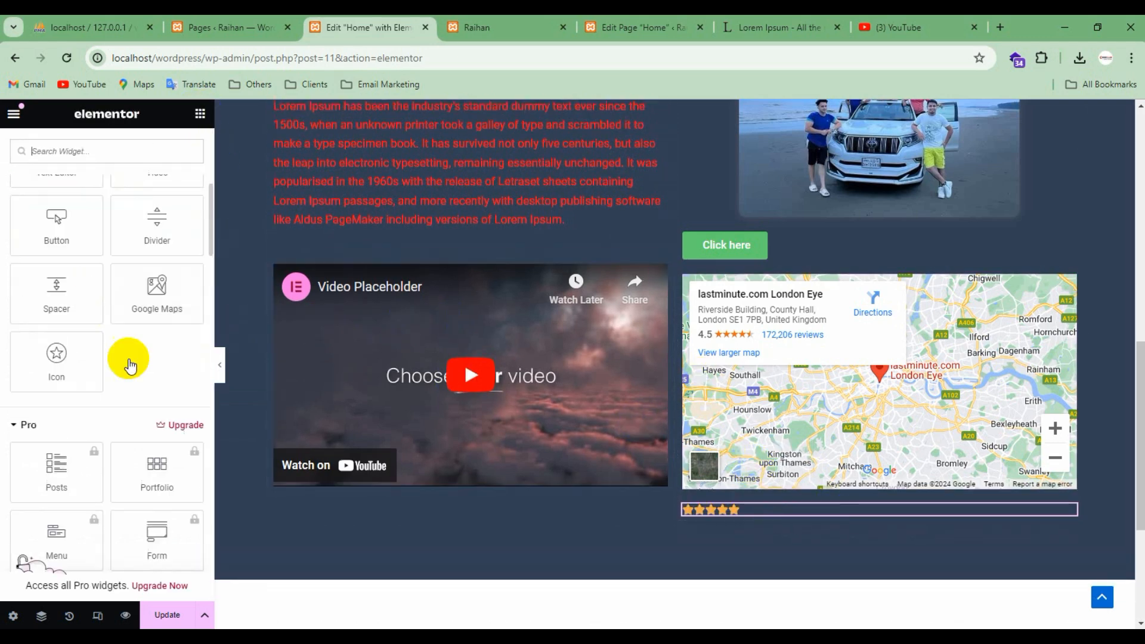
{"action": "scroll", "coordinate": [115, 437], "scroll_direction": "down", "scroll_amount": 7}
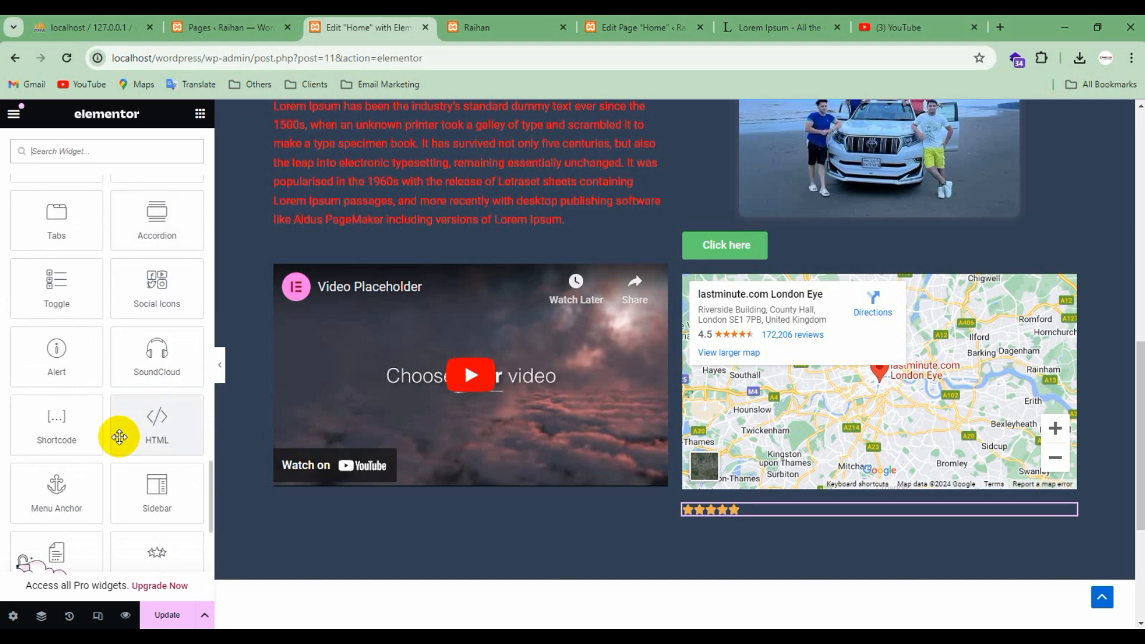
{"action": "scroll", "coordinate": [113, 442], "scroll_direction": "up", "scroll_amount": 4}
{"action": "left_click_drag", "start_coordinate": [147, 414], "coordinate": [737, 276]}
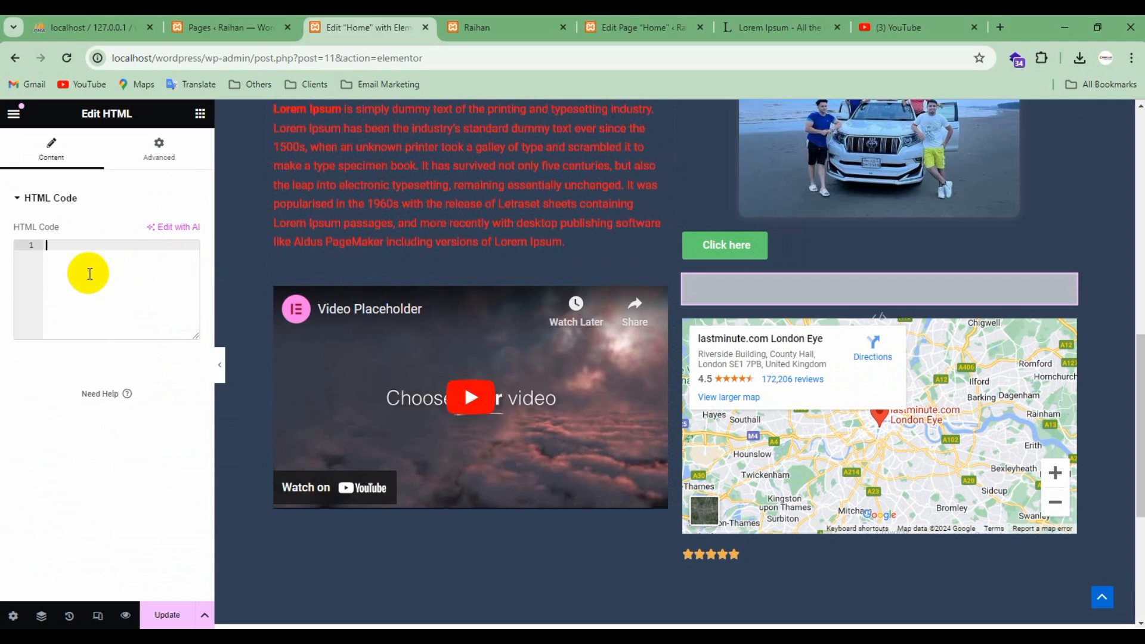
Step: Add a Progress Bar widget between the Click here button and the HTML block and raise its percentage to about 96
{"action": "left_click", "coordinate": [199, 115]}
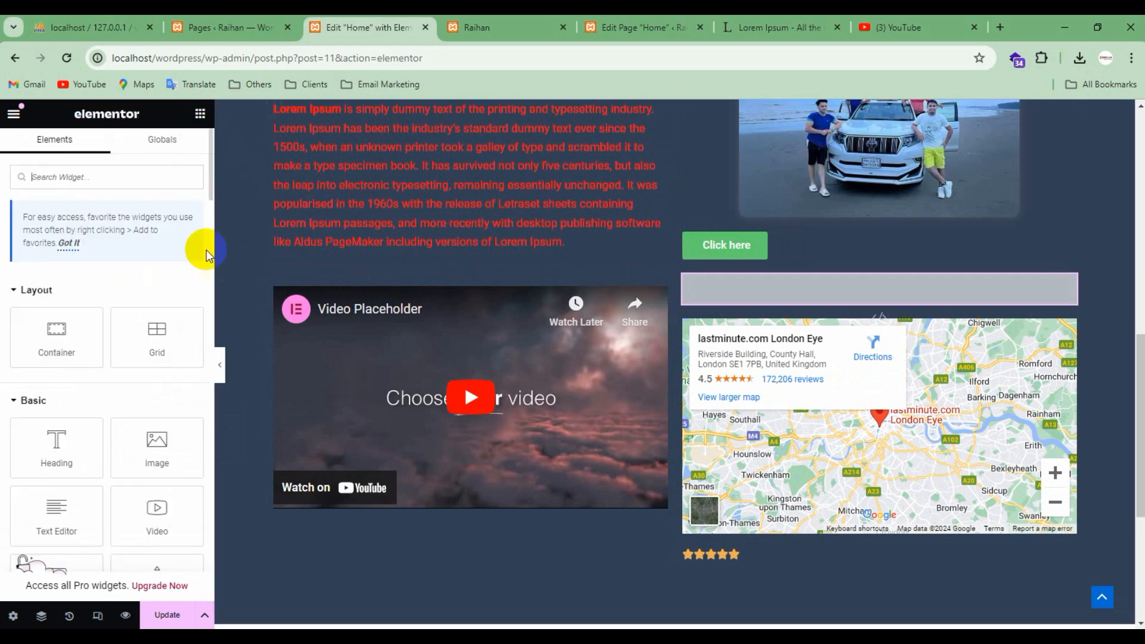
{"action": "scroll", "coordinate": [133, 404], "scroll_direction": "down", "scroll_amount": 15}
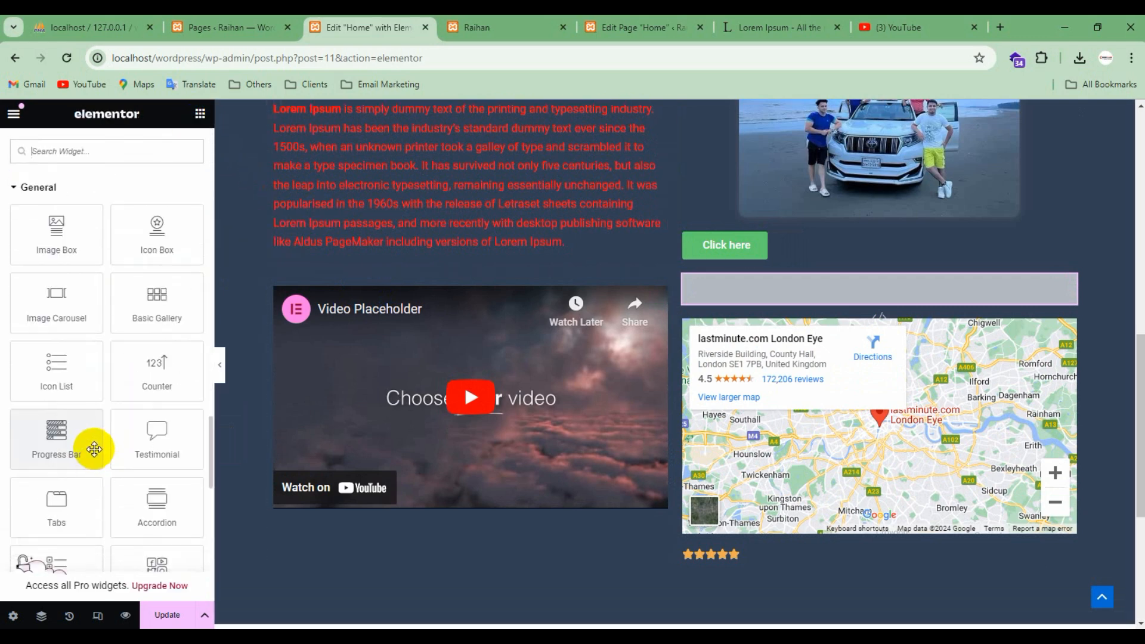
{"action": "left_click_drag", "start_coordinate": [67, 443], "coordinate": [769, 253]}
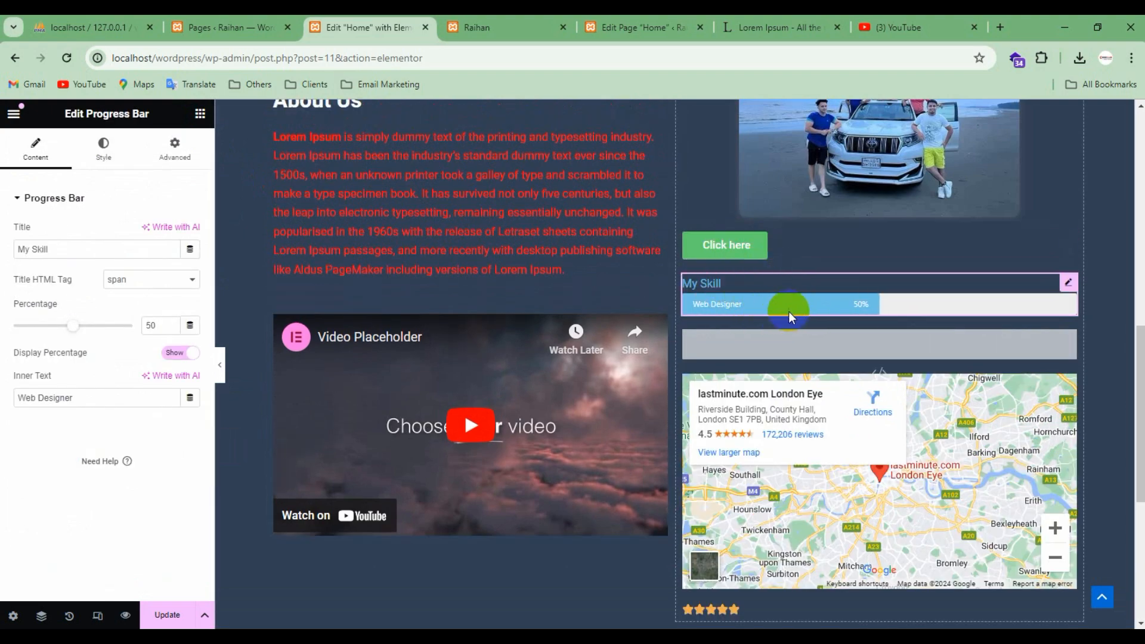
{"action": "left_click_drag", "start_coordinate": [104, 330], "coordinate": [127, 325]}
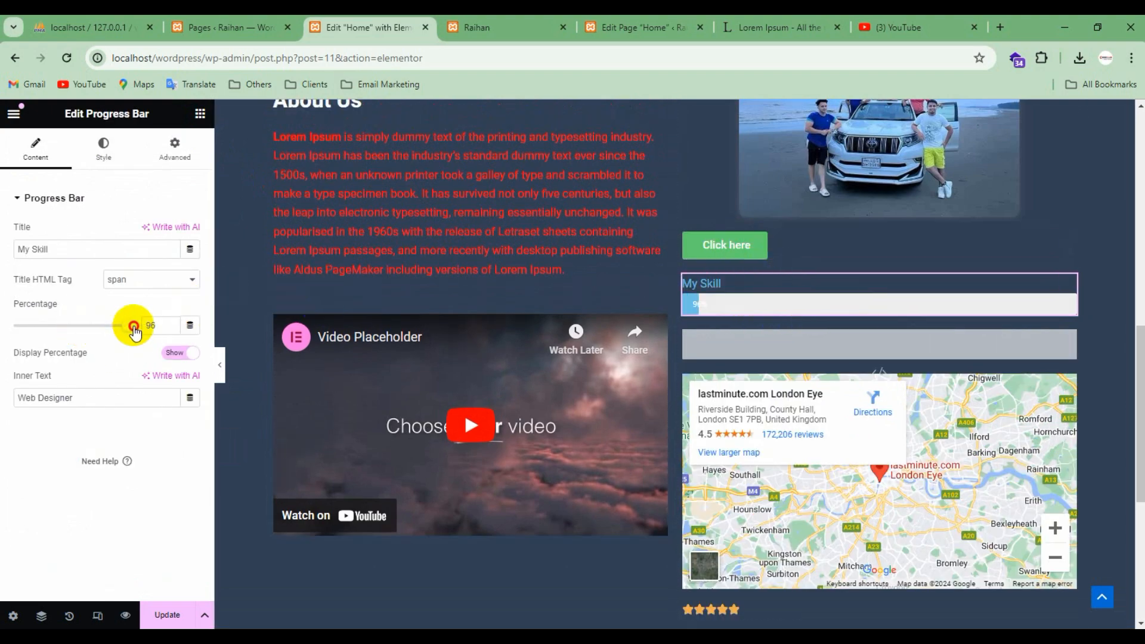
Step: Give the My Skill progress bar the Accent global color, a height of 15 px and a border radius of 10 px
{"action": "left_click", "coordinate": [106, 148]}
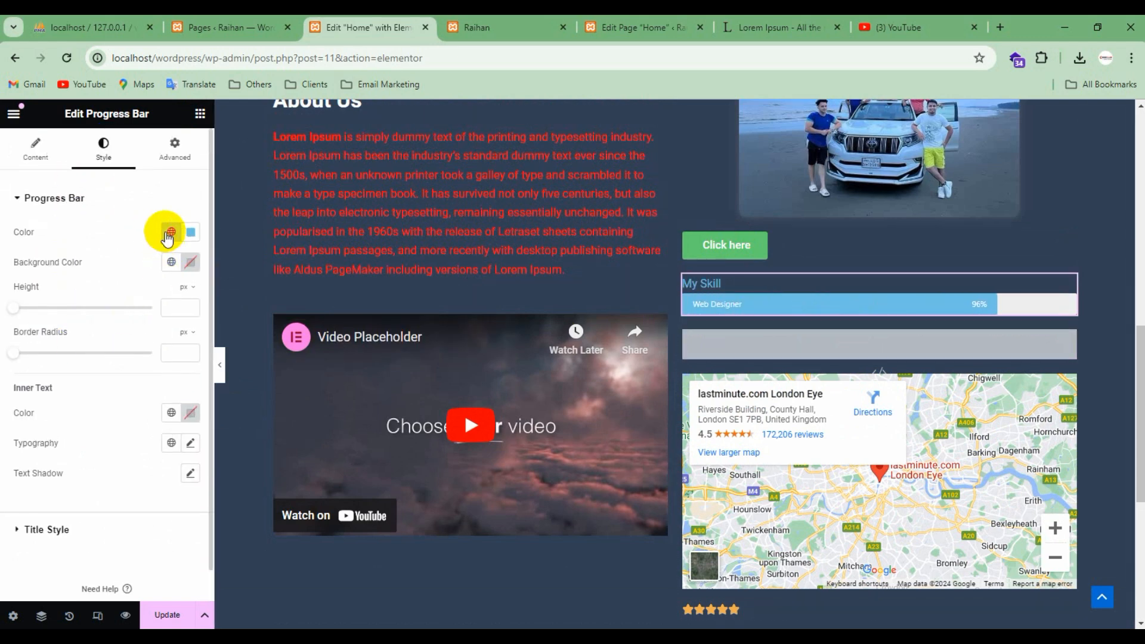
{"action": "left_click", "coordinate": [171, 232]}
{"action": "left_click", "coordinate": [77, 385]}
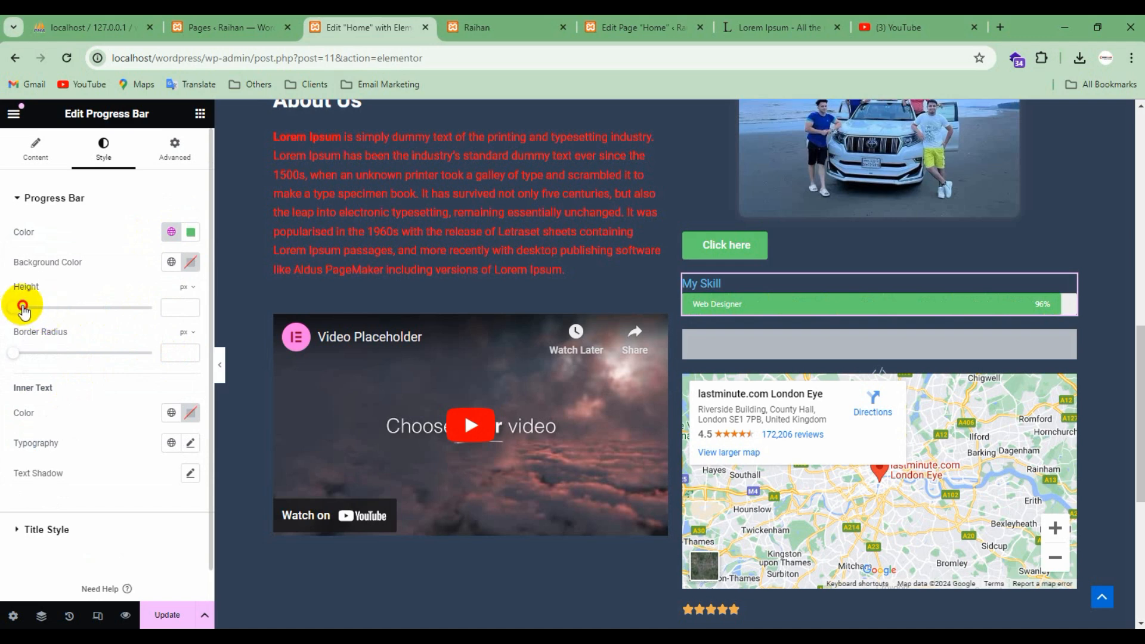
{"action": "left_click_drag", "start_coordinate": [22, 306], "coordinate": [39, 308]}
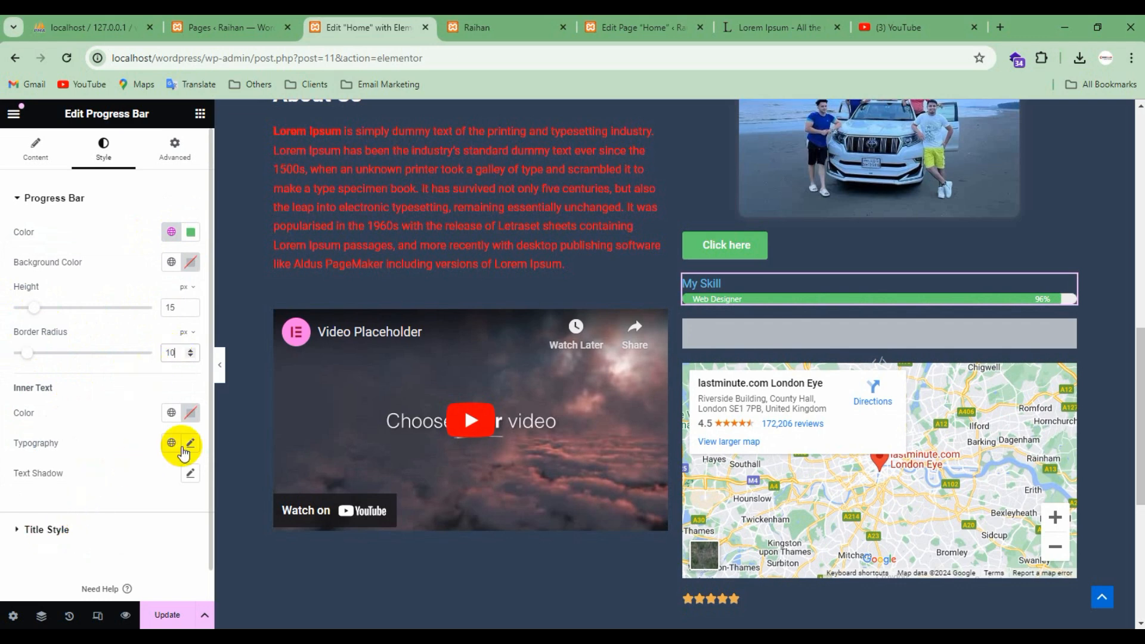
Step: Try a blue theme color on the progress bar's inner text, and settle on white (#FFFFFF)
{"action": "left_click", "coordinate": [169, 416]}
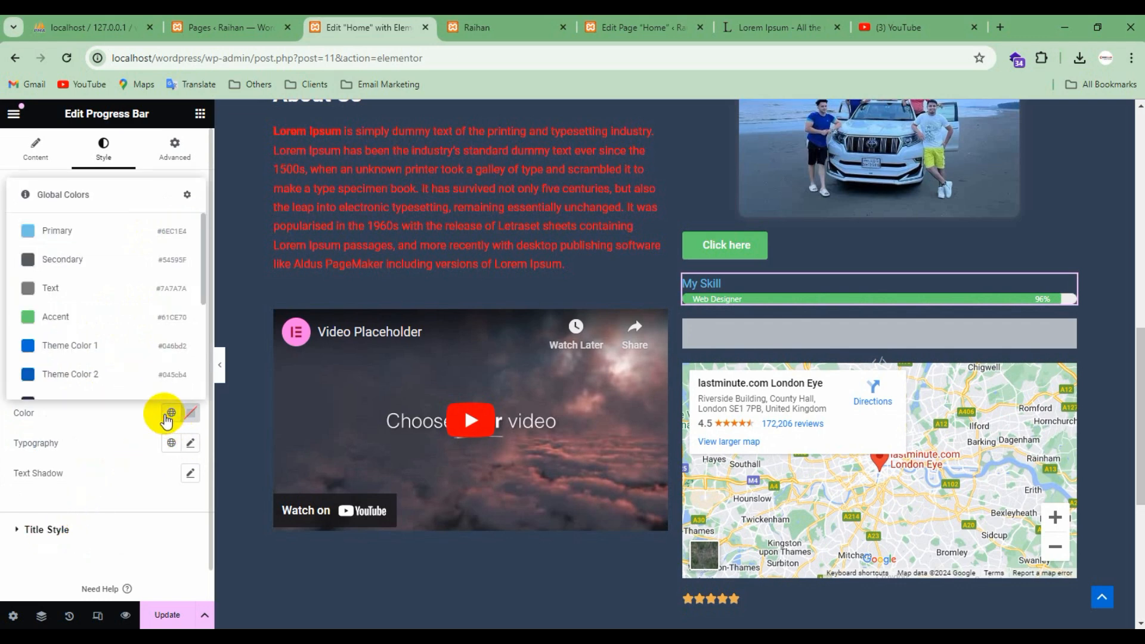
{"action": "left_click", "coordinate": [82, 346]}
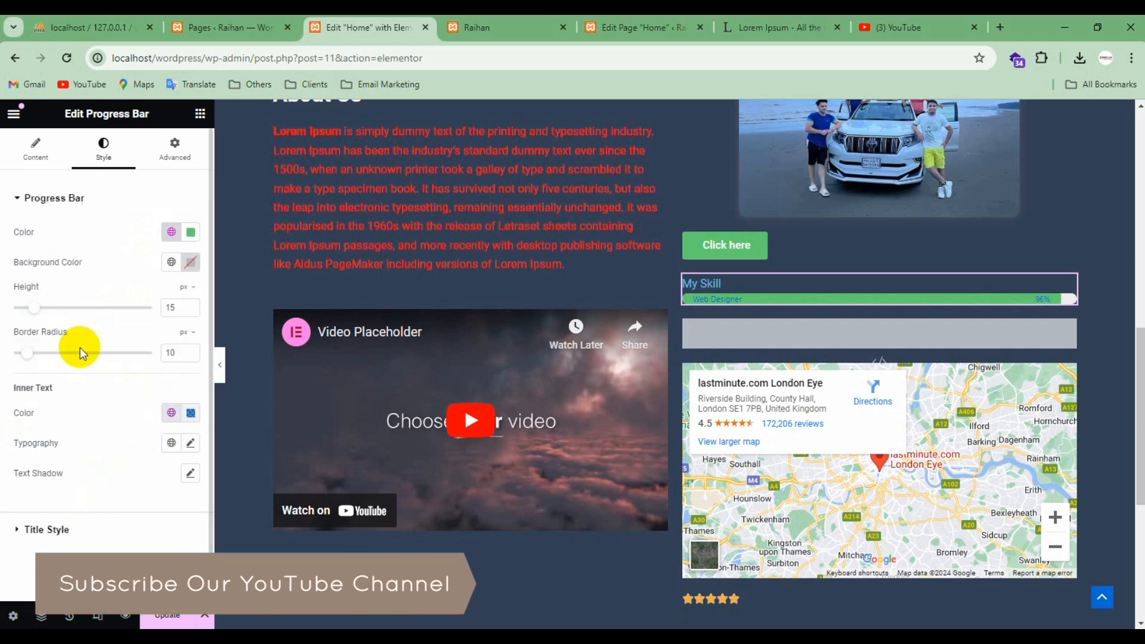
{"action": "left_click", "coordinate": [192, 414]}
{"action": "left_click_drag", "start_coordinate": [149, 285], "coordinate": [75, 204]}
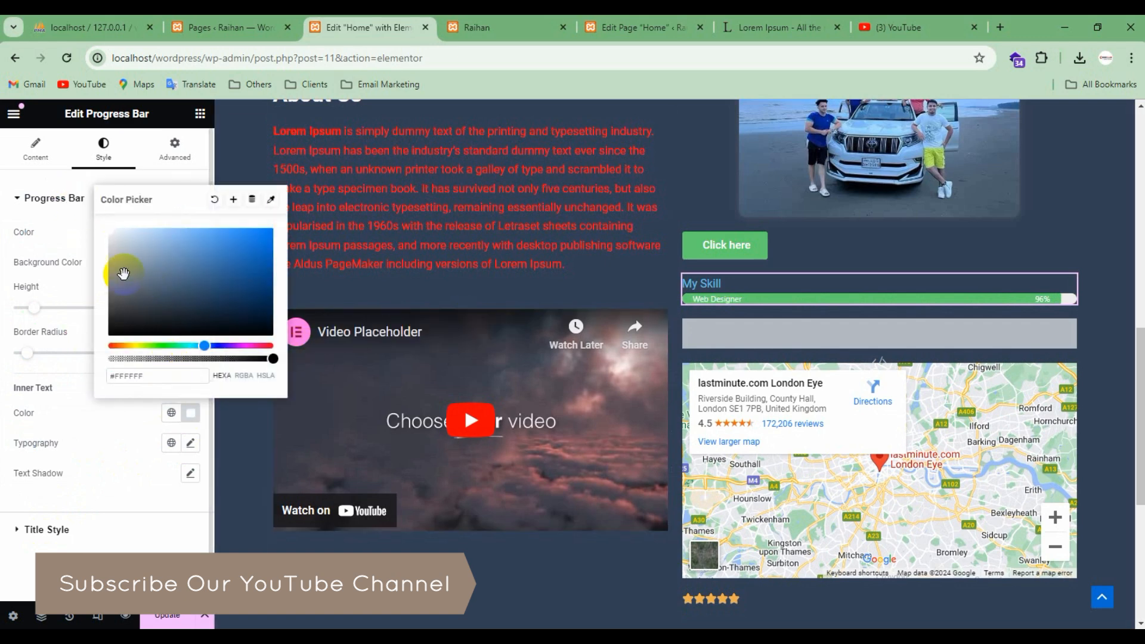
{"action": "left_click", "coordinate": [131, 431]}
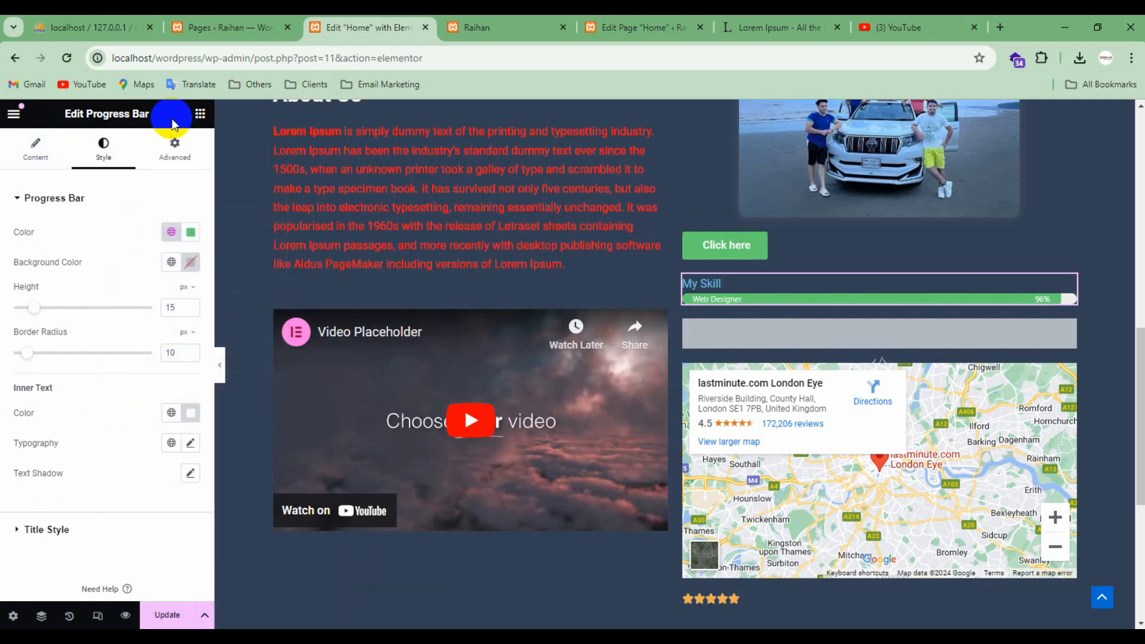
Step: Browse the General widgets and add a Basic Gallery between the About Us text and the video in the first column
{"action": "left_click", "coordinate": [200, 117]}
{"action": "scroll", "coordinate": [119, 370], "scroll_direction": "down", "scroll_amount": 15}
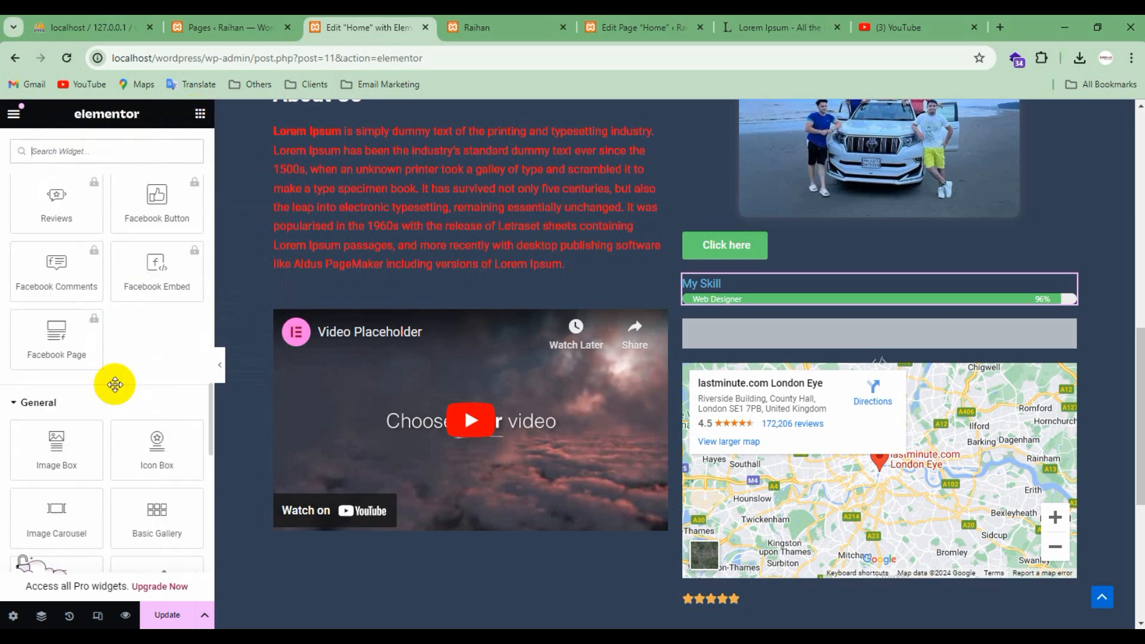
{"action": "scroll", "coordinate": [120, 382], "scroll_direction": "up", "scroll_amount": 1}
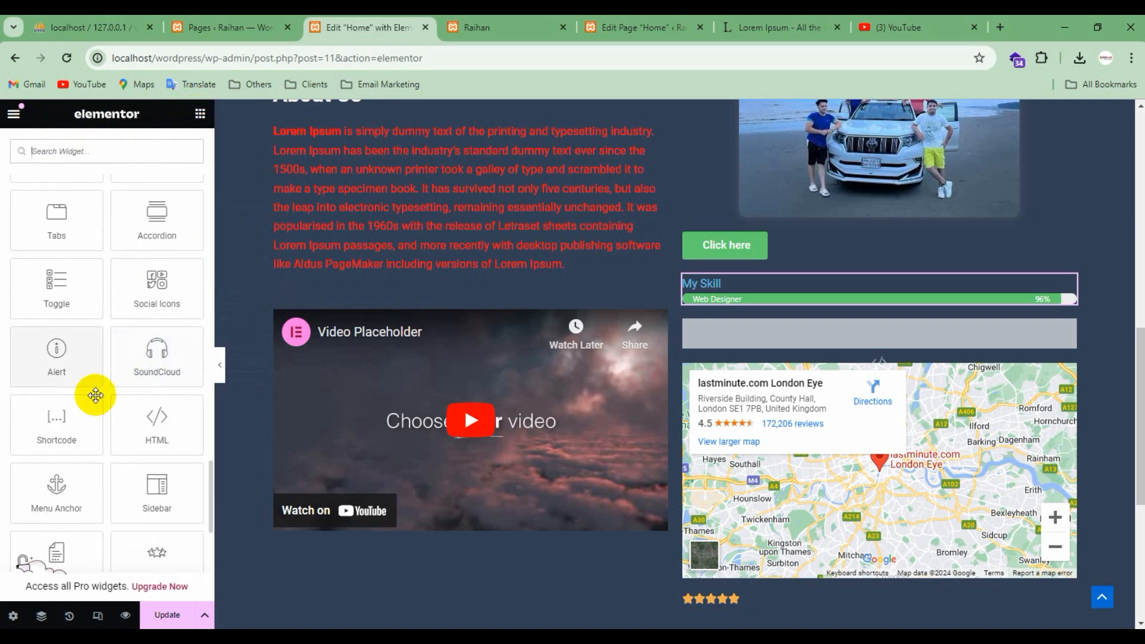
{"action": "scroll", "coordinate": [82, 328], "scroll_direction": "up", "scroll_amount": 1}
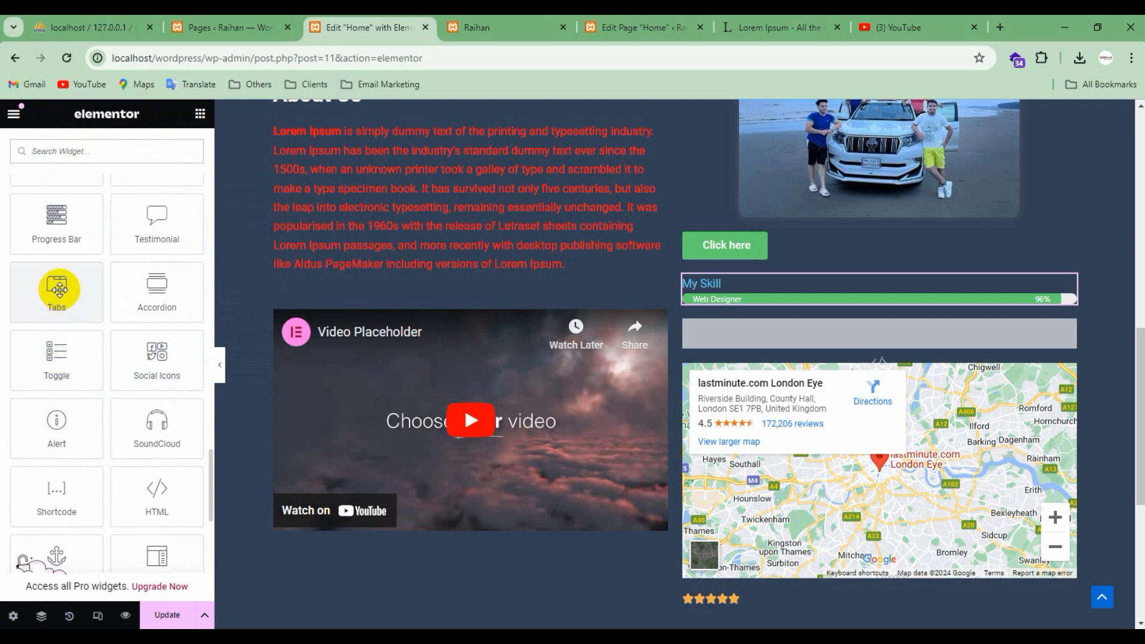
{"action": "scroll", "coordinate": [153, 286], "scroll_direction": "up", "scroll_amount": 1}
{"action": "scroll", "coordinate": [158, 364], "scroll_direction": "up", "scroll_amount": 2}
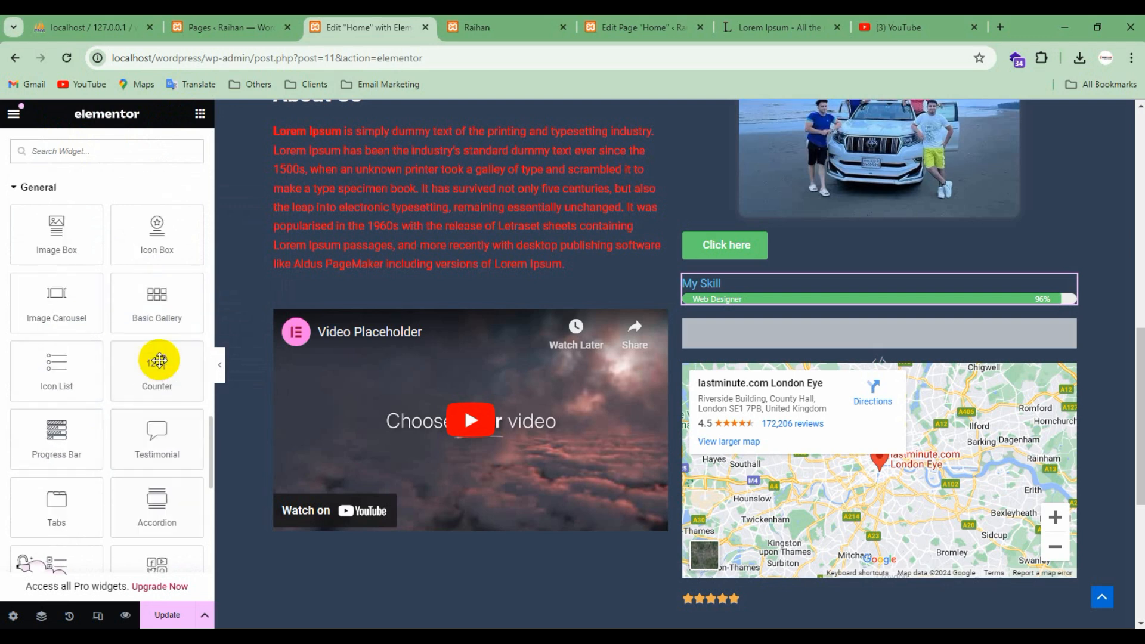
{"action": "left_click_drag", "start_coordinate": [157, 316], "coordinate": [417, 285]}
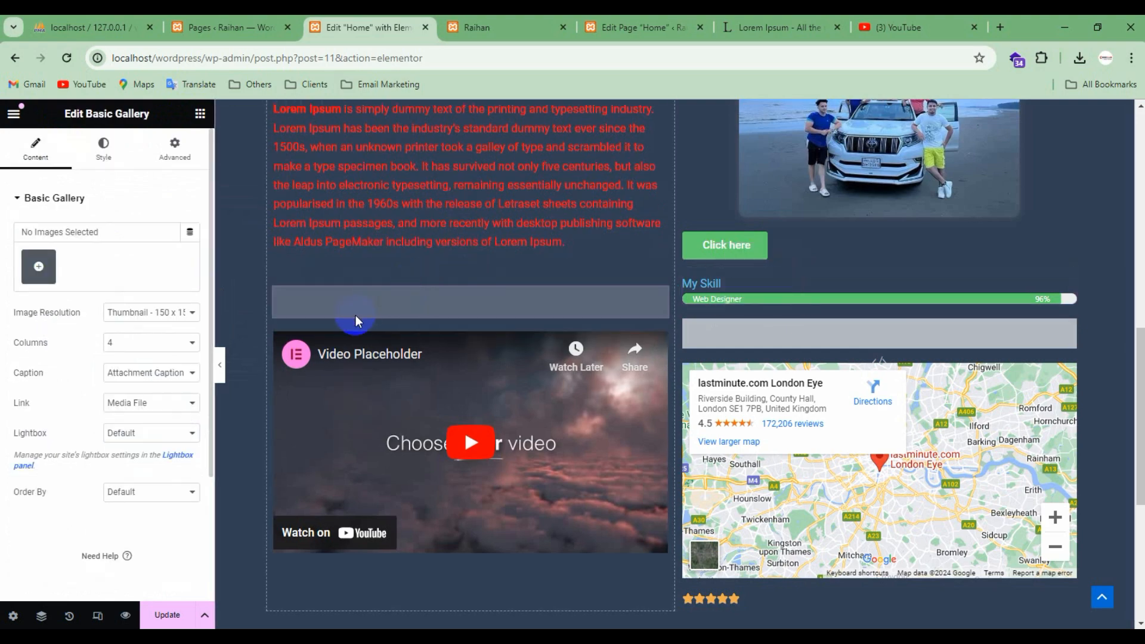
Step: Fill the gallery with both media library images, the moving-truck illustration and the car photo
{"action": "left_click", "coordinate": [39, 266]}
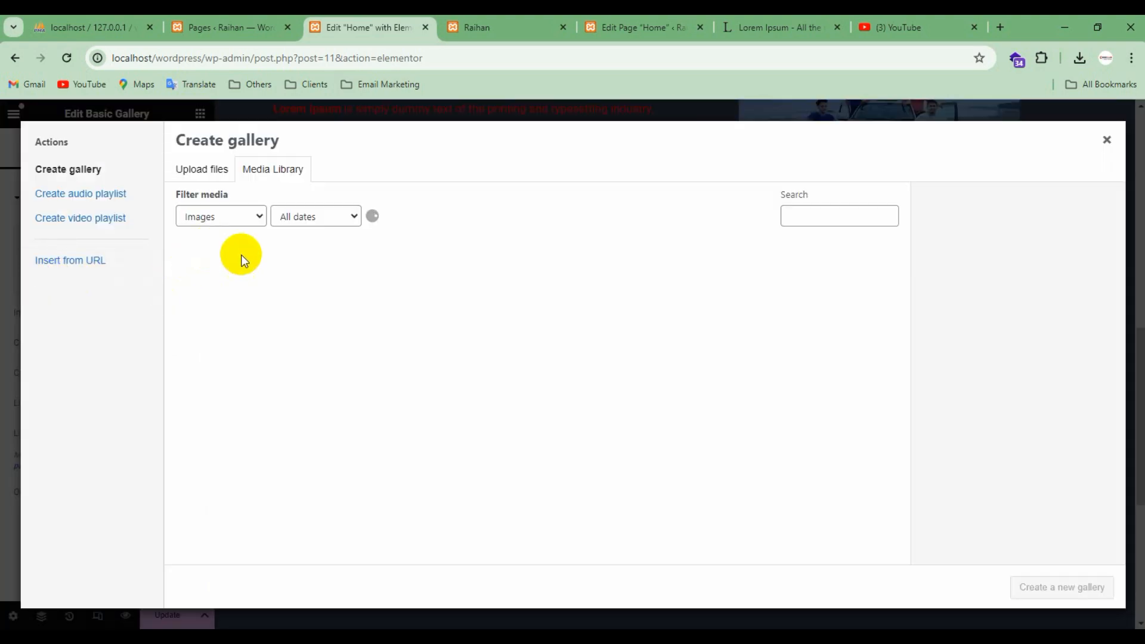
{"action": "left_click", "coordinate": [222, 287]}
{"action": "left_click", "coordinate": [326, 287]}
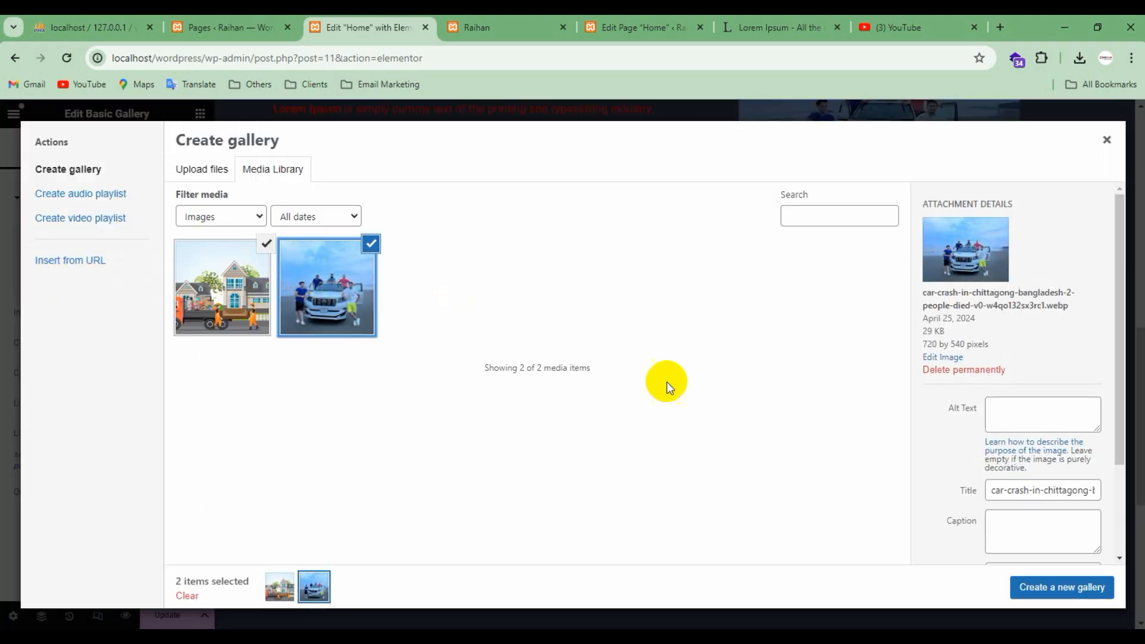
{"action": "left_click", "coordinate": [1066, 590]}
{"action": "left_click", "coordinate": [1080, 588]}
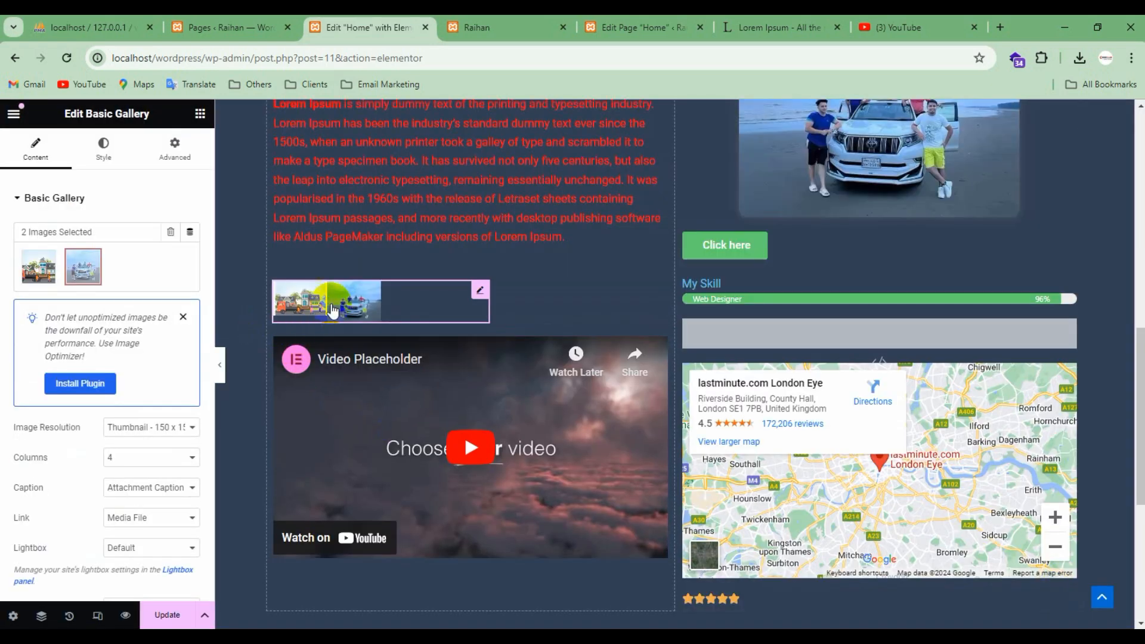
Step: Look through the gallery's style options and set its image resolution to Full
{"action": "left_click", "coordinate": [103, 150]}
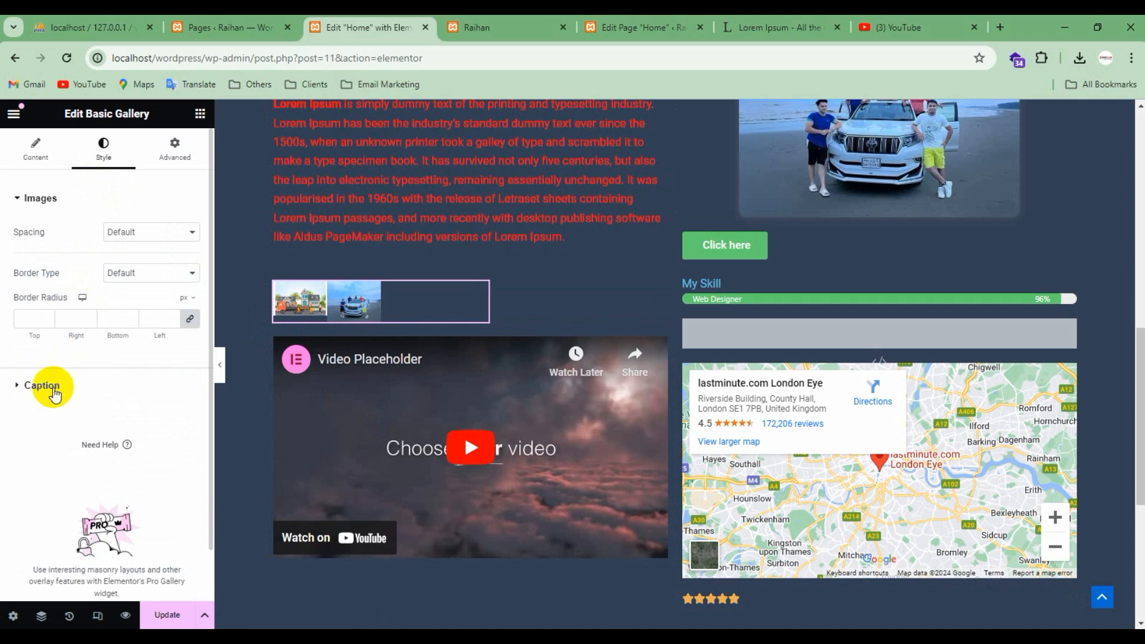
{"action": "scroll", "coordinate": [57, 224], "scroll_direction": "down", "scroll_amount": 1}
{"action": "scroll", "coordinate": [40, 179], "scroll_direction": "up", "scroll_amount": 1}
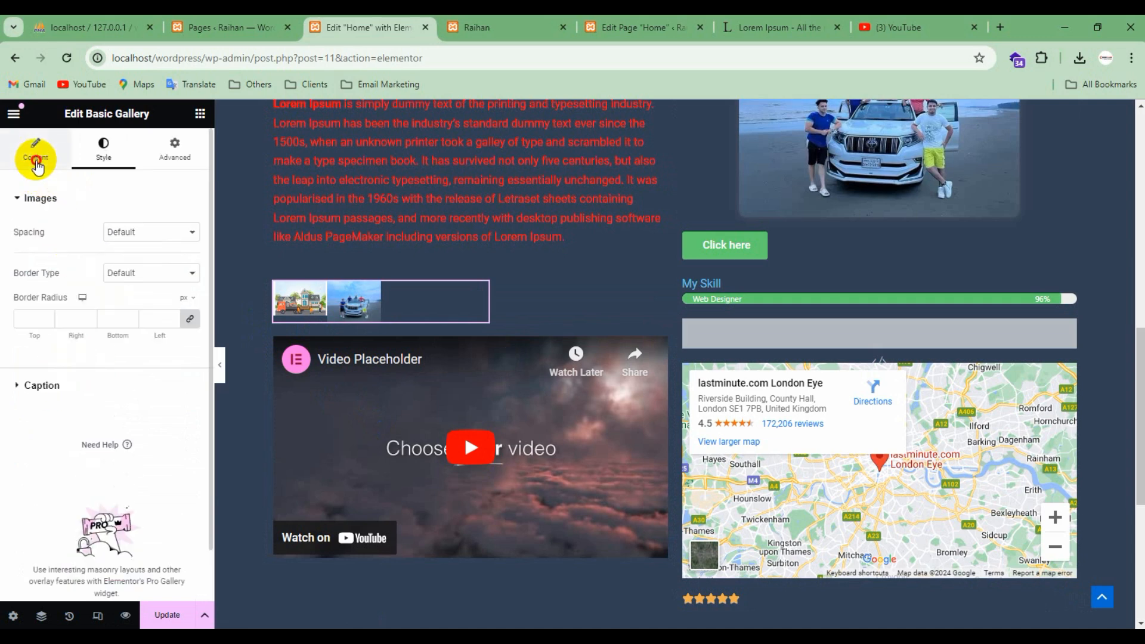
{"action": "left_click", "coordinate": [36, 149]}
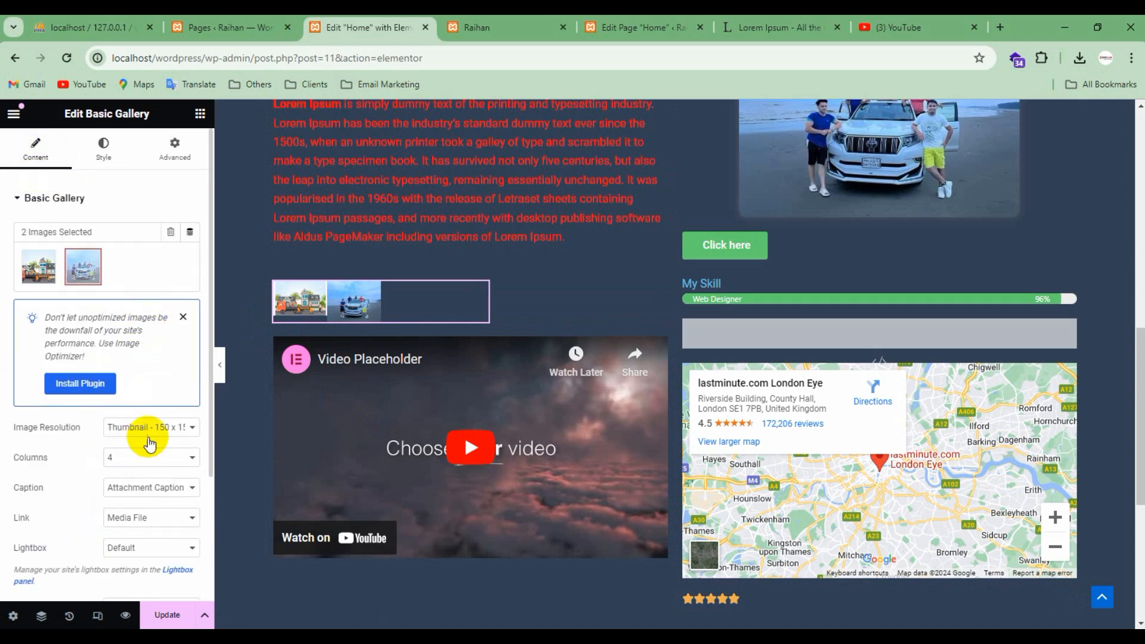
{"action": "left_click", "coordinate": [148, 439]}
{"action": "left_click", "coordinate": [127, 511]}
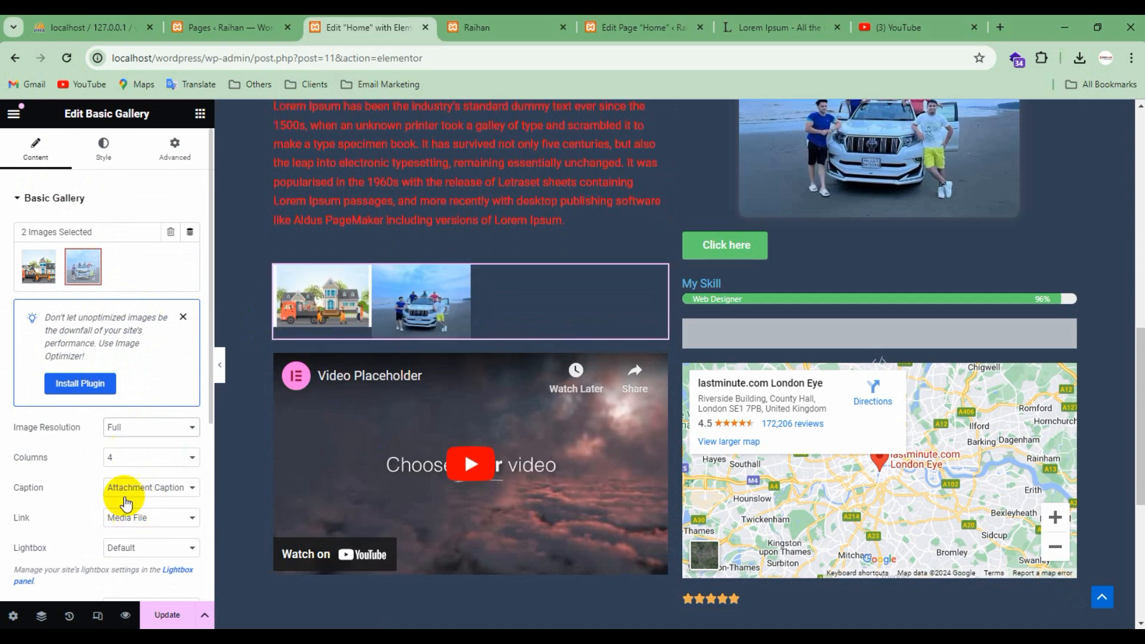
{"action": "scroll", "coordinate": [119, 504], "scroll_direction": "down", "scroll_amount": 3}
{"action": "scroll", "coordinate": [89, 471], "scroll_direction": "up", "scroll_amount": 3}
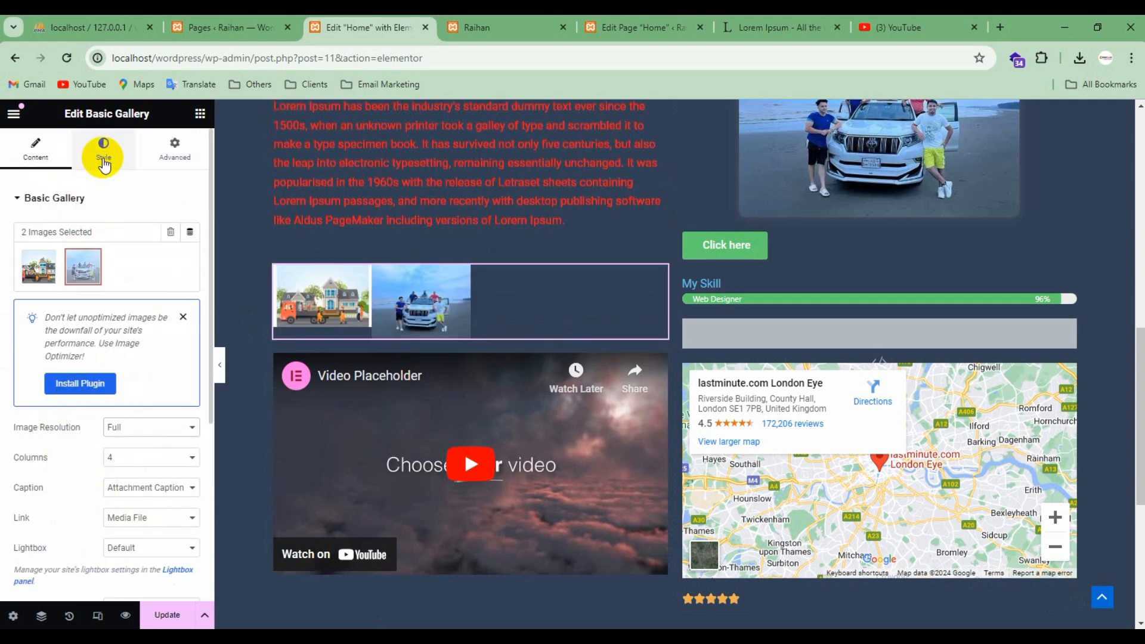
Step: Round the gallery images with a 10 px border radius on all corners and set a custom spacing of 12 px
{"action": "left_click", "coordinate": [104, 160]}
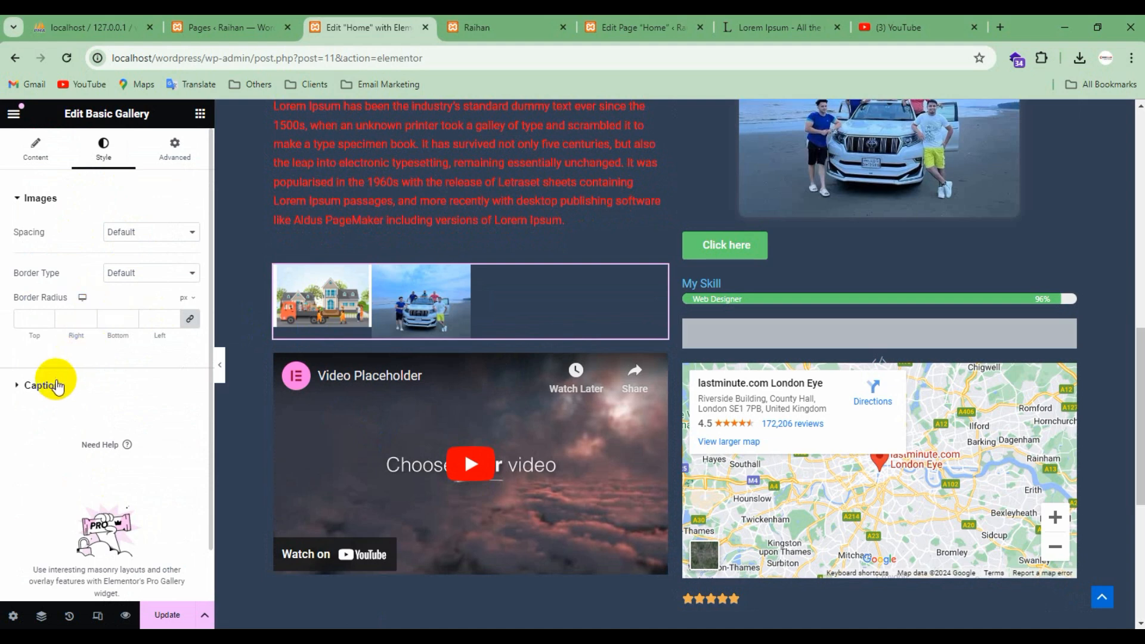
{"action": "left_click", "coordinate": [58, 386]}
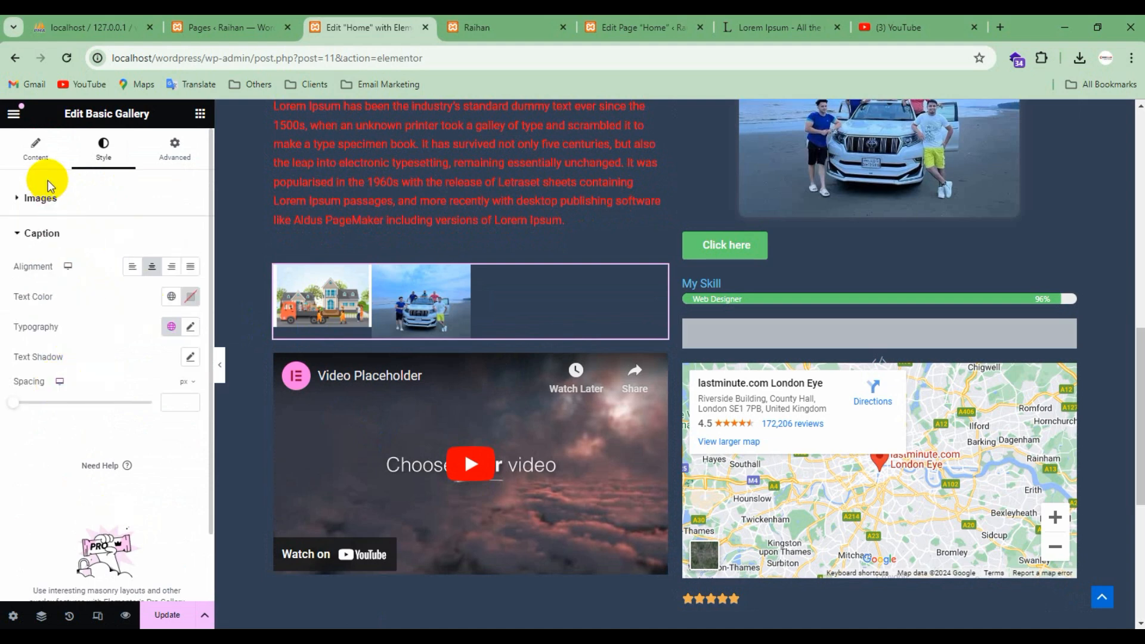
{"action": "left_click", "coordinate": [57, 200]}
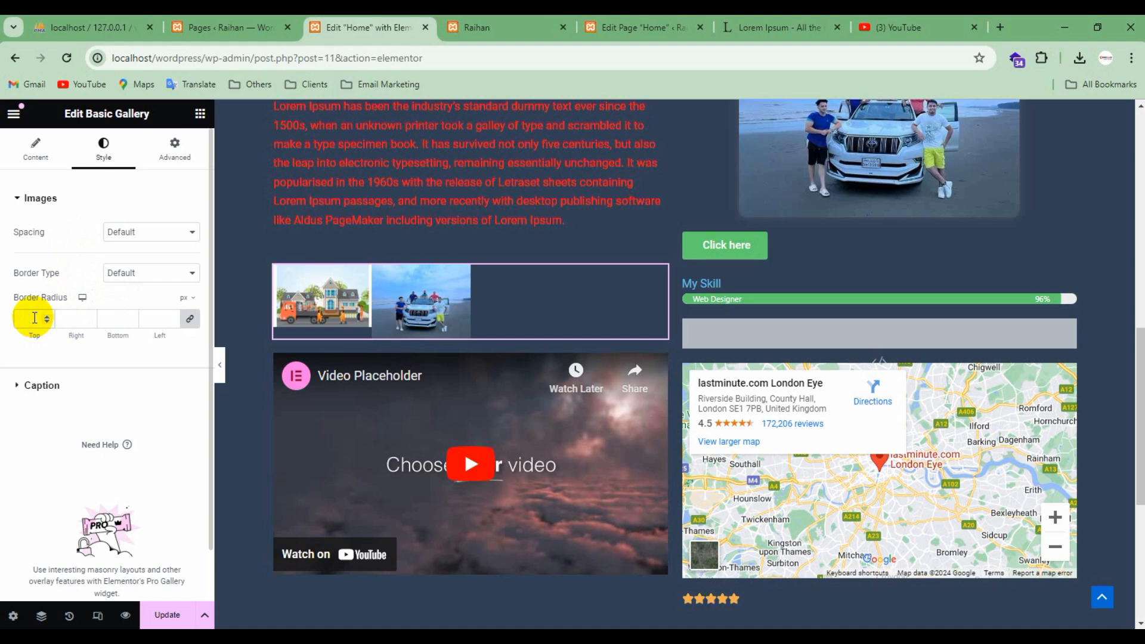
{"action": "left_click", "coordinate": [128, 275]}
{"action": "left_click", "coordinate": [132, 233]}
{"action": "left_click", "coordinate": [128, 258]}
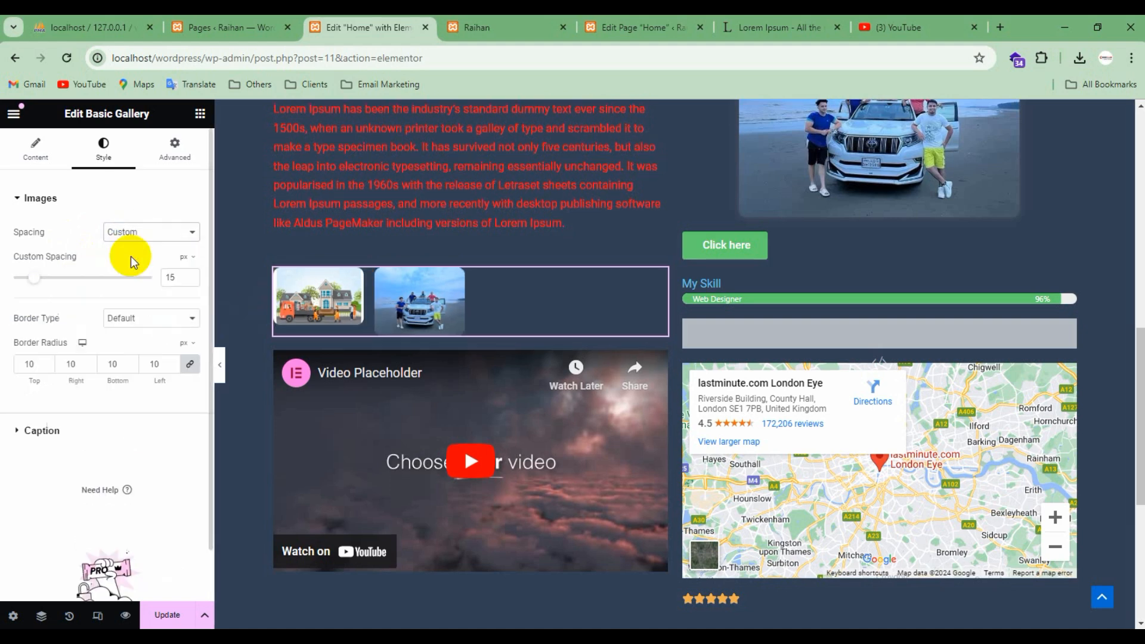
{"action": "mouse_move", "coordinate": [39, 283]}
{"action": "left_mouse_down"}
{"action": "mouse_move", "coordinate": [58, 280]}
{"action": "mouse_move", "coordinate": [36, 291]}
{"action": "left_mouse_up"}
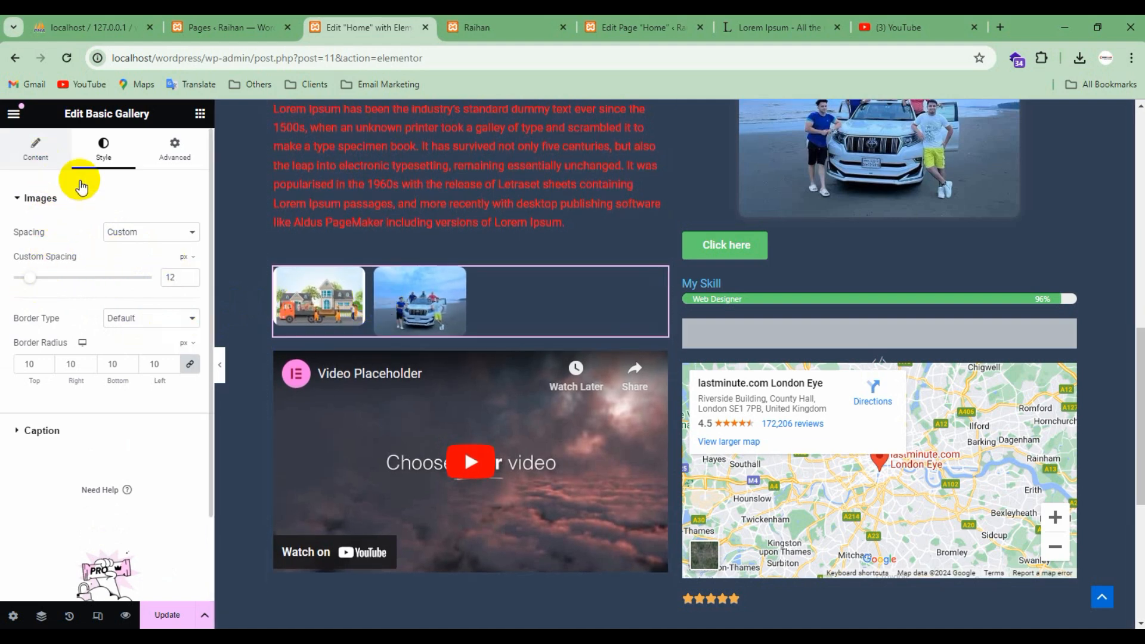
{"action": "scroll", "coordinate": [370, 268], "scroll_direction": "down", "scroll_amount": 3}
{"action": "scroll", "coordinate": [271, 256], "scroll_direction": "up", "scroll_amount": 2}
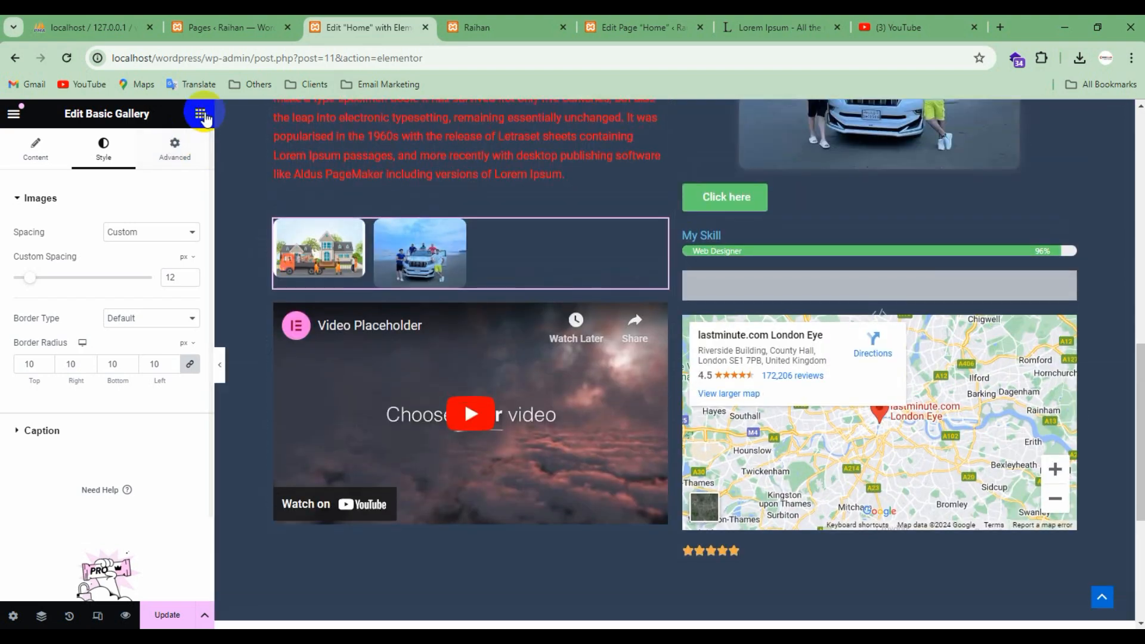
Step: Add an Image Box widget between the gallery and the video in the first column
{"action": "left_click", "coordinate": [200, 114]}
{"action": "scroll", "coordinate": [141, 378], "scroll_direction": "down", "scroll_amount": 3}
{"action": "scroll", "coordinate": [143, 394], "scroll_direction": "down", "scroll_amount": 6}
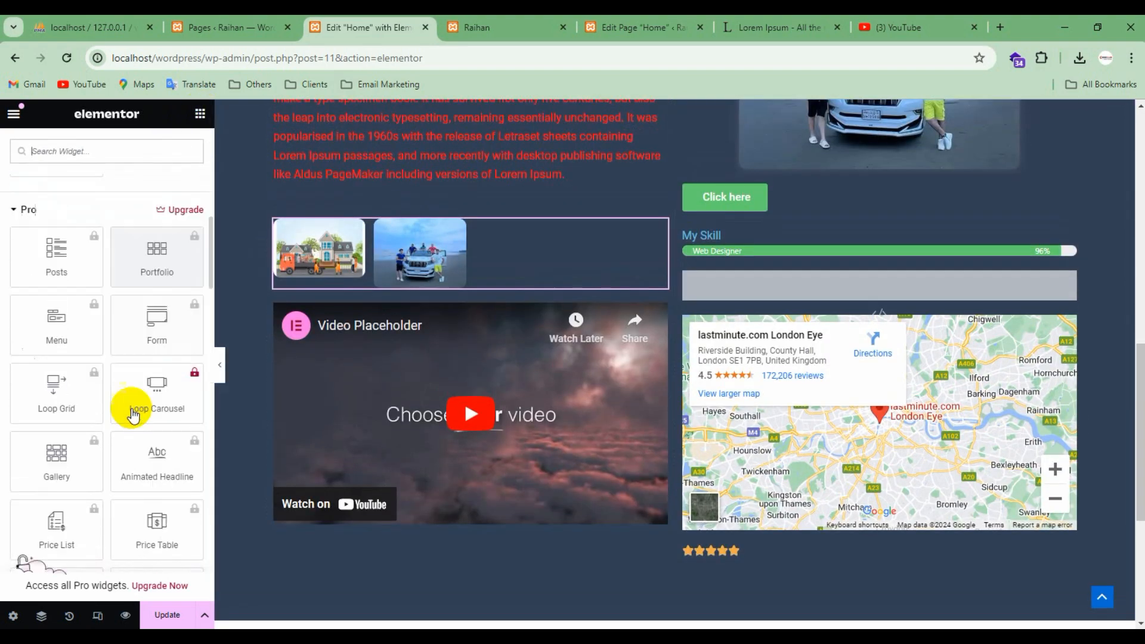
{"action": "scroll", "coordinate": [132, 416], "scroll_direction": "down", "scroll_amount": 10}
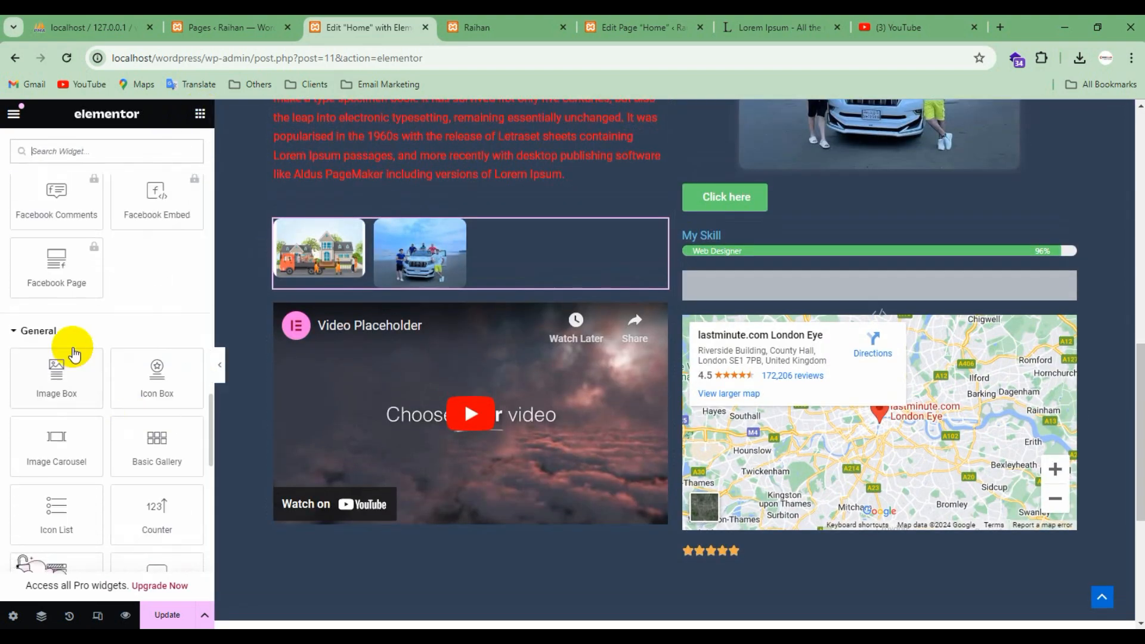
{"action": "left_click_drag", "start_coordinate": [74, 355], "coordinate": [439, 301]}
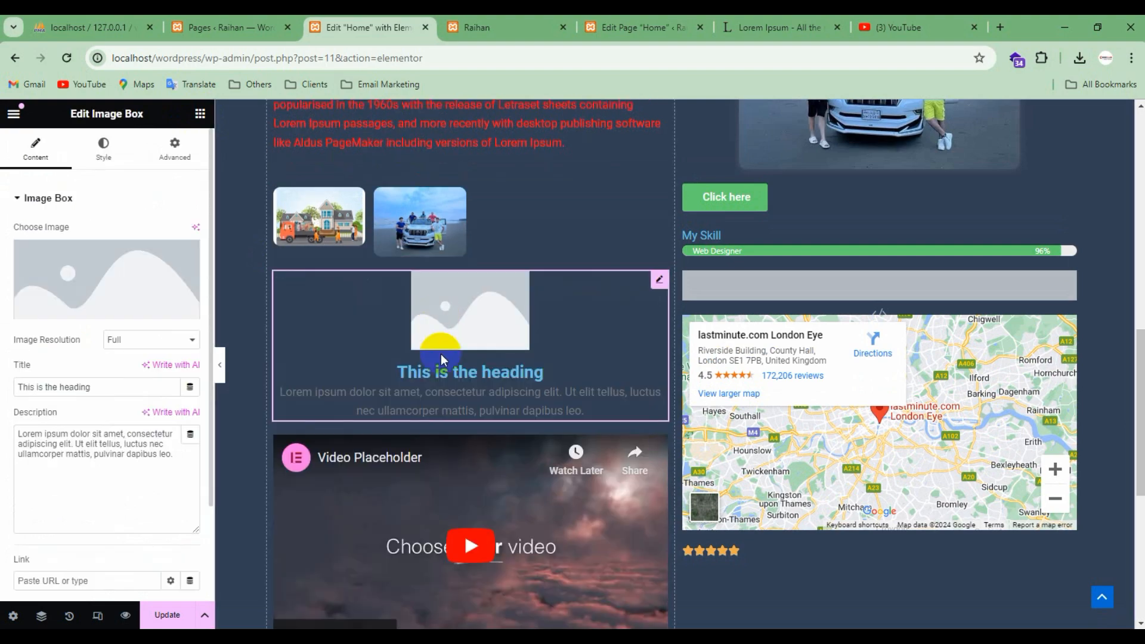
Step: Use the car photo from the media library as the image box's picture and title it Cox's Bazar
{"action": "left_click", "coordinate": [113, 307]}
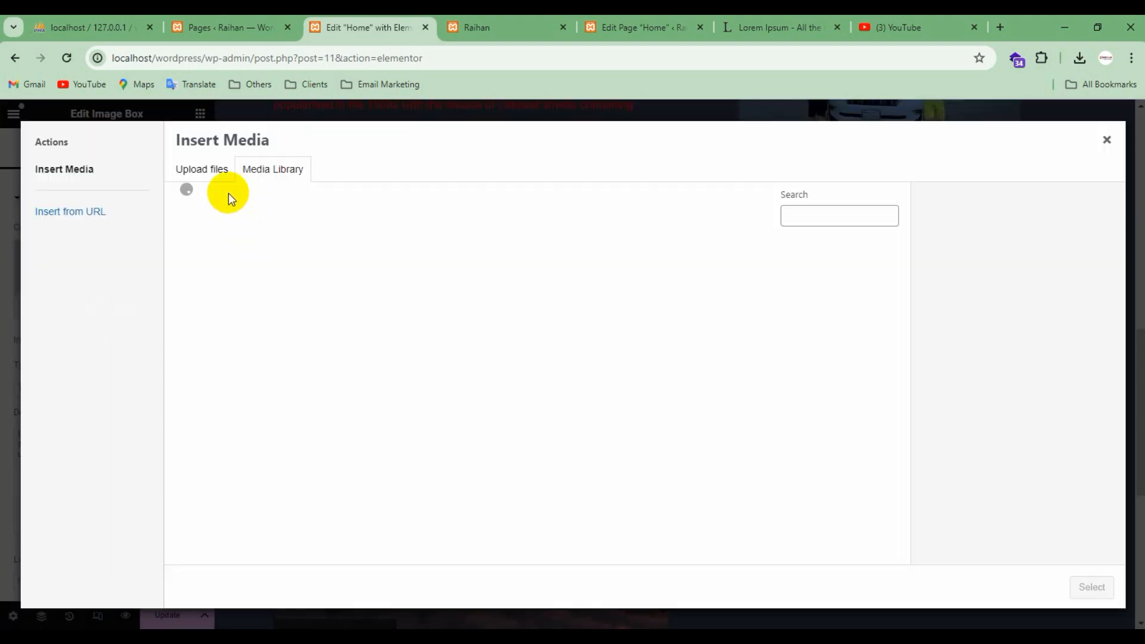
{"action": "left_click", "coordinate": [327, 281]}
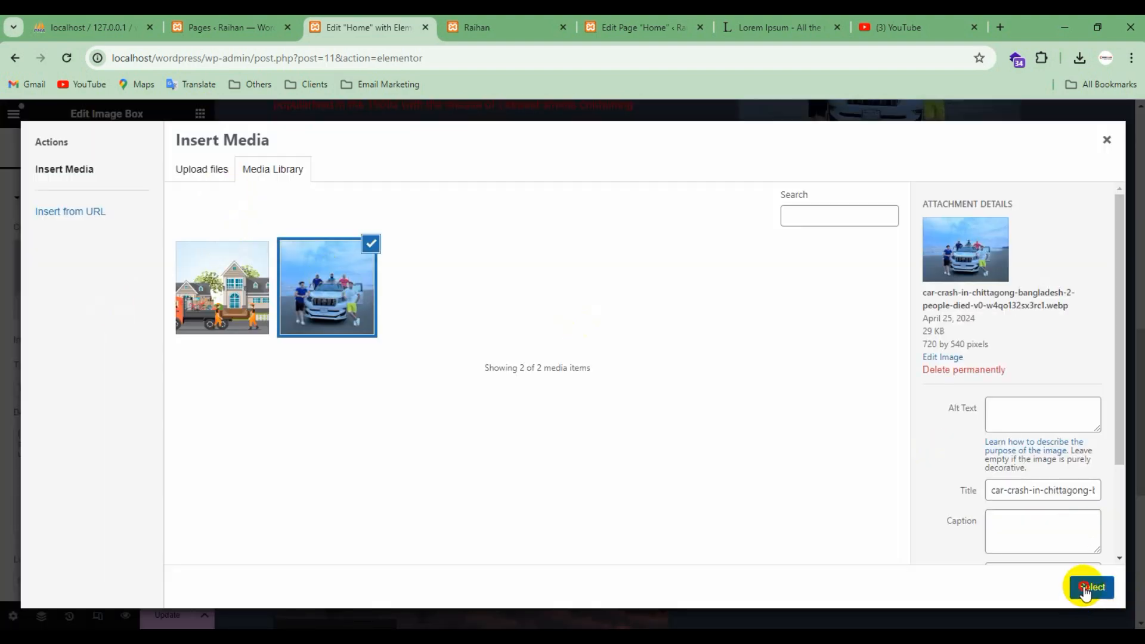
{"action": "left_click", "coordinate": [1089, 587]}
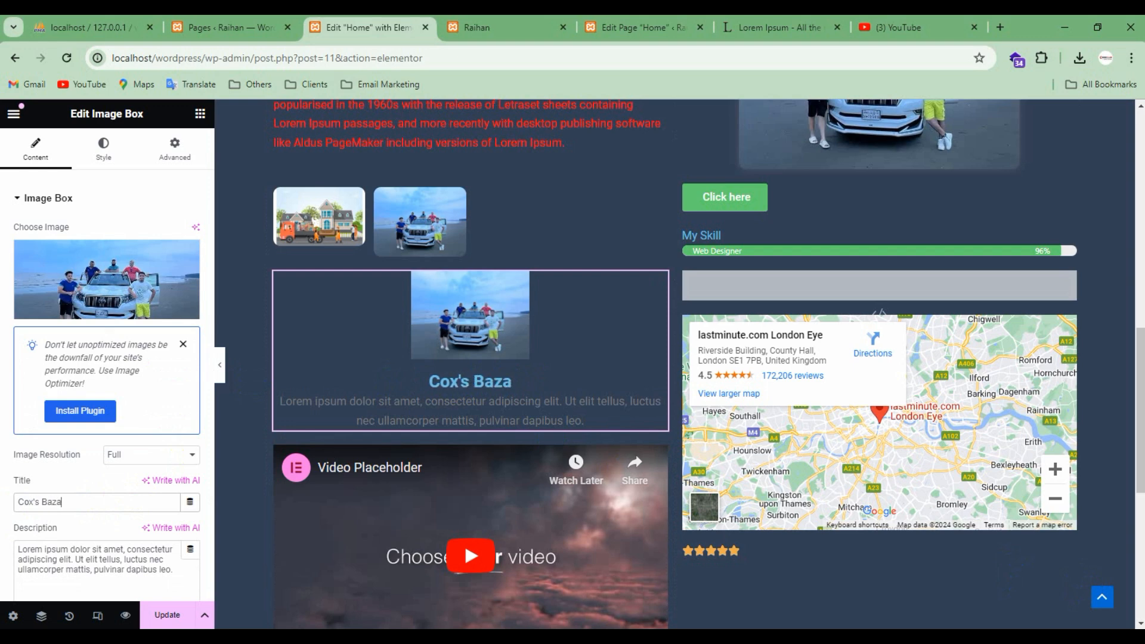
{"action": "left_click", "coordinate": [494, 407]}
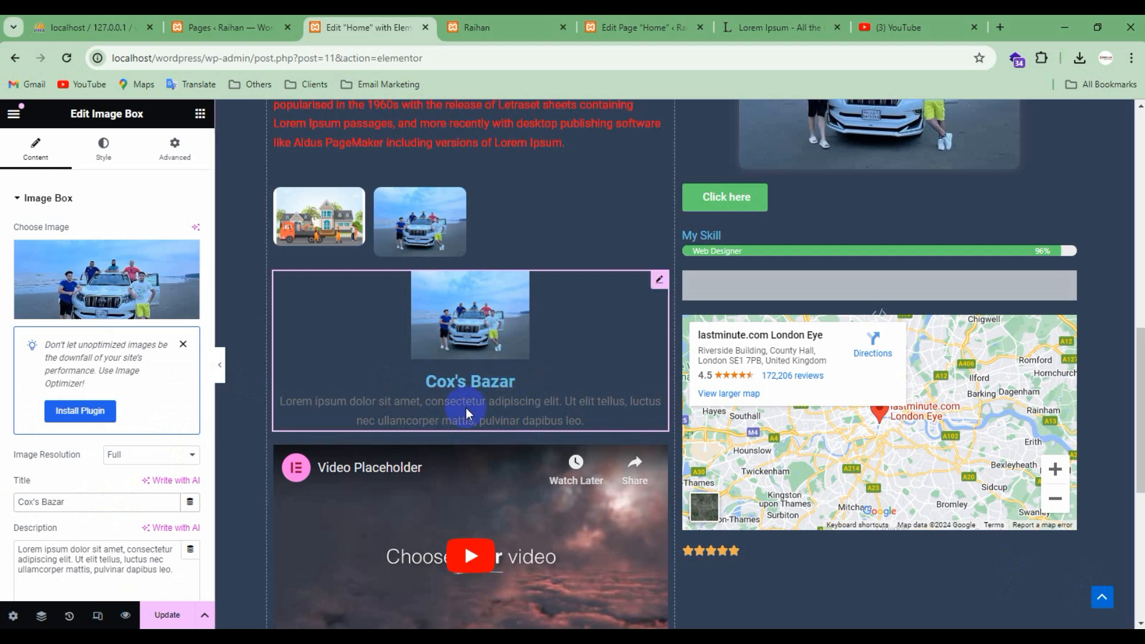
Step: Look through the available widgets, from the Layout and Basic groups to the Pro, General and WordPress groups
{"action": "left_click", "coordinate": [200, 113]}
{"action": "scroll", "coordinate": [122, 382], "scroll_direction": "down", "scroll_amount": 15}
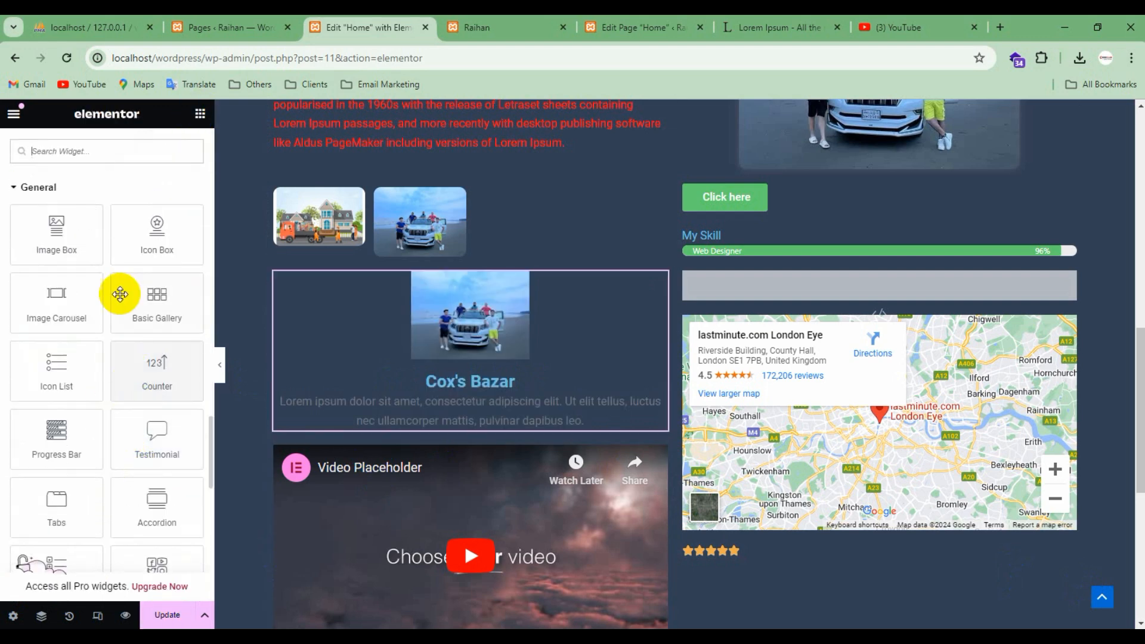
{"action": "scroll", "coordinate": [119, 294], "scroll_direction": "down", "scroll_amount": 10}
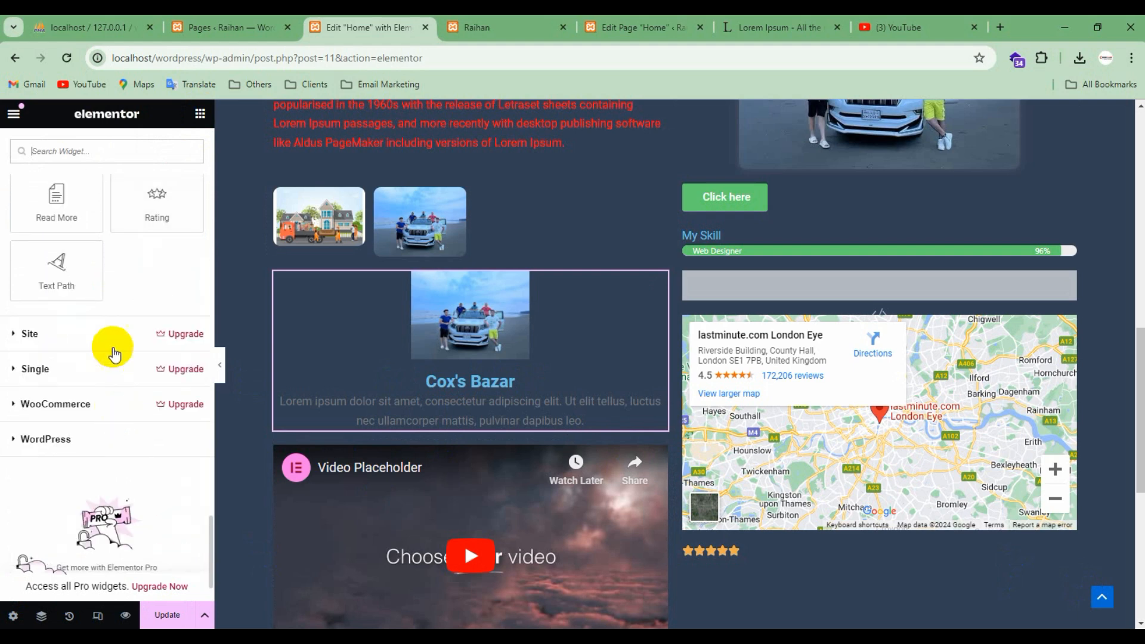
{"action": "scroll", "coordinate": [73, 439], "scroll_direction": "up", "scroll_amount": 15}
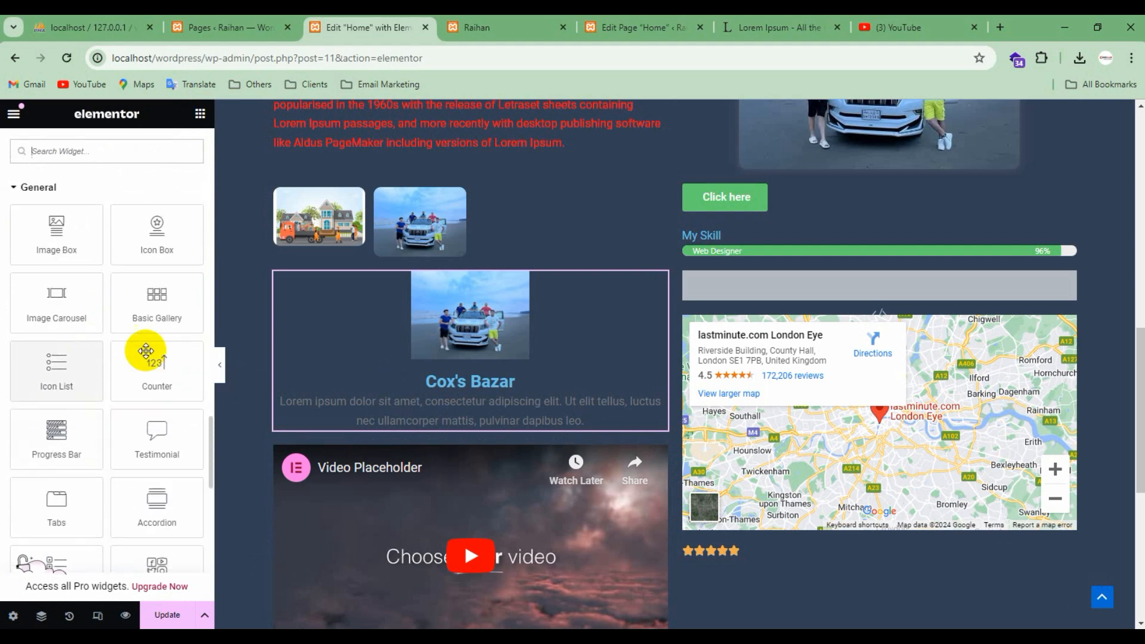
{"action": "scroll", "coordinate": [120, 352], "scroll_direction": "up", "scroll_amount": 10}
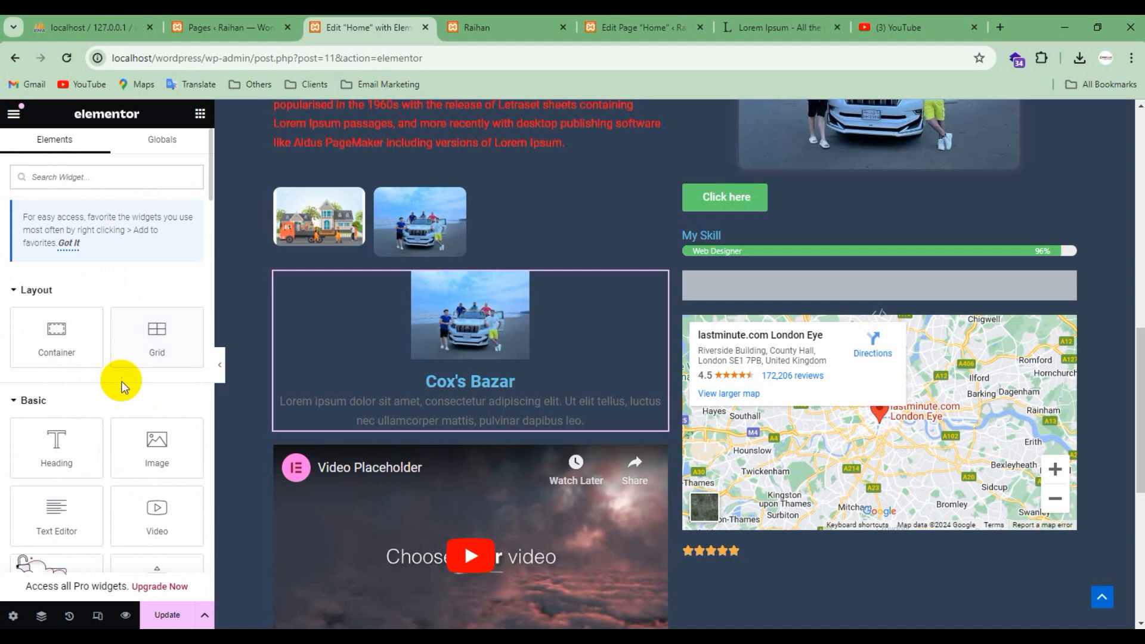
{"action": "scroll", "coordinate": [125, 379], "scroll_direction": "down", "scroll_amount": 4}
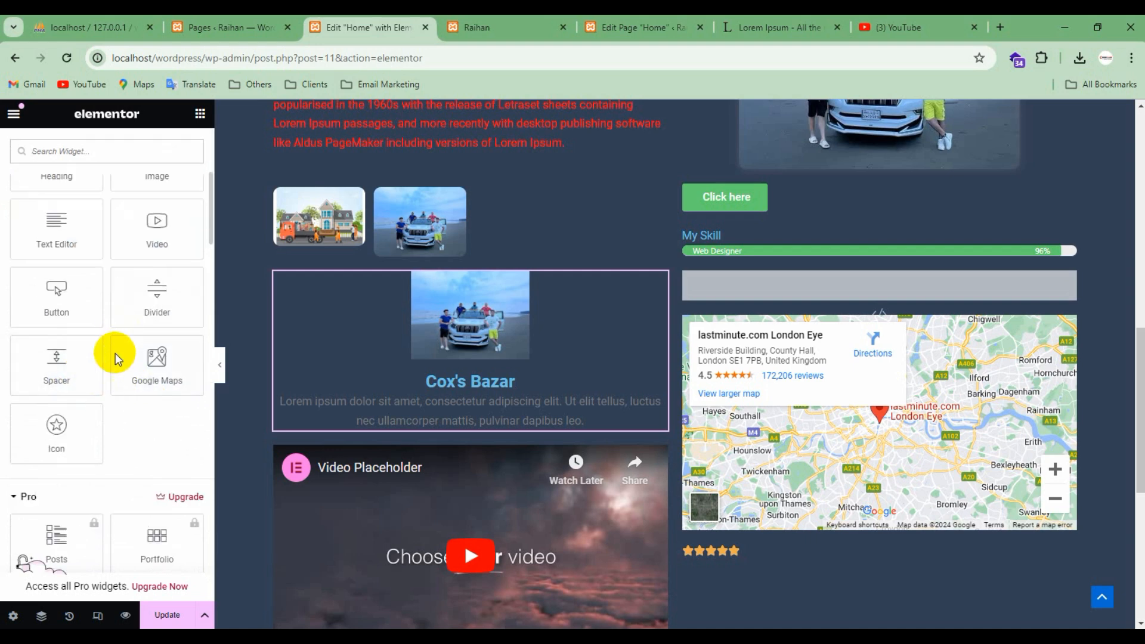
{"action": "scroll", "coordinate": [122, 424], "scroll_direction": "down", "scroll_amount": 2}
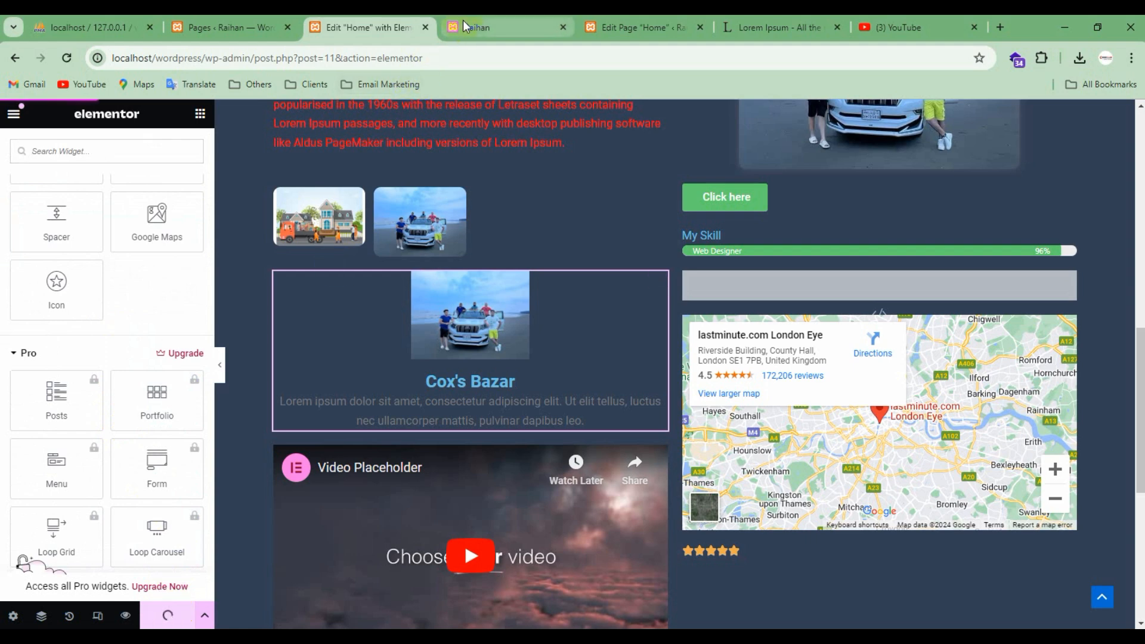
Step: Update the Home page with the latest changes and reload the live site's home page
{"action": "left_click", "coordinate": [156, 623]}
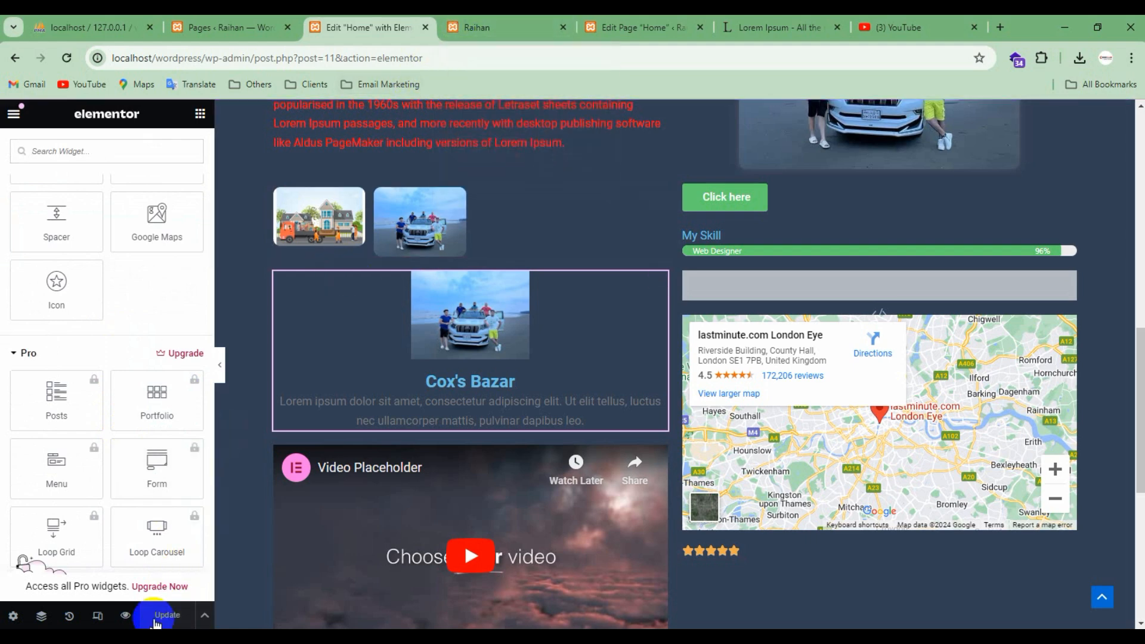
{"action": "left_click", "coordinate": [487, 24]}
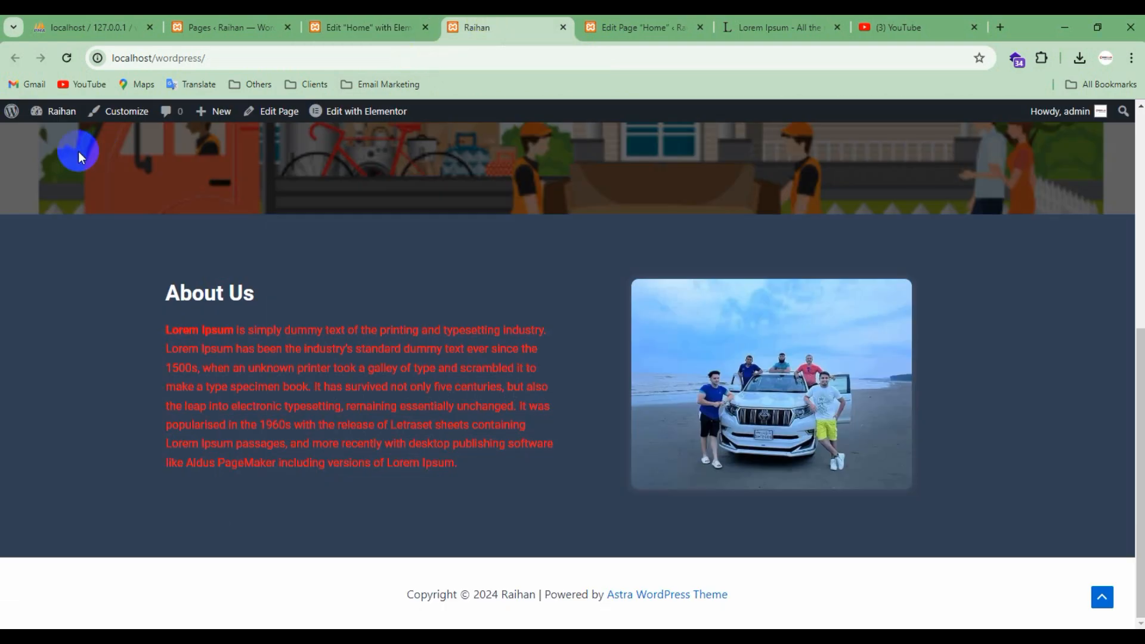
{"action": "scroll", "coordinate": [78, 151], "scroll_direction": "up", "scroll_amount": 10}
{"action": "left_click", "coordinate": [153, 165]}
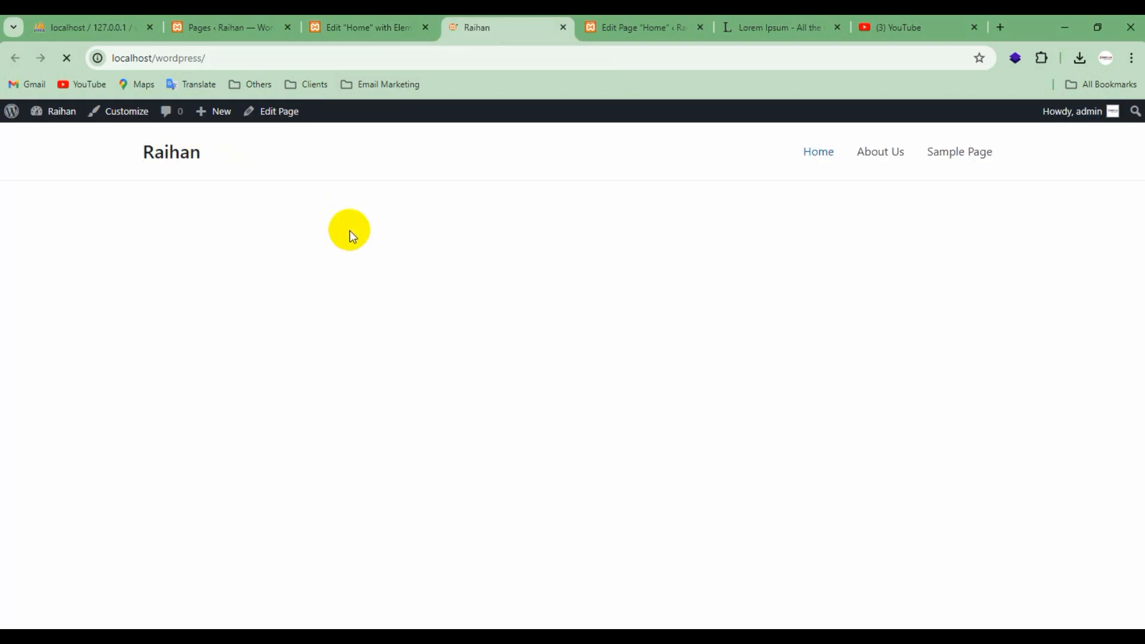
Step: Review the live home page, checking the widgets in the About Us section and the header section
{"action": "scroll", "coordinate": [353, 241], "scroll_direction": "down", "scroll_amount": 9}
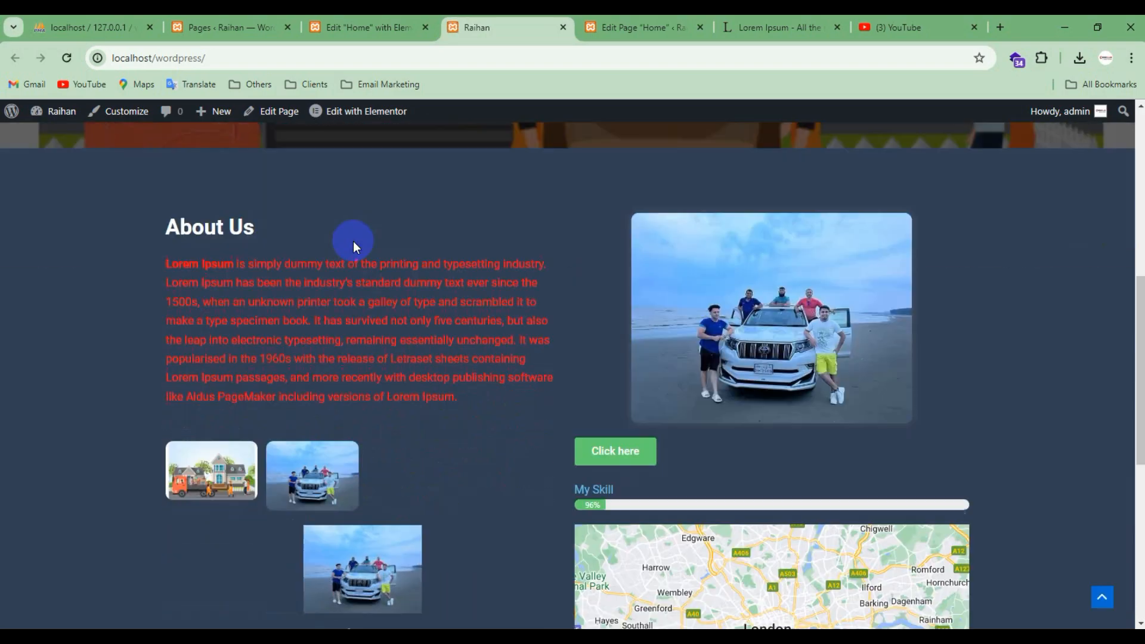
{"action": "scroll", "coordinate": [354, 241], "scroll_direction": "down", "scroll_amount": 4}
{"action": "scroll", "coordinate": [310, 260], "scroll_direction": "up", "scroll_amount": 4}
{"action": "scroll", "coordinate": [518, 272], "scroll_direction": "down", "scroll_amount": 3}
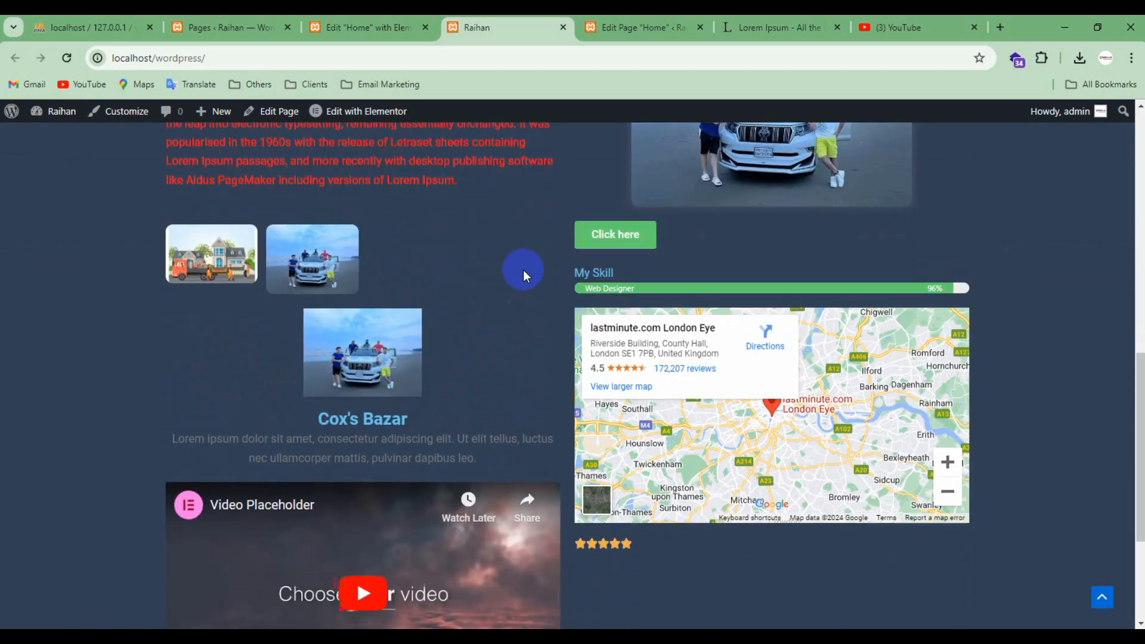
{"action": "scroll", "coordinate": [523, 274], "scroll_direction": "down", "scroll_amount": 4}
{"action": "scroll", "coordinate": [439, 340], "scroll_direction": "up", "scroll_amount": 15}
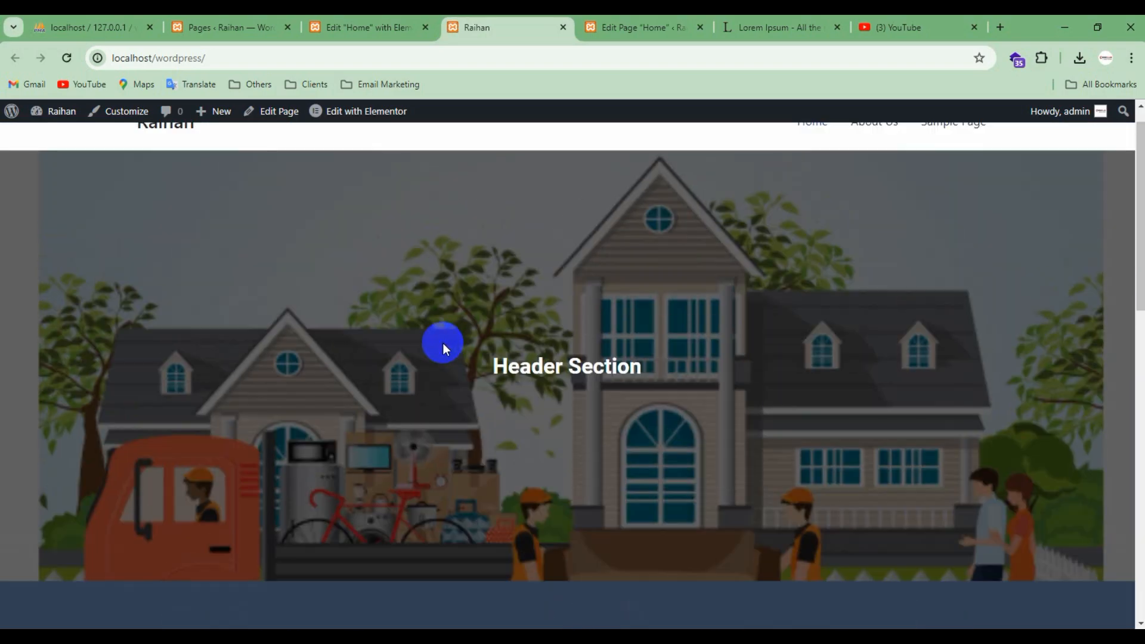
{"action": "scroll", "coordinate": [471, 344], "scroll_direction": "up", "scroll_amount": 1}
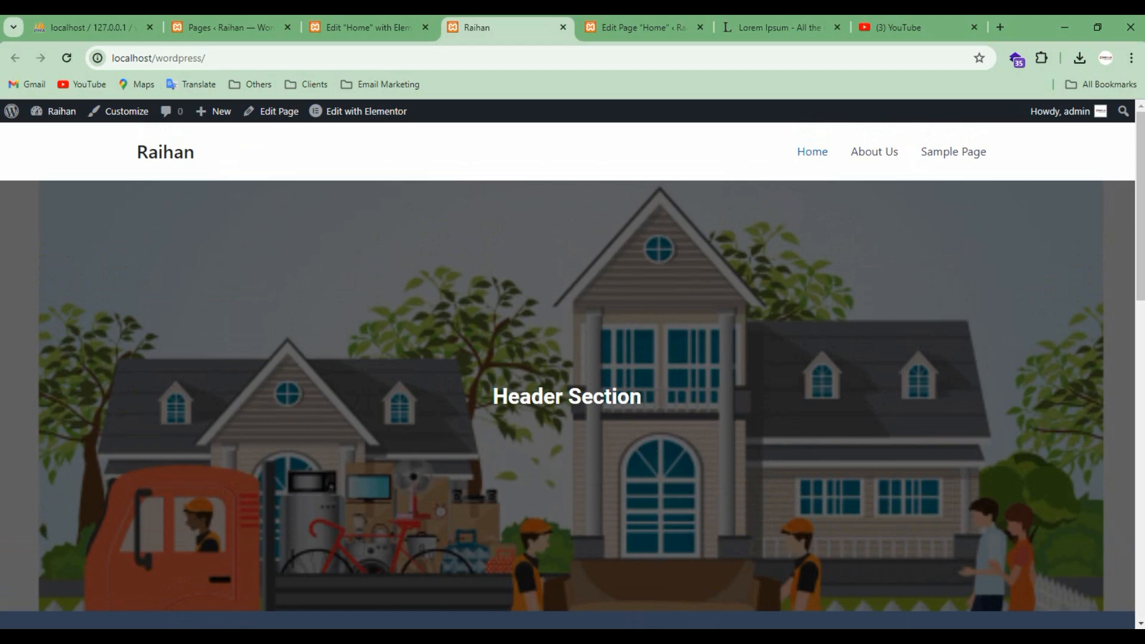